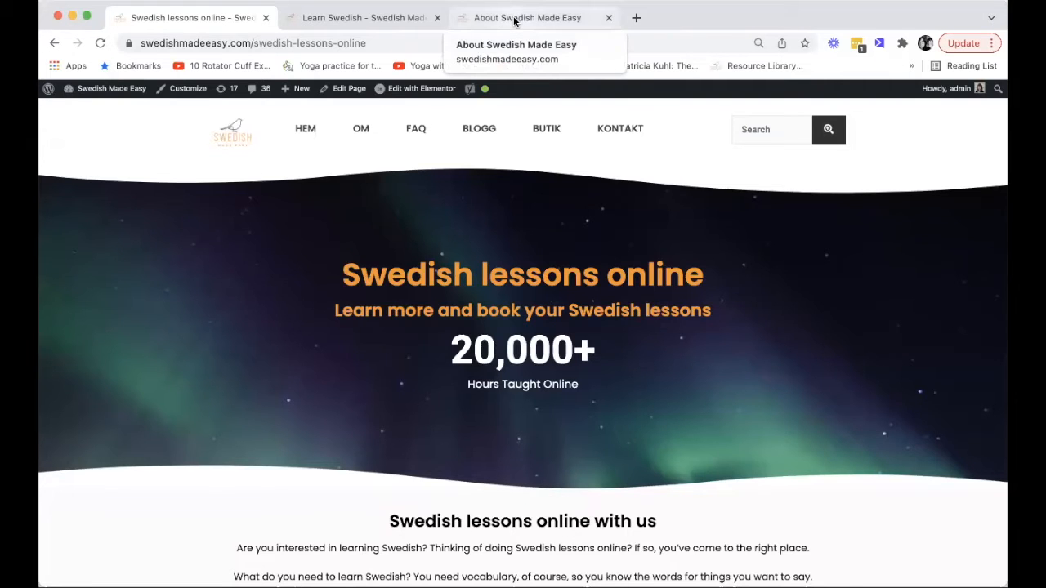
Look at the About Swedish Made Easy page, then return to the Swedish lessons online page
left_click(514, 18)
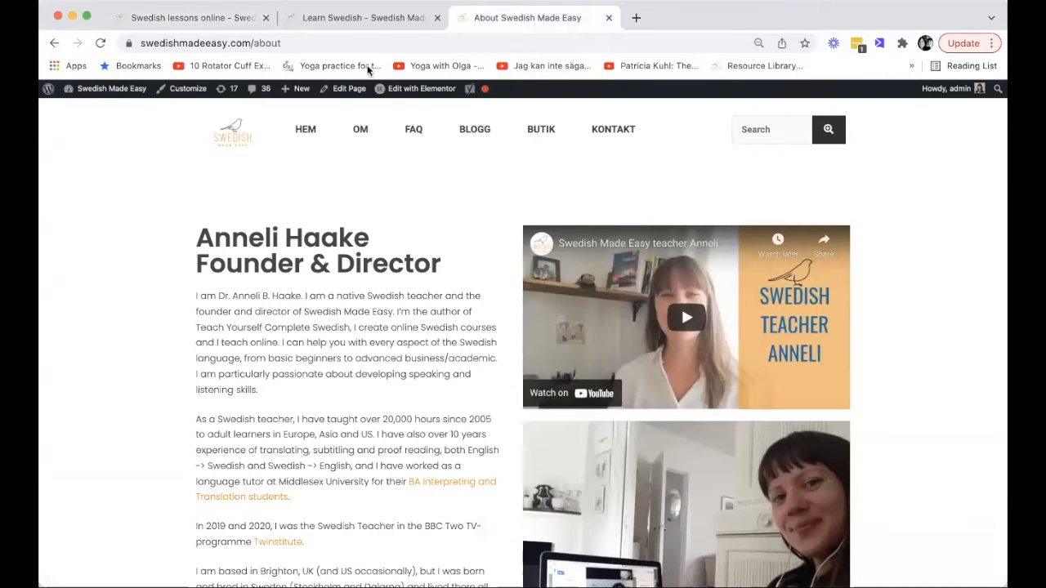
left_click(216, 19)
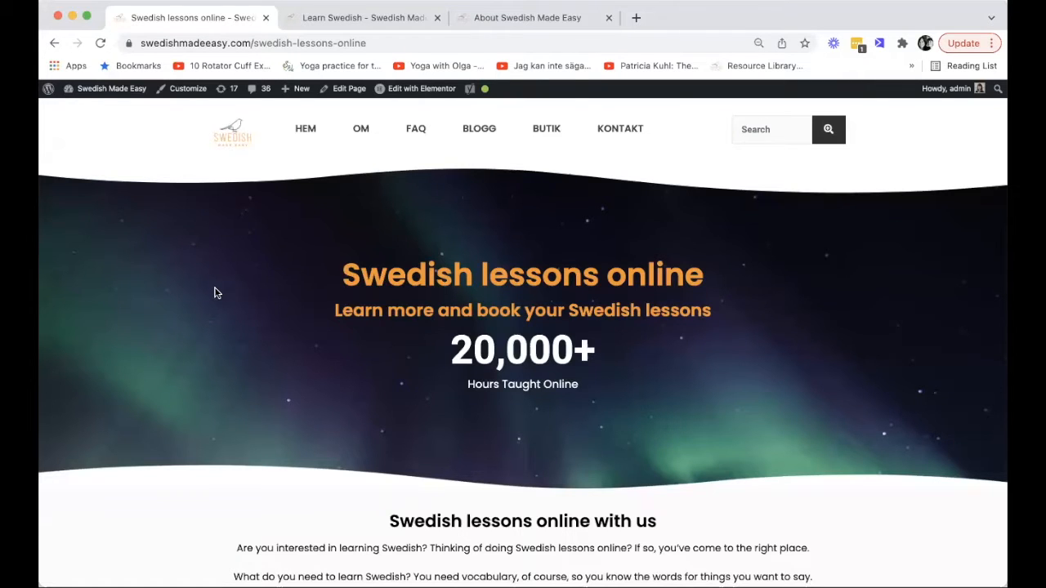
Switch to the Learn Swedish homepage and review its introduction, learning advice and the lesson, book and course offerings
left_click(309, 20)
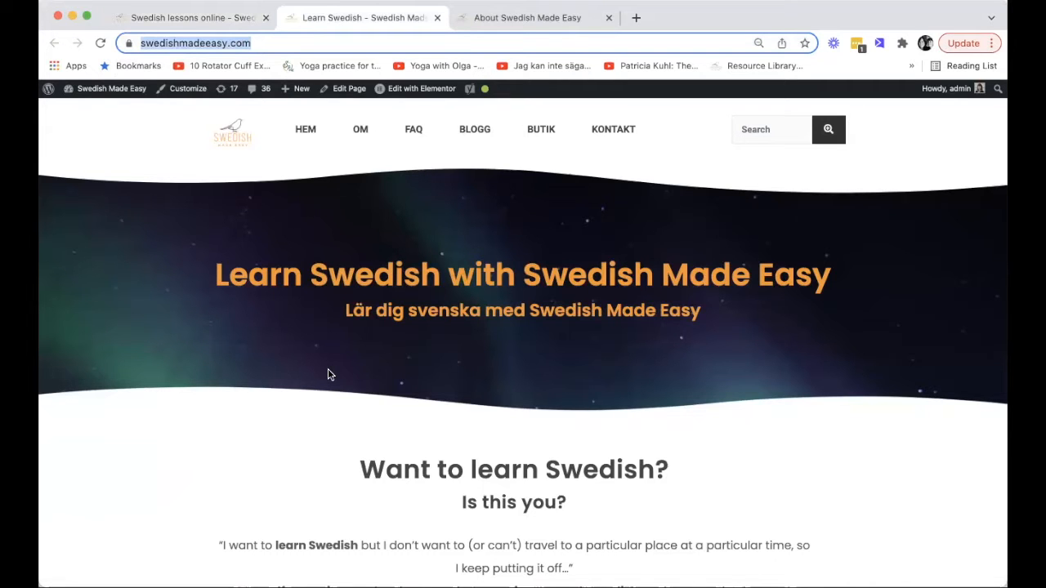
scroll(329, 374, "down", 3)
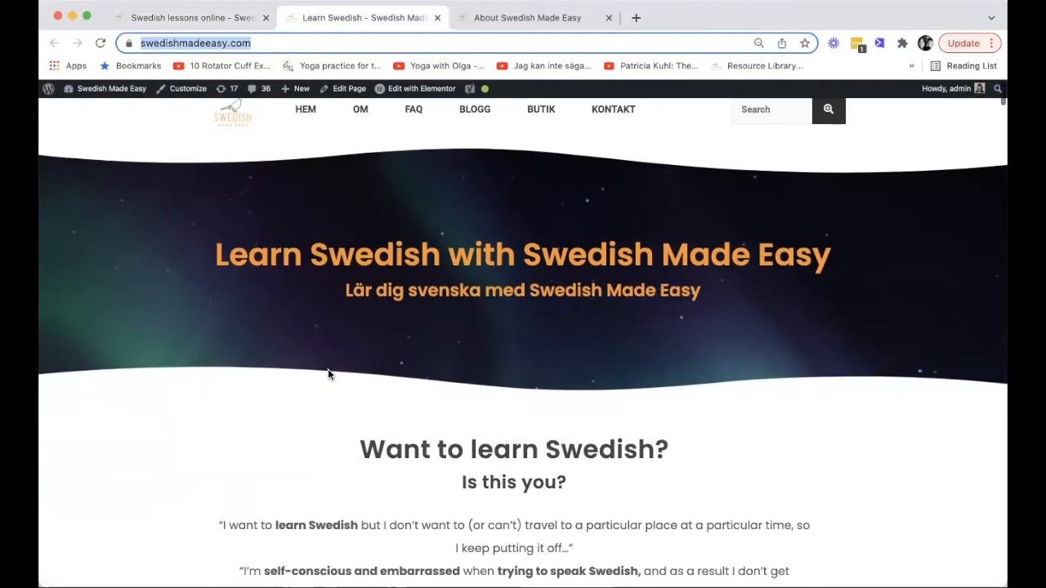
scroll(329, 373, "down", 10)
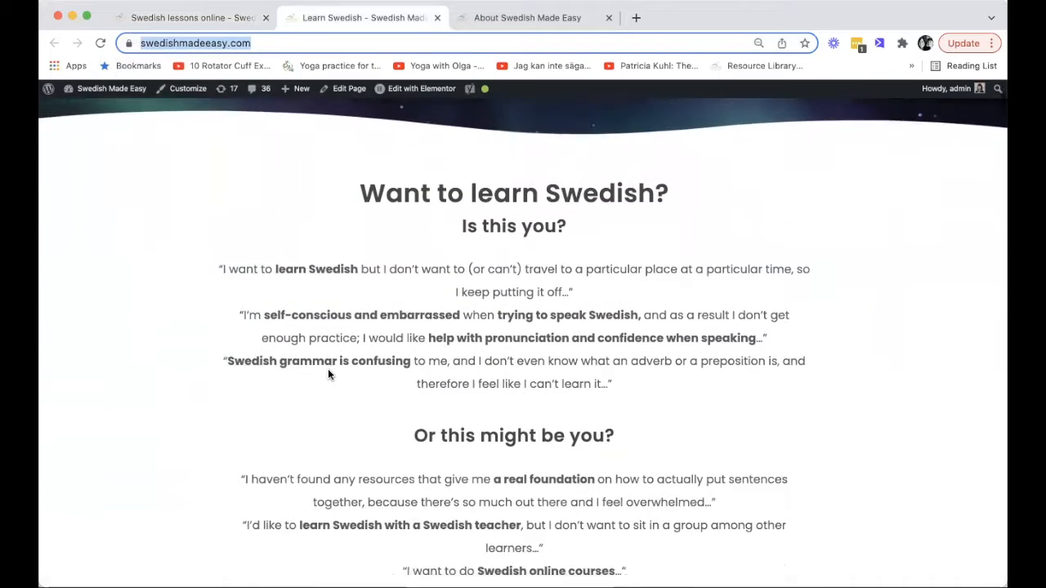
scroll(328, 373, "down", 12)
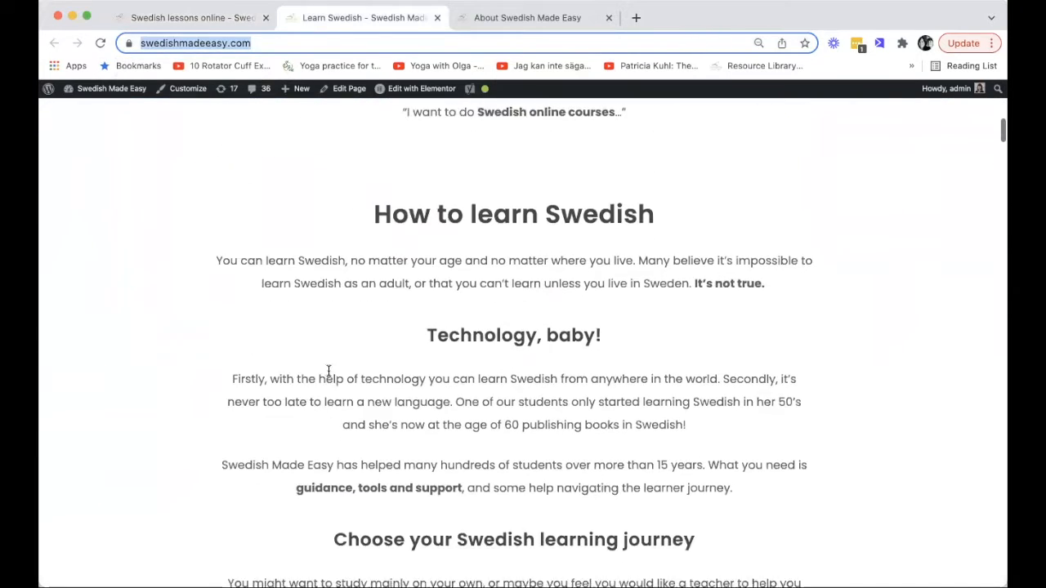
scroll(329, 372, "down", 12)
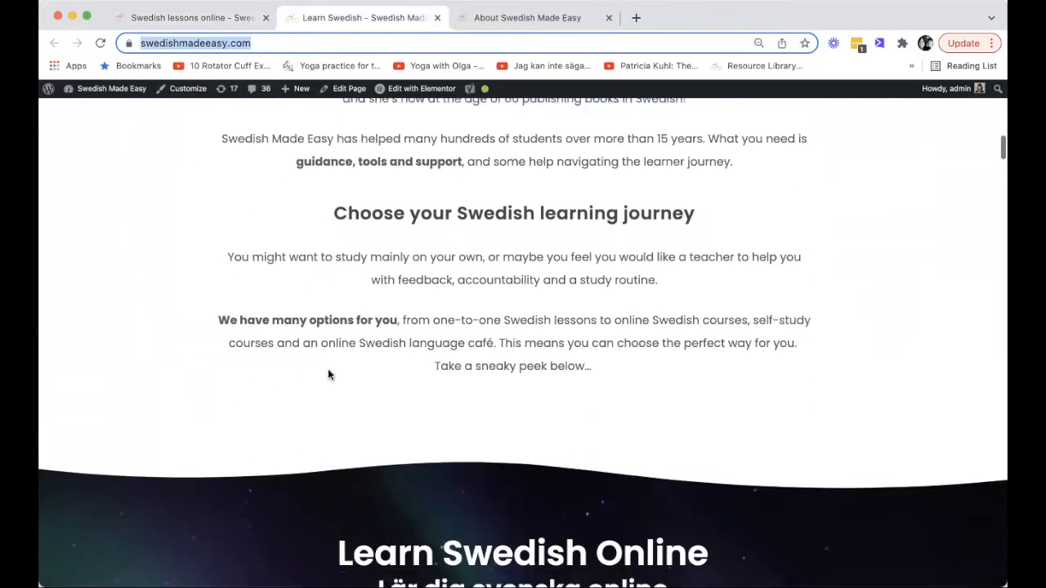
scroll(328, 374, "down", 8)
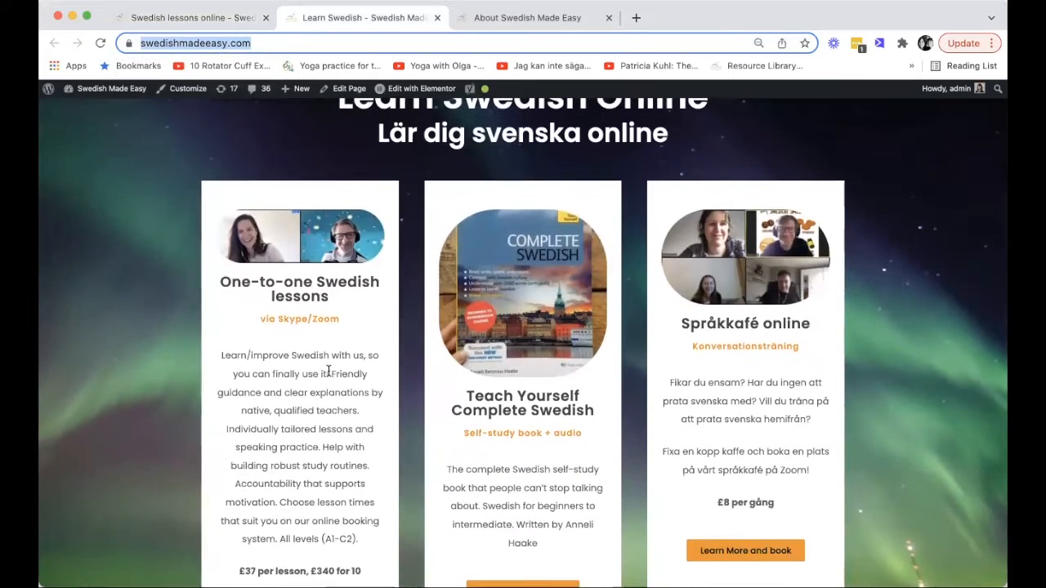
scroll(328, 371, "down", 20)
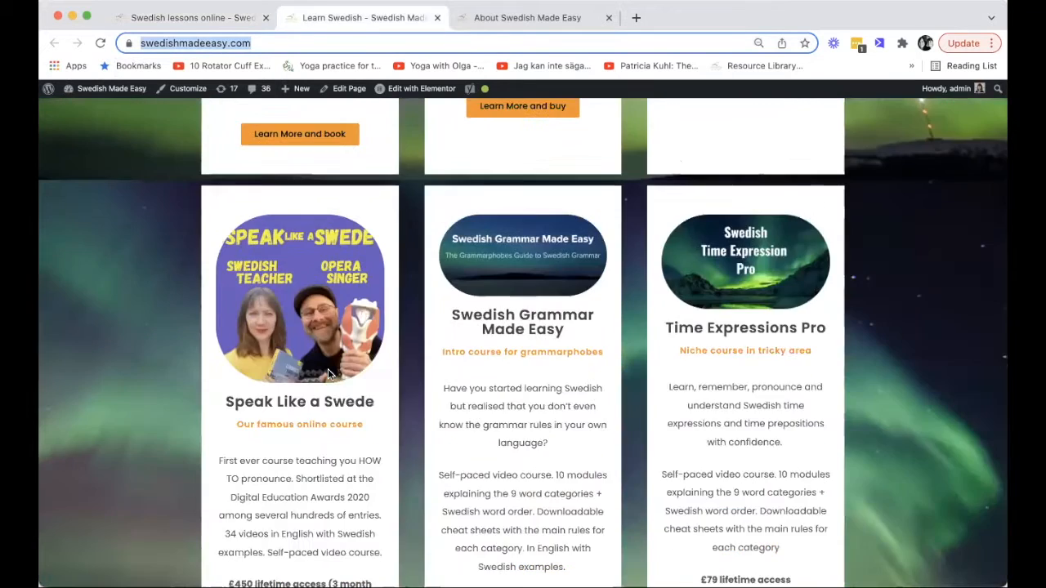
scroll(328, 372, "down", 8)
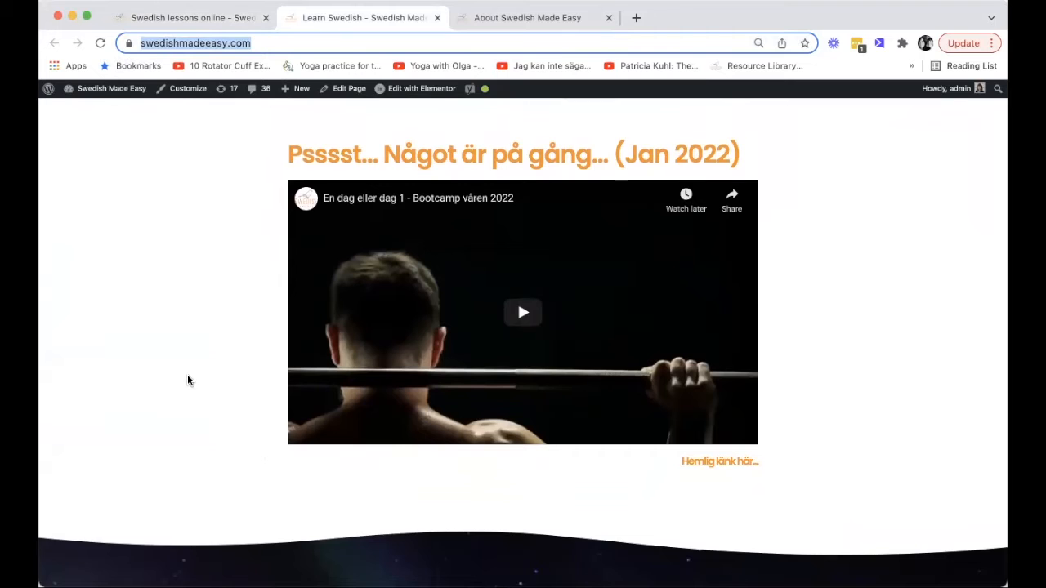
Review the homepage's Swedish teachers section and the student reviews and recommendations
scroll(188, 380, "down", 8)
scroll(187, 380, "down", 5)
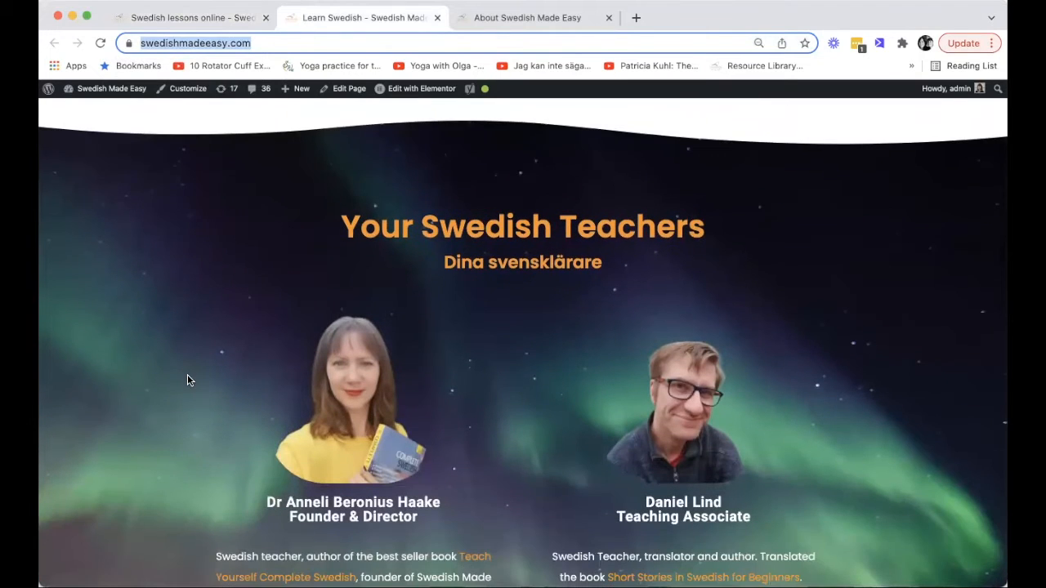
scroll(215, 340, "down", 6)
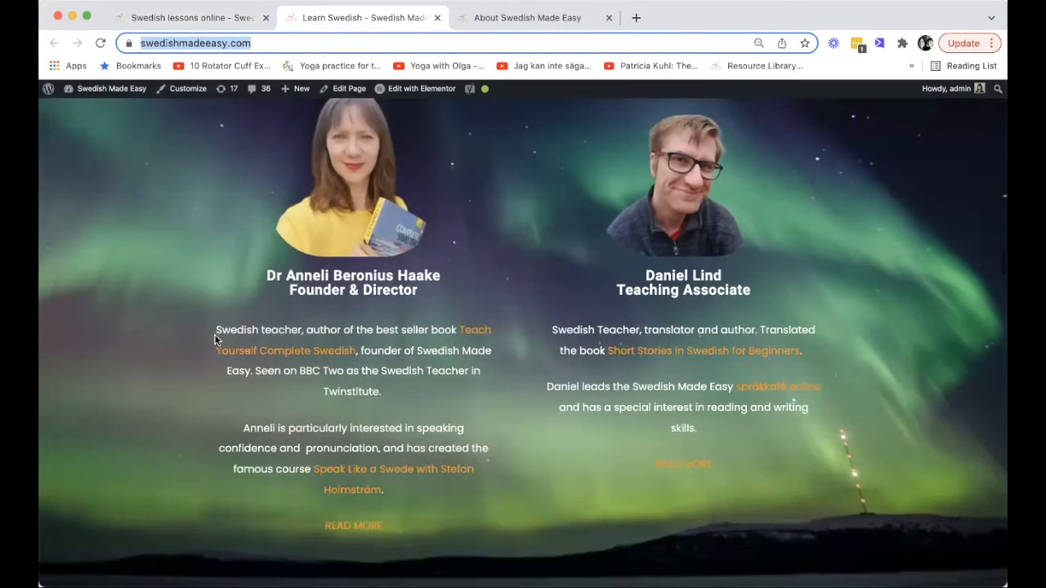
scroll(215, 340, "down", 20)
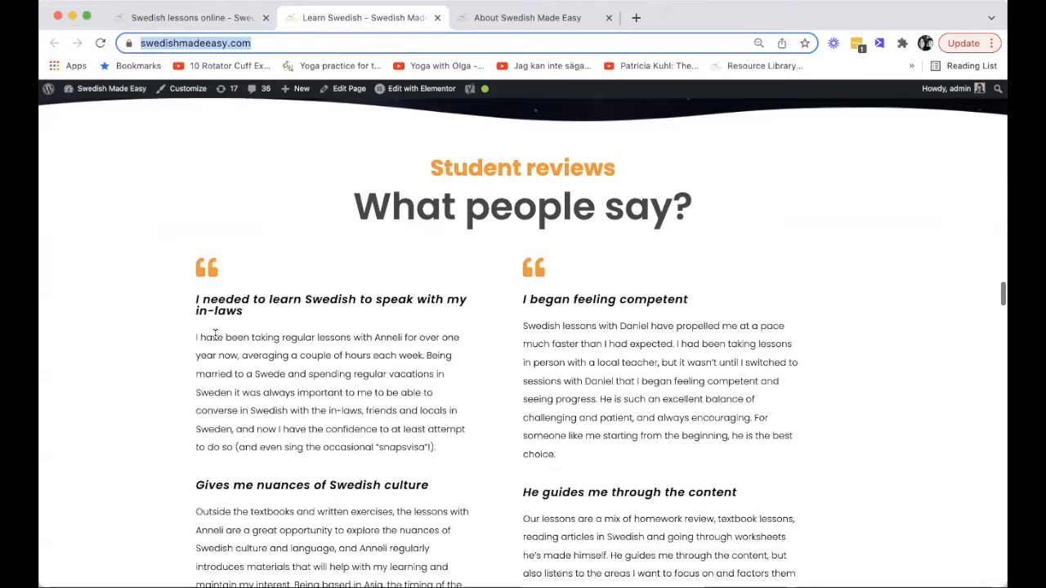
scroll(215, 337, "down", 20)
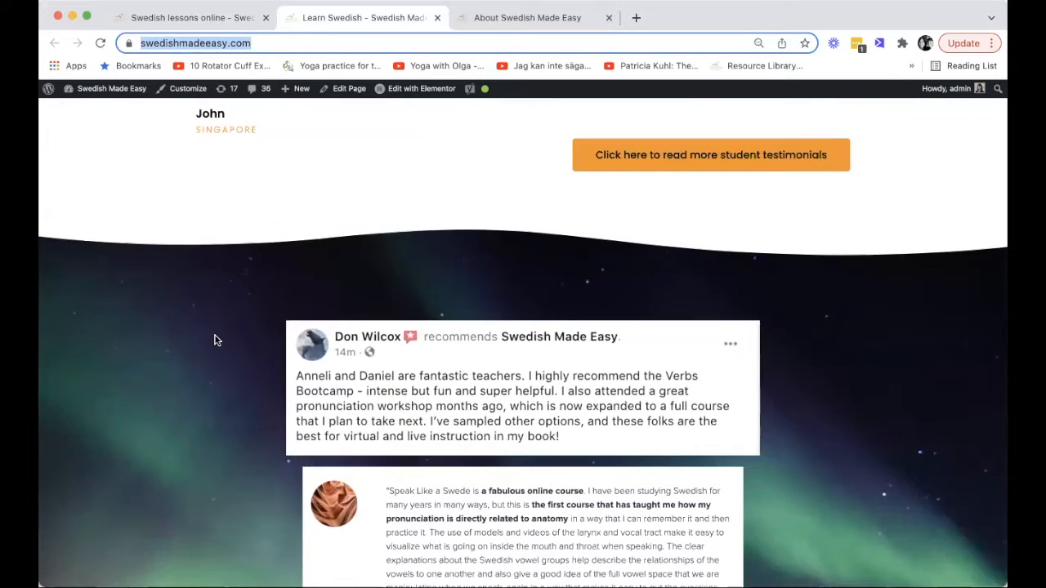
scroll(215, 340, "down", 18)
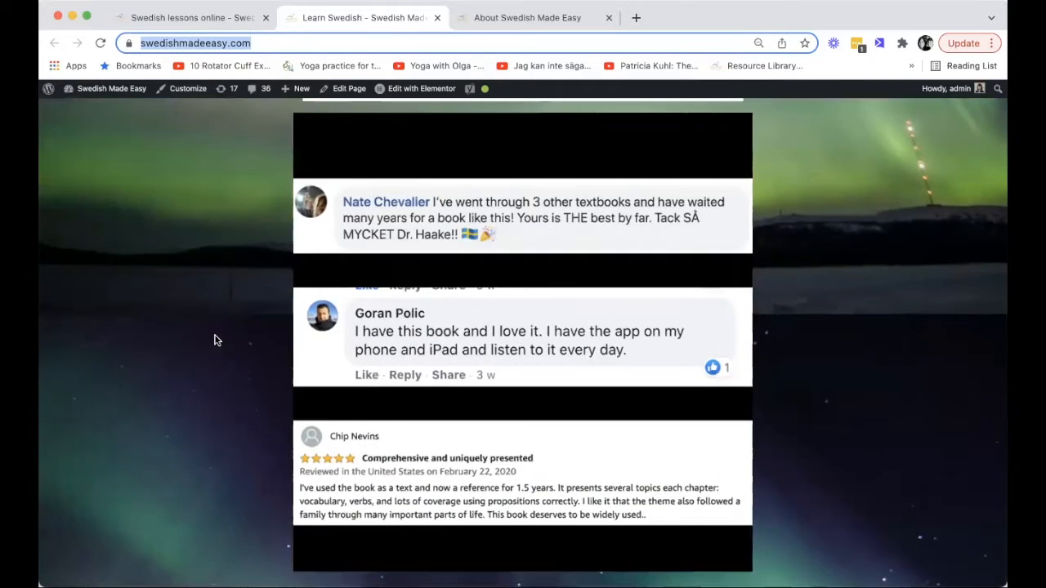
Review the homepage's free resources, Facebook group, partner services, free level test and Swedish music sections
scroll(215, 340, "down", 15)
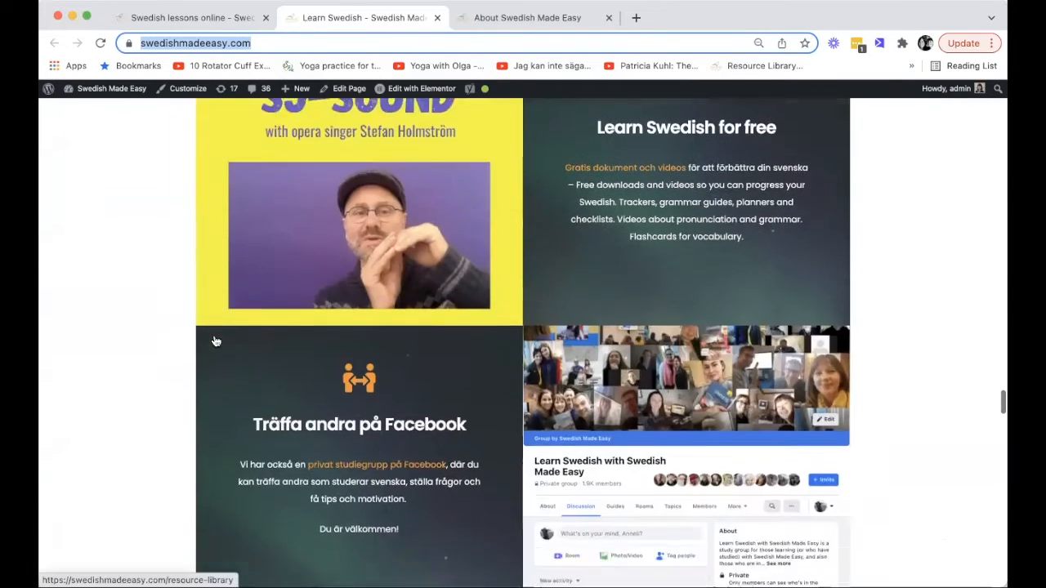
scroll(215, 340, "down", 18)
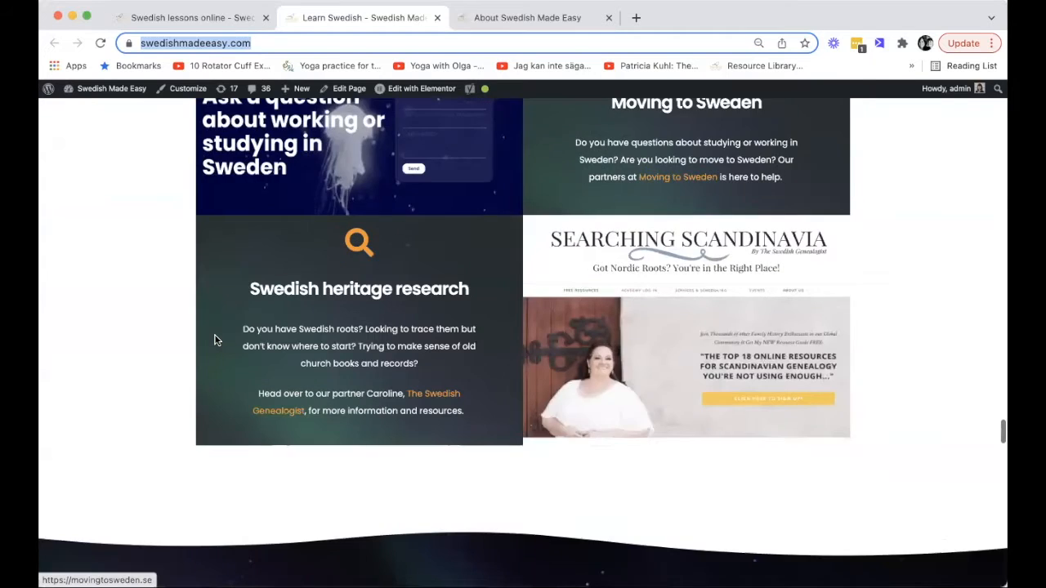
scroll(215, 340, "down", 5)
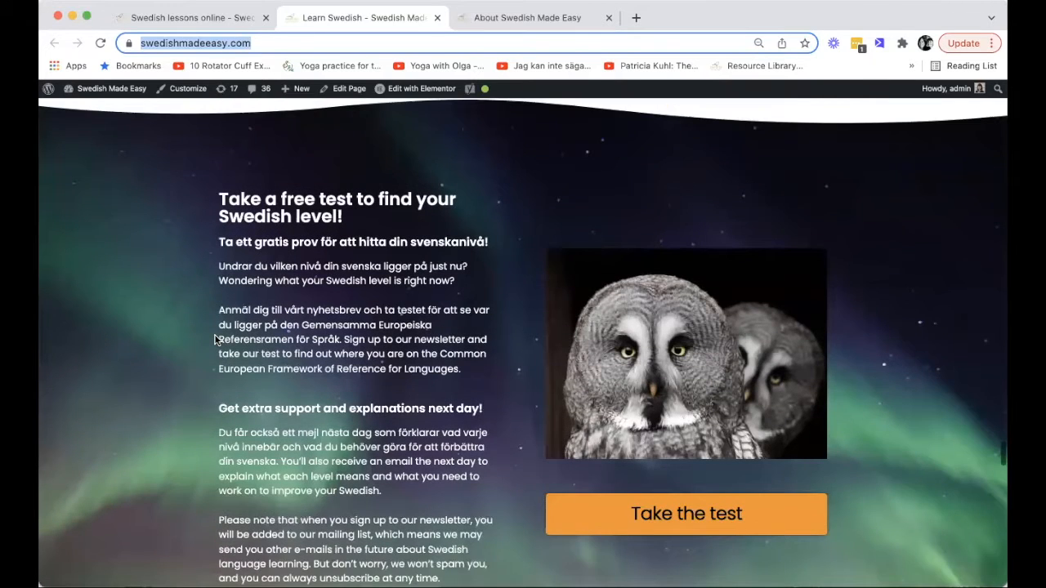
scroll(215, 340, "down", 2)
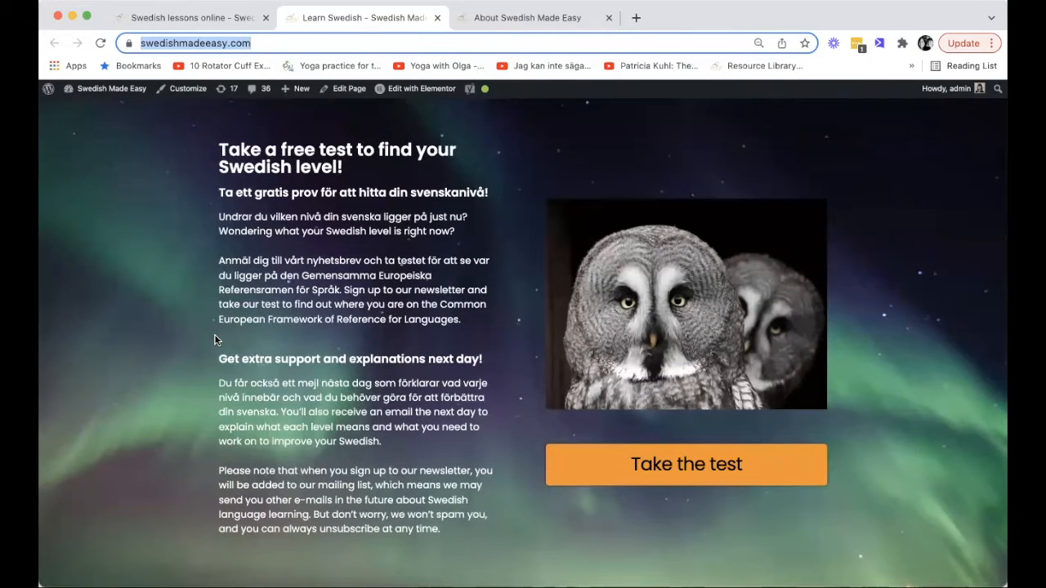
scroll(215, 340, "down", 17)
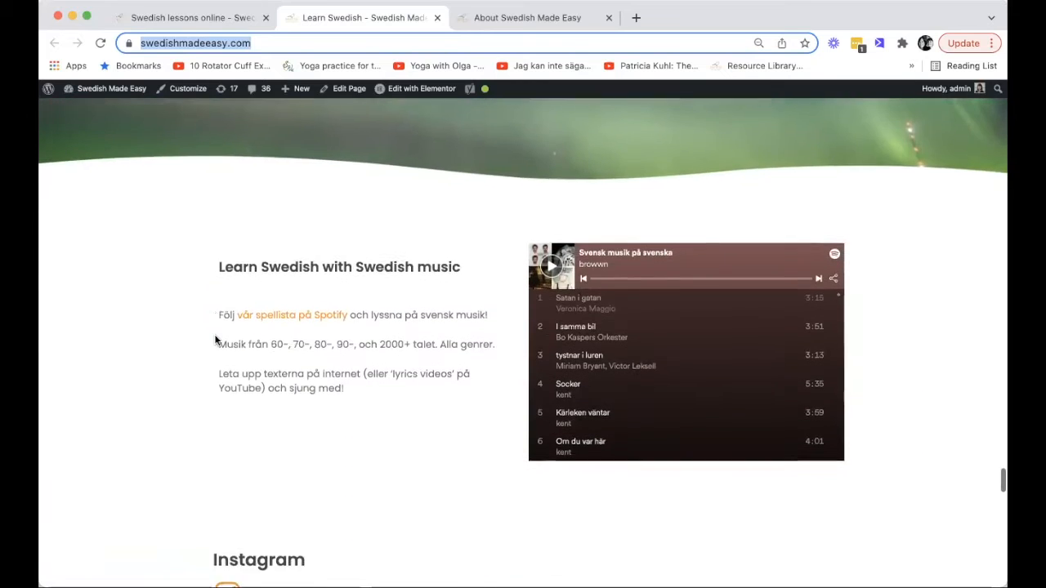
scroll(215, 340, "down", 1)
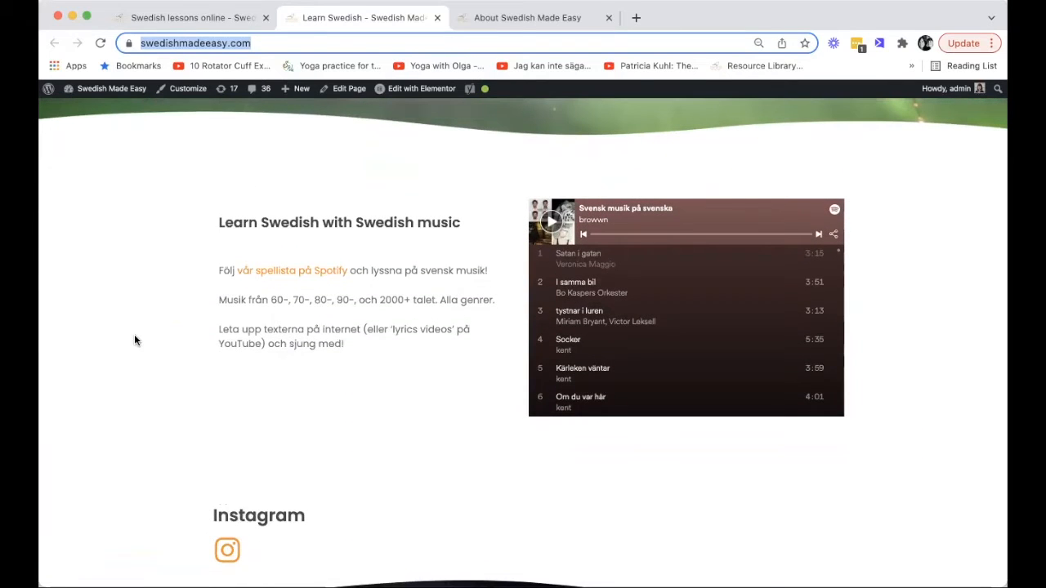
Look through the homepage's Instagram feed to the end of the page, then return to its beginning
scroll(193, 360, "down", 7)
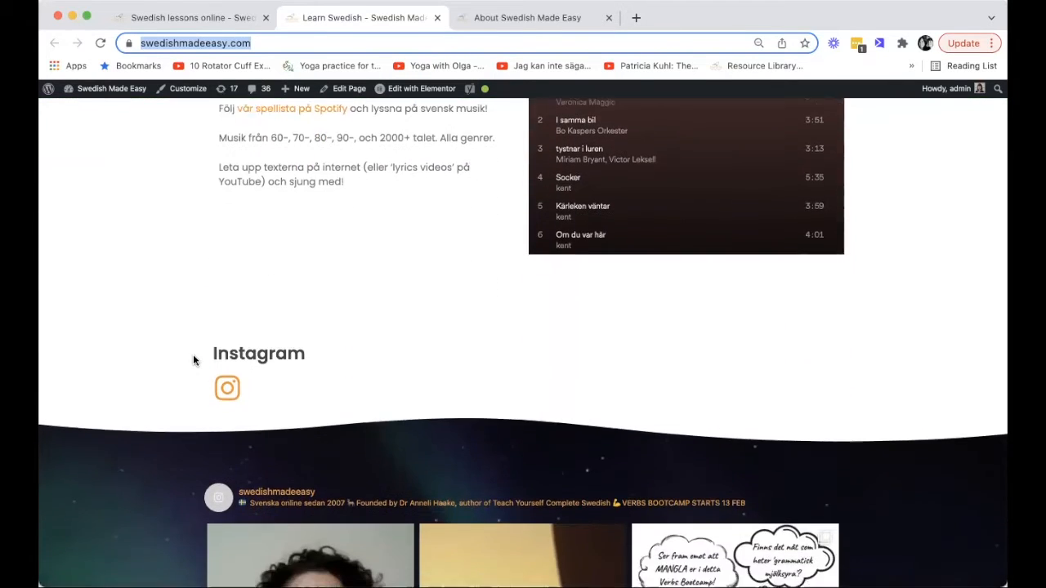
scroll(194, 360, "down", 7)
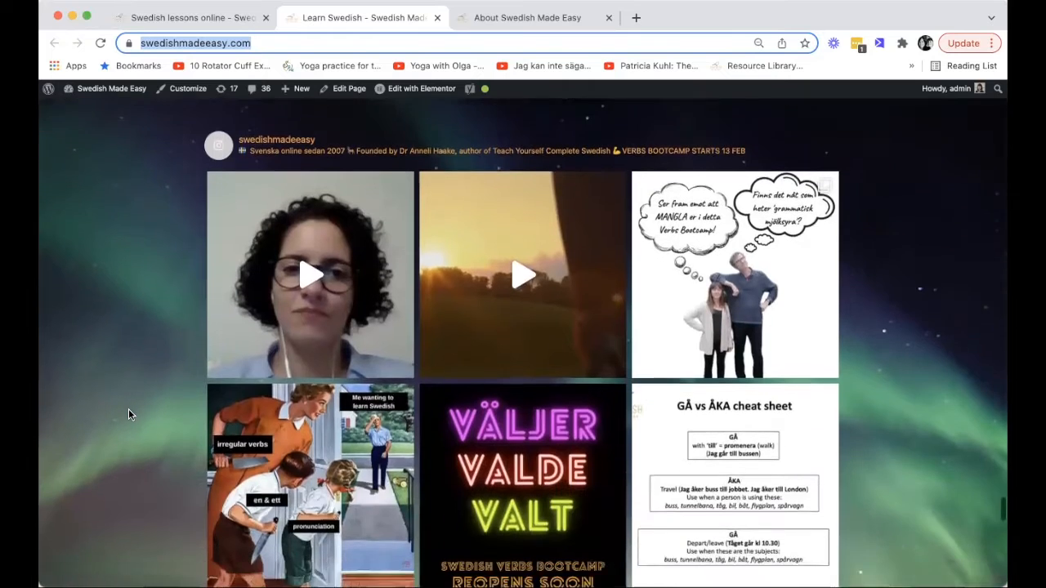
scroll(129, 410, "down", 2)
scroll(129, 411, "down", 2)
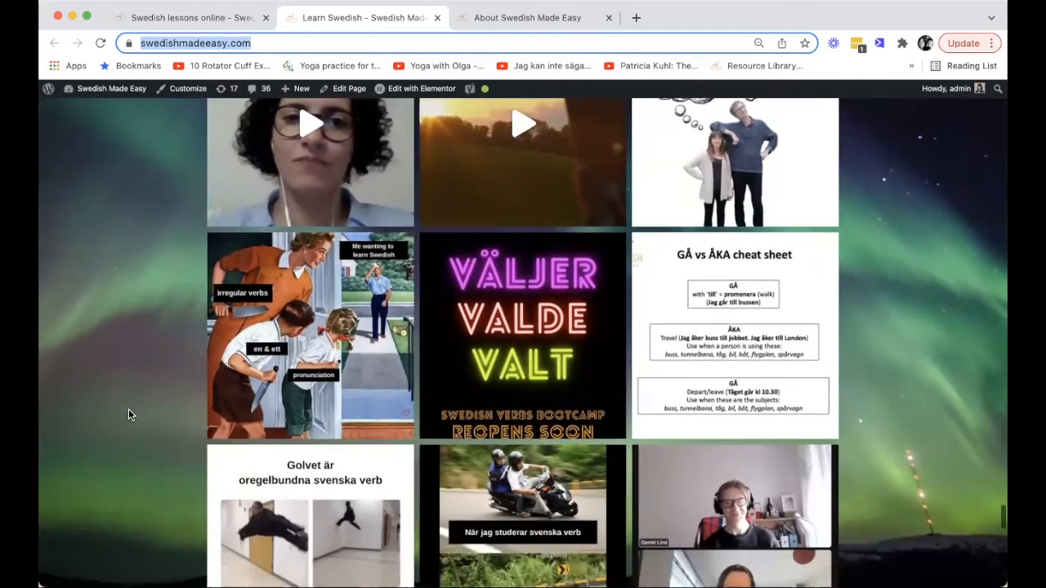
scroll(128, 414, "down", 10)
scroll(129, 414, "down", 10)
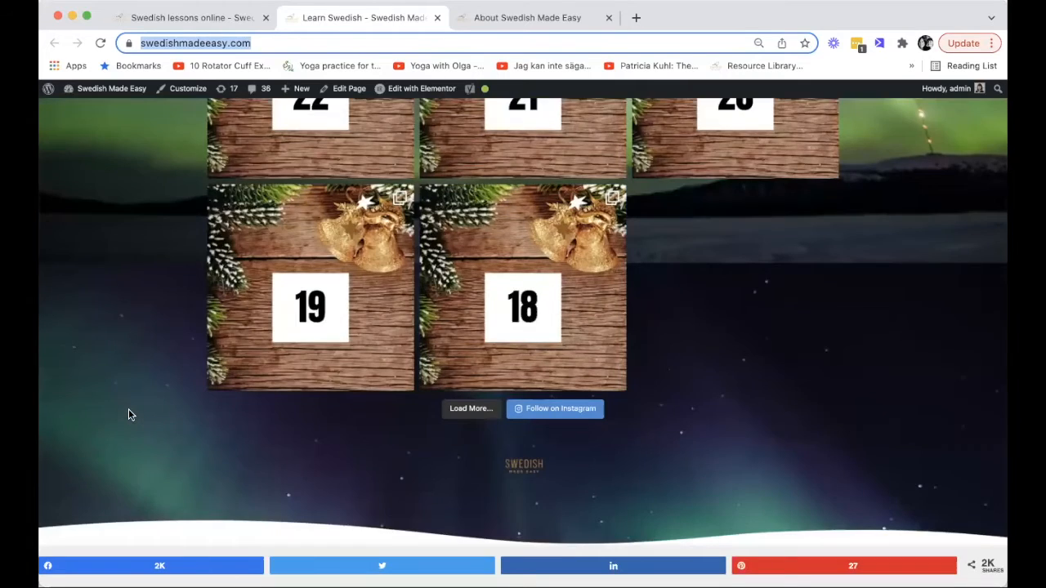
scroll(128, 414, "up", 20)
scroll(129, 414, "up", 20)
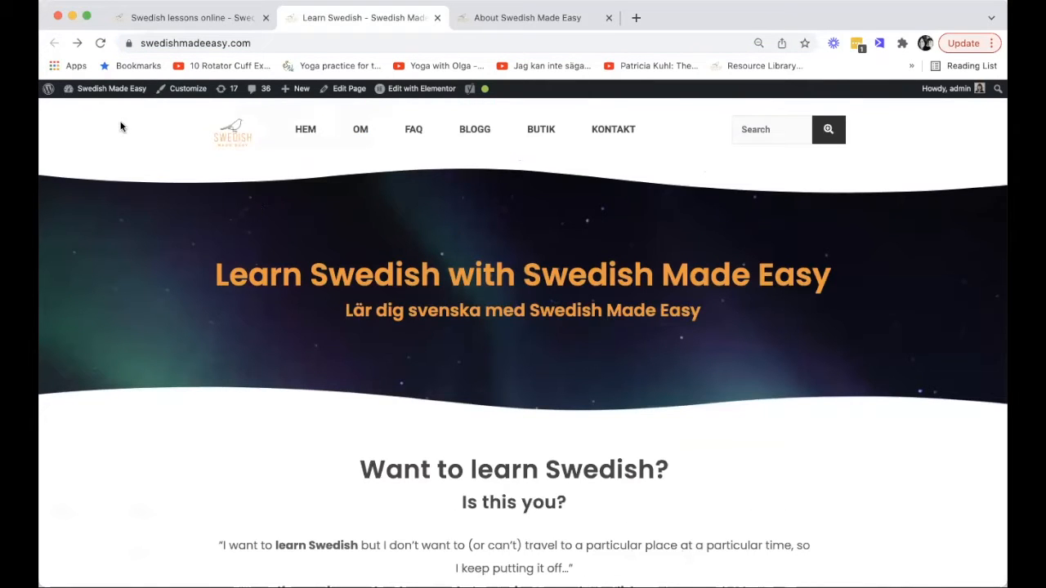
Go to the WordPress dashboard's list of all pages and open the Learn Swedish online front page for editing
mouse_move(109, 94)
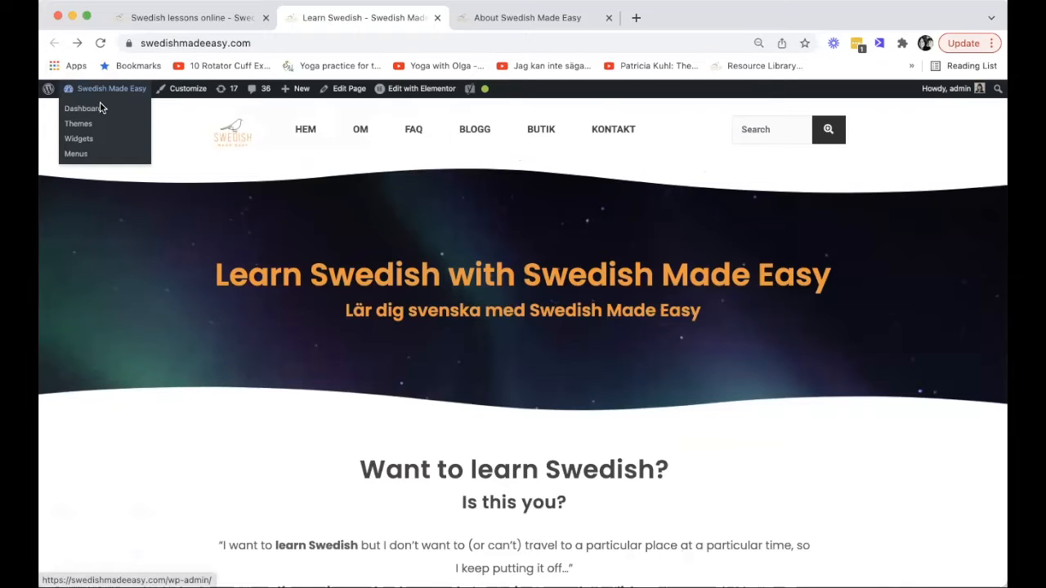
left_click(90, 108)
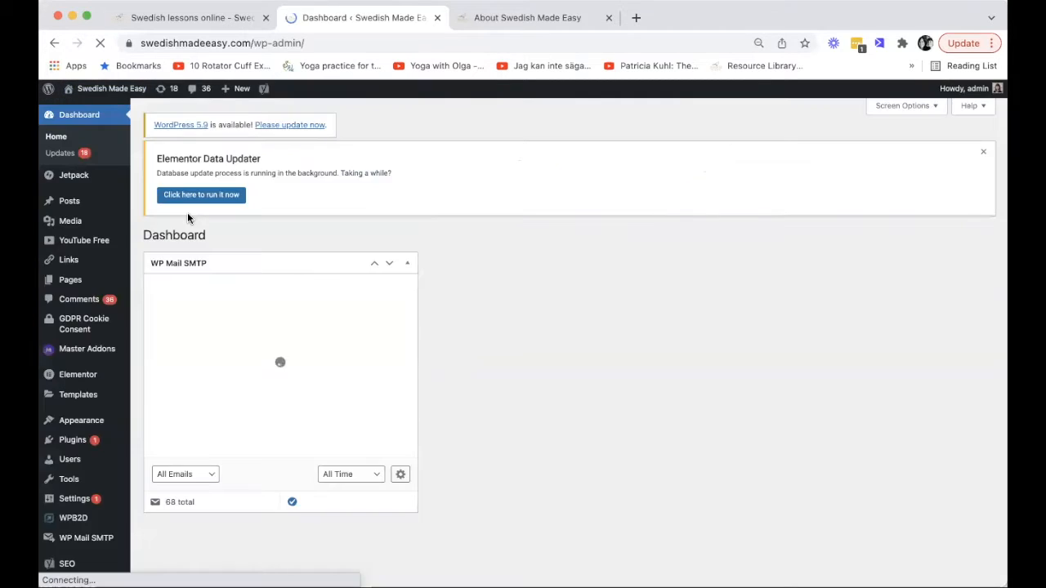
mouse_move(85, 280)
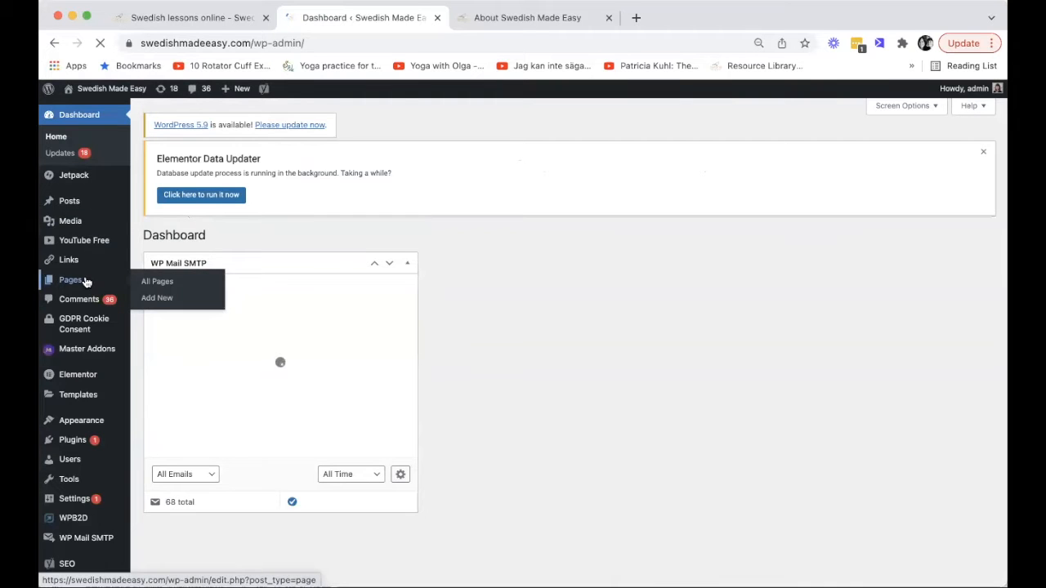
left_click(157, 281)
scroll(291, 272, "down", 5)
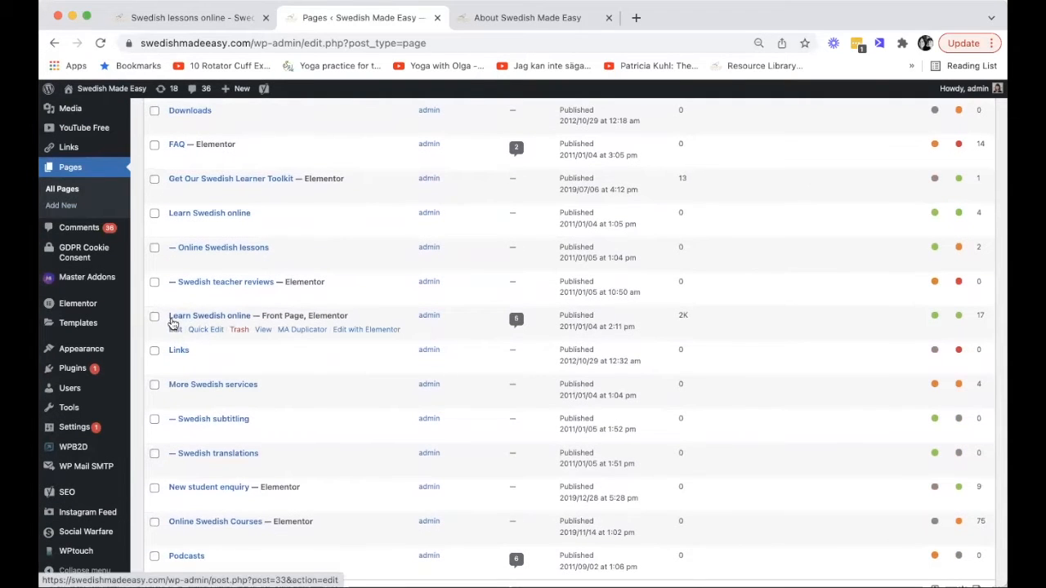
left_click(174, 331)
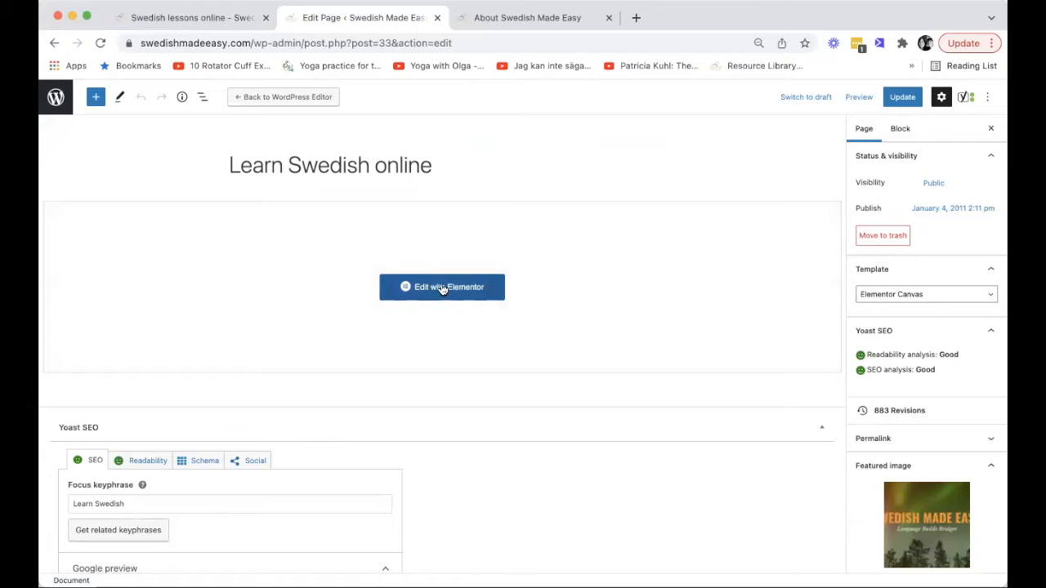
Examine the page's Yoast SEO settings, including the focus keyphrase, Google preview, SEO title, slug and meta description
scroll(316, 365, "down", 2)
scroll(316, 365, "down", 1)
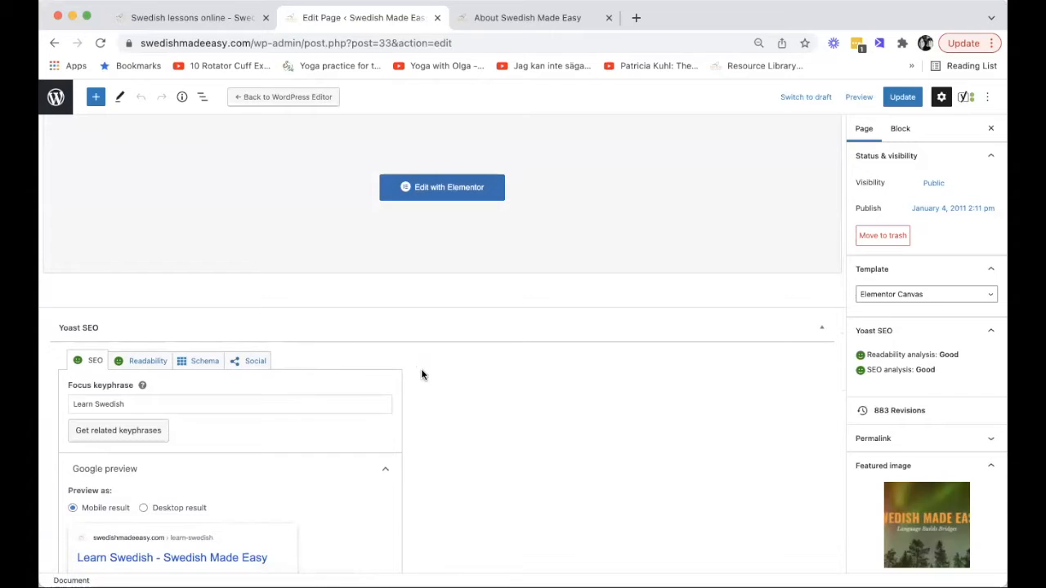
scroll(422, 371, "down", 3)
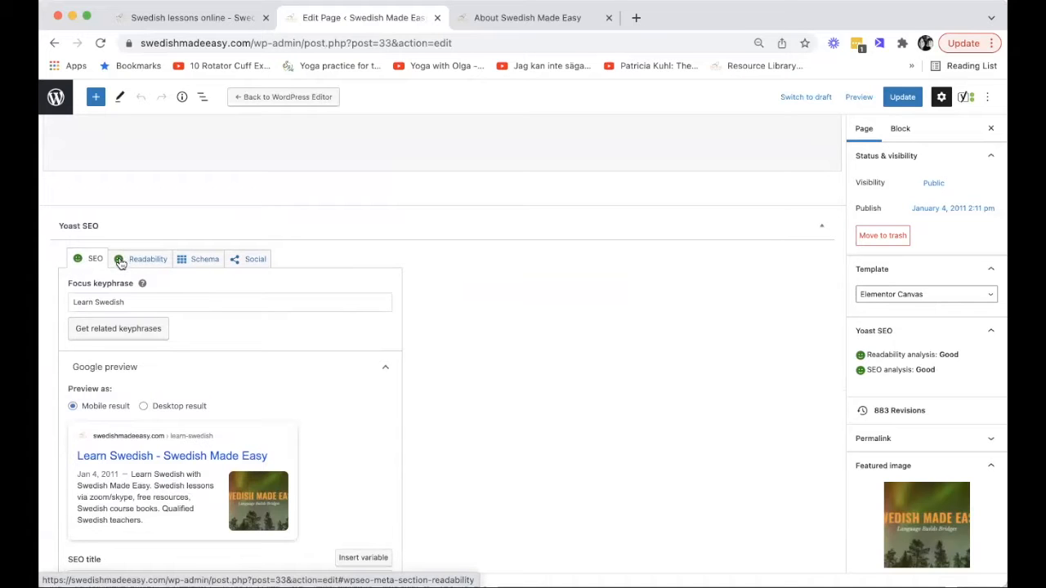
scroll(299, 340, "down", 2)
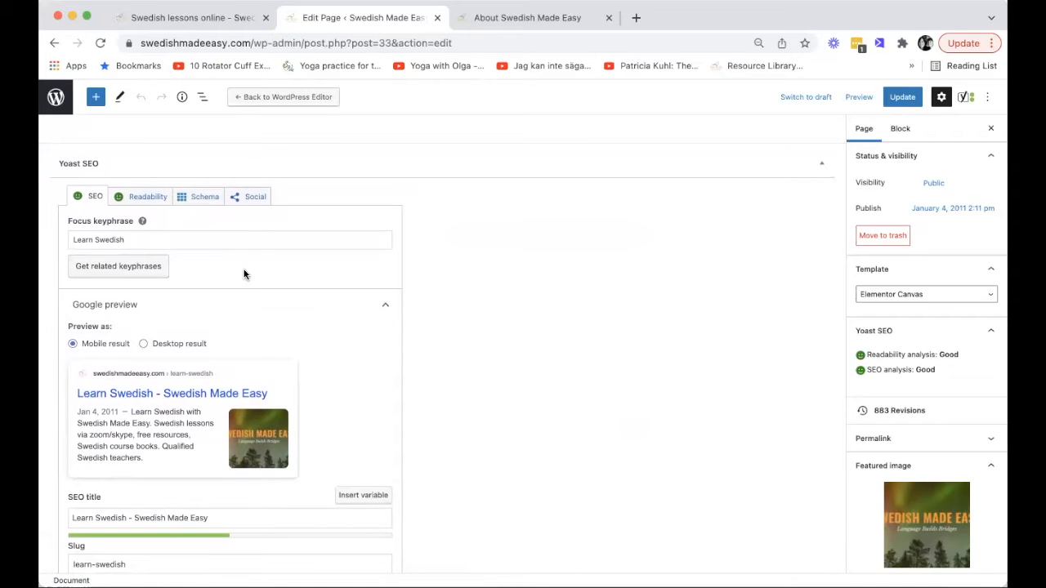
scroll(244, 275, "down", 3)
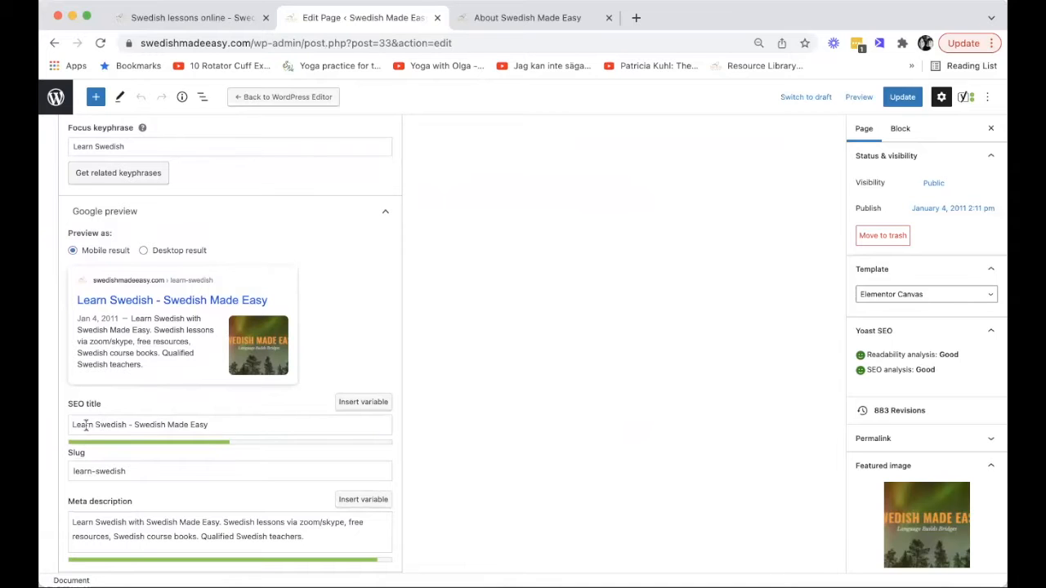
Compare the Learn Swedish online page title with its SEO title, slug and meta description in the Yoast settings
scroll(250, 348, "up", 10)
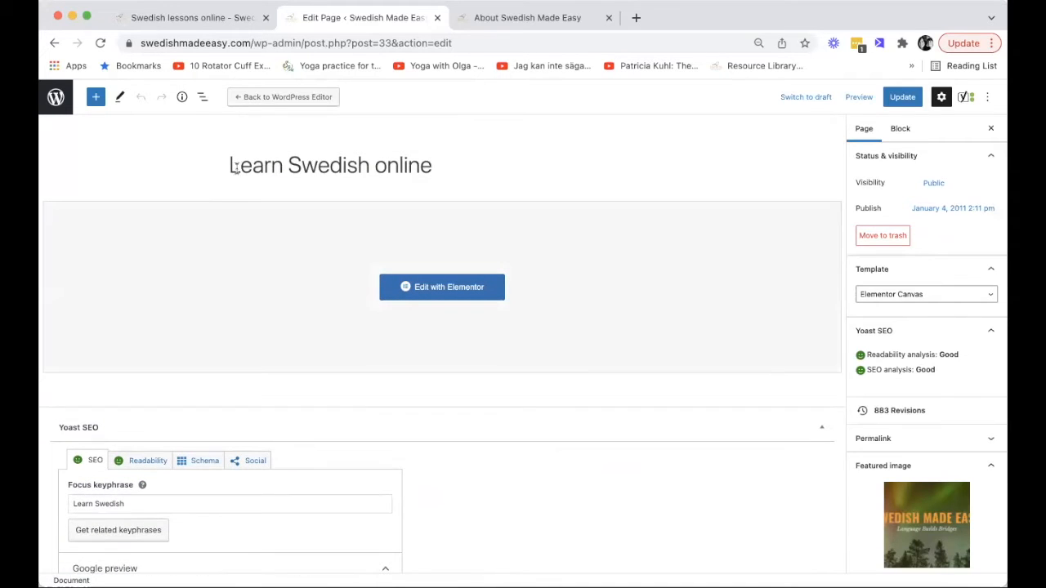
scroll(234, 296, "down", 10)
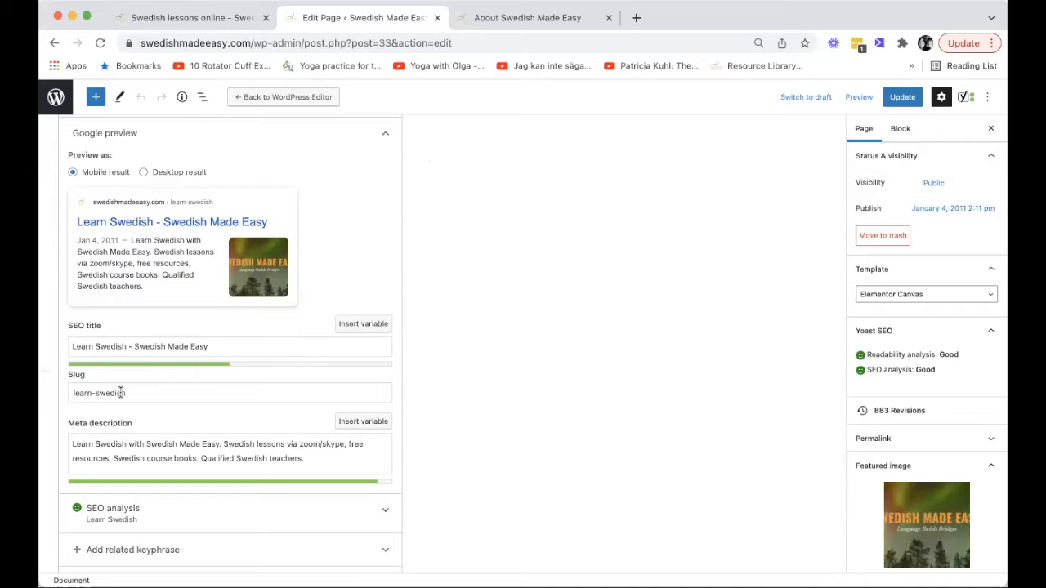
scroll(119, 393, "down", 2)
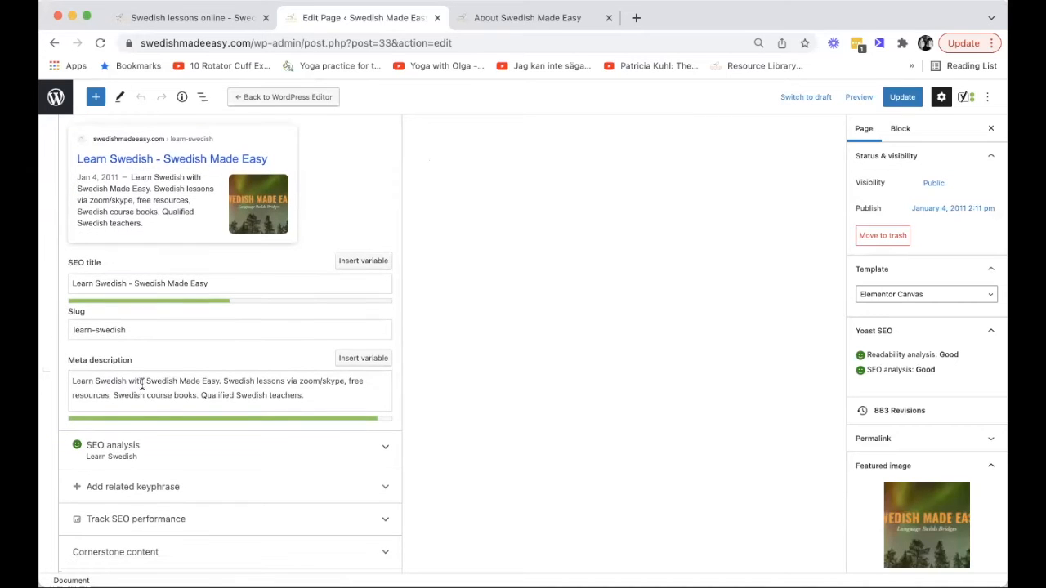
scroll(192, 392, "down", 2)
Expand the Yoast SEO analysis for the Learn Swedish keyphrase and examine its problems, improvements and good results
left_click(237, 407)
scroll(237, 407, "down", 6)
scroll(237, 407, "down", 3)
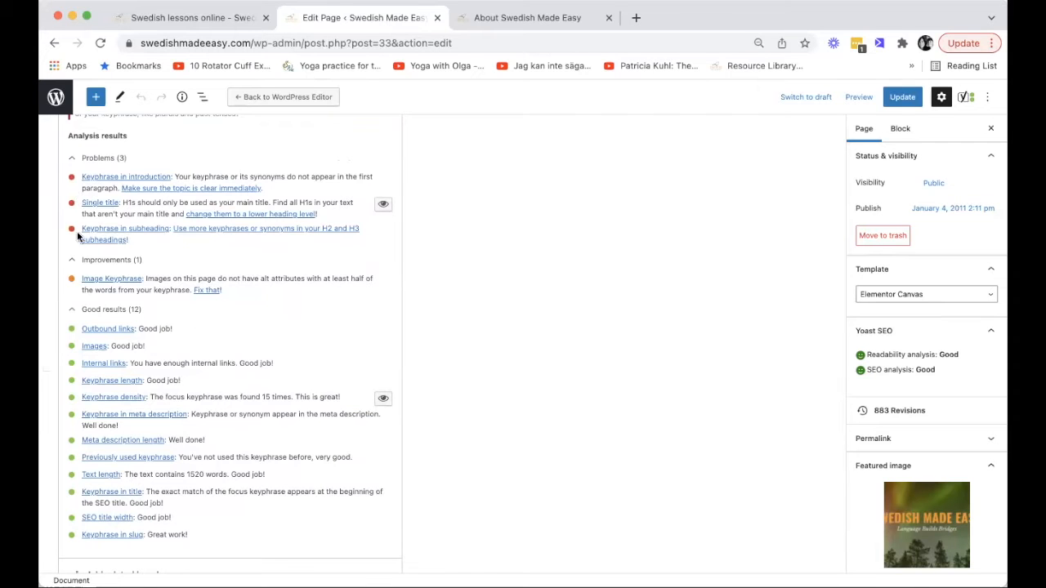
scroll(252, 351, "up", 10)
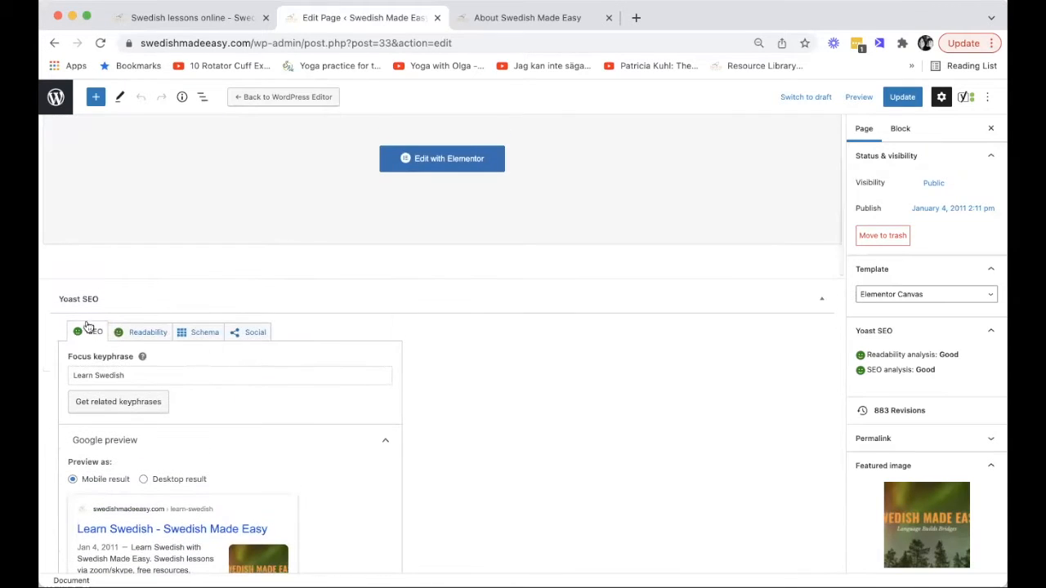
scroll(240, 370, "down", 7)
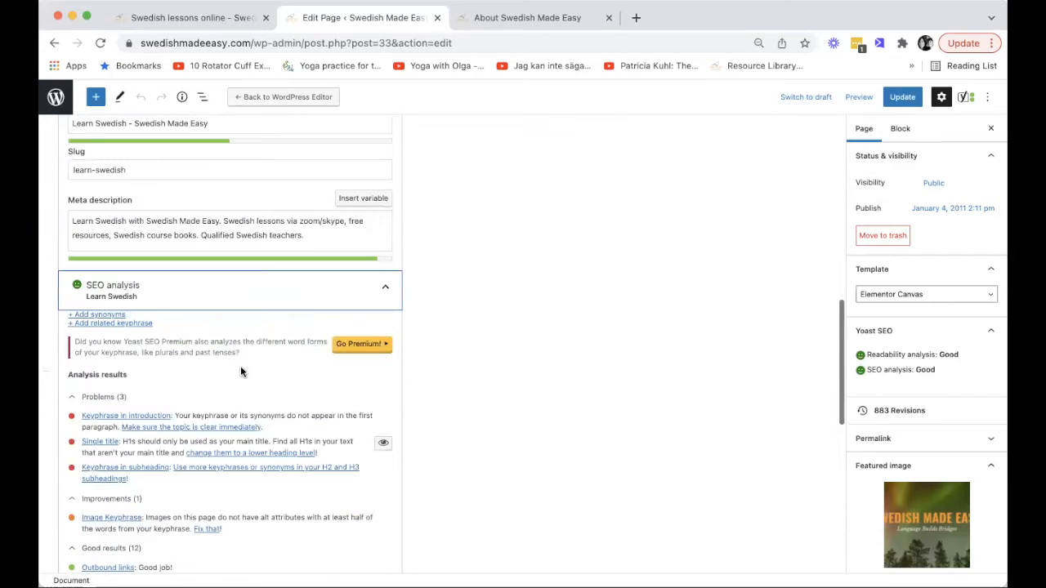
scroll(240, 372, "down", 5)
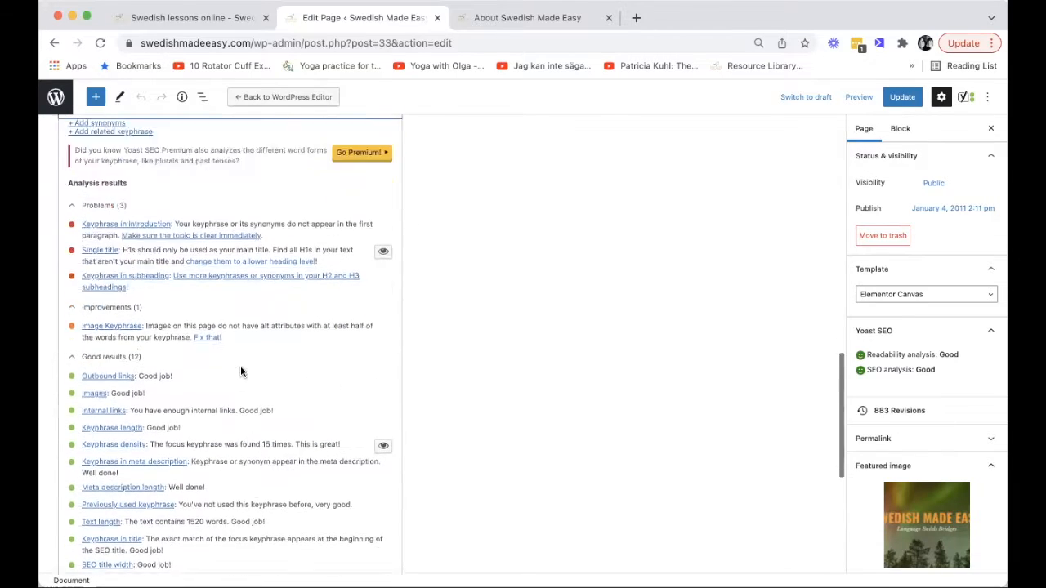
scroll(242, 373, "up", 7)
scroll(241, 372, "up", 10)
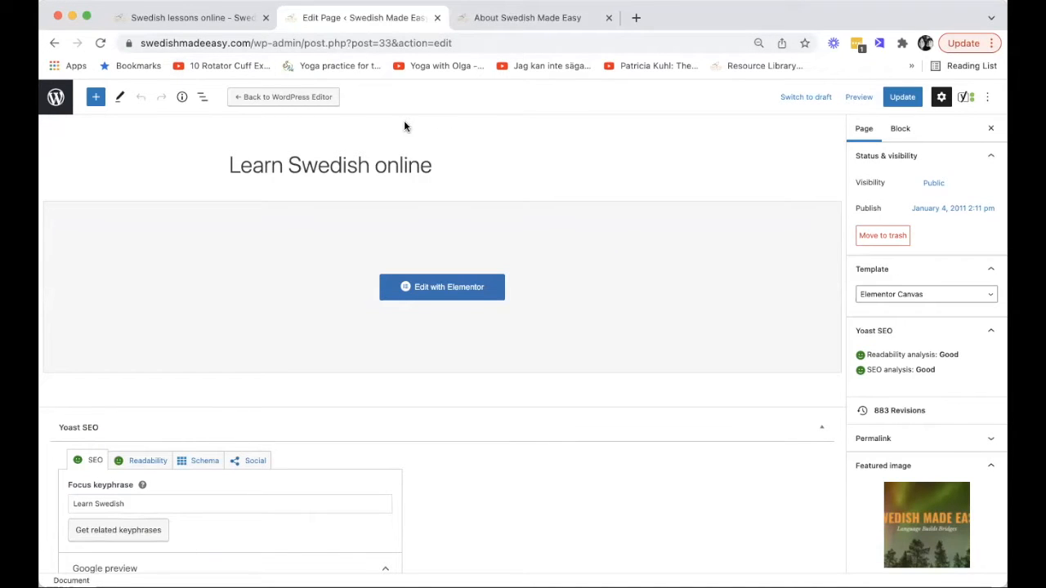
Leave the page editor for the list of all pages and visit the live Swedish Made Easy homepage
left_click(52, 112)
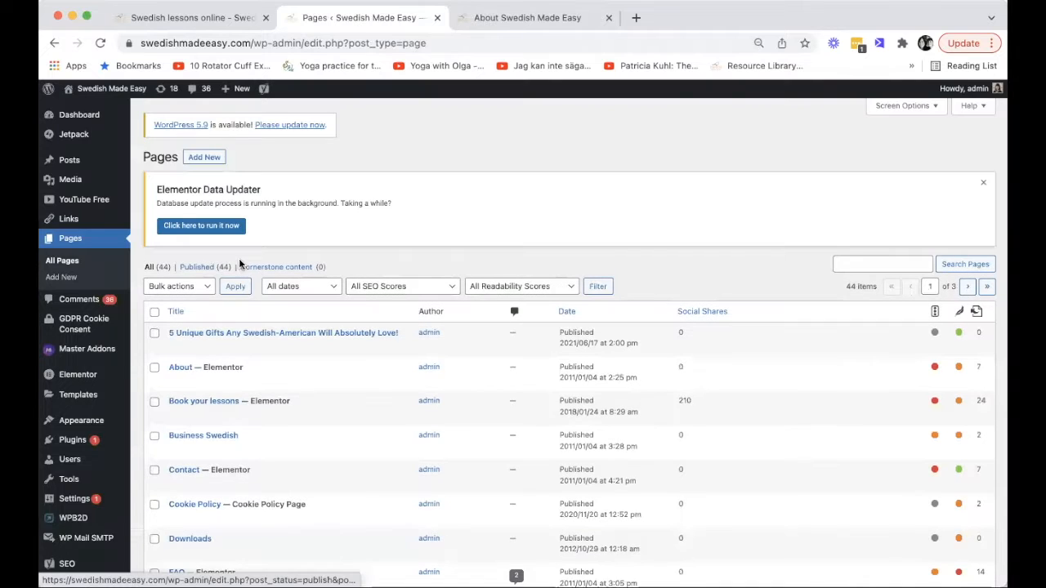
left_click(112, 88)
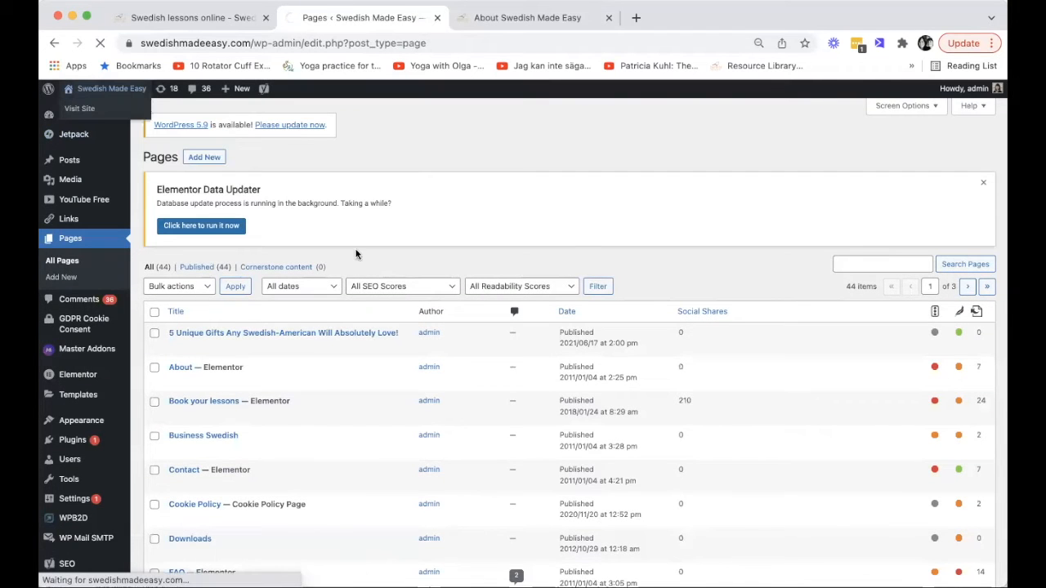
scroll(330, 280, "down", 1)
scroll(330, 280, "up", 1)
scroll(330, 280, "down", 1)
scroll(330, 280, "down", 5)
scroll(329, 277, "up", 5)
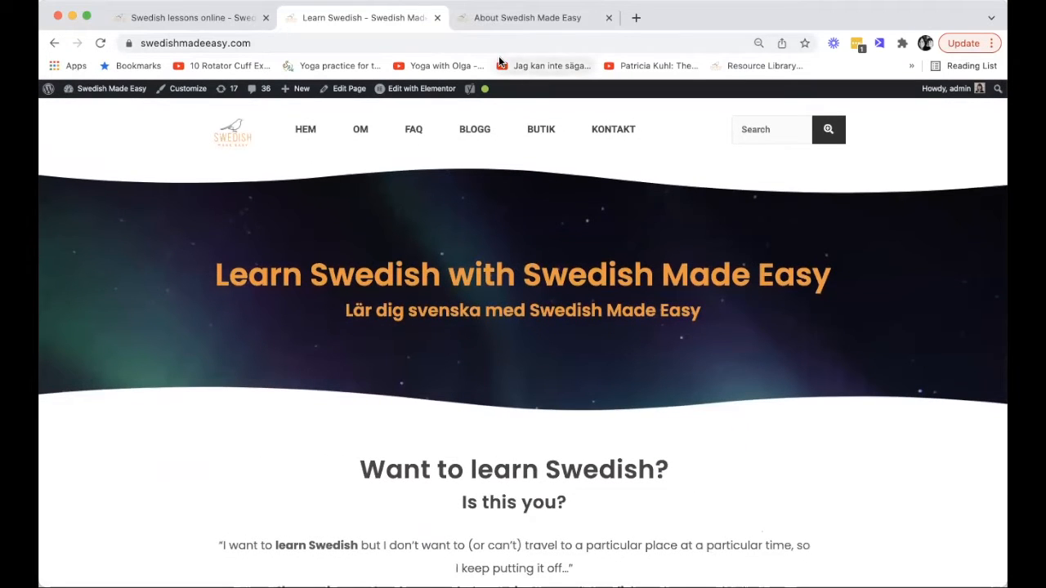
Look through the About page's staff profiles from the founder to the project associate, then return to its beginning
left_click(520, 24)
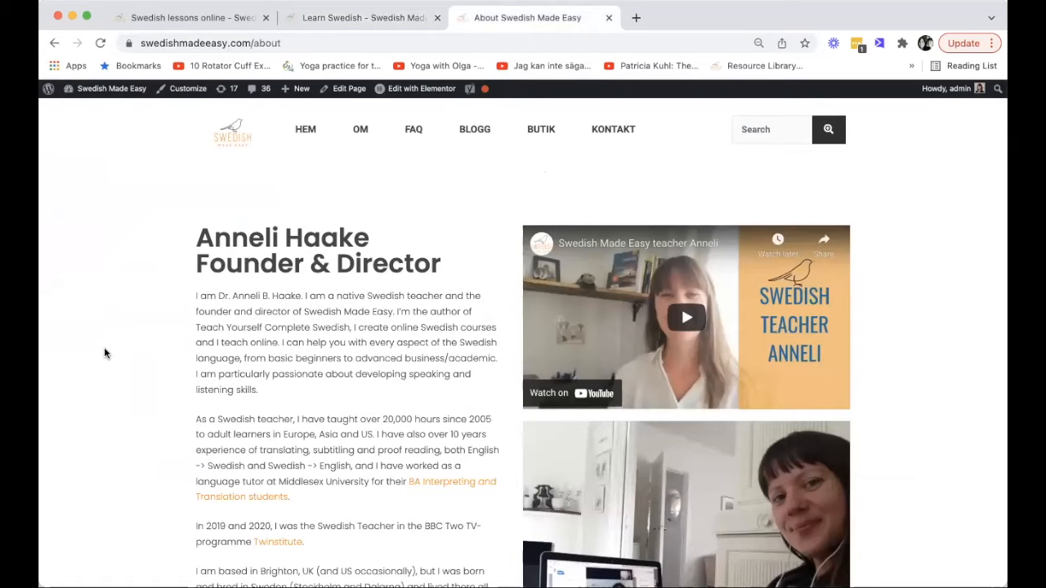
scroll(104, 353, "down", 10)
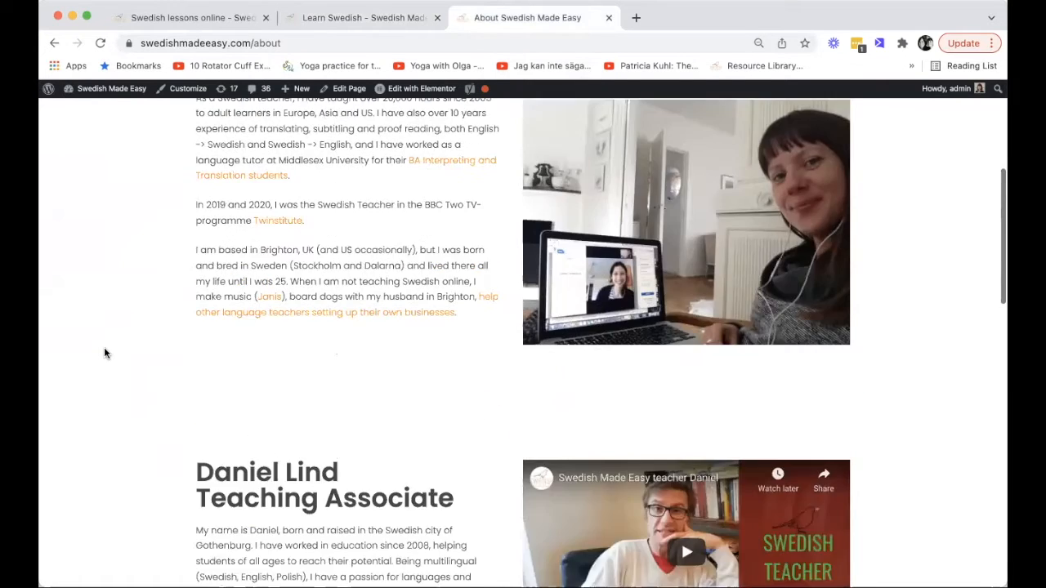
scroll(103, 353, "down", 10)
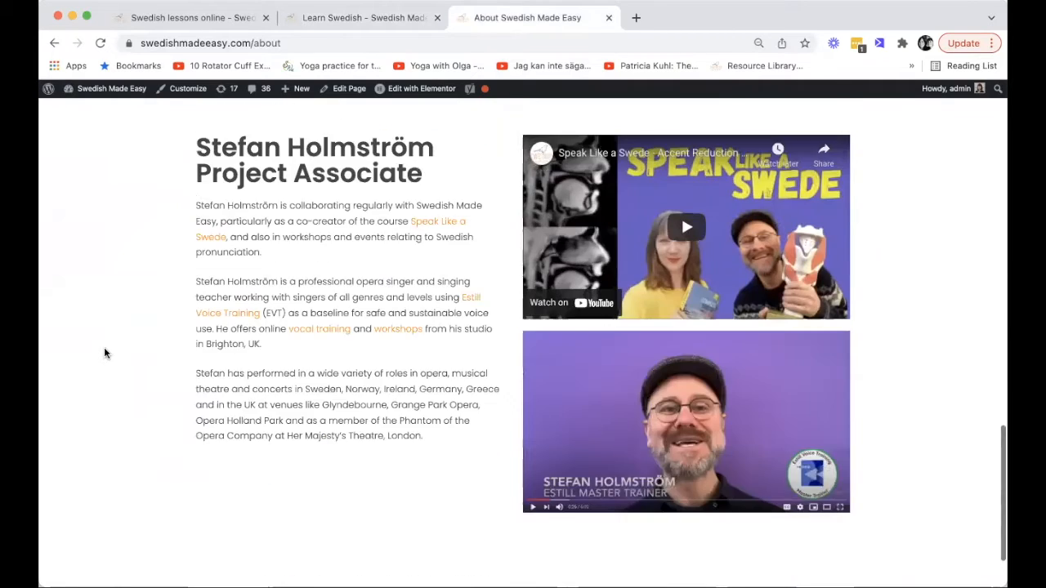
scroll(145, 330, "up", 8)
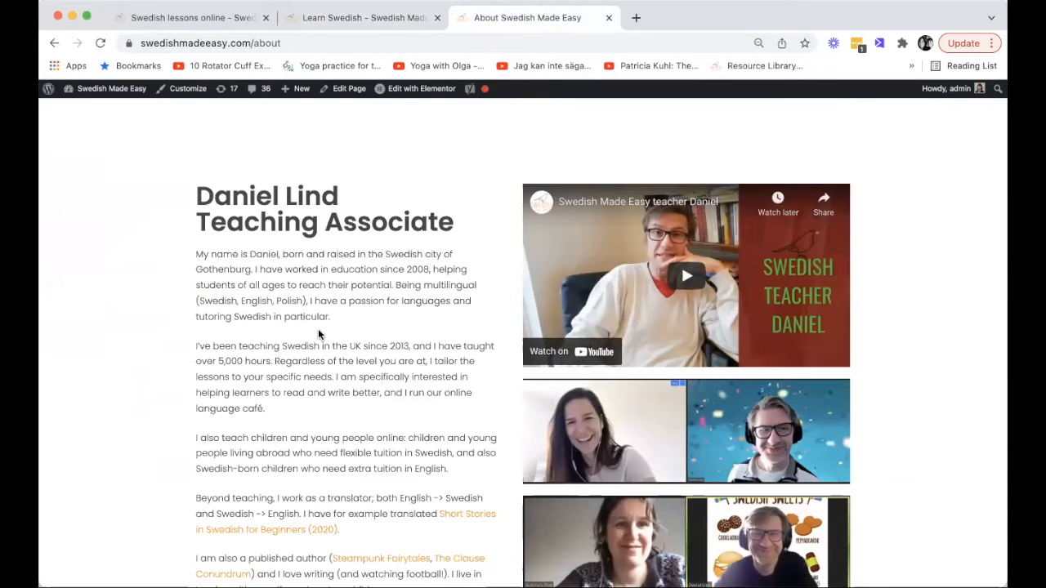
scroll(318, 329, "up", 10)
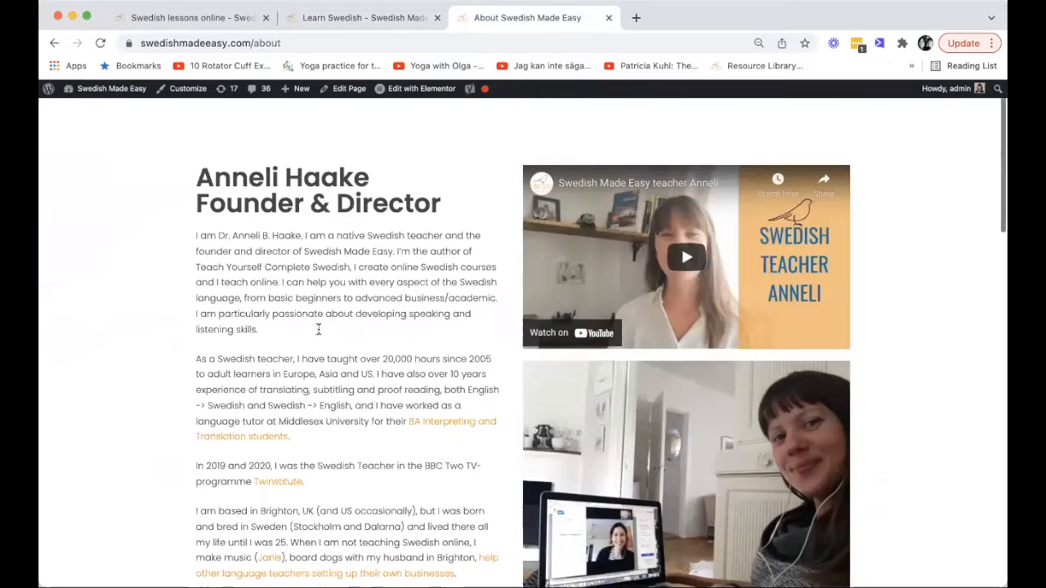
scroll(318, 328, "up", 2)
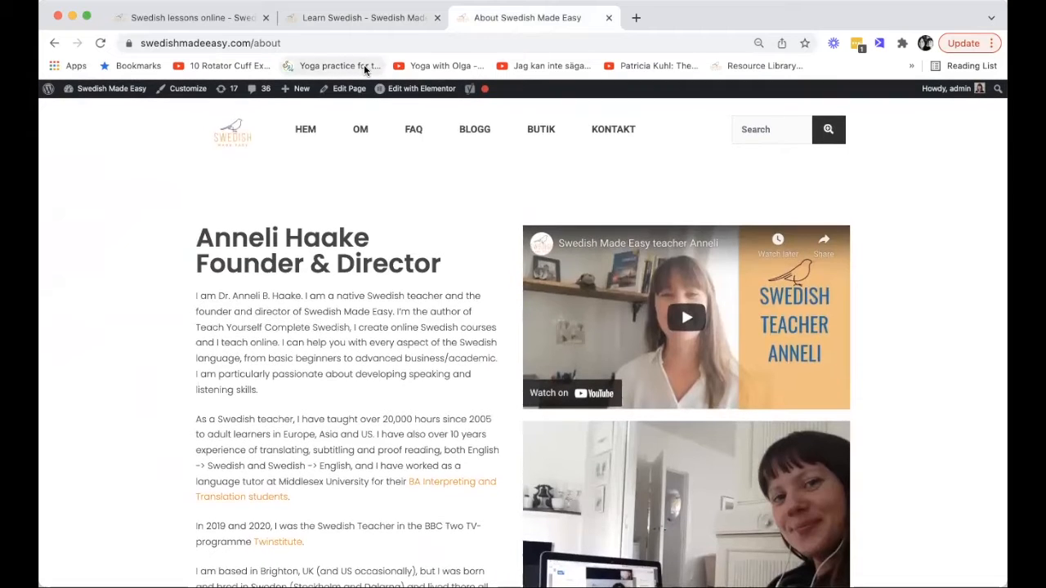
Compare the homepage's banner with the beginning of the About page and open the About page for editing in Elementor
left_click(365, 19)
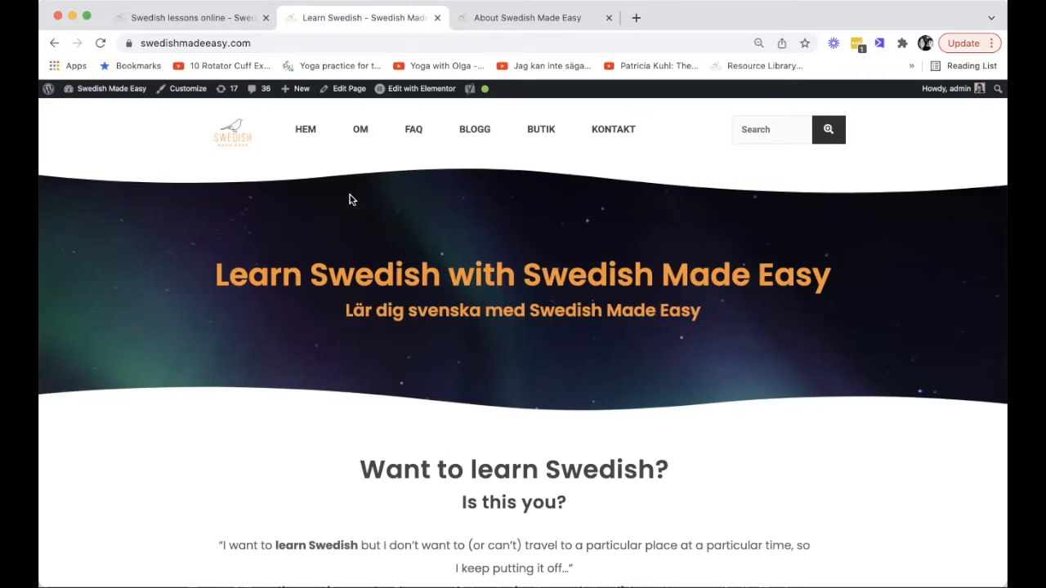
left_click(527, 23)
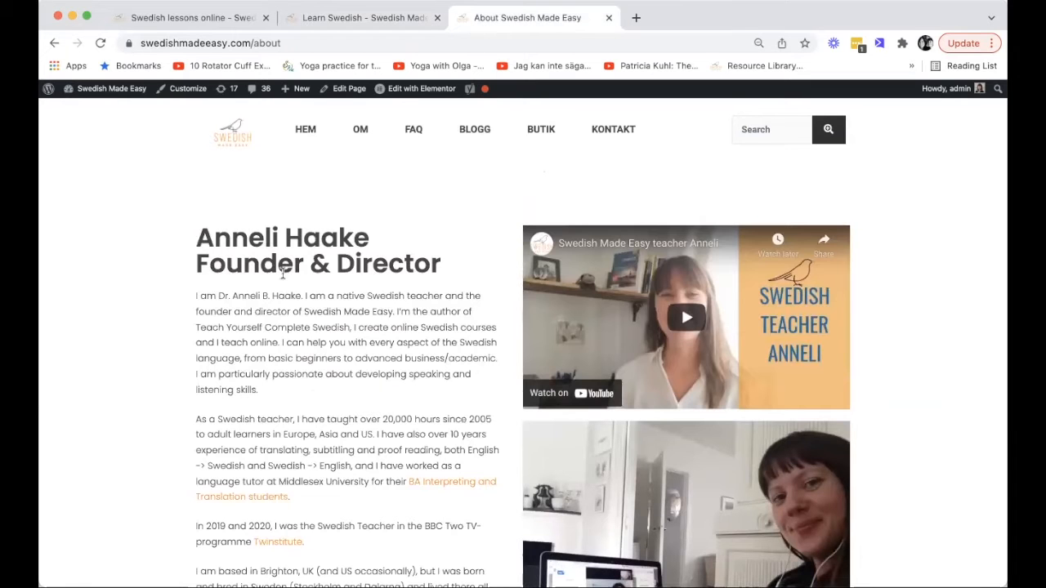
left_click(410, 89)
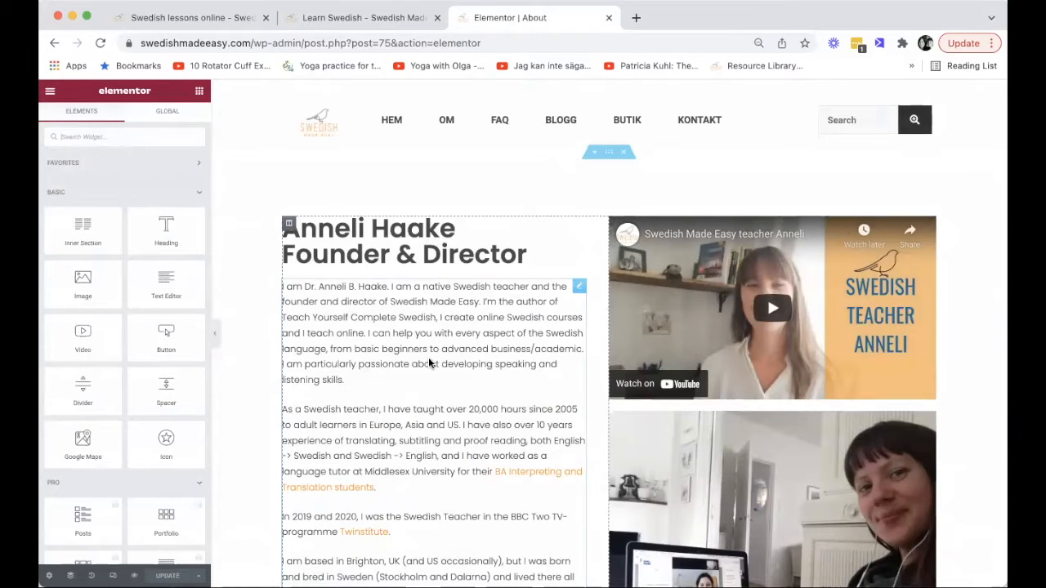
scroll(426, 349, "down", 1)
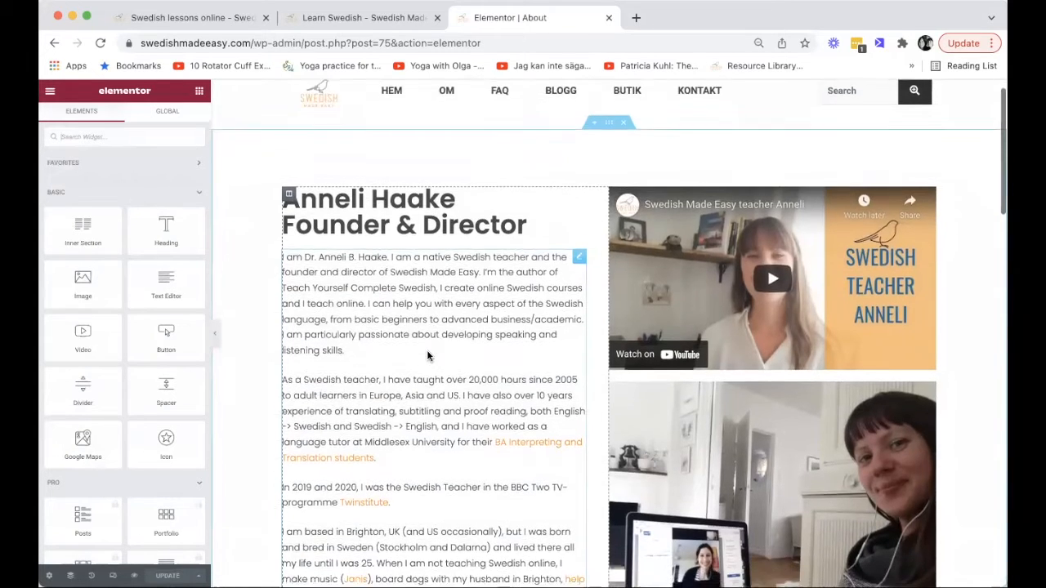
Open the homepage for editing in Elementor and compare its title banner with the About page's opening section
left_click(368, 20)
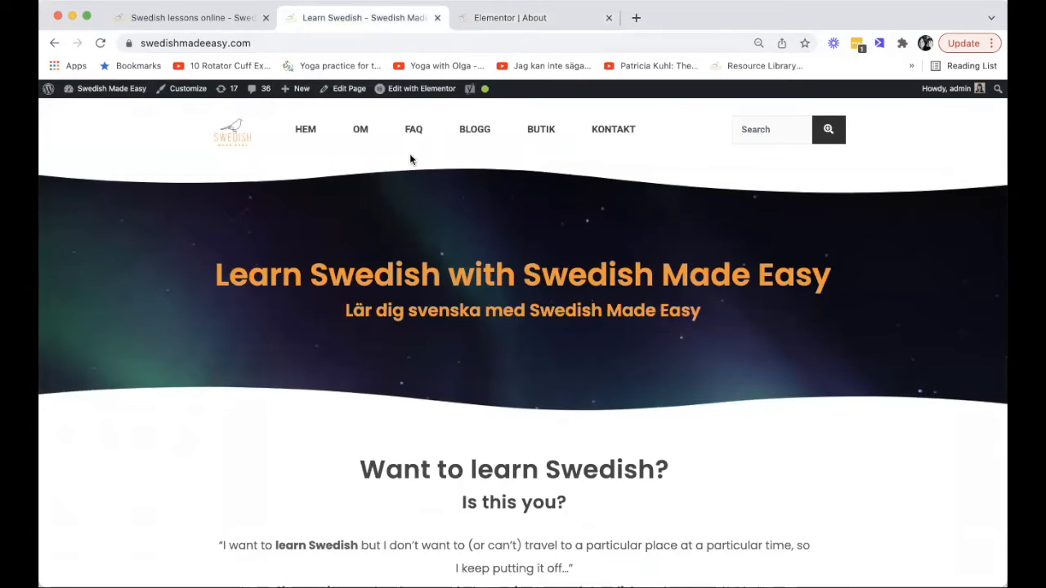
mouse_move(412, 90)
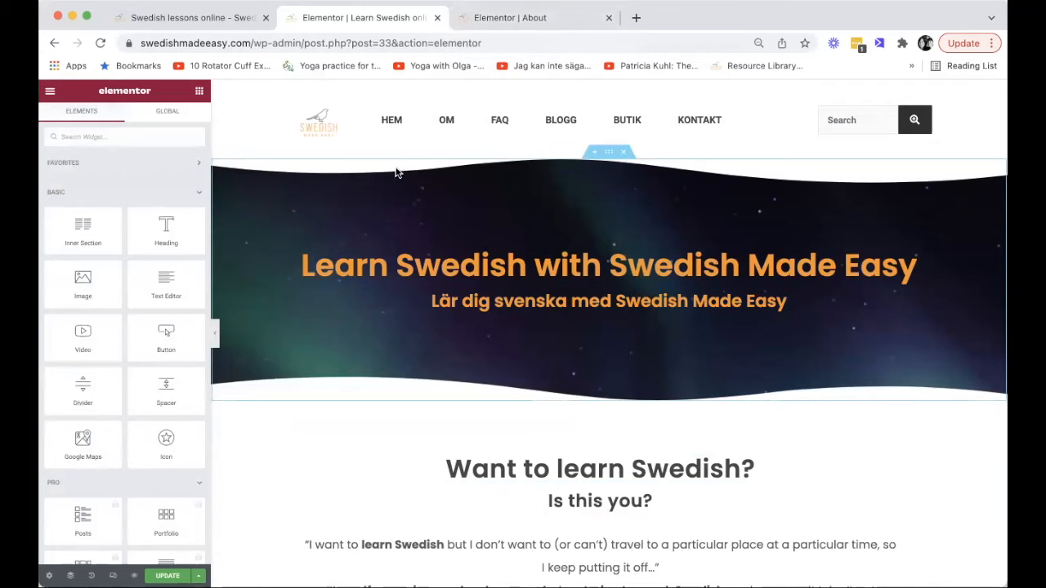
left_click(508, 18)
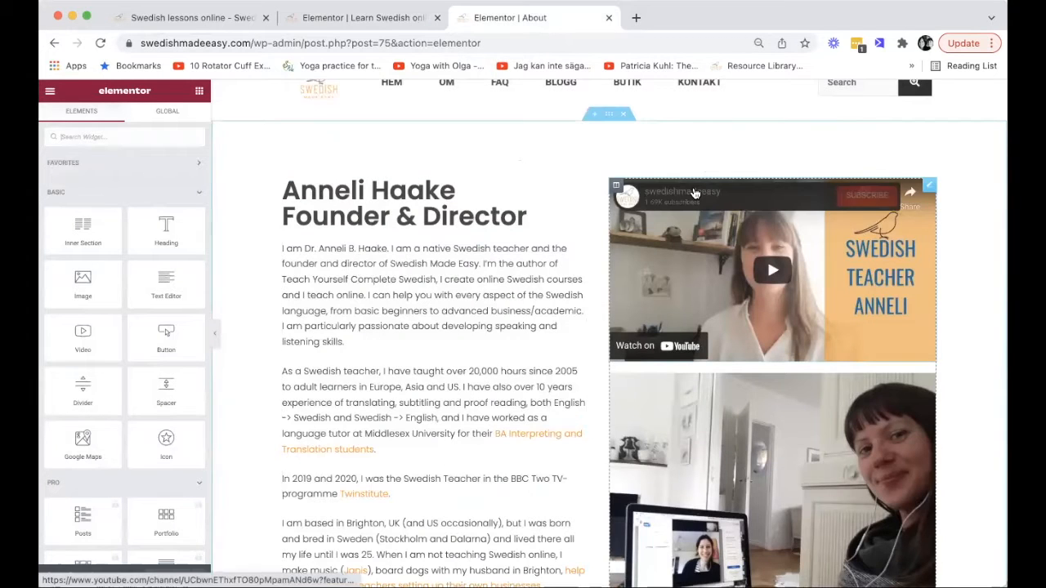
scroll(694, 193, "up", 2)
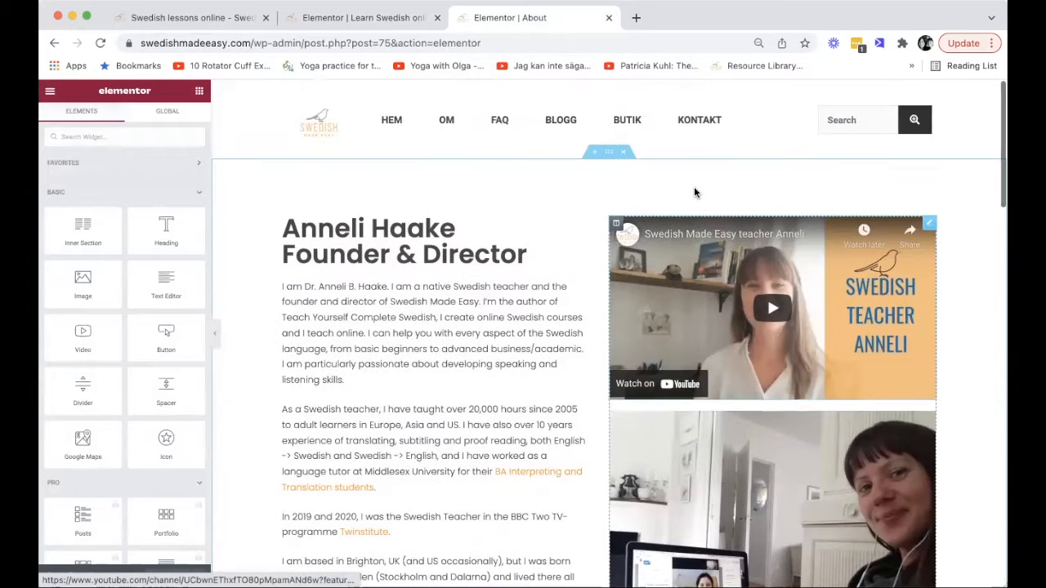
left_click(374, 18)
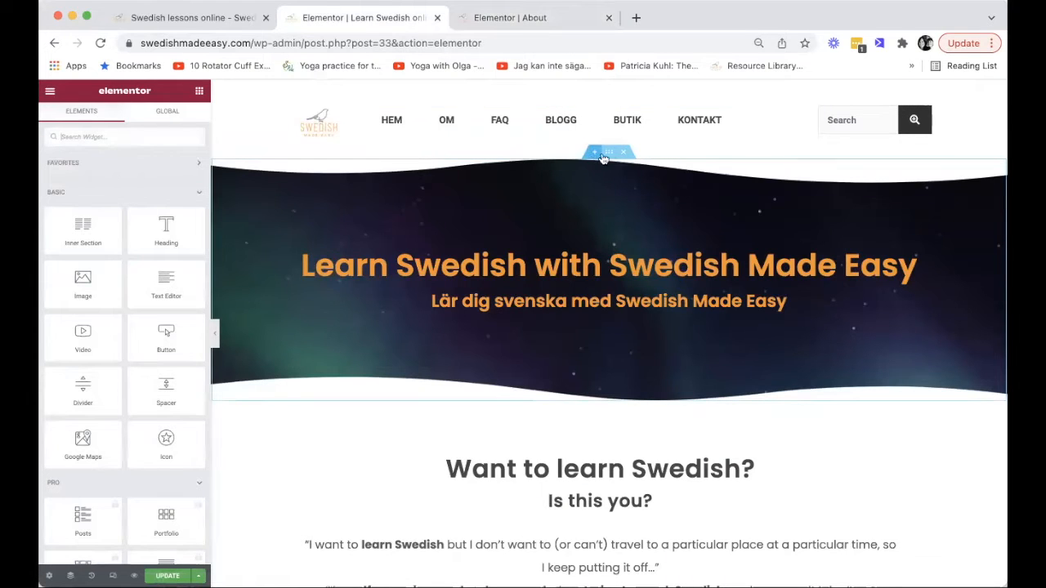
Copy the homepage's title section containing the Learn Swedish with Swedish Made Easy banner
left_click(610, 155)
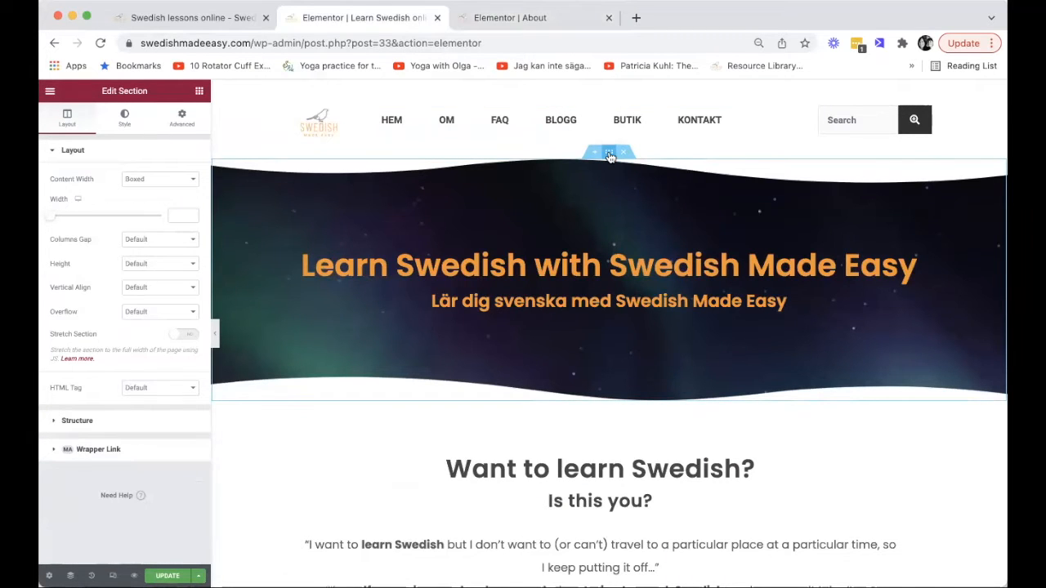
right_click(609, 155)
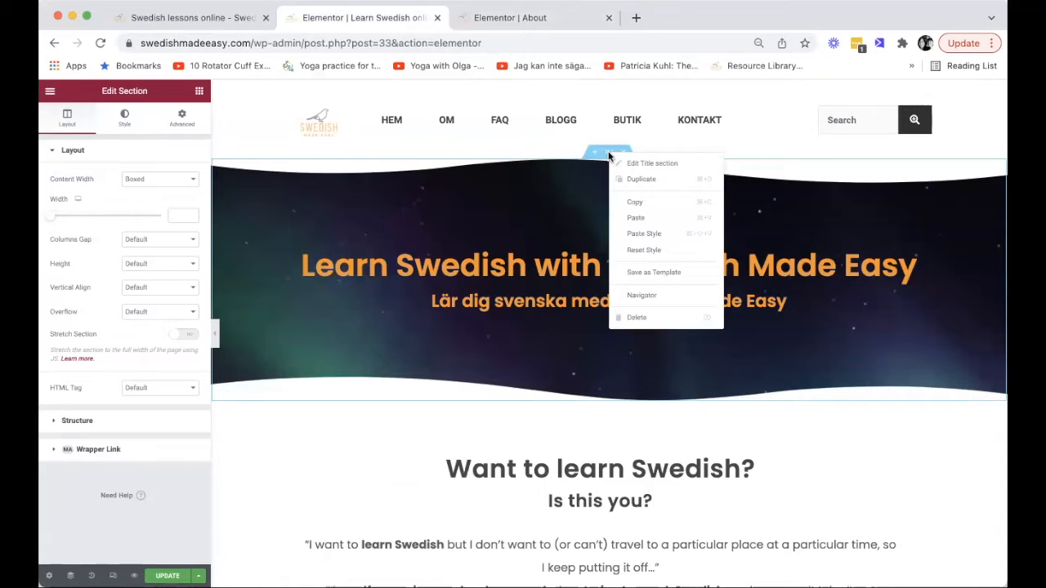
left_click(630, 203)
left_click_drag(608, 152, 541, 20)
Paste the copied title section into the About page and move it above the founder's profile section
left_click(541, 21)
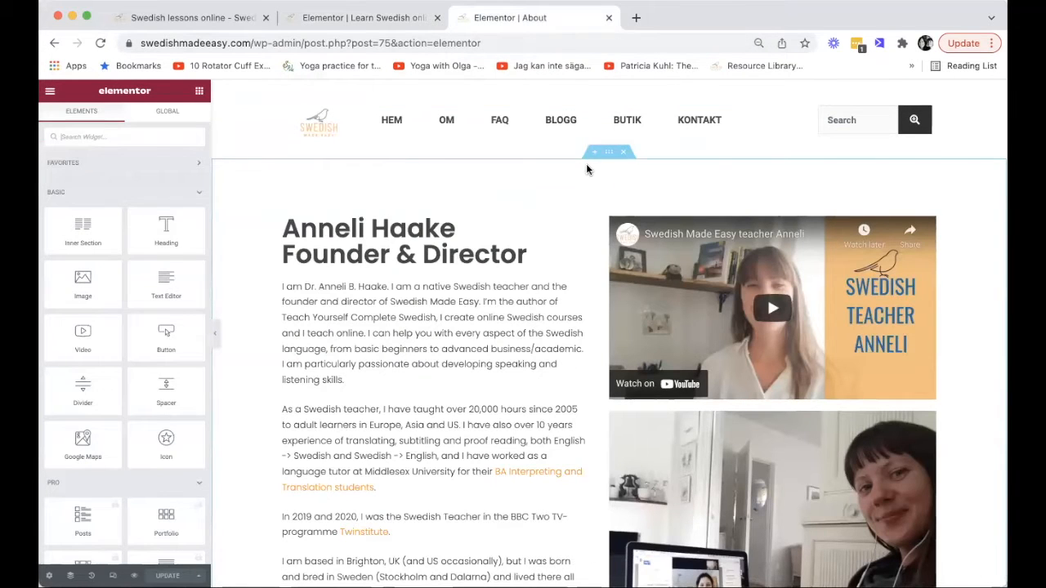
right_click(628, 178)
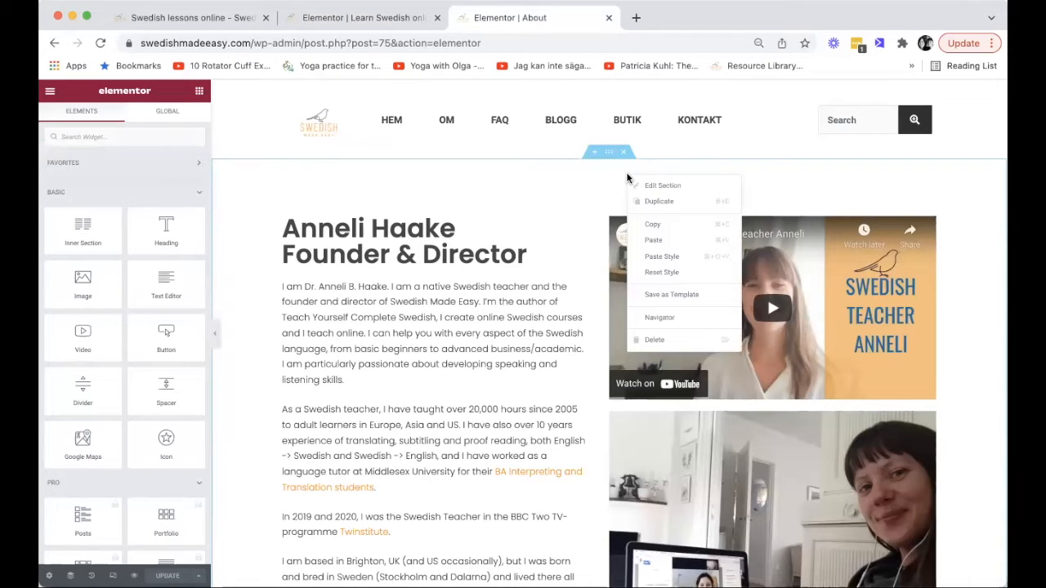
left_click(661, 241)
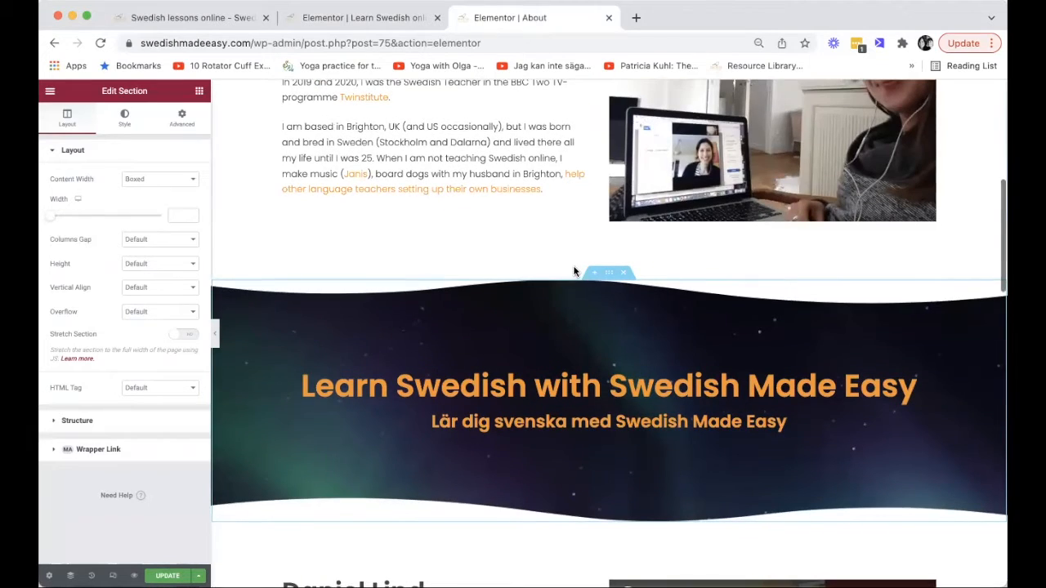
left_click_drag(608, 279, 602, 120)
scroll(601, 215, "up", 2)
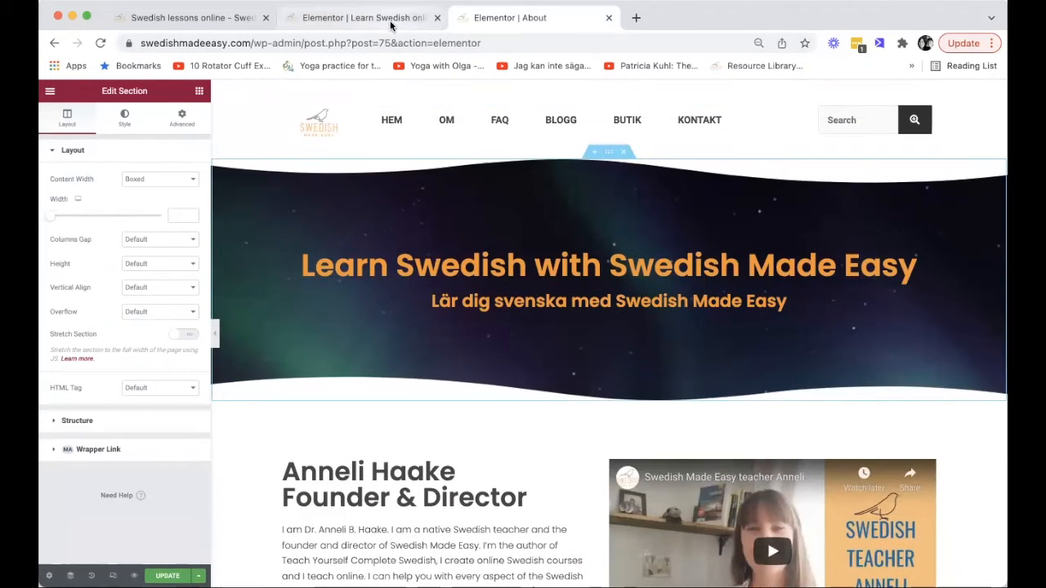
Compare the homepage's title banner with the About page's copy and check the HTML tag of the copied main heading
left_click_drag(391, 27, 551, 187)
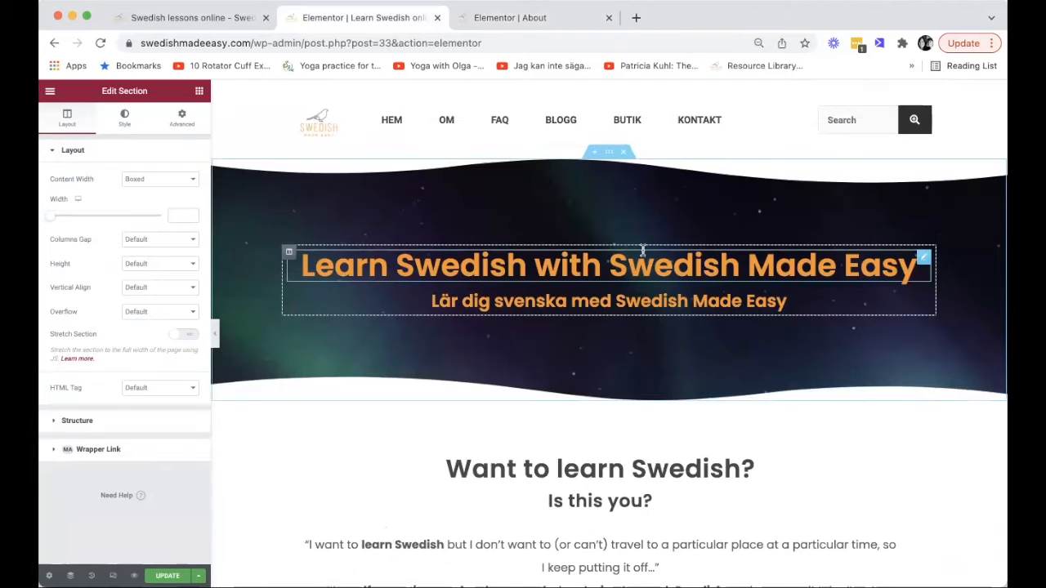
scroll(643, 251, "down", 1)
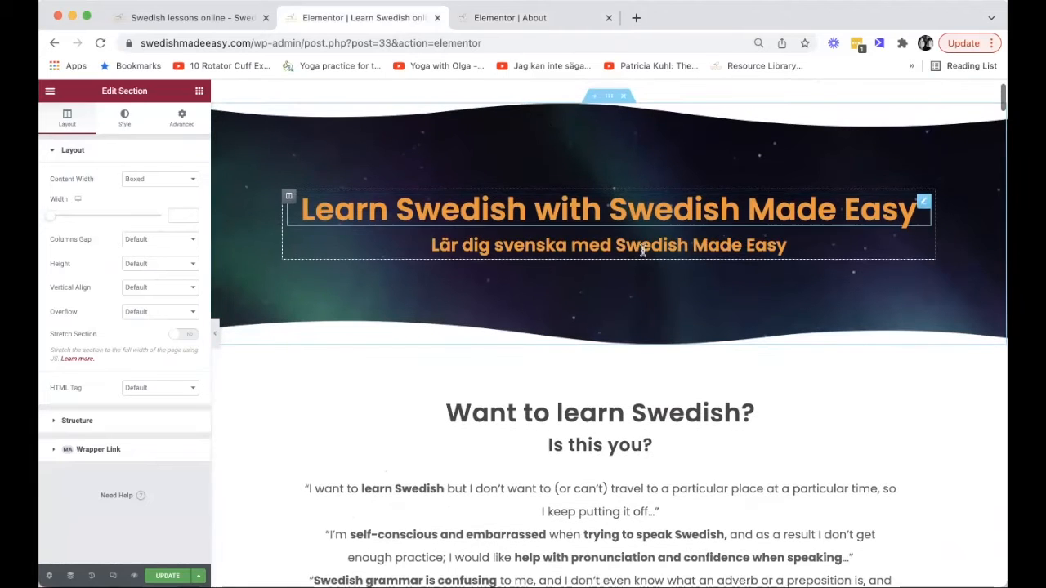
left_click(523, 29)
left_click(482, 281)
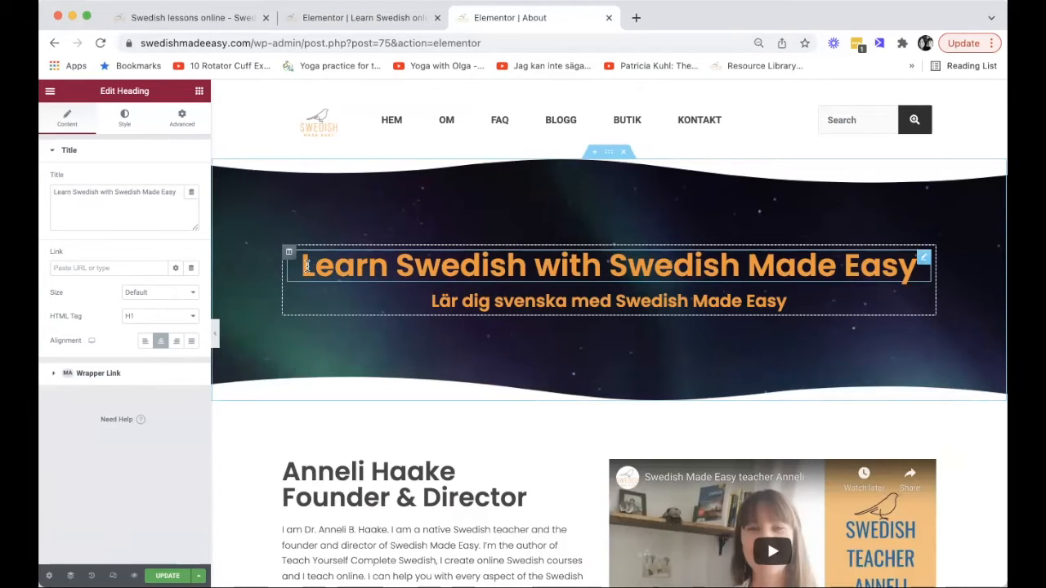
left_click(150, 319)
left_click(149, 319)
Change the main heading in the About page's title banner to Swedish Teachers
left_click_drag(303, 263, 398, 264)
key("BackSpace")
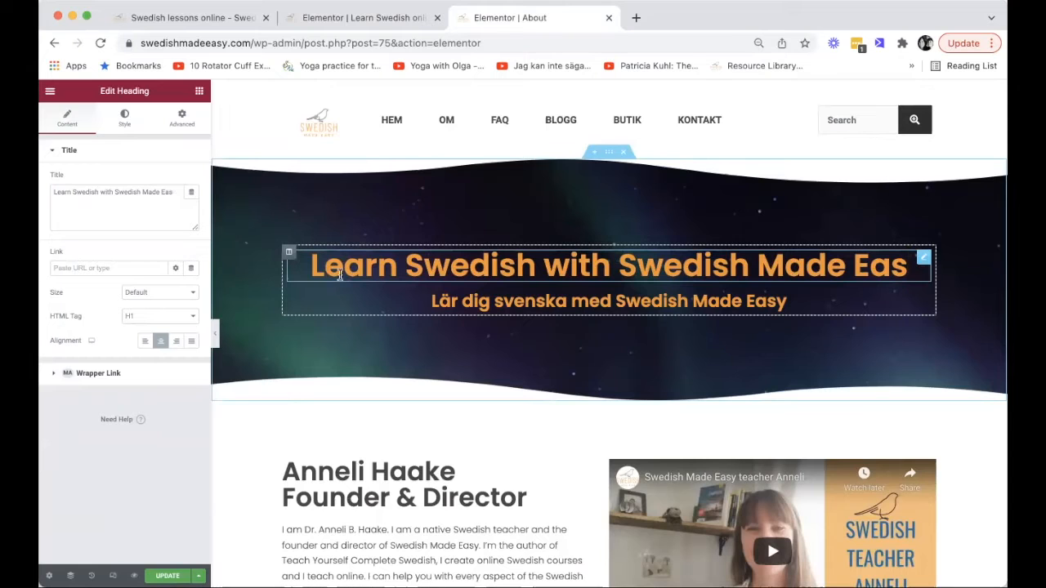
left_click_drag(308, 264, 406, 271)
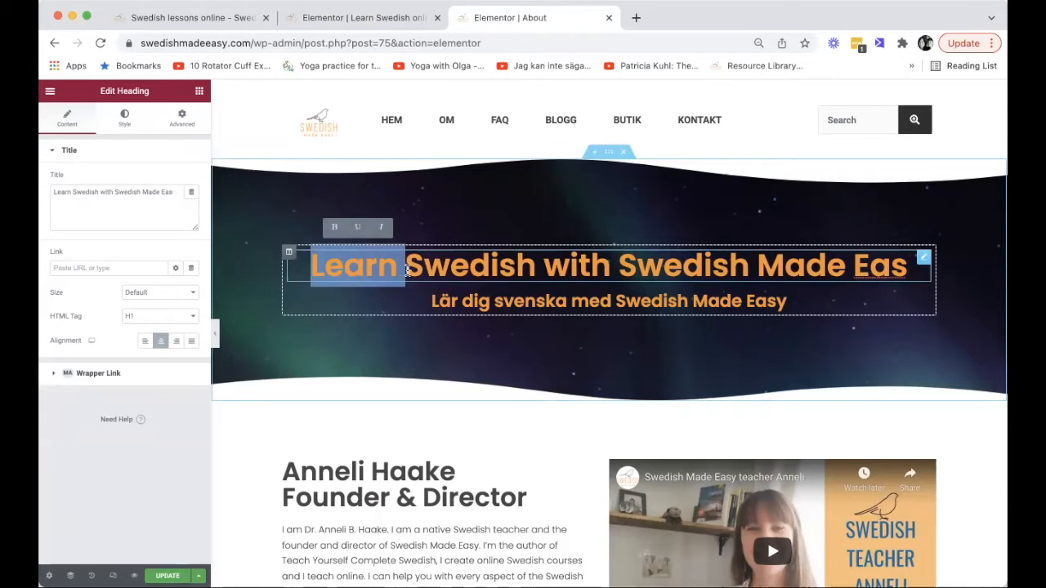
key("BackSpace")
left_click(497, 267)
left_click_drag(498, 266, 863, 267)
type("Teachers")
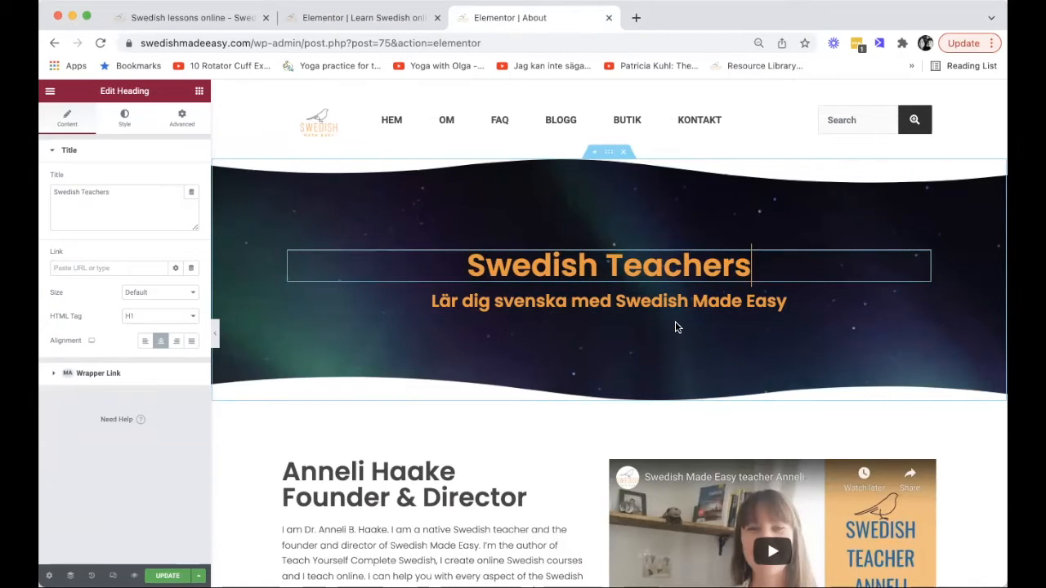
Examine the founder's and the teaching associate's profile sections below the About page's title banner
scroll(675, 327, "down", 1)
scroll(621, 302, "down", 1)
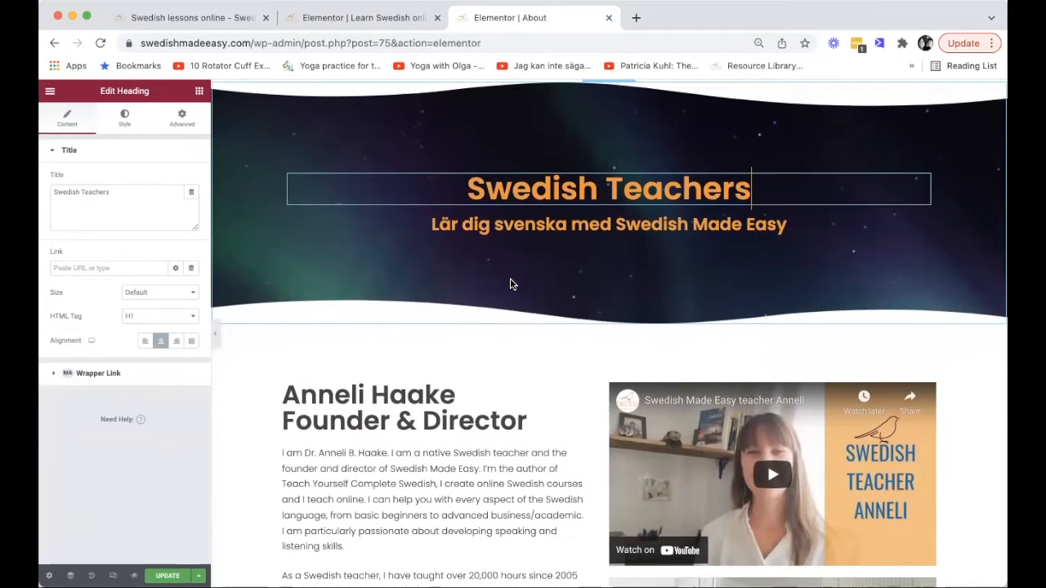
scroll(510, 283, "down", 2)
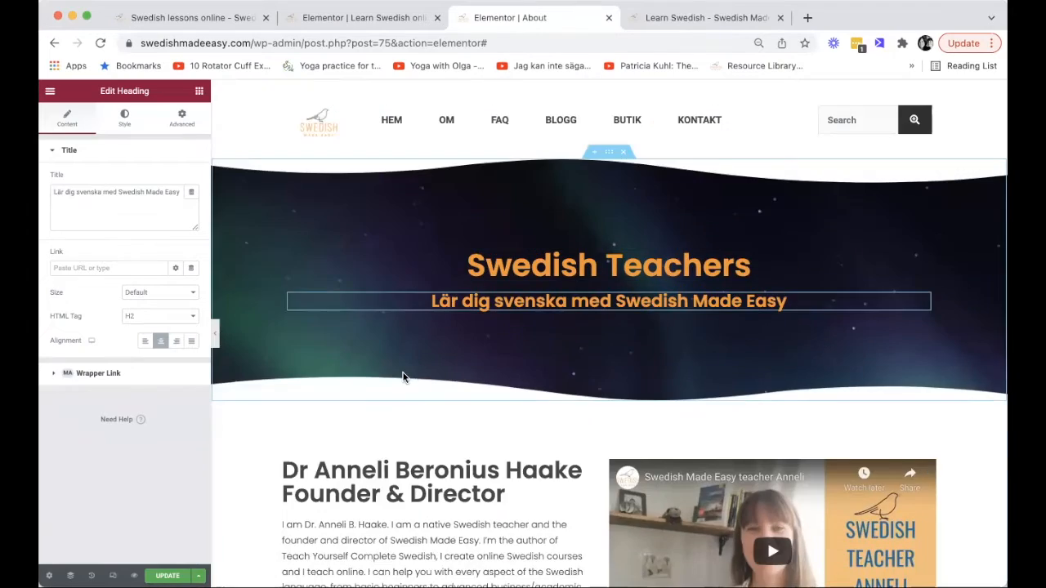
scroll(402, 376, "down", 5)
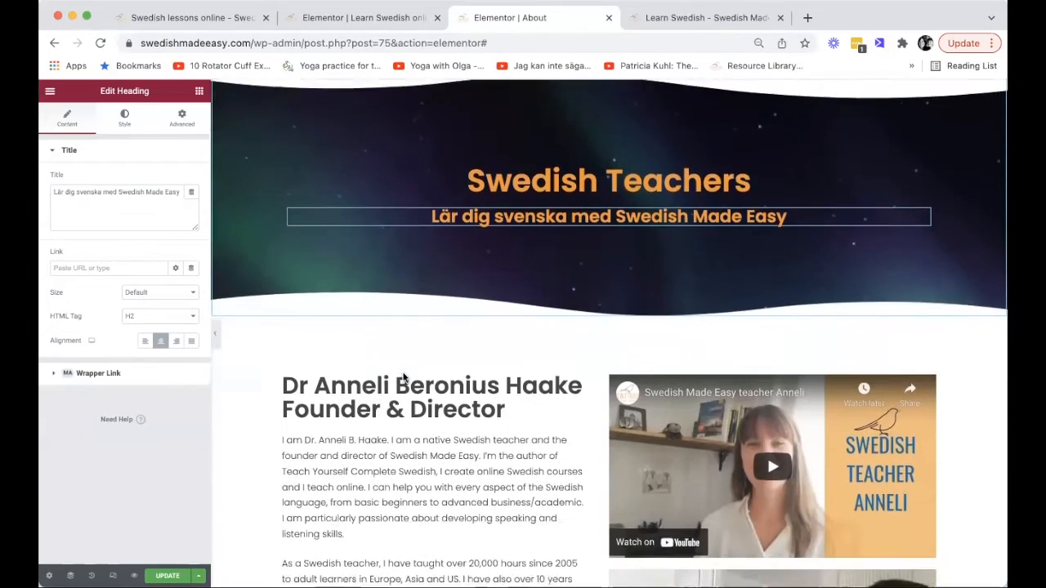
scroll(403, 378, "down", 2)
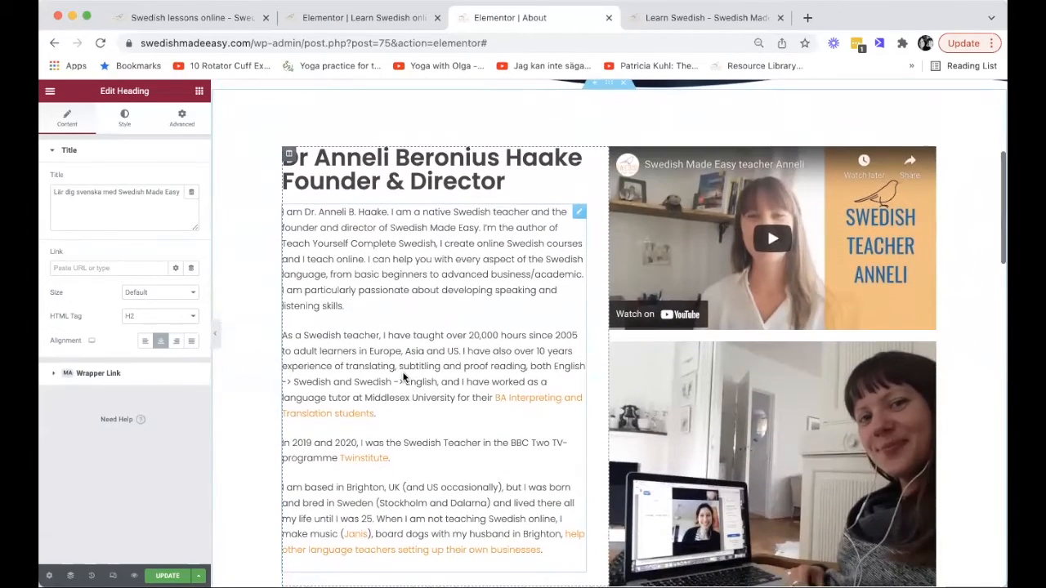
scroll(474, 424, "down", 10)
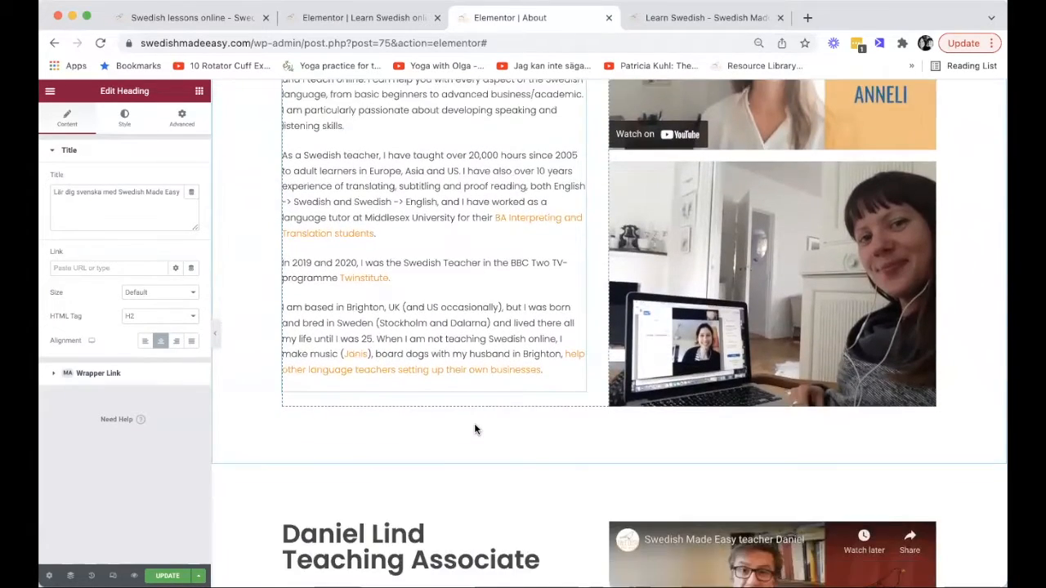
scroll(474, 423, "down", 1)
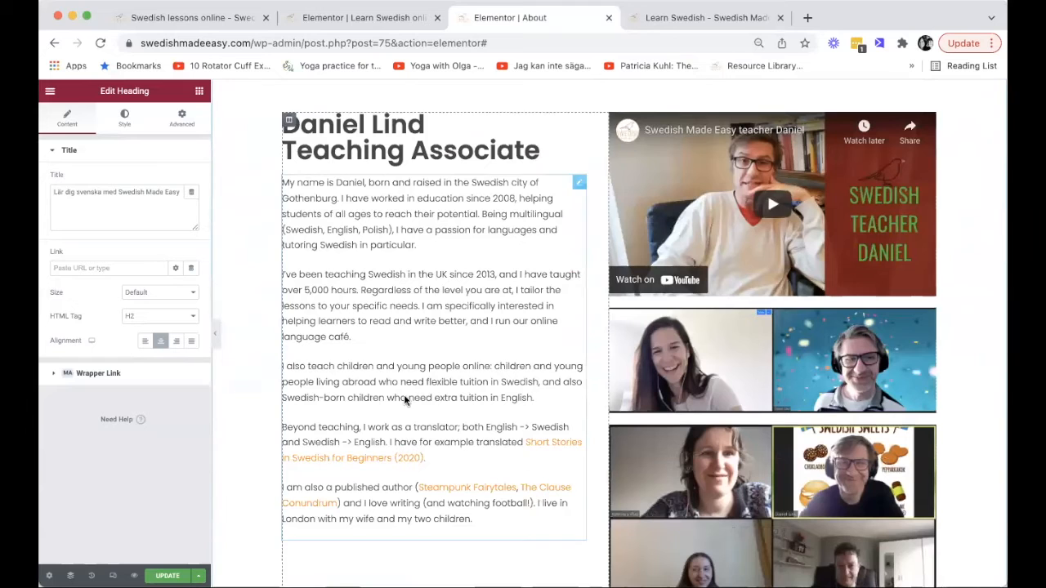
scroll(411, 367, "down", 8)
scroll(411, 366, "up", 5)
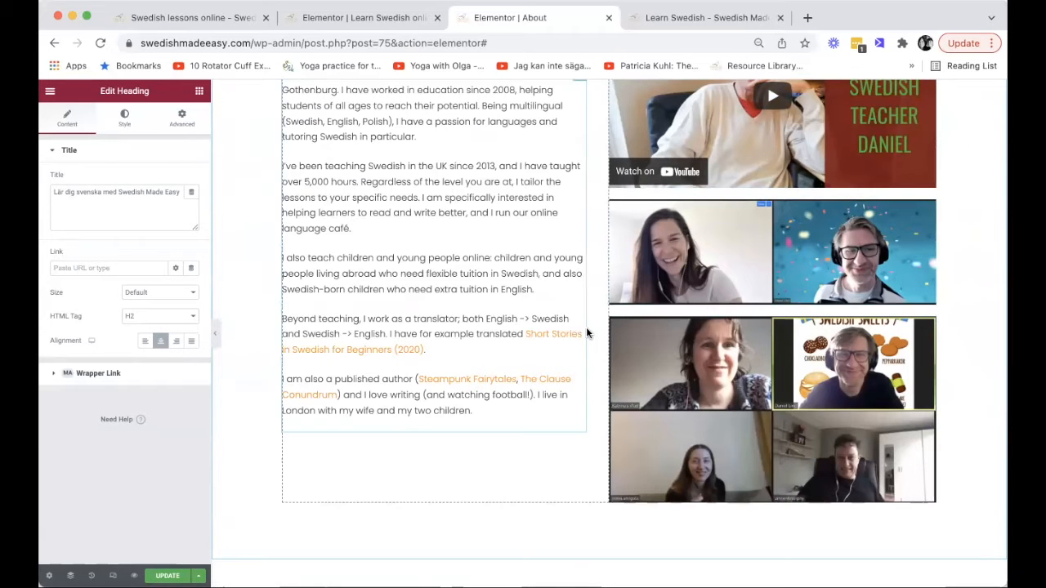
scroll(510, 272, "up", 1)
scroll(510, 272, "up", 5)
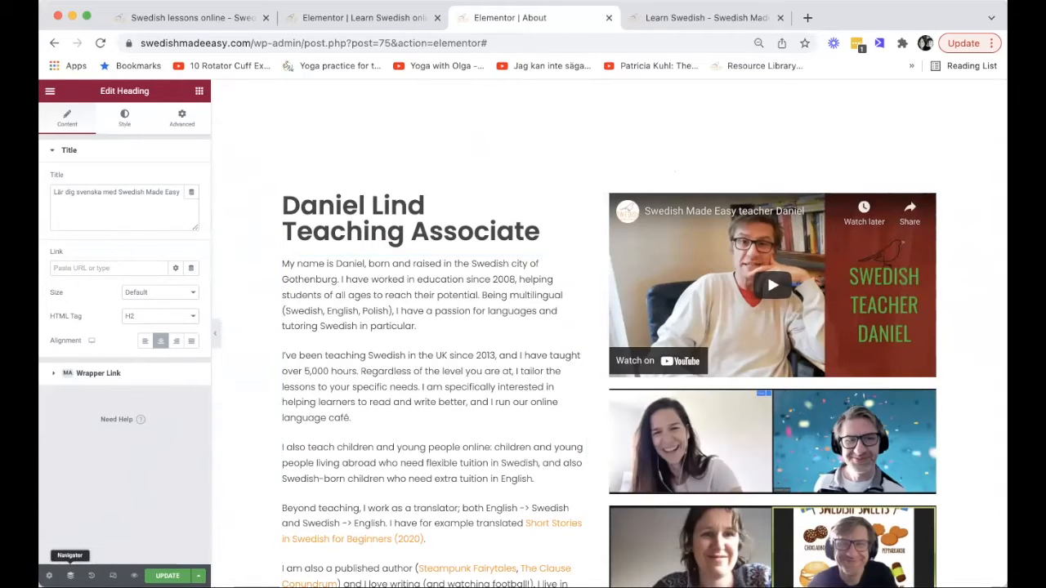
Open the Navigator and locate the Menu section, the Title section and the founder's section on the About page
left_click(70, 575)
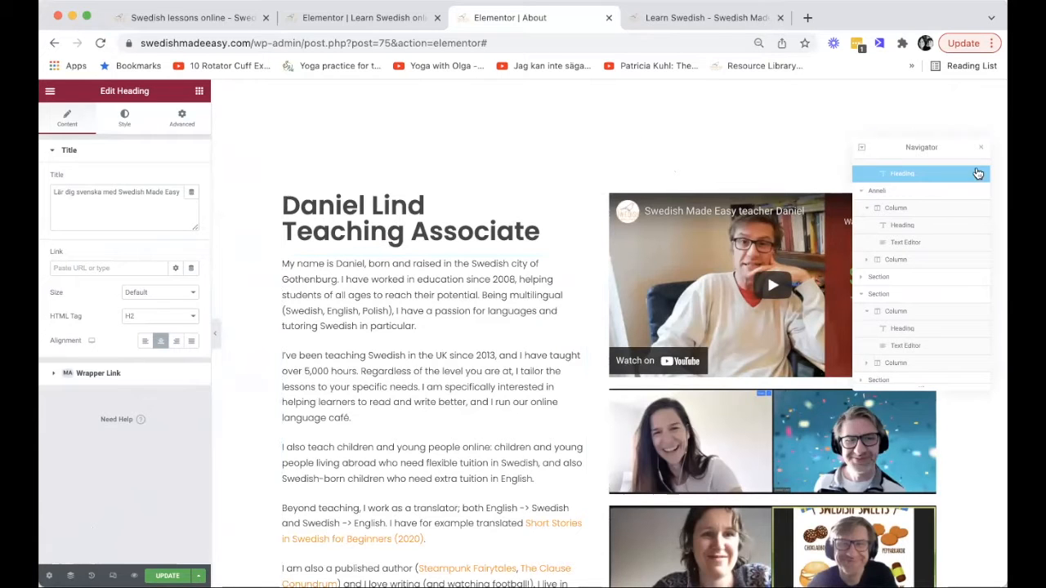
scroll(937, 212, "up", 1)
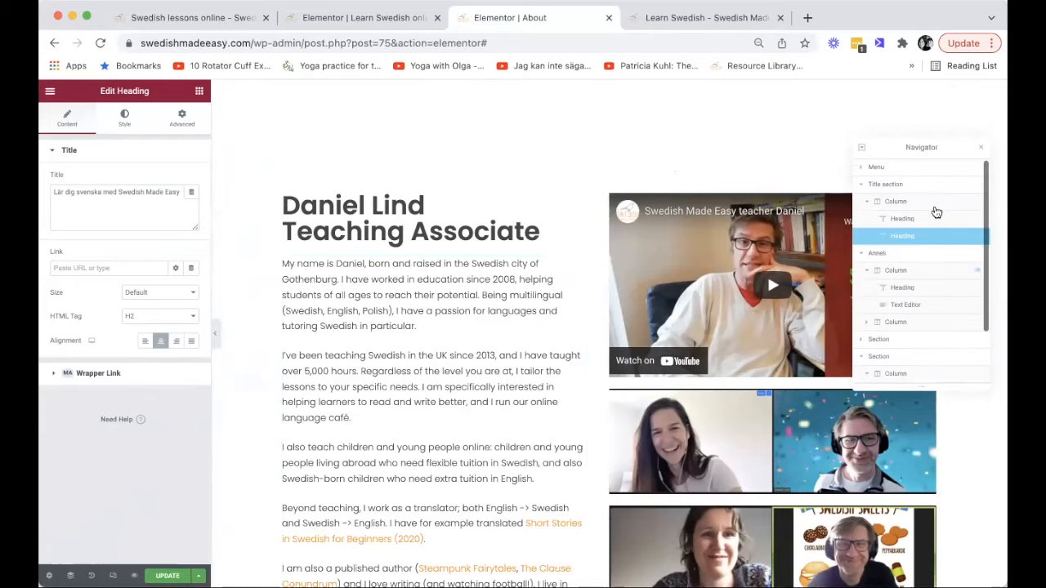
left_click(862, 185)
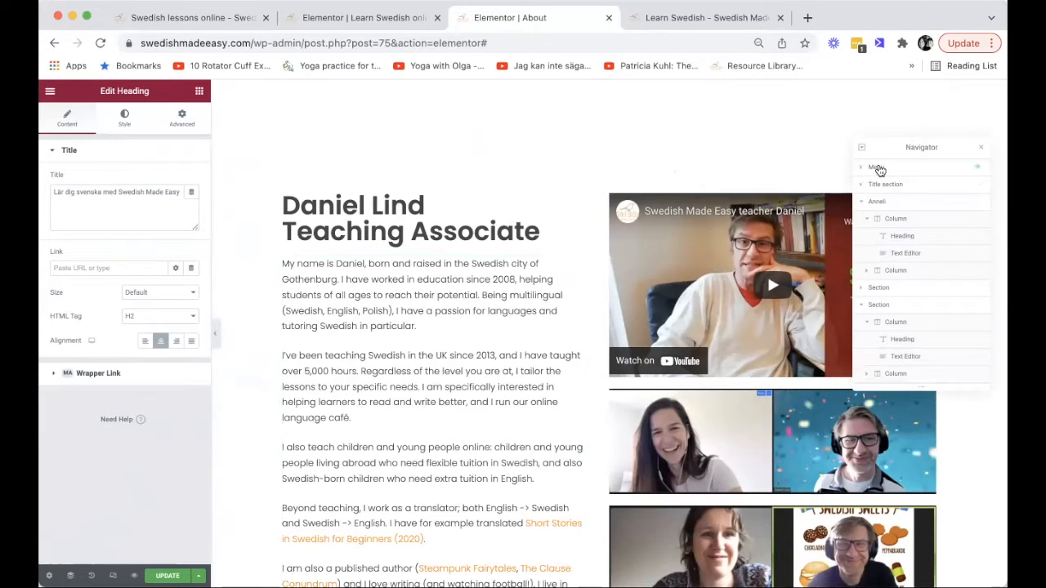
left_click(880, 169)
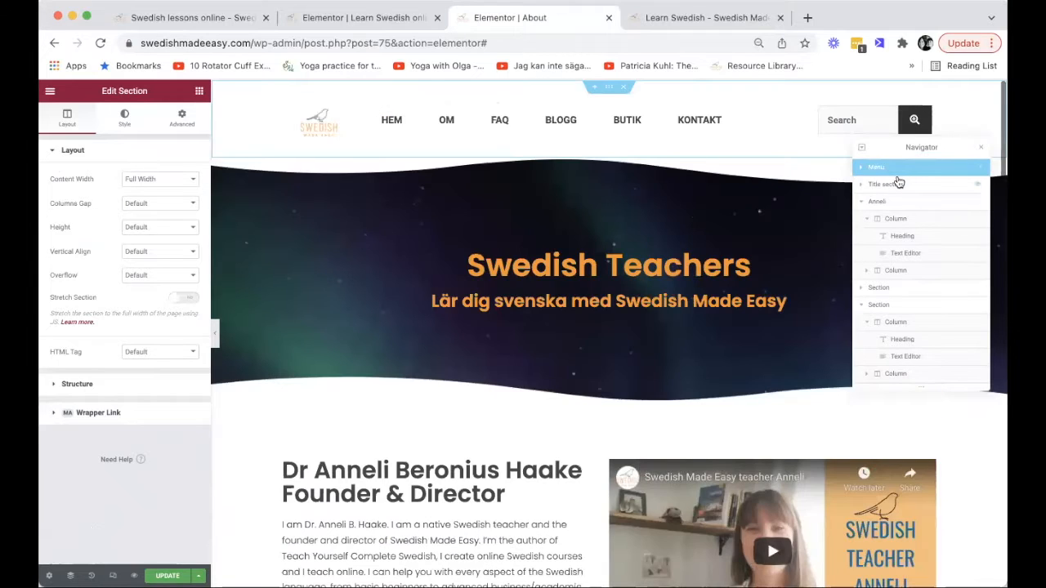
left_click(896, 186)
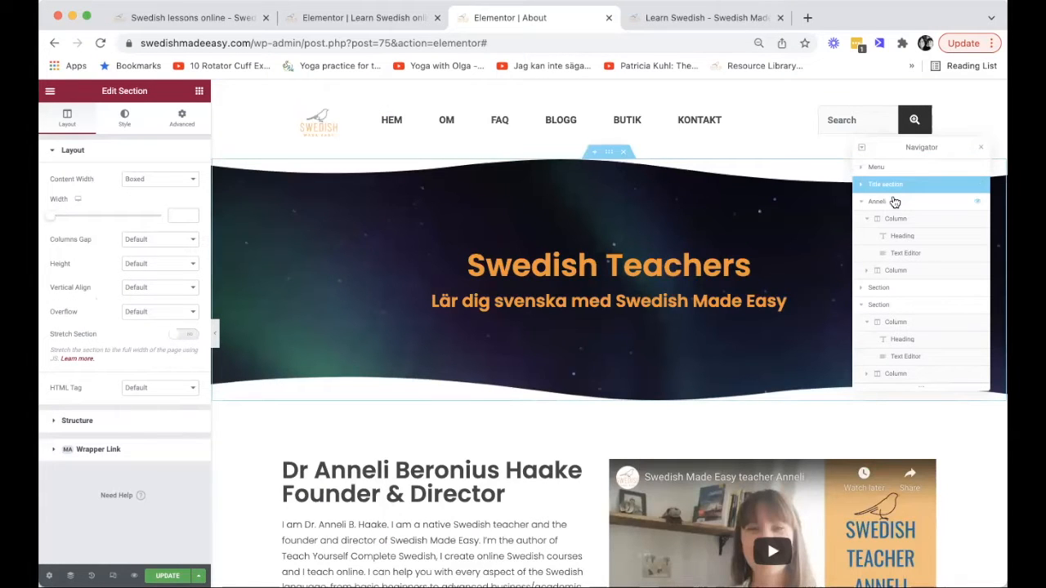
left_click(894, 204)
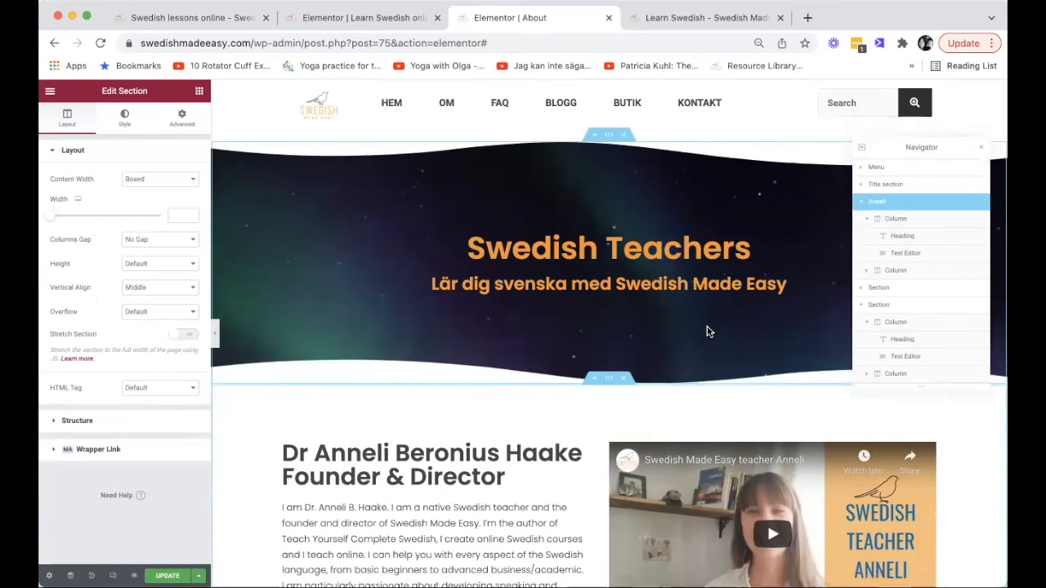
scroll(707, 331, "down", 5)
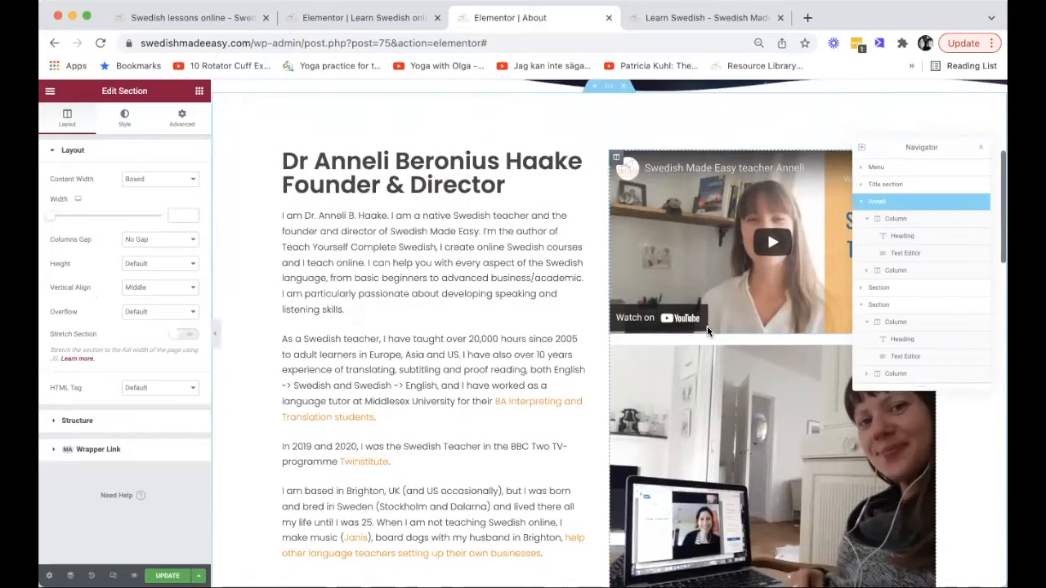
scroll(706, 326, "down", 2)
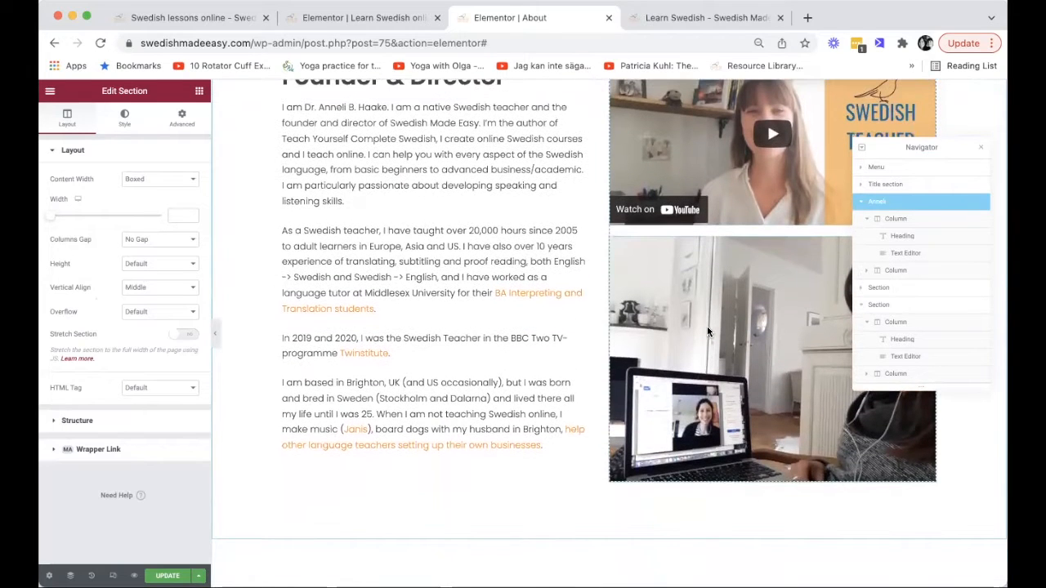
left_click(861, 204)
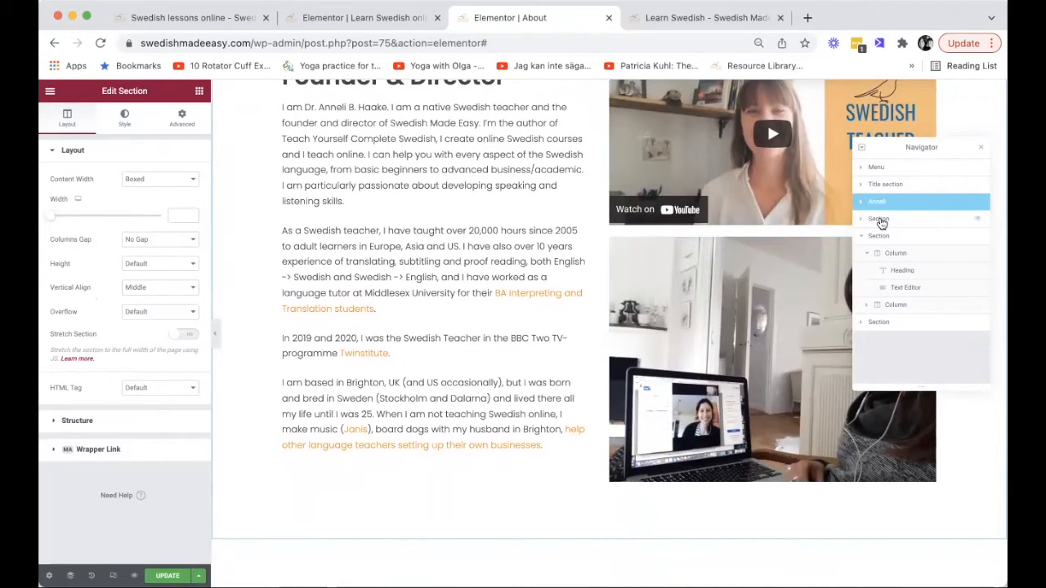
Rename the teaching associate's and the project associate's sections in the Navigator with each person's first name
left_click(879, 219)
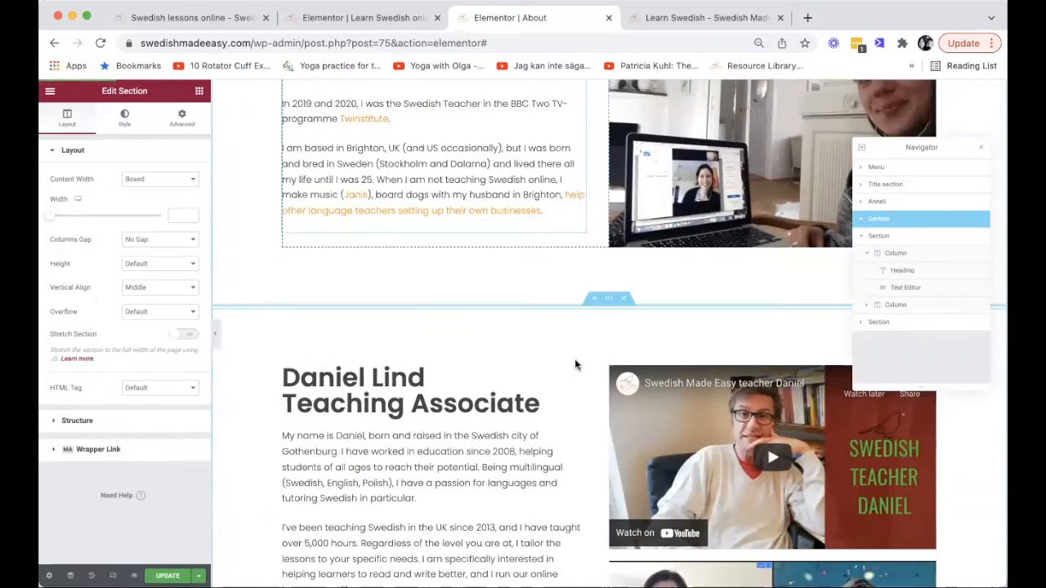
scroll(575, 364, "down", 2)
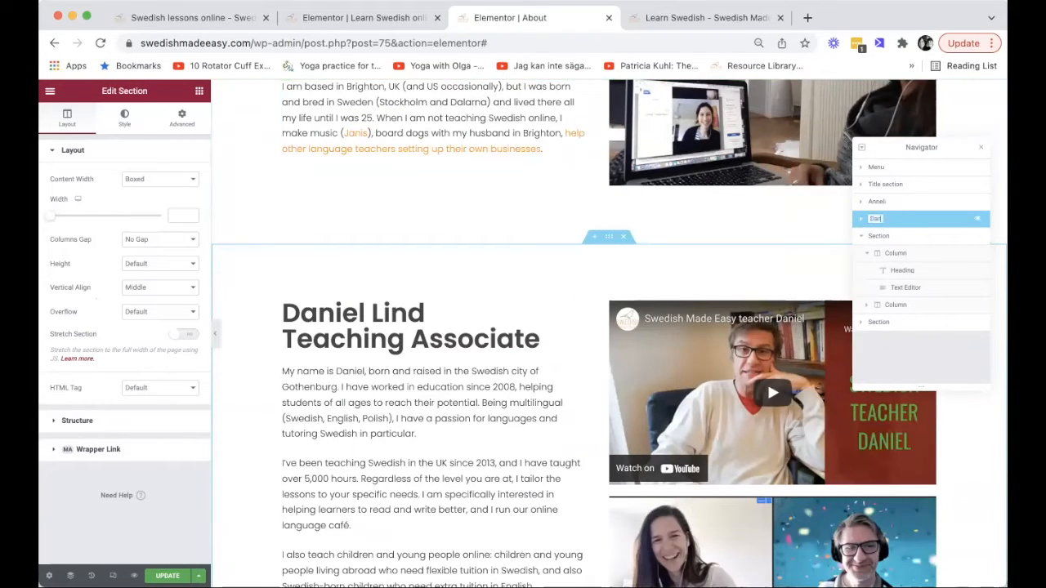
left_click(881, 237)
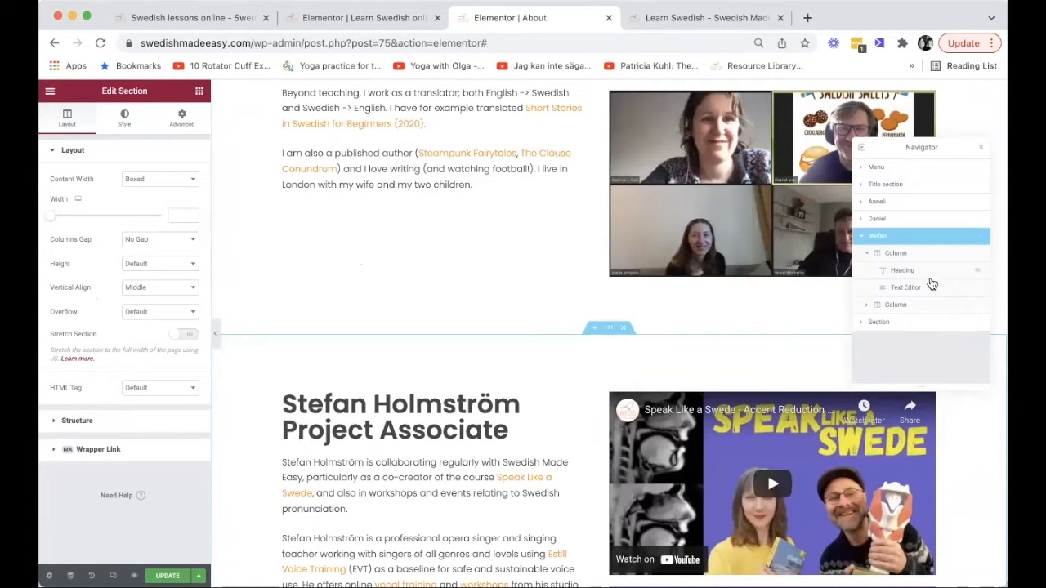
Rename the section with the student testimonials button as Testimonials link and collapse the project associate's section in the Navigator
left_click(890, 326)
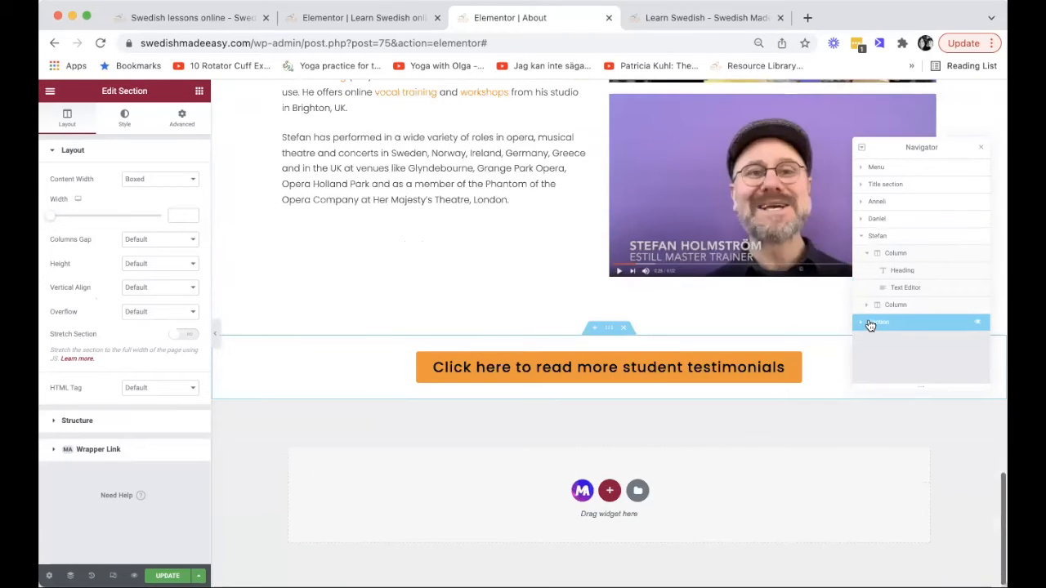
type("Test")
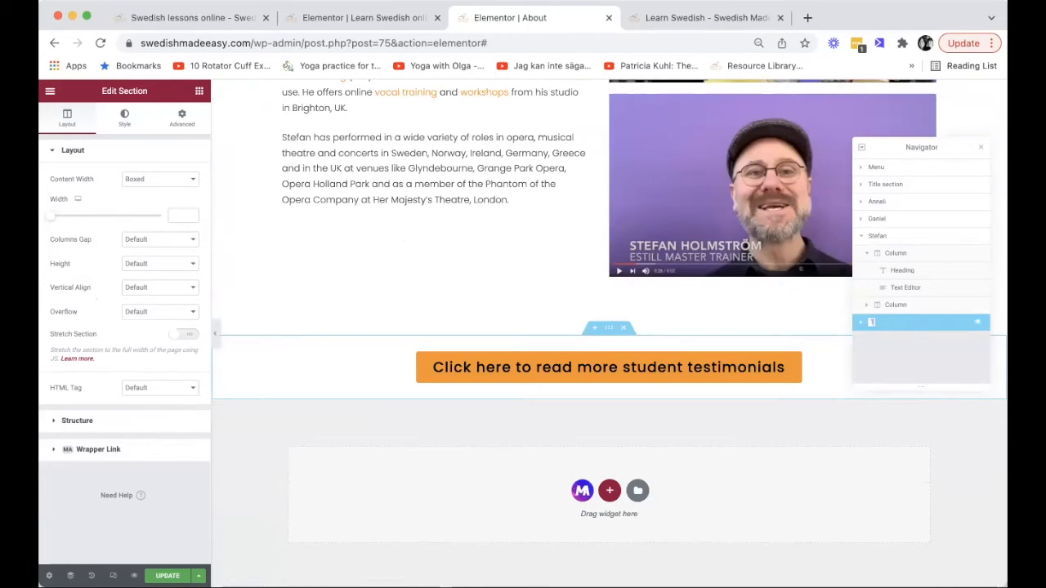
type("imonials link")
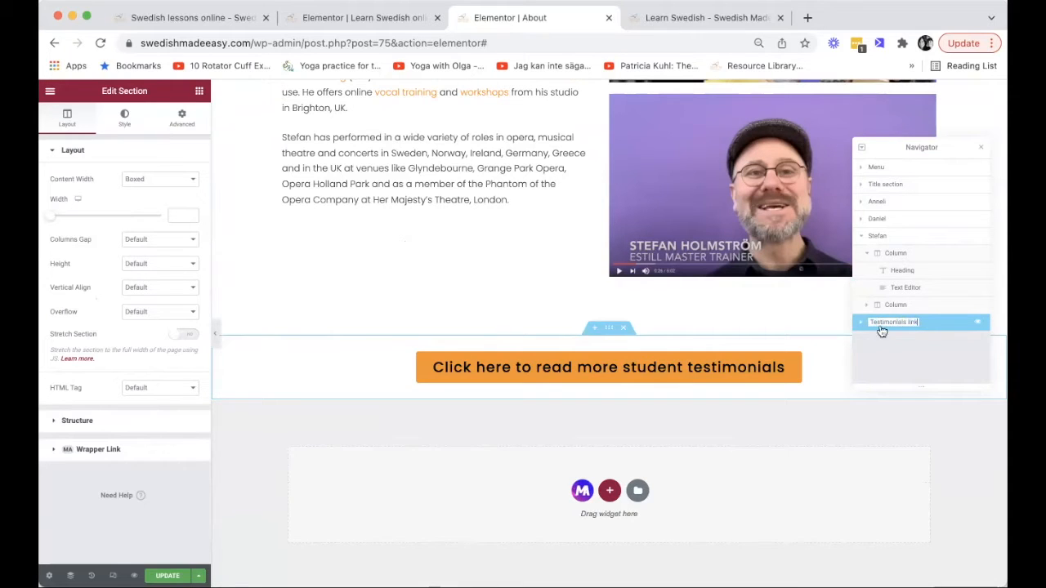
left_click(861, 237)
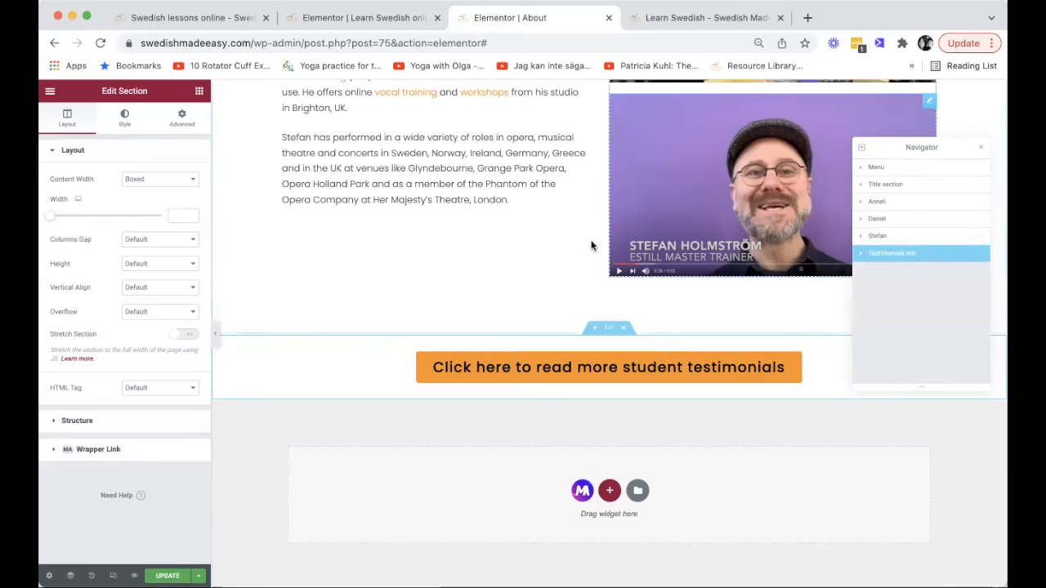
Review the staff profile sections and expand the teaching associate's section in the Navigator to select its text column
scroll(413, 236, "up", 10)
scroll(412, 235, "up", 5)
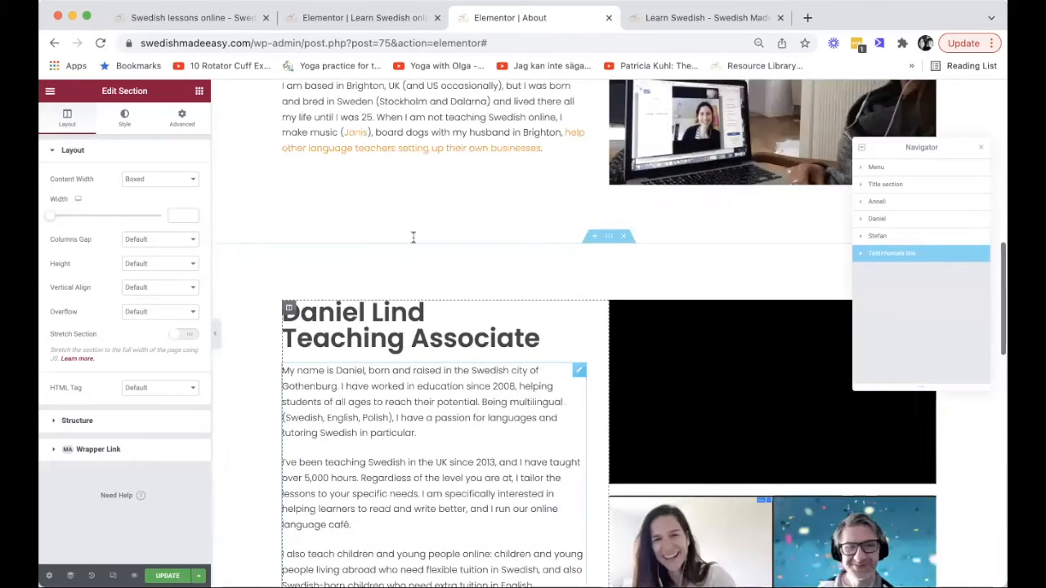
scroll(412, 236, "down", 4)
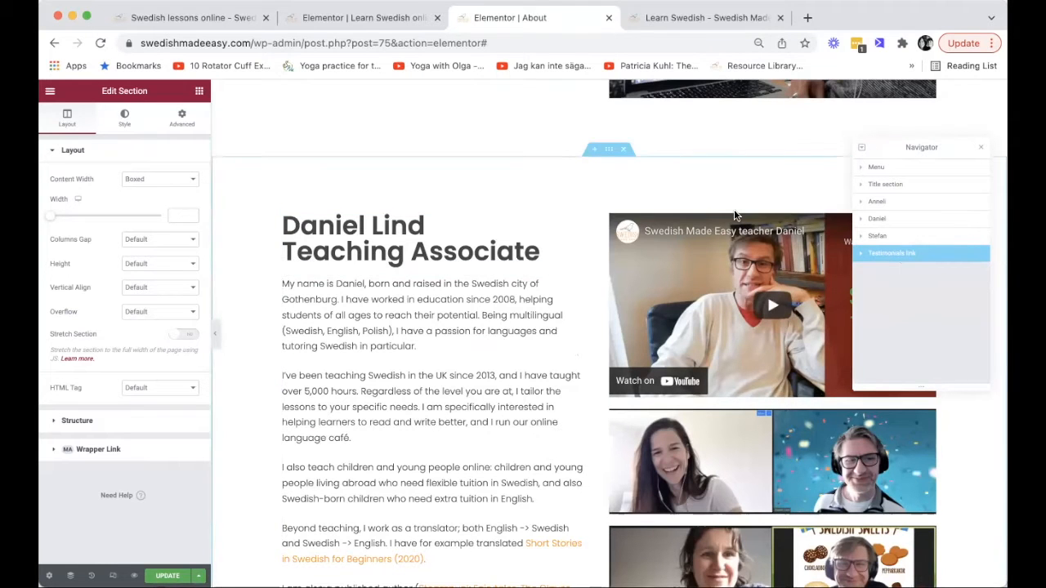
scroll(733, 215, "down", 10)
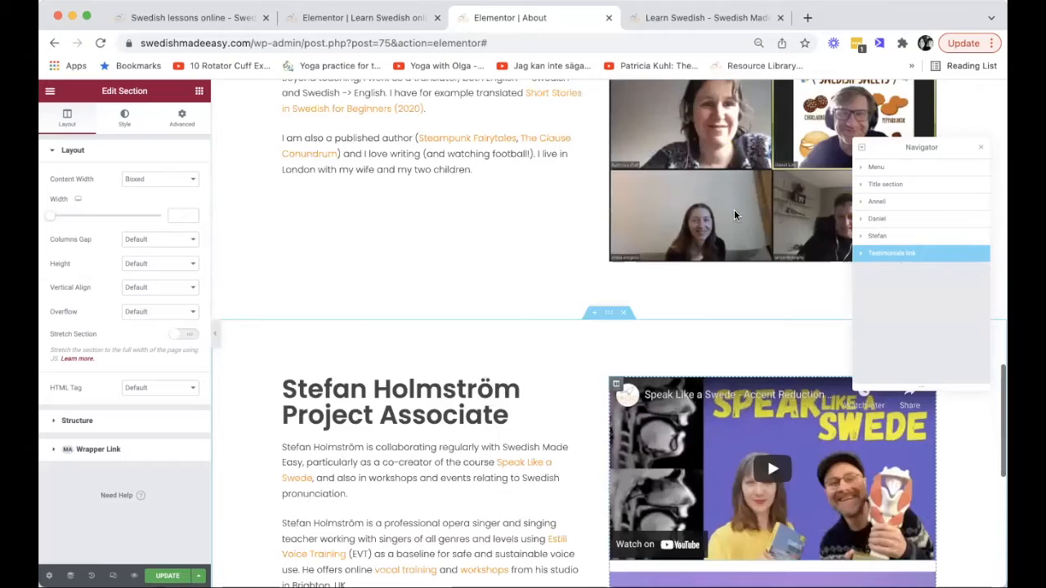
scroll(734, 209, "up", 5)
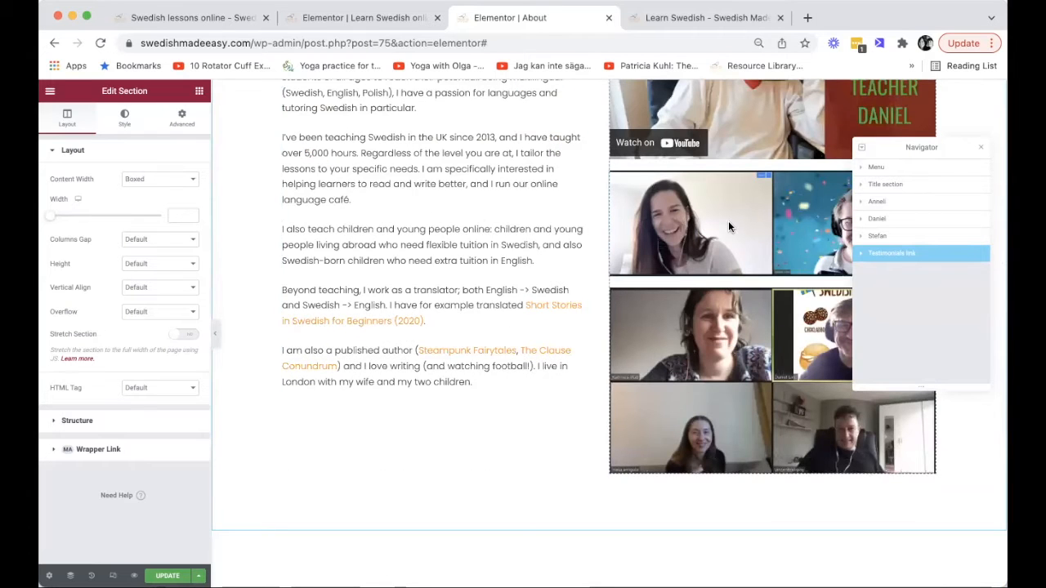
scroll(730, 227, "up", 2)
left_click(861, 219)
left_click(896, 236)
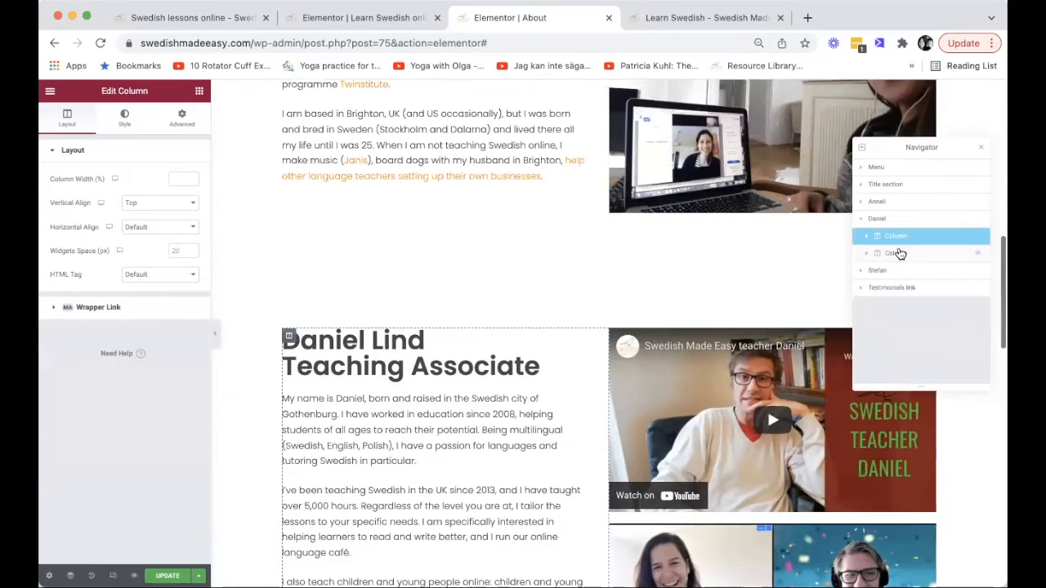
Examine both columns of the teaching associate's section and the heading, text, video and image widgets they contain
left_click(899, 254)
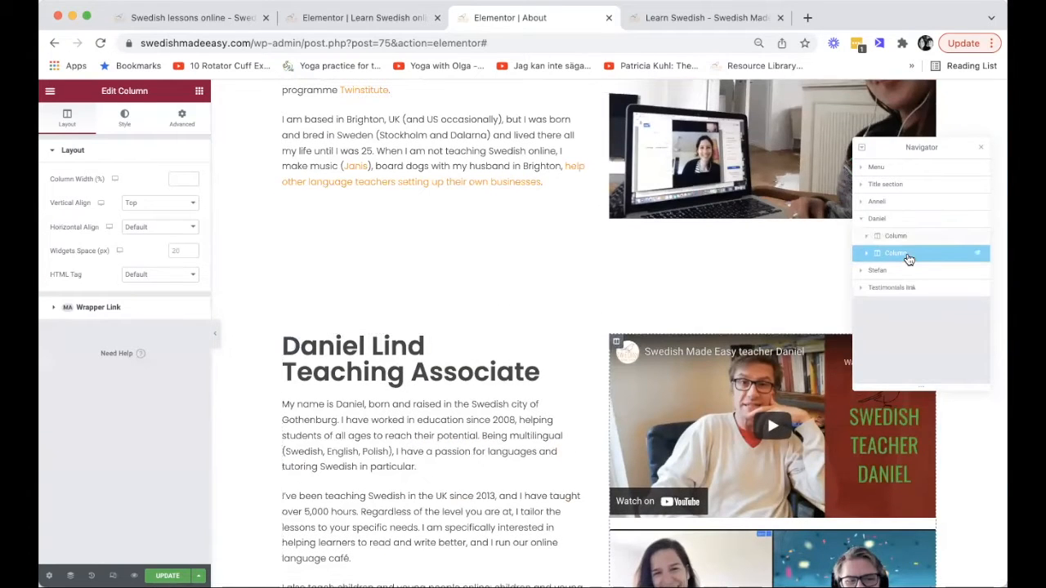
left_click(899, 236)
scroll(566, 359, "down", 5)
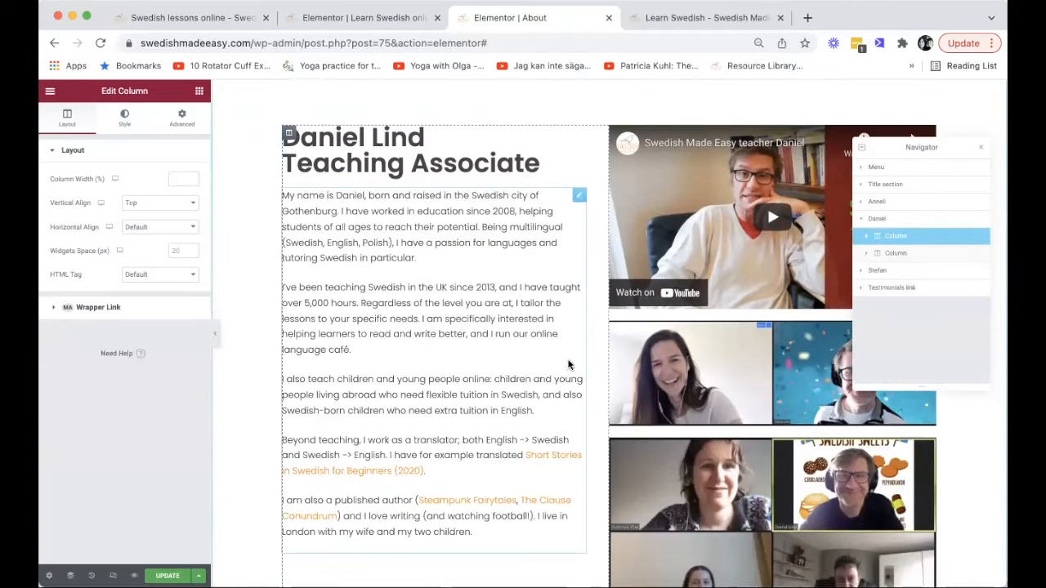
left_click(866, 235)
left_click(901, 254)
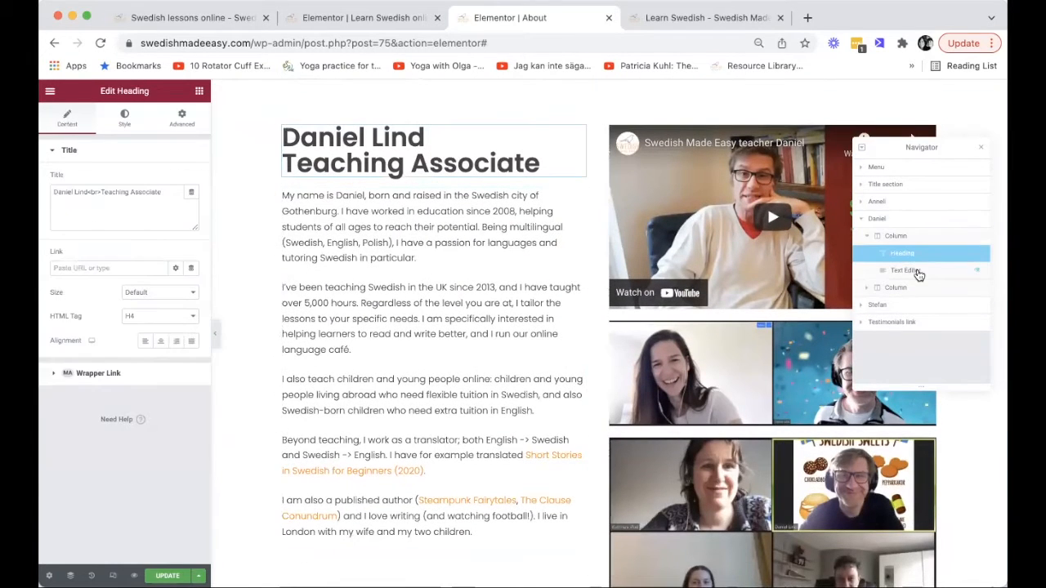
left_click(917, 272)
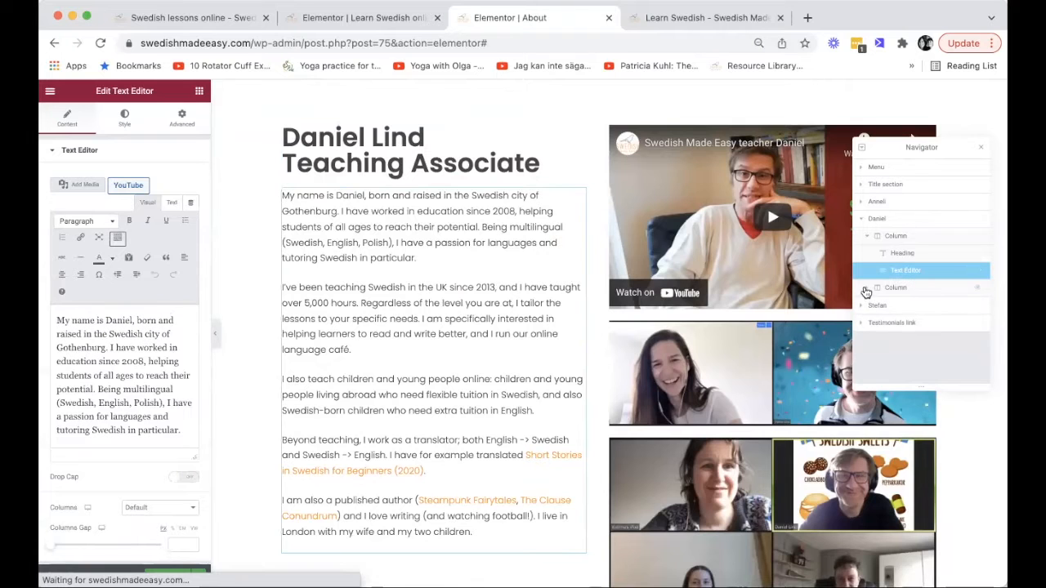
left_click(867, 287)
left_click(905, 306)
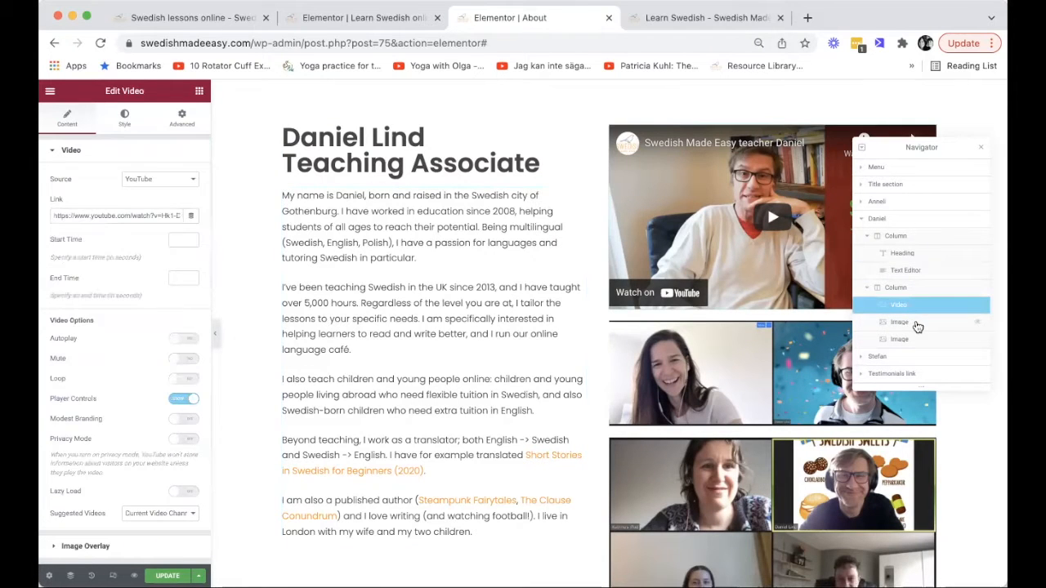
left_click(917, 324)
left_click(924, 339)
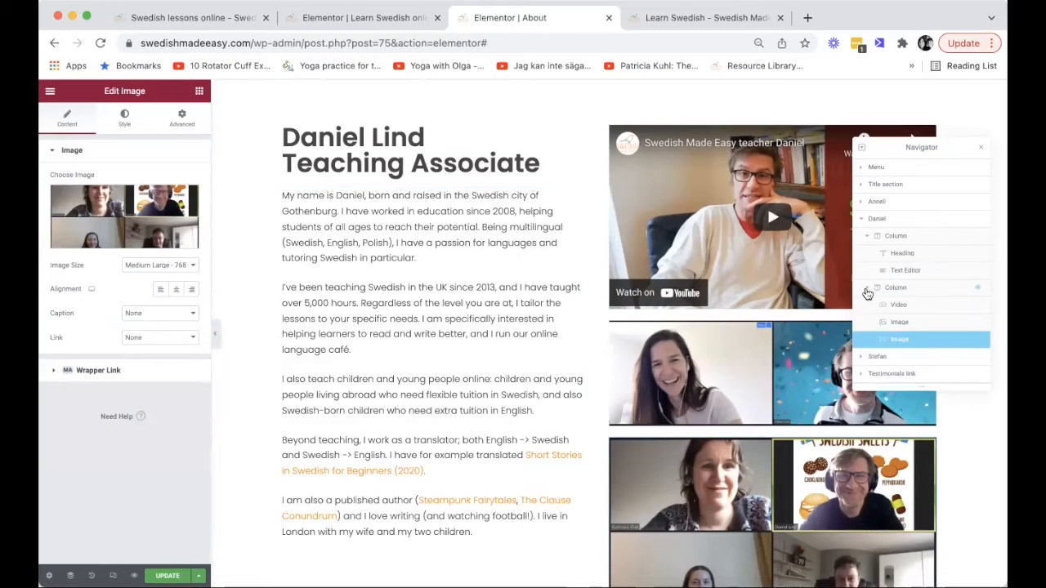
left_click(879, 219)
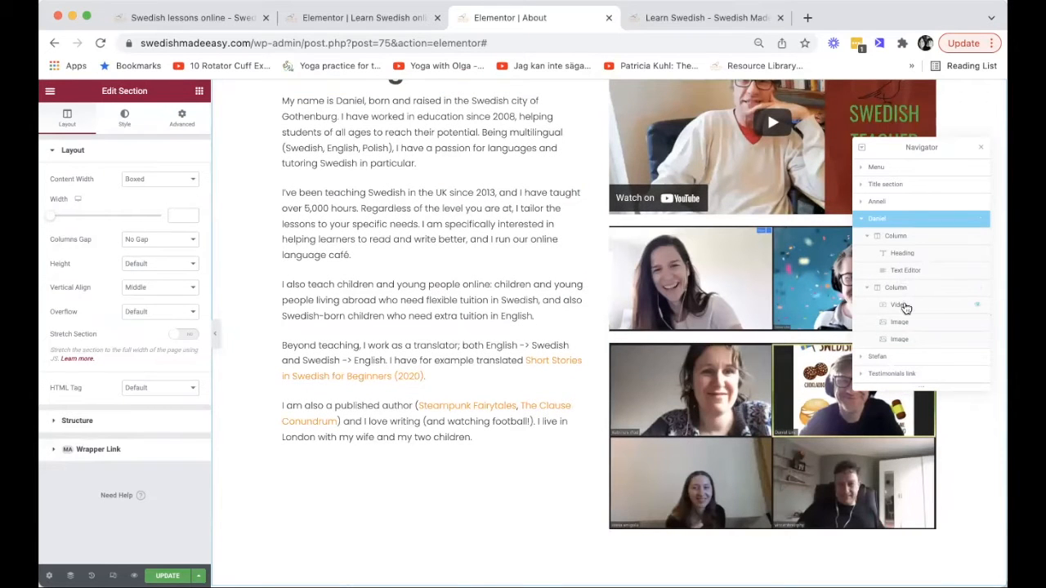
Move the teaching associate's video into the section's first column, directly below the biography text
left_click(903, 305)
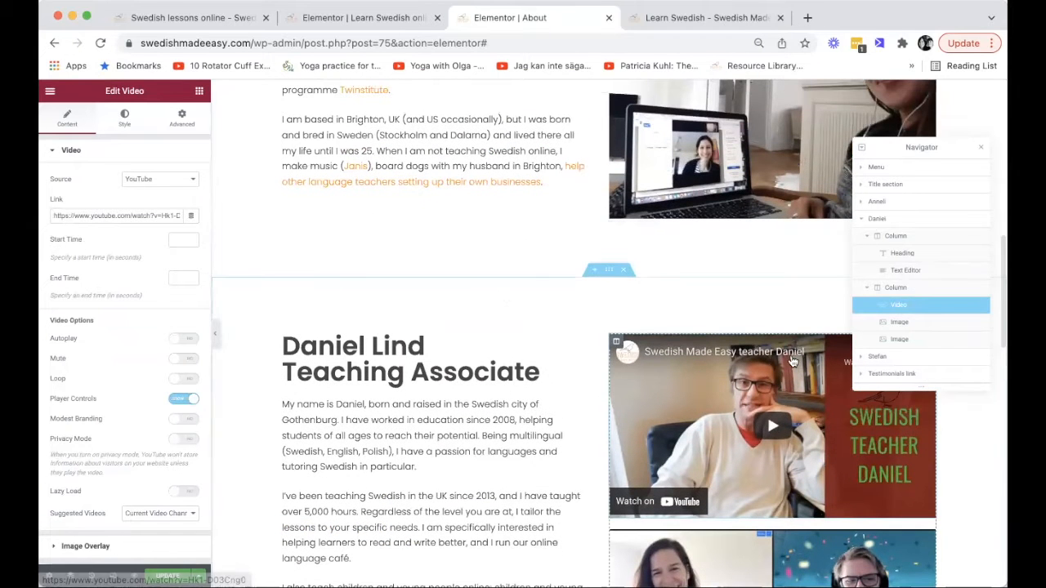
scroll(681, 427, "down", 3)
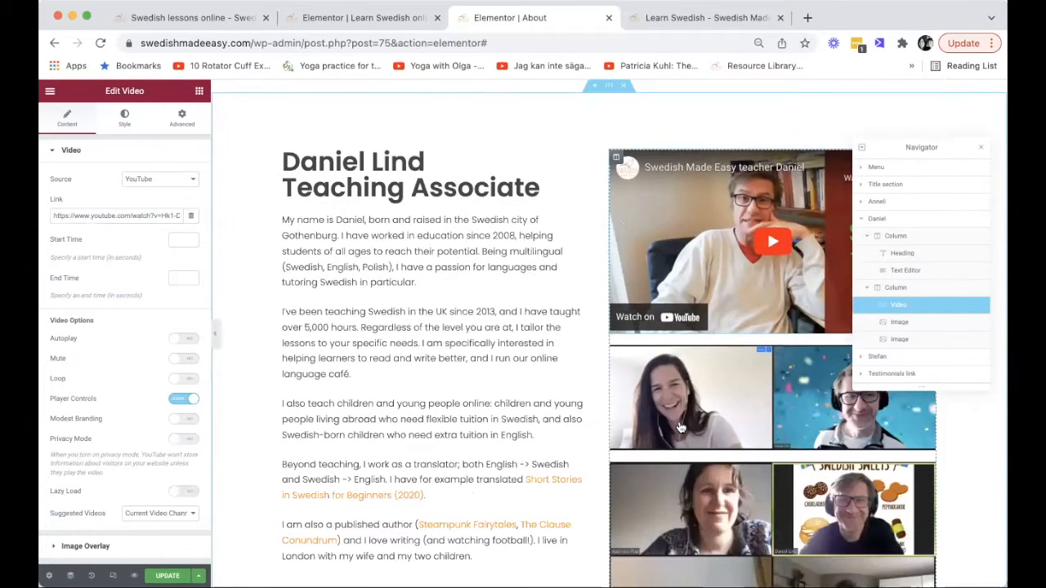
scroll(681, 427, "down", 2)
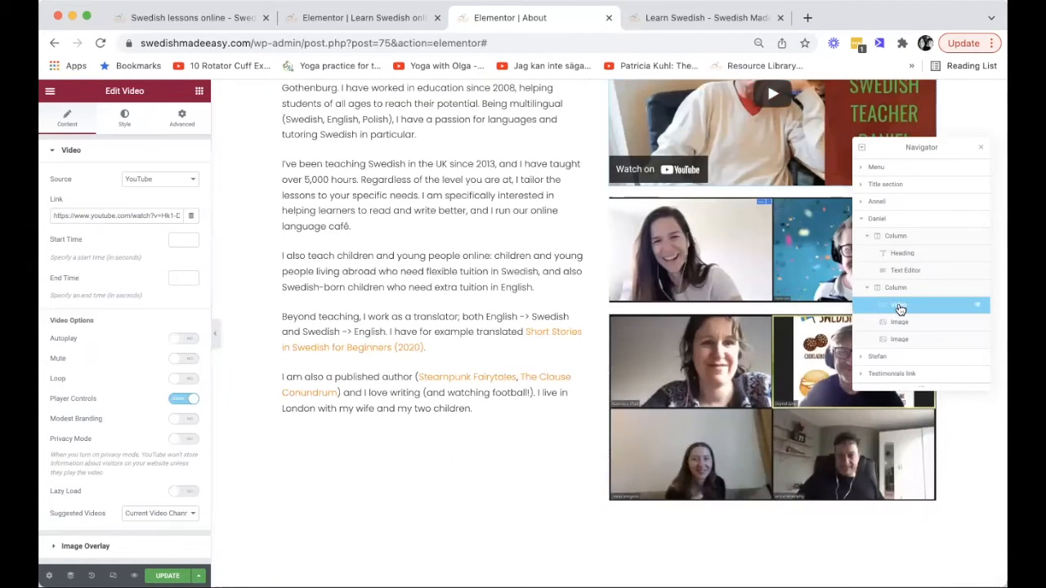
left_click_drag(900, 309, 905, 285)
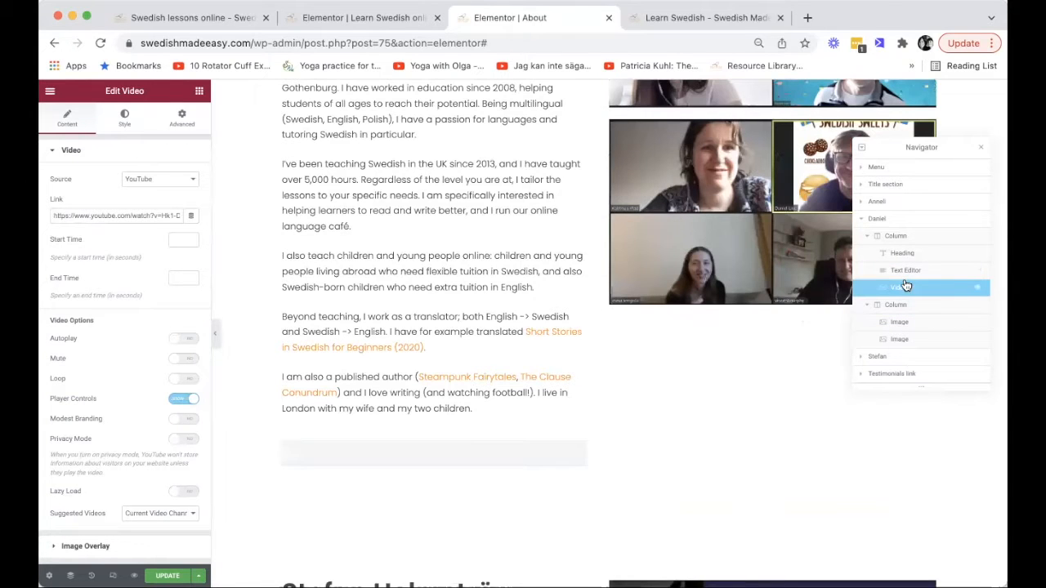
scroll(559, 382, "down", 3)
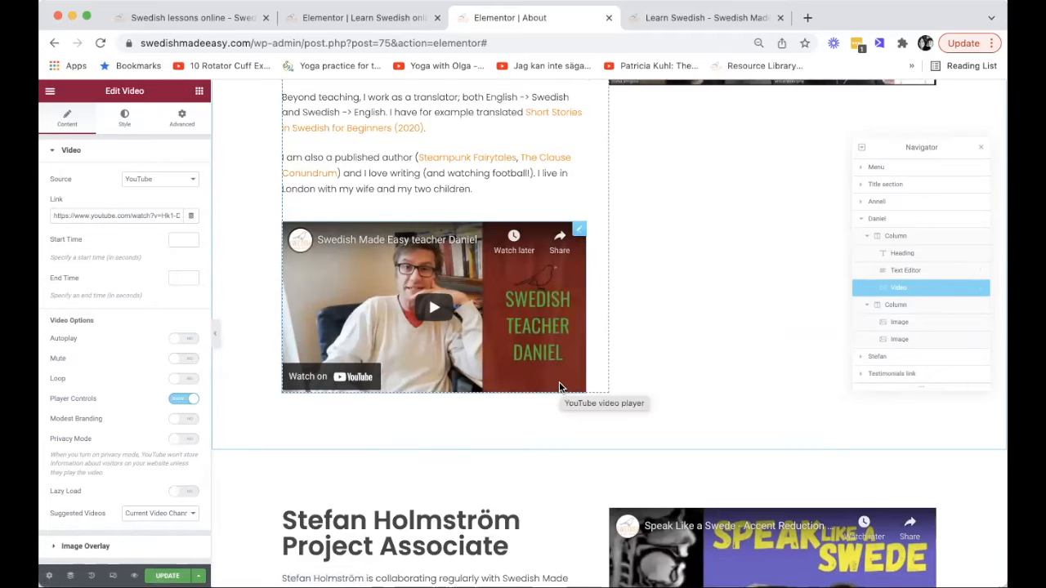
scroll(559, 386, "up", 4)
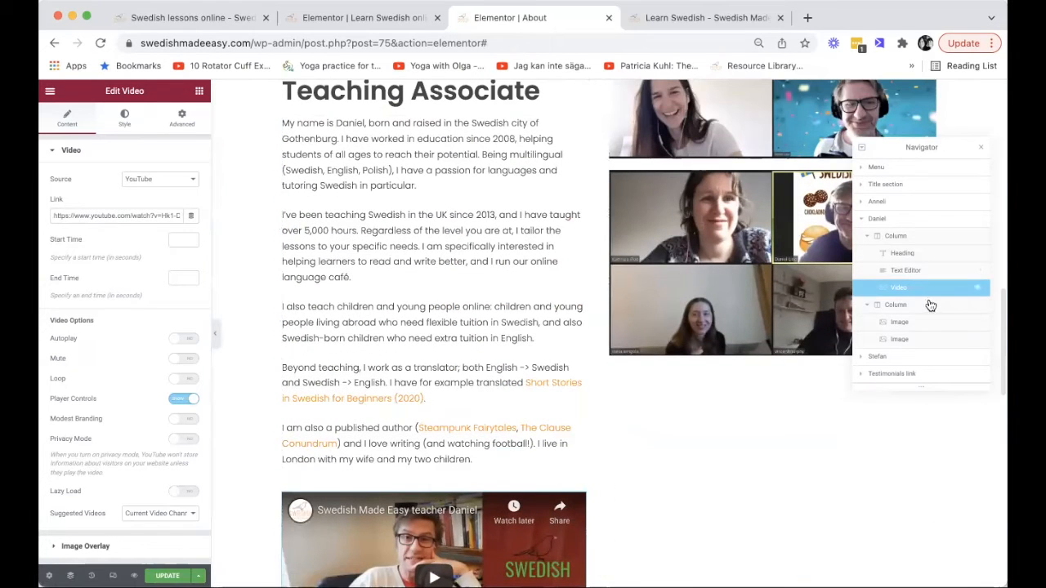
Move both video-call images from the second column into the teaching associate's first column, below the video
left_click(912, 324)
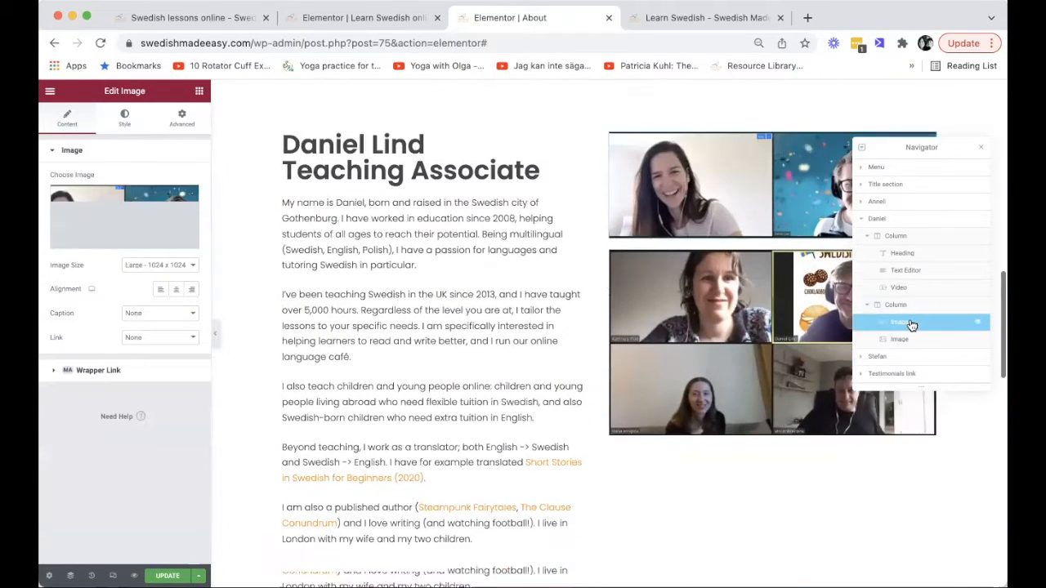
left_click_drag(912, 324, 916, 302)
left_click(916, 339)
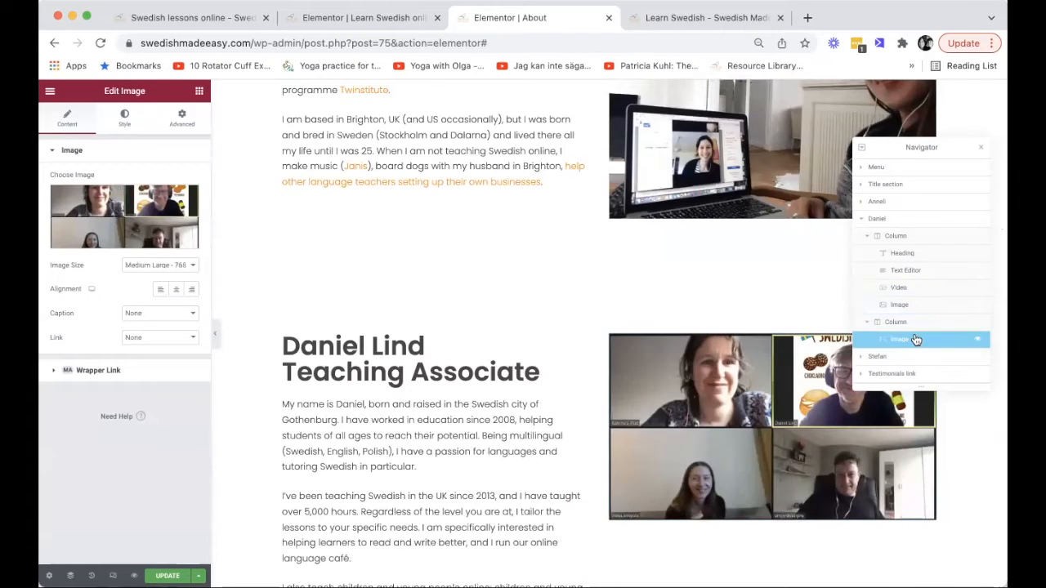
left_click_drag(917, 339, 920, 315)
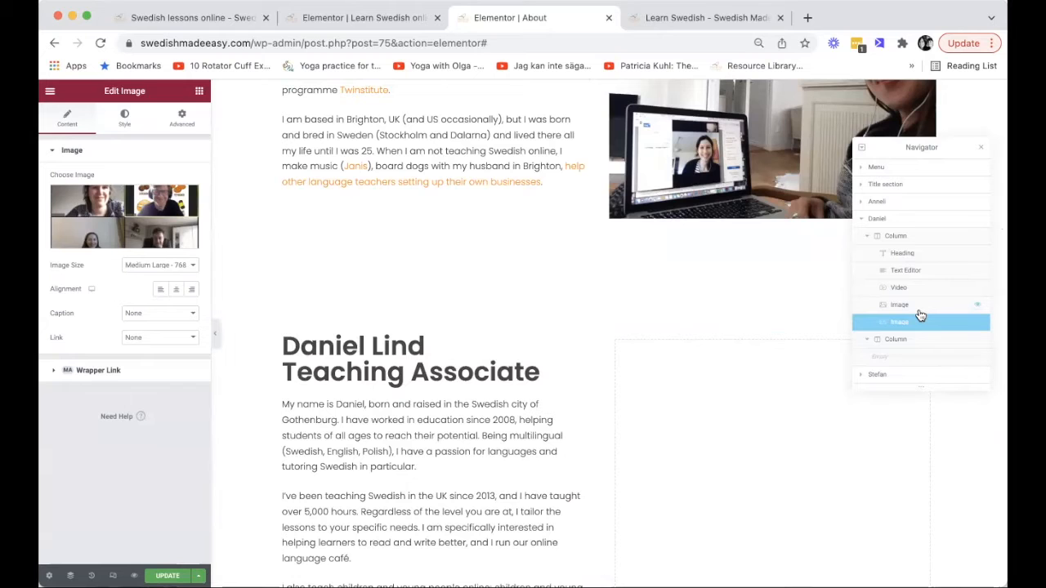
scroll(920, 316, "down", 1)
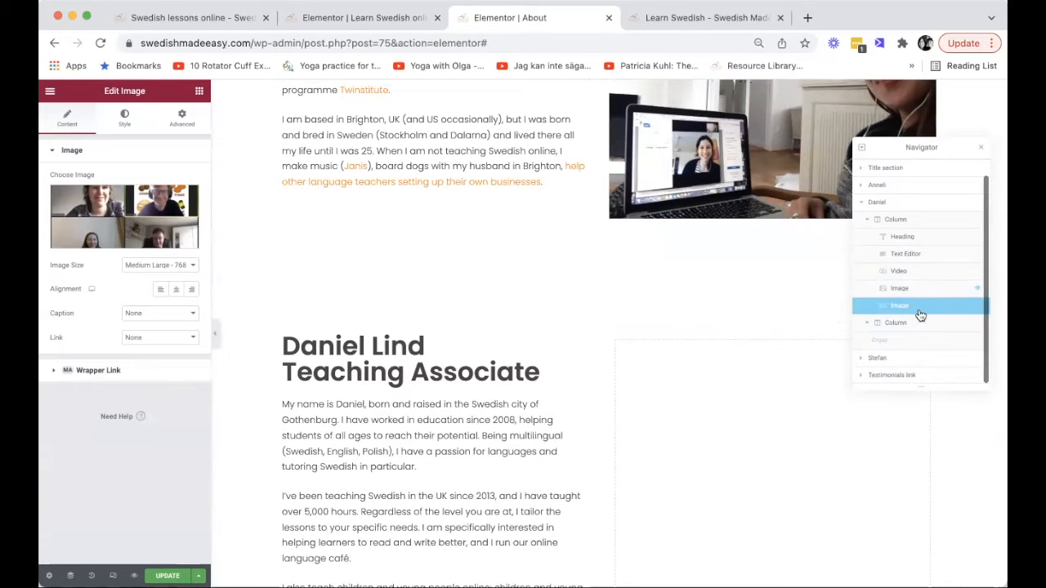
scroll(871, 331, "up", 1)
Expand the project associate's section and move its heading into the empty second column of the teaching associate's section
left_click(869, 339)
scroll(899, 352, "down", 1)
left_click(861, 360)
scroll(921, 363, "down", 1)
scroll(922, 364, "down", 3)
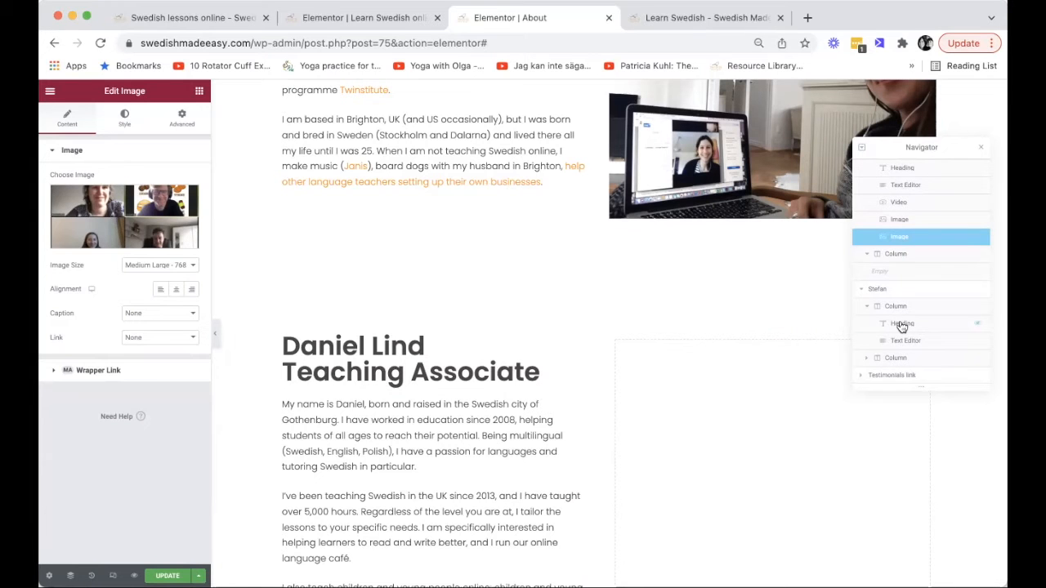
left_click(901, 326)
left_click_drag(902, 326, 903, 283)
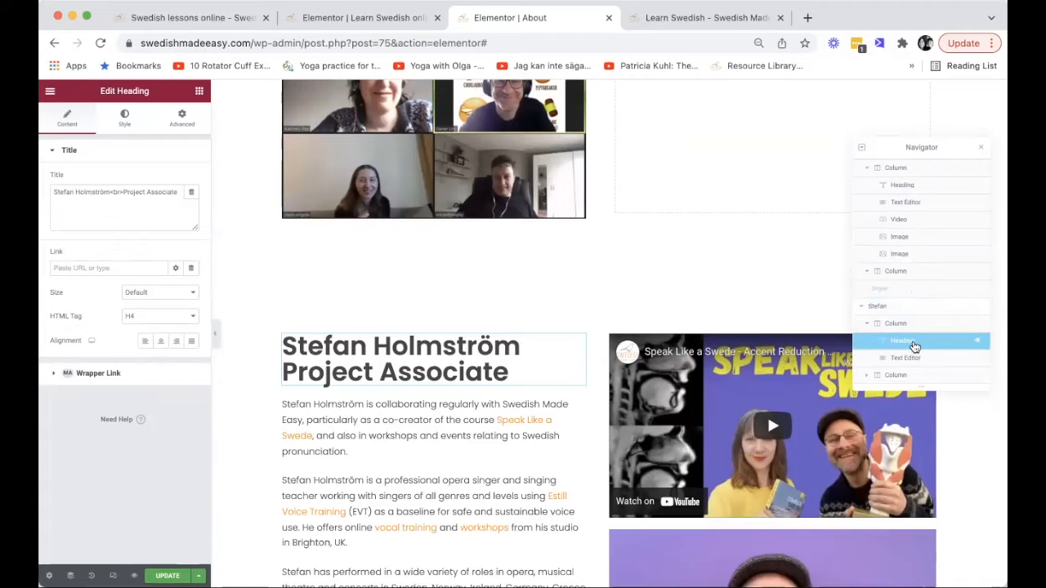
left_click_drag(913, 347, 913, 299)
scroll(778, 244, "up", 5)
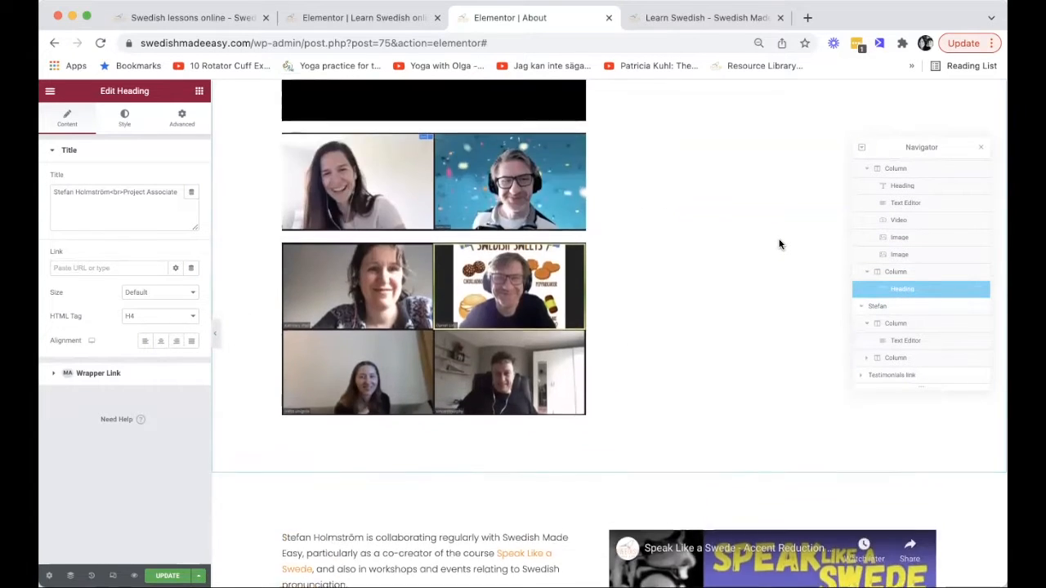
scroll(779, 244, "up", 3)
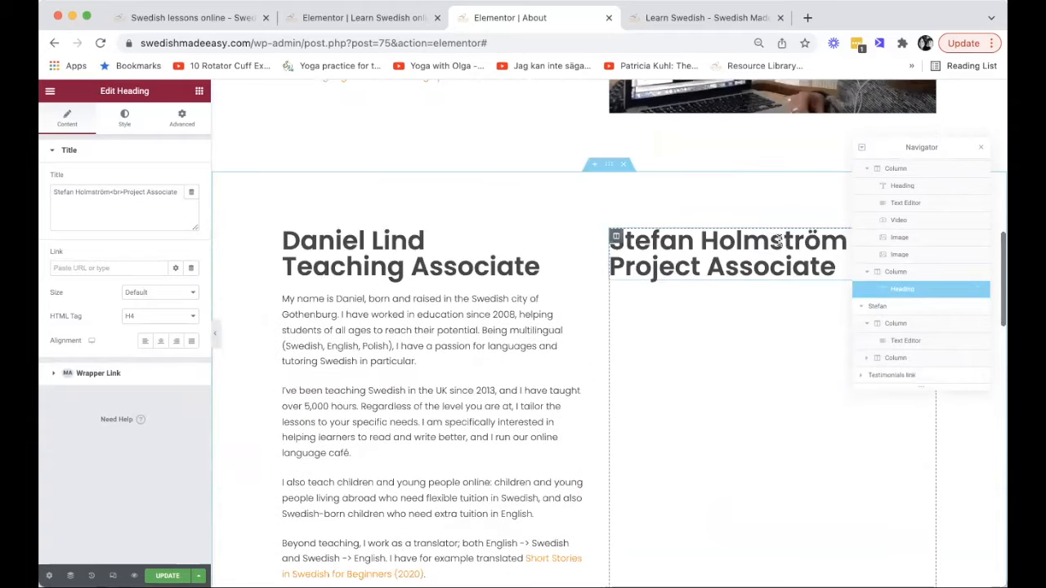
Move the project associate's biography text into the teaching associate's section, below the project associate's heading
left_click(915, 344)
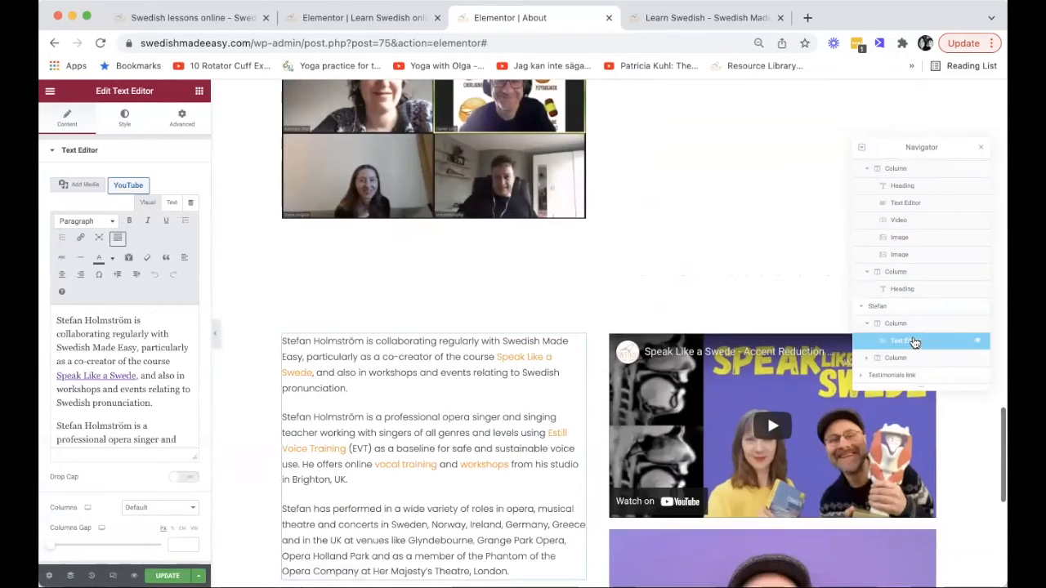
left_click_drag(915, 341, 919, 317)
left_click_drag(915, 359, 916, 312)
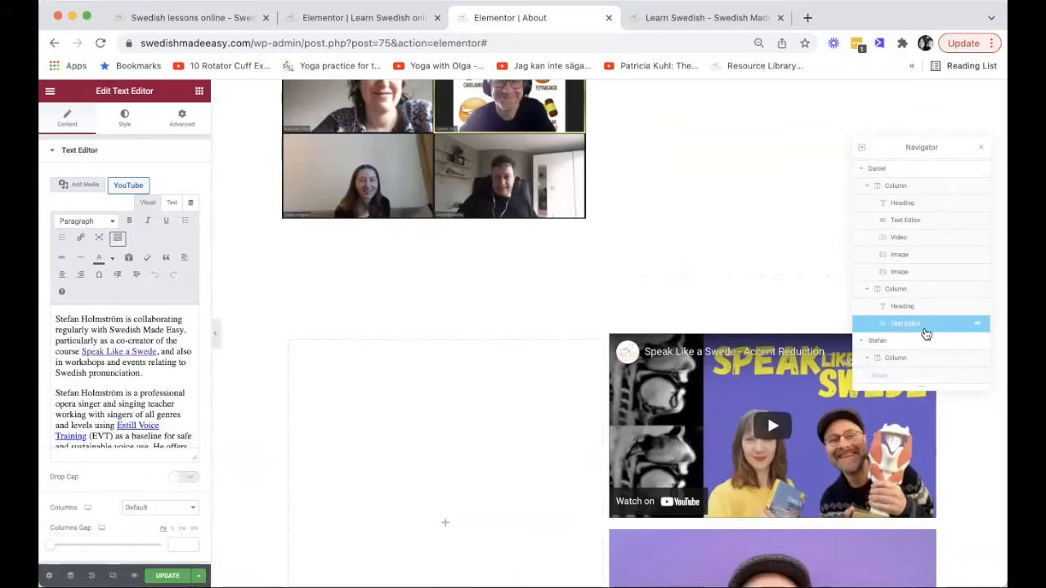
scroll(917, 334, "down", 1)
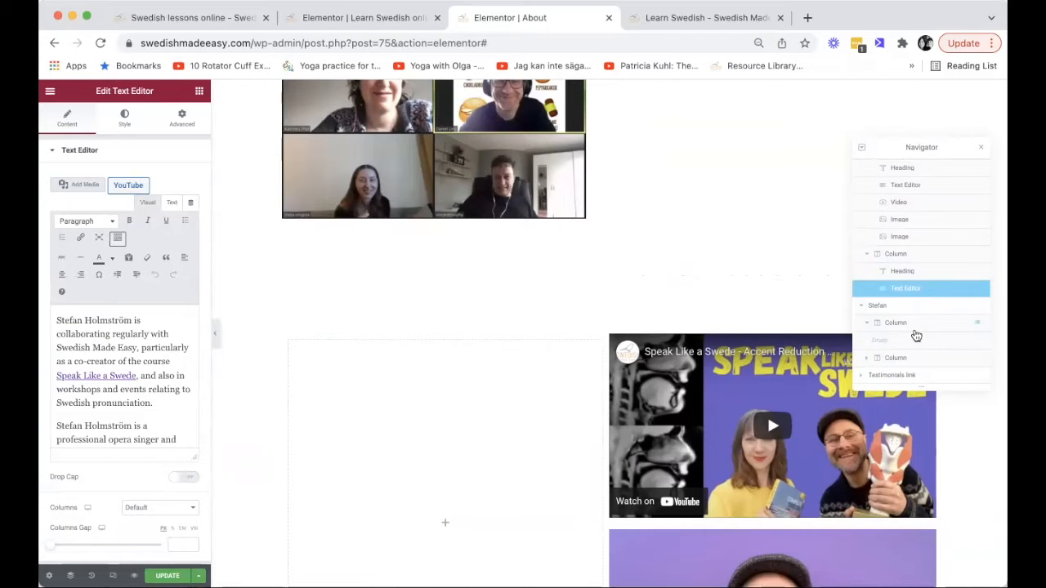
Move the project associate's video and image below the biography text in the second column of the teaching associate's section
left_click(864, 358)
scroll(940, 355, "down", 1)
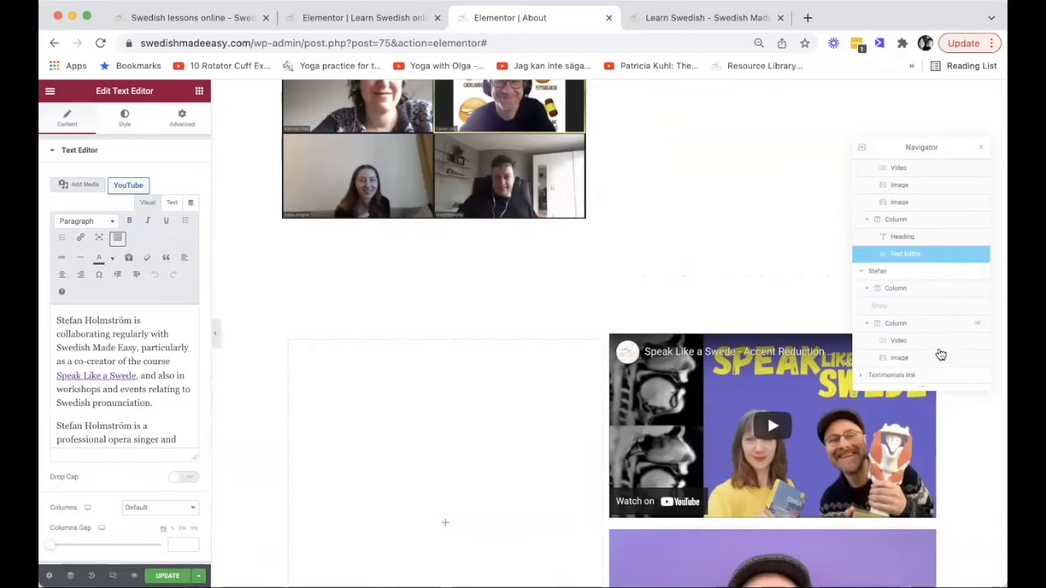
left_click(919, 346)
left_click_drag(919, 346, 928, 290)
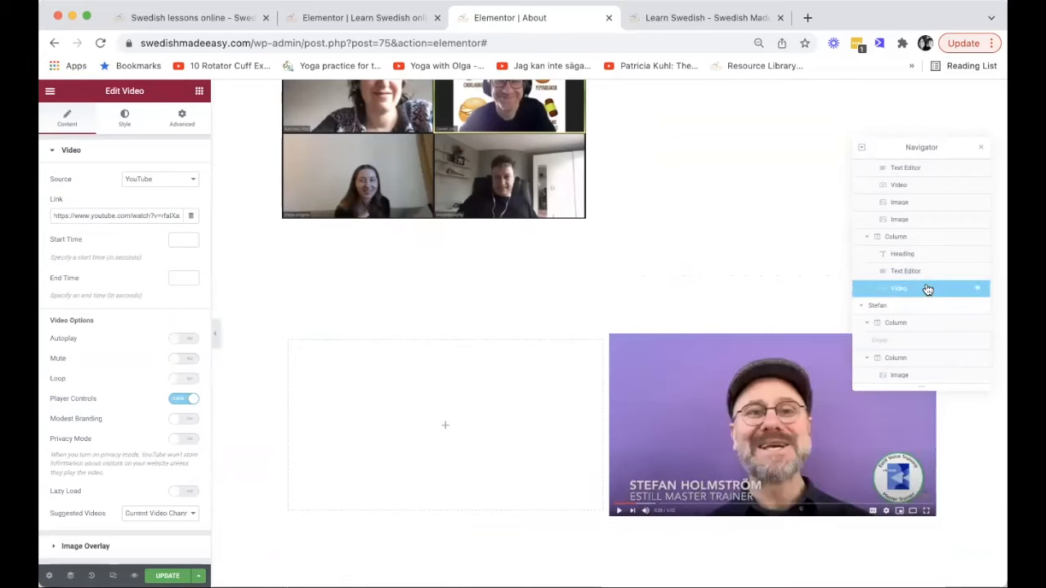
scroll(923, 344, "down", 1)
left_click(921, 360)
left_click_drag(920, 362, 932, 311)
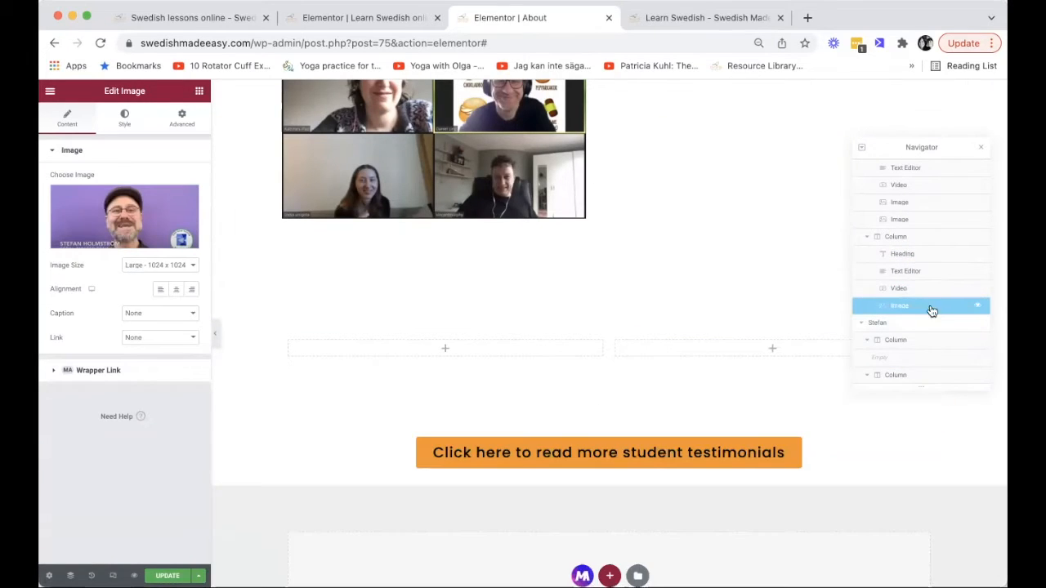
Delete the project associate's emptied section and check the combined two-column layout of both associates' profiles
left_click(863, 324)
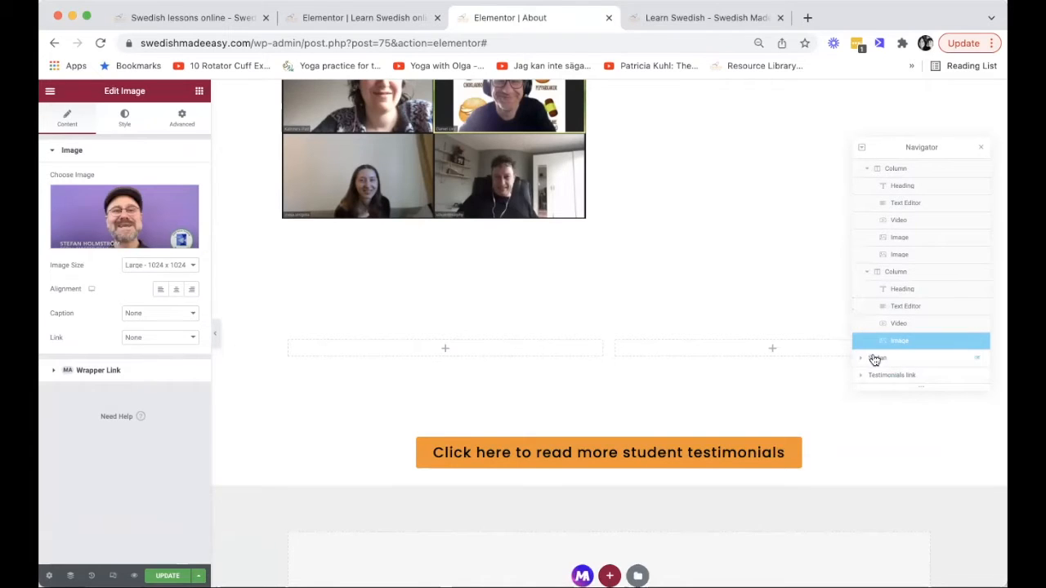
left_click(875, 360)
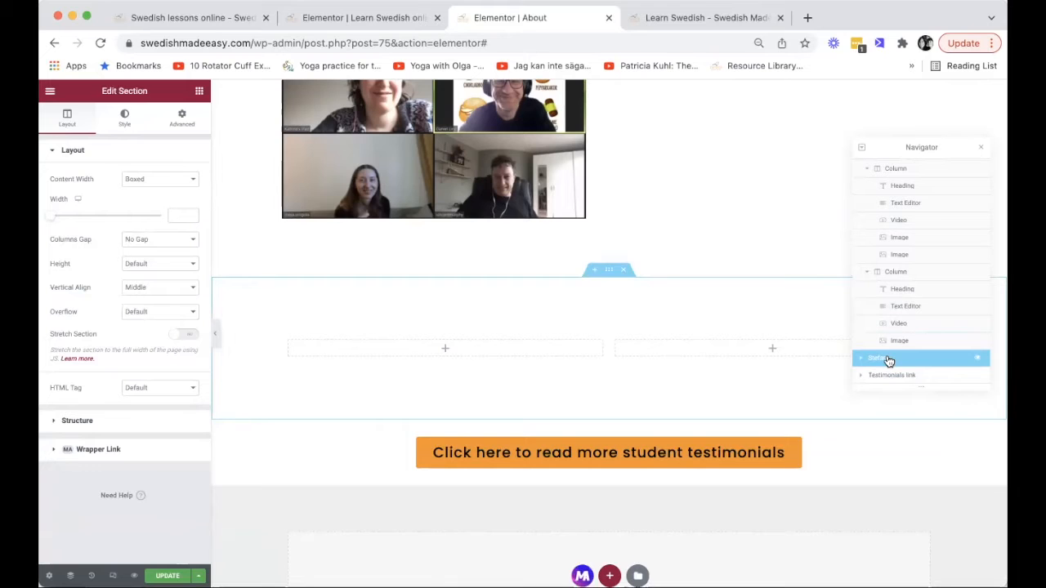
right_click(888, 360)
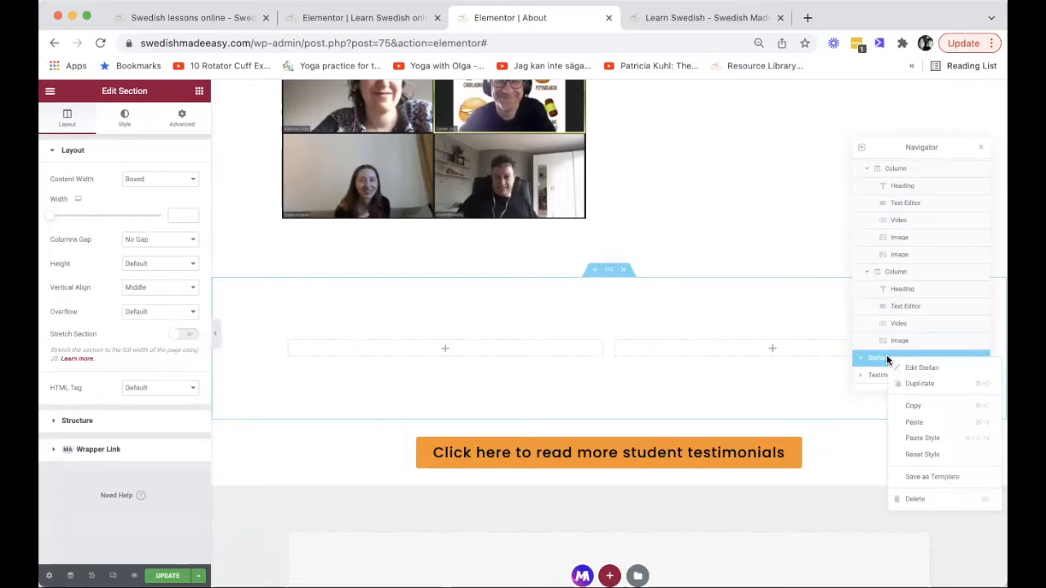
left_click(917, 499)
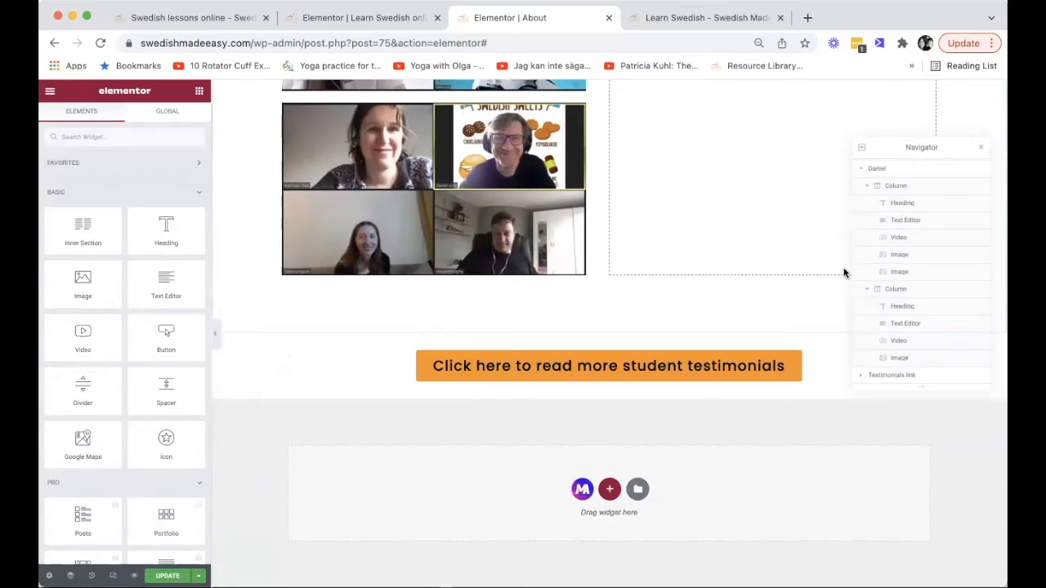
scroll(844, 273, "up", 10)
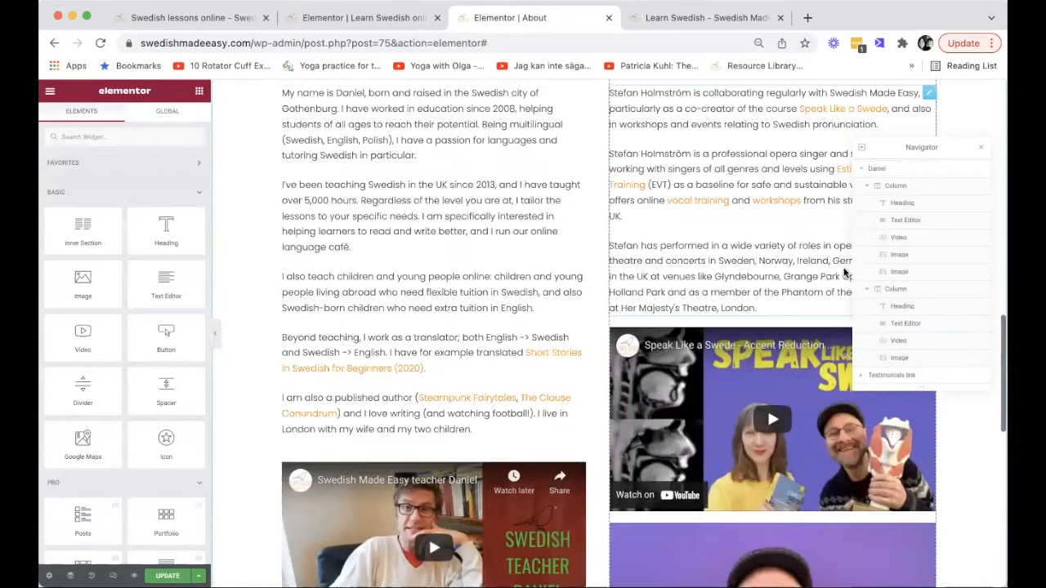
scroll(844, 273, "up", 3)
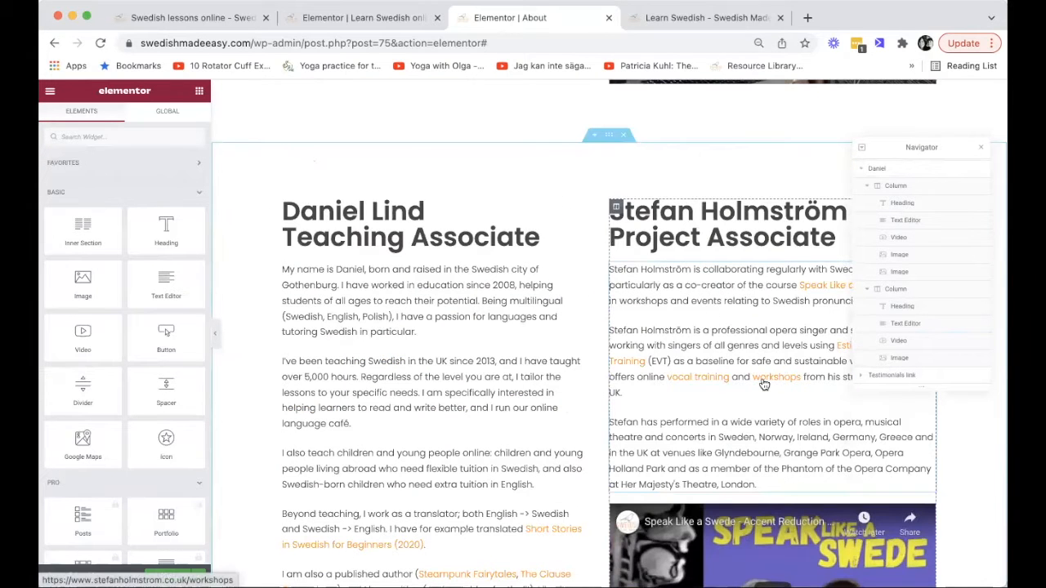
scroll(723, 357, "down", 2)
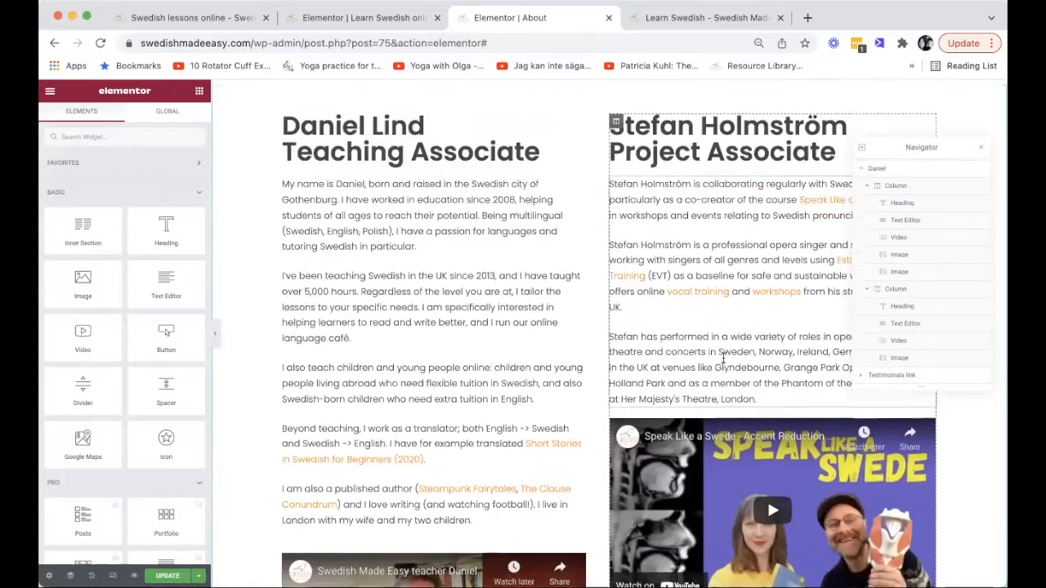
scroll(722, 357, "down", 10)
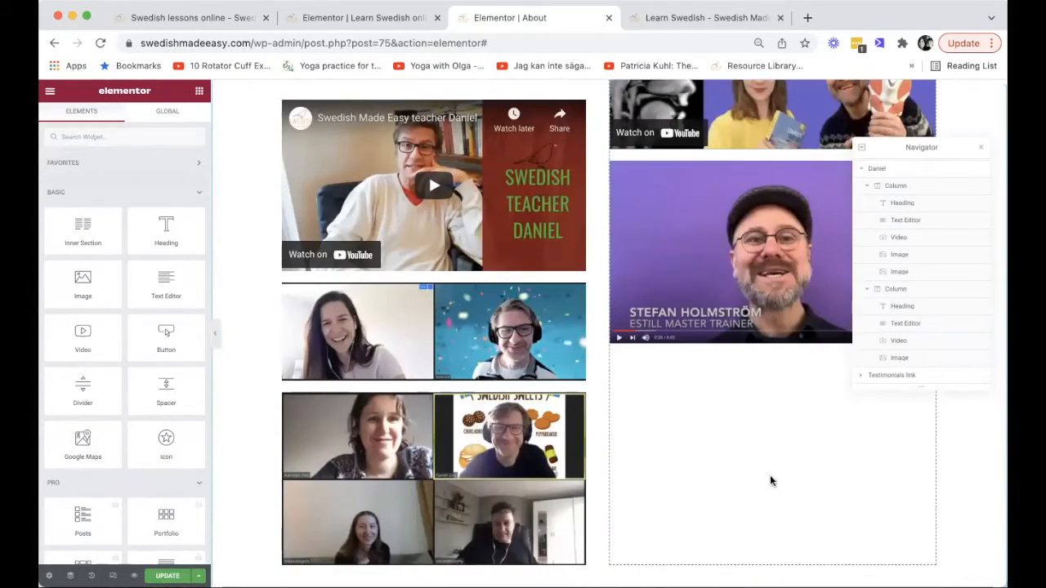
Close the Navigator and review the side-by-side profiles of the teaching and project associates from headings to images
left_click(981, 152)
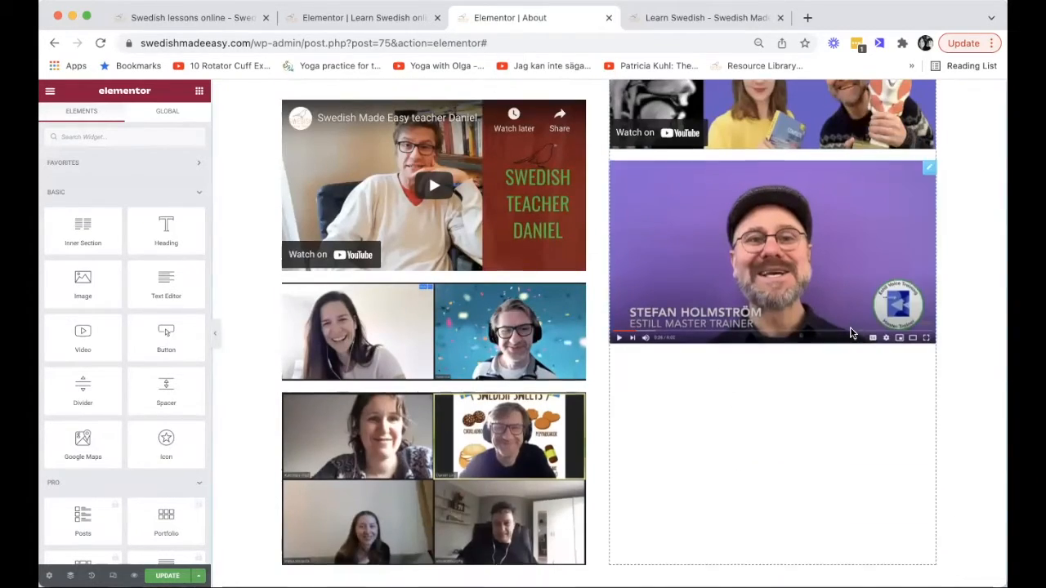
scroll(850, 332, "up", 10)
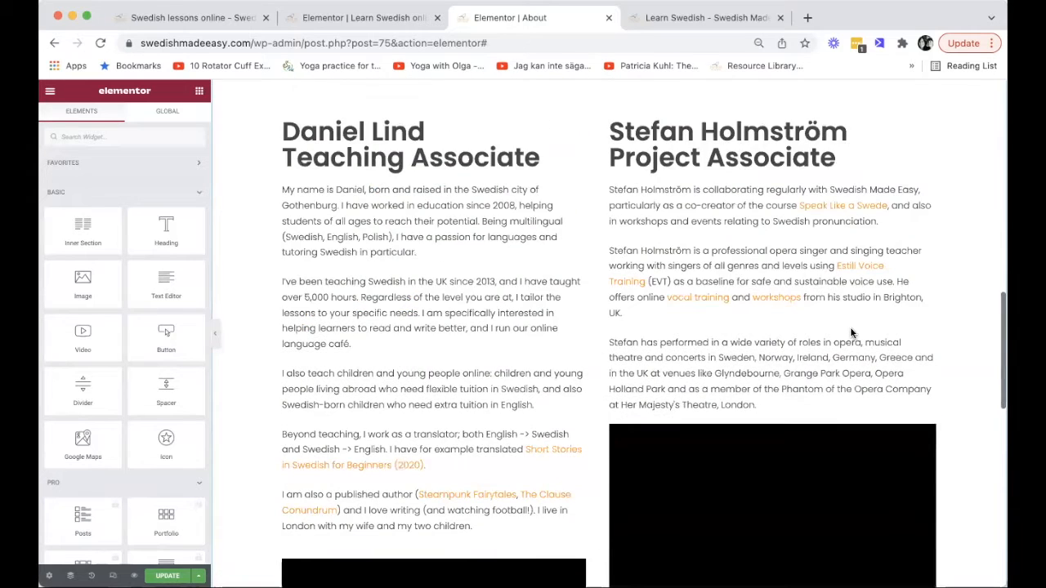
scroll(836, 337, "down", 2)
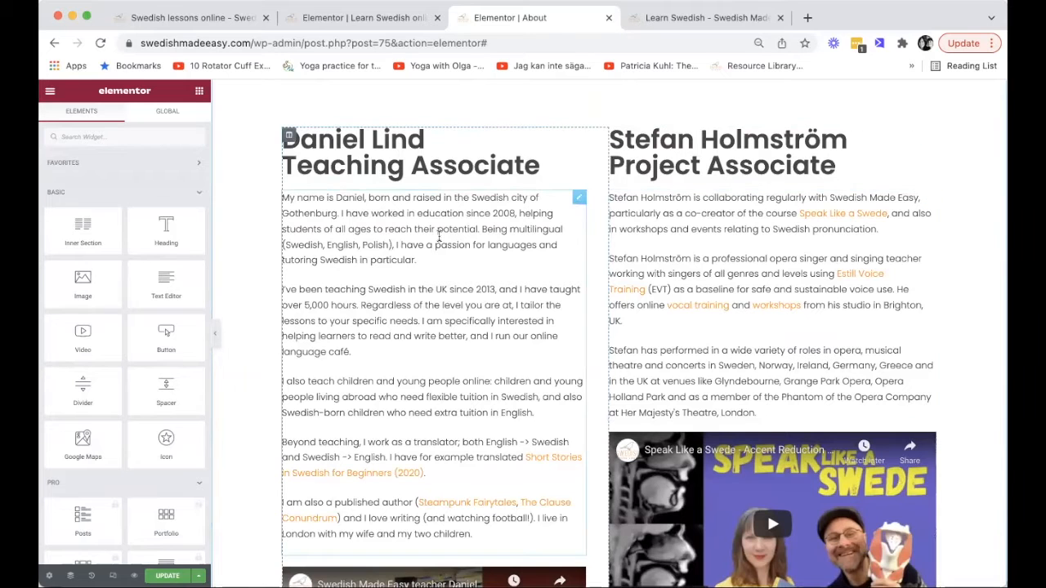
scroll(478, 363, "down", 5)
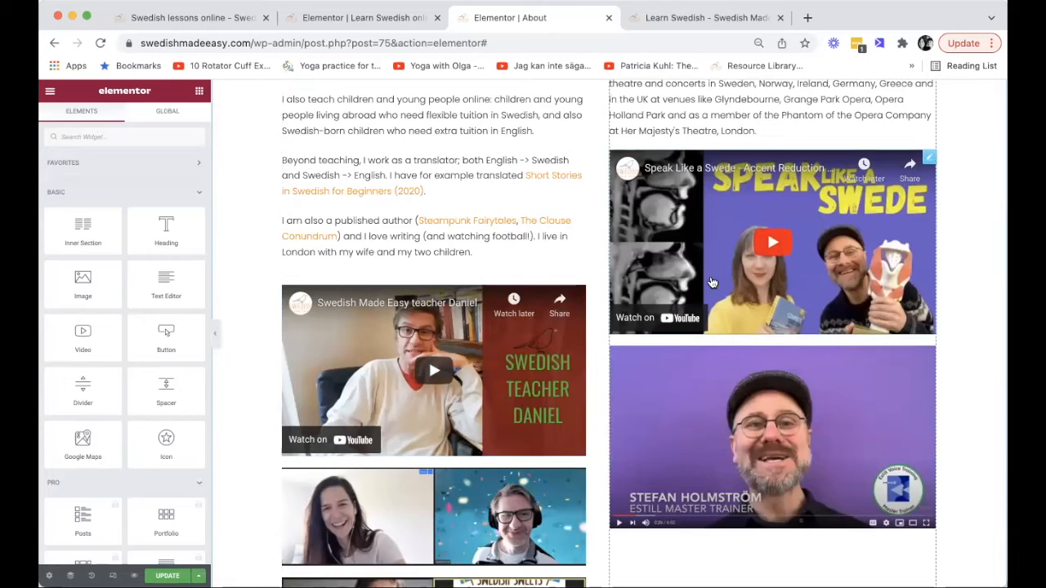
scroll(707, 282, "up", 3)
scroll(711, 282, "up", 4)
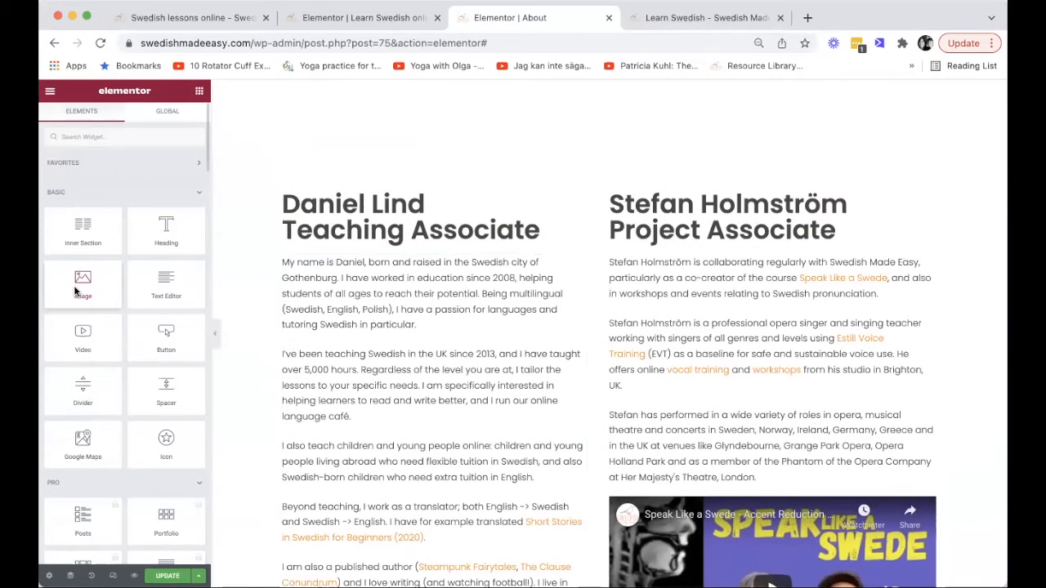
Add an image below the teaching associate's heading and fill it with the teaching associate's transparent portrait from the media library
left_click_drag(74, 286, 400, 253)
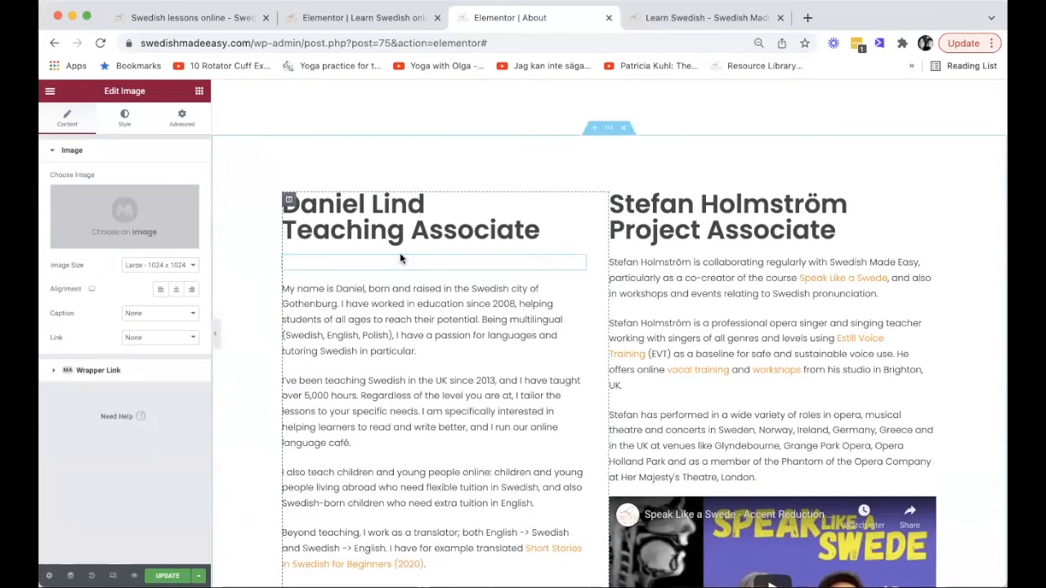
left_click(127, 214)
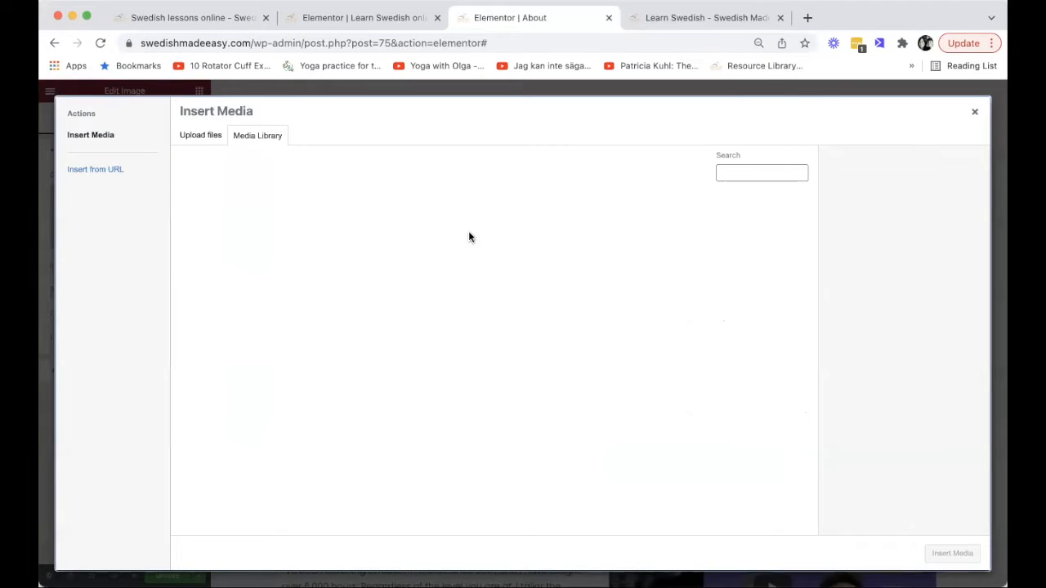
left_click(221, 237)
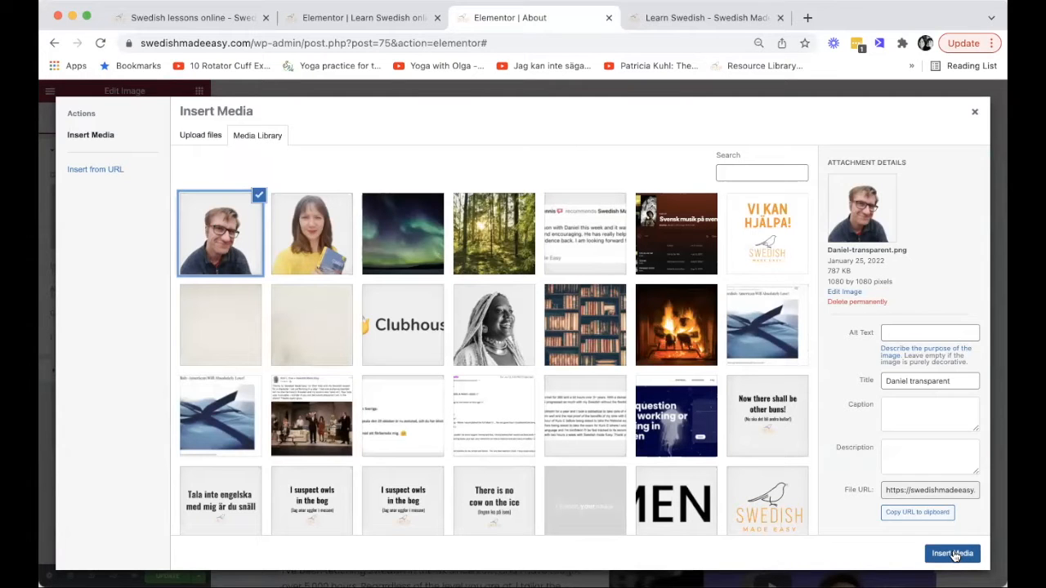
left_click(953, 556)
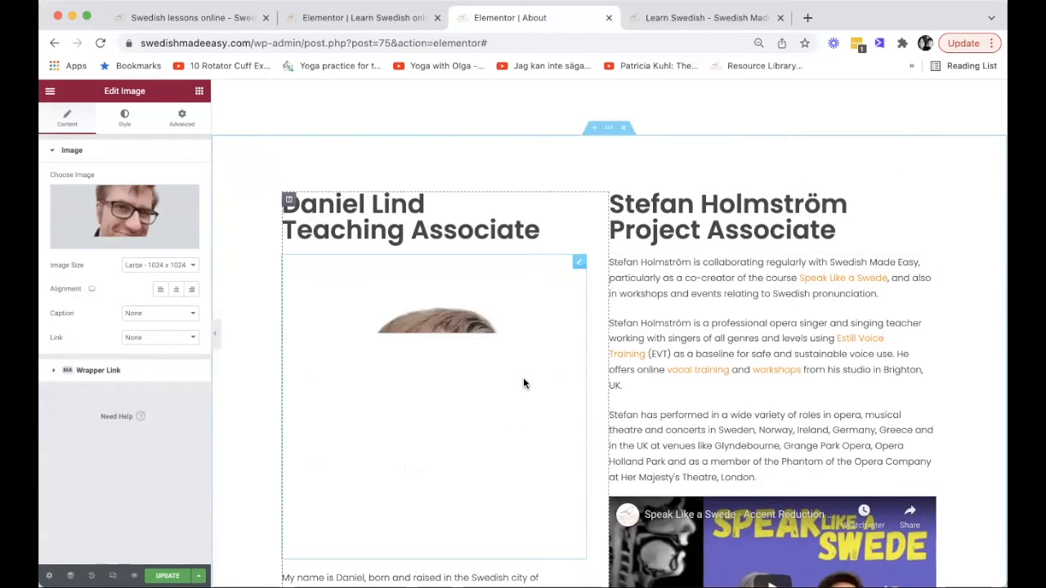
Set the teaching associate's portrait to the image size Medium - 300 x 300
scroll(523, 382, "down", 3)
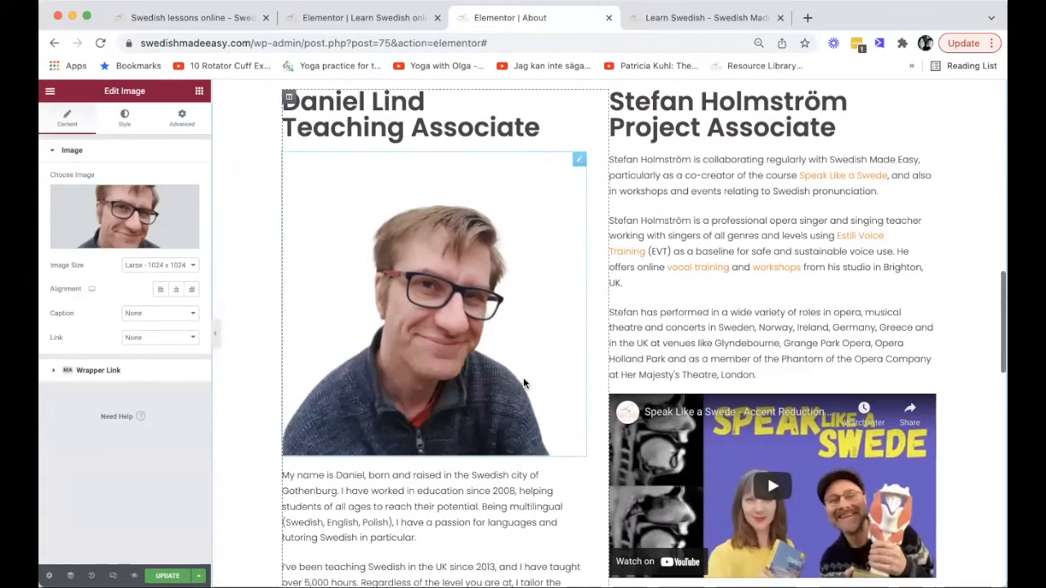
left_click(162, 266)
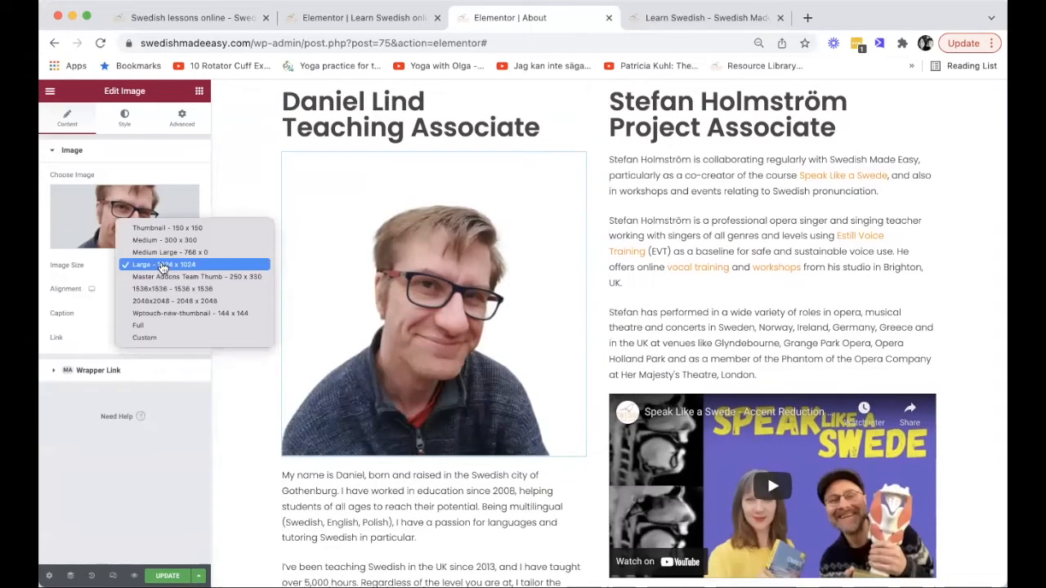
left_click(474, 282)
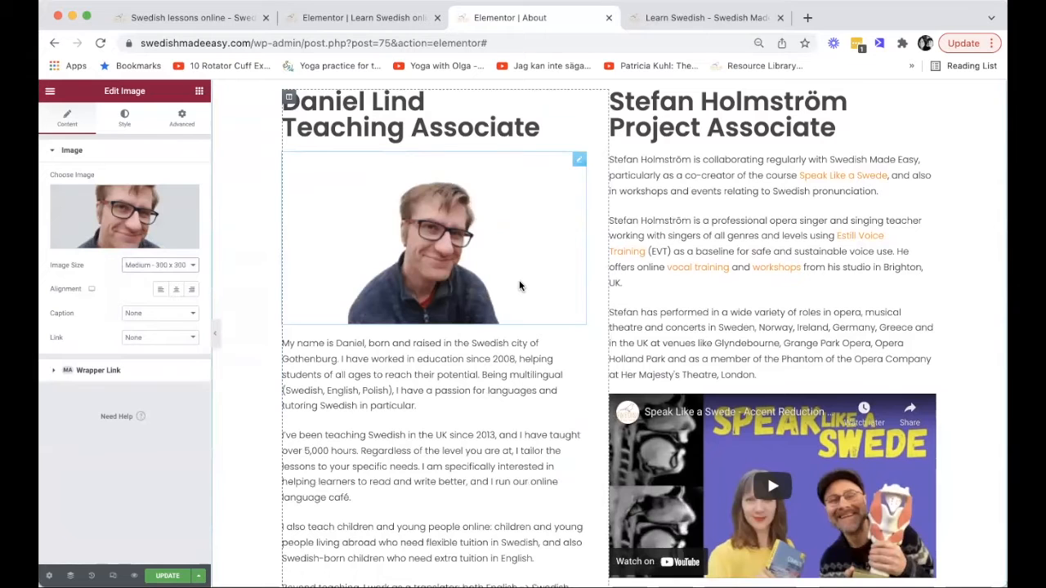
scroll(519, 286, "up", 1)
scroll(520, 285, "down", 1)
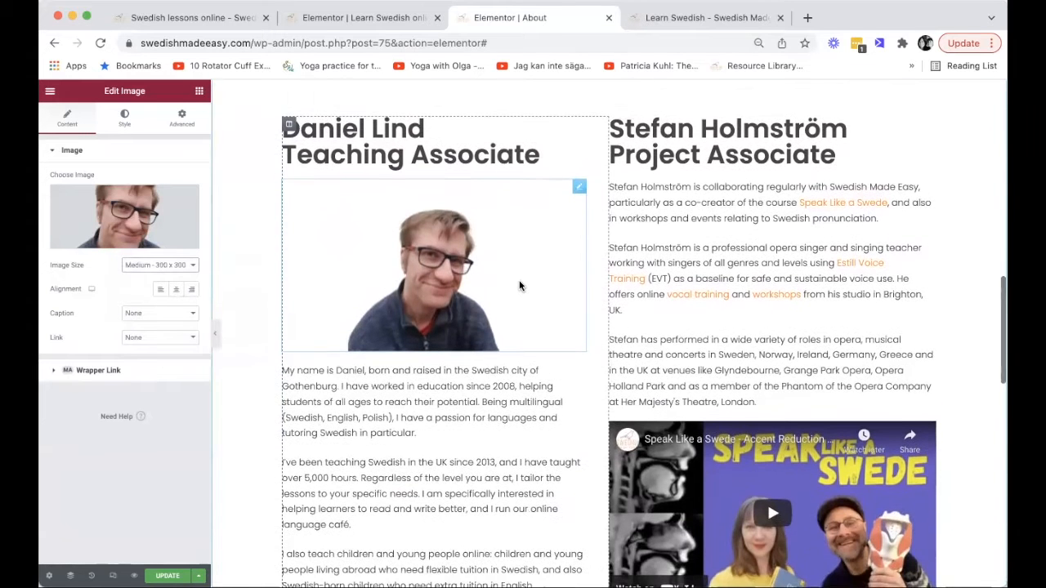
Add an image below the project associate's heading and upload and insert the portrait file "Circular profile pics (2) copy.png"
left_click(51, 95)
left_click(50, 91)
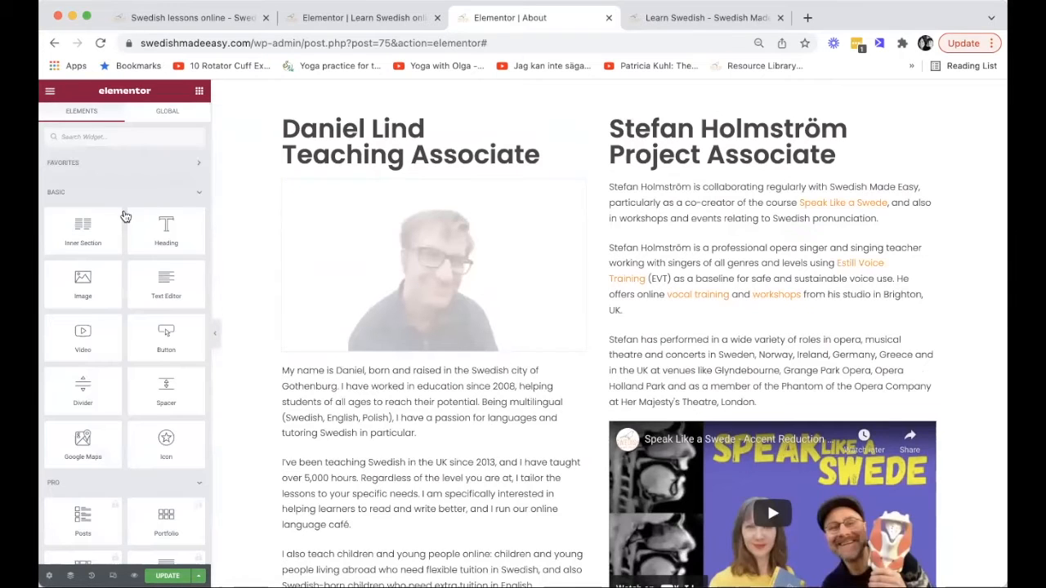
left_click_drag(80, 292, 762, 184)
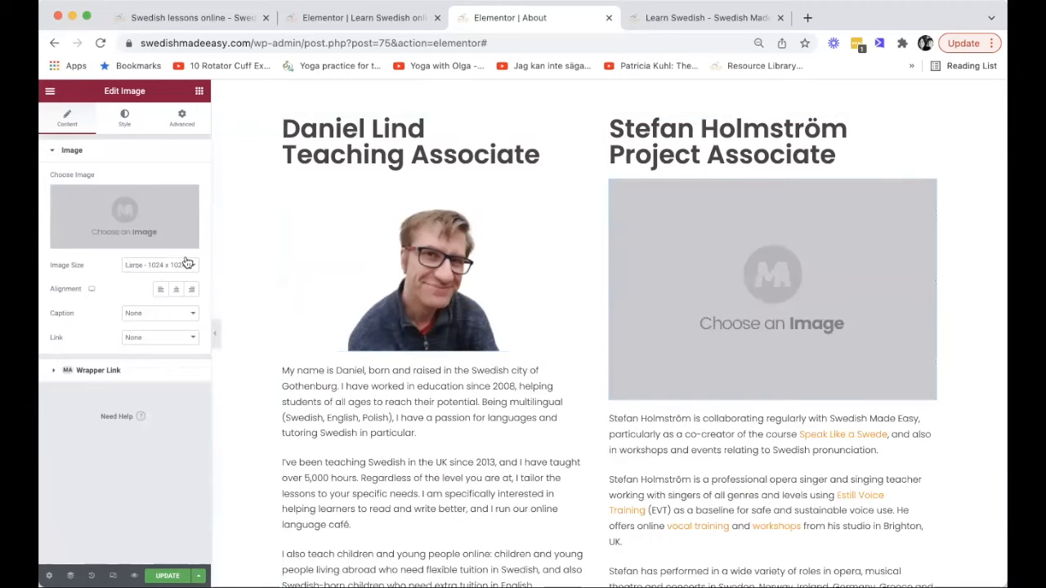
left_click(128, 220)
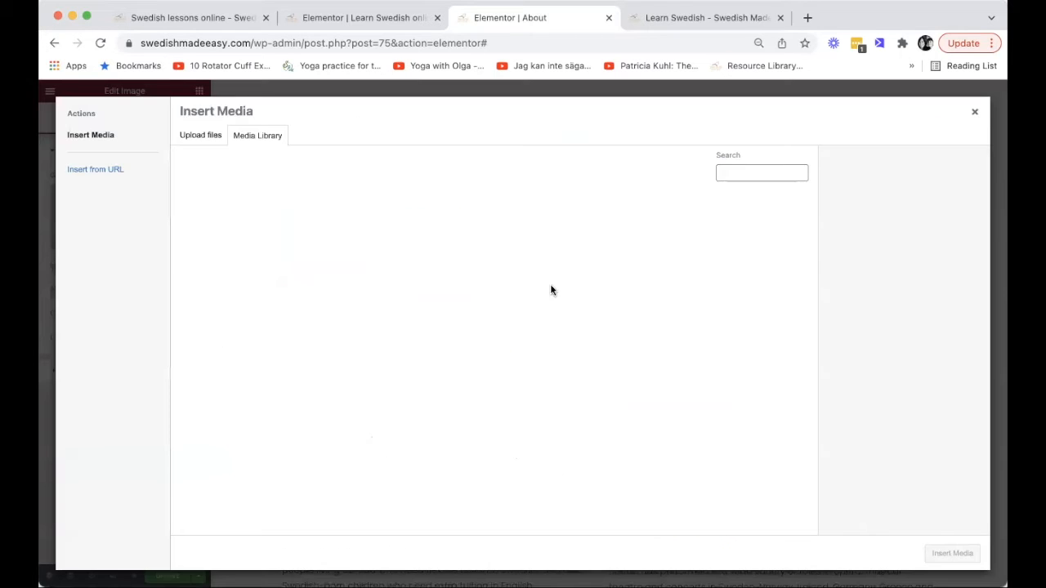
key("super+Tab")
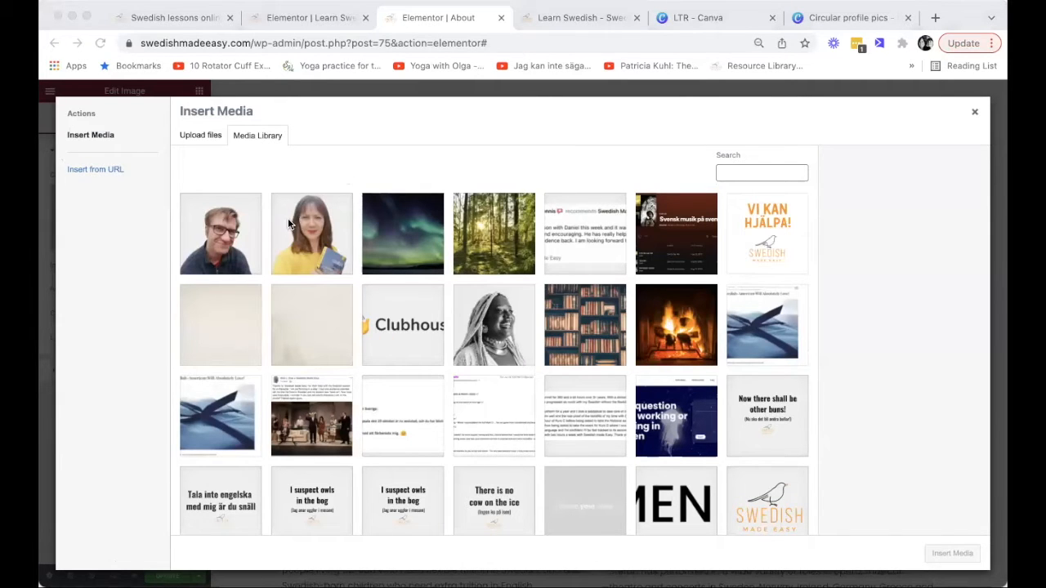
left_click_drag(707, 254, 548, 323)
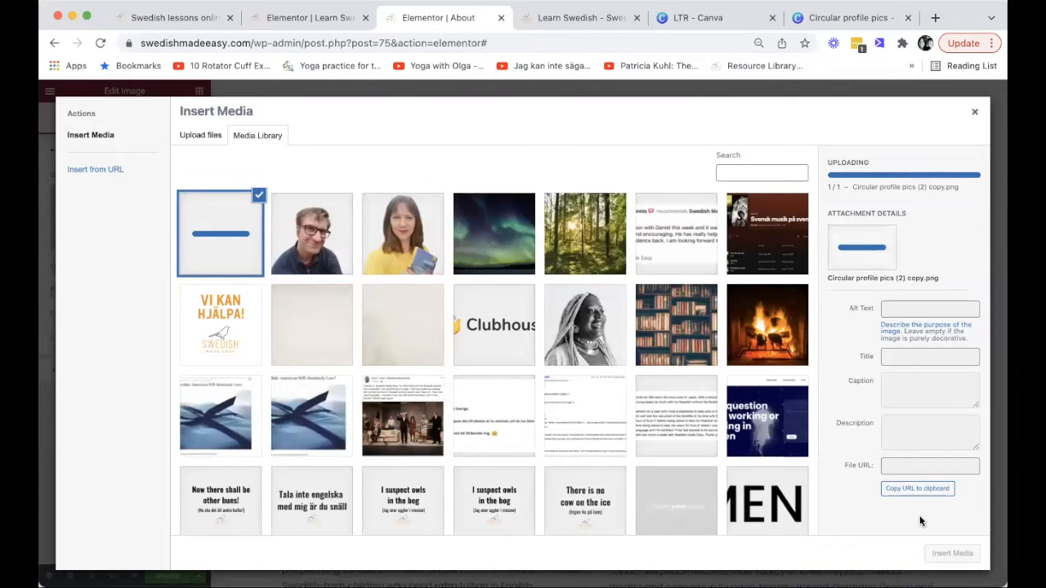
left_click(952, 553)
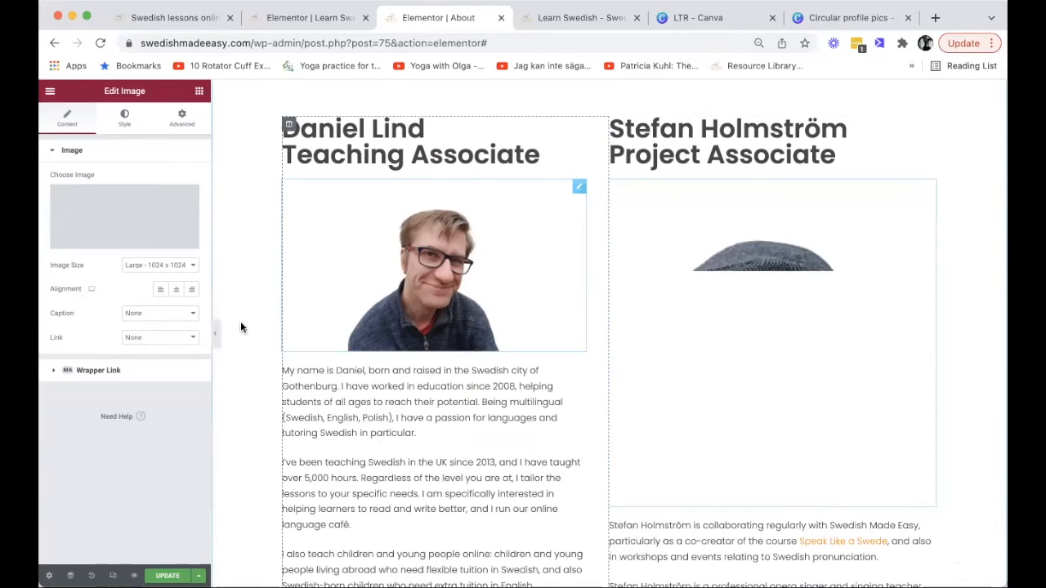
Set the project associate's portrait to the image size Medium - 300 x 300
left_click(180, 266)
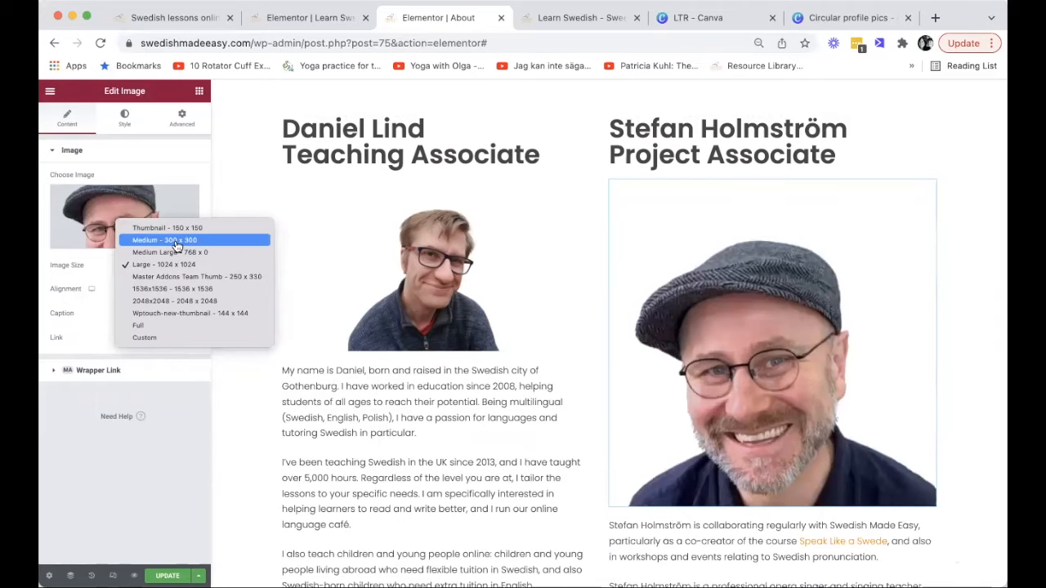
left_click(176, 241)
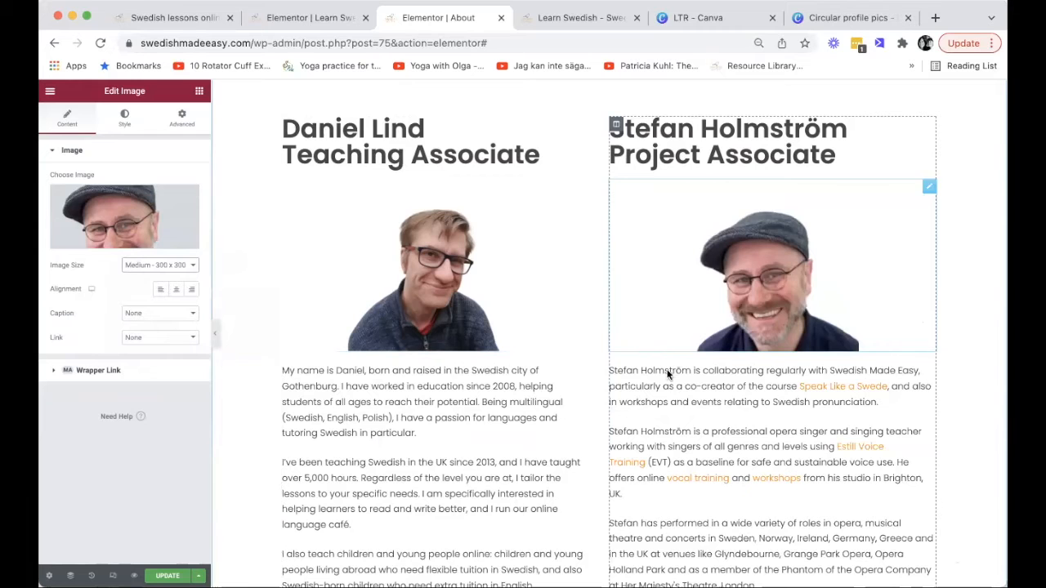
scroll(678, 401, "down", 3)
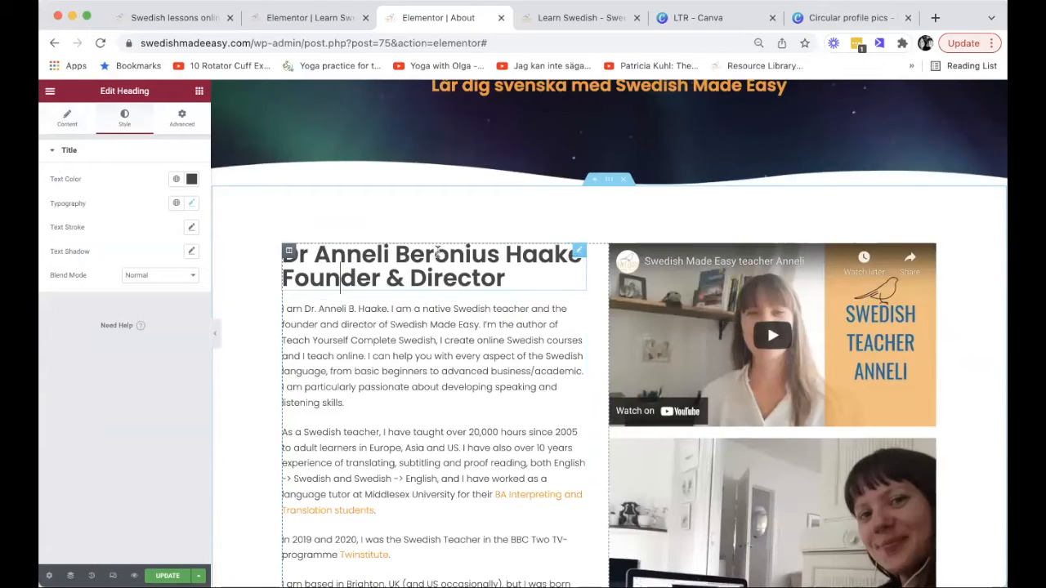
Compare the profile headings and set the font size of the project associate's heading to 41 px
double_click(438, 254)
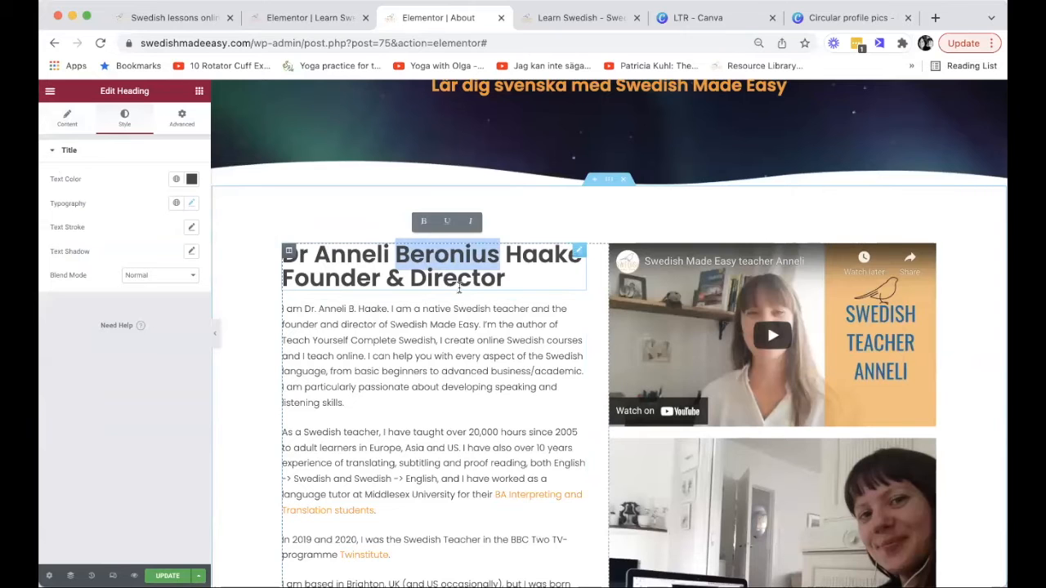
scroll(460, 286, "down", 6)
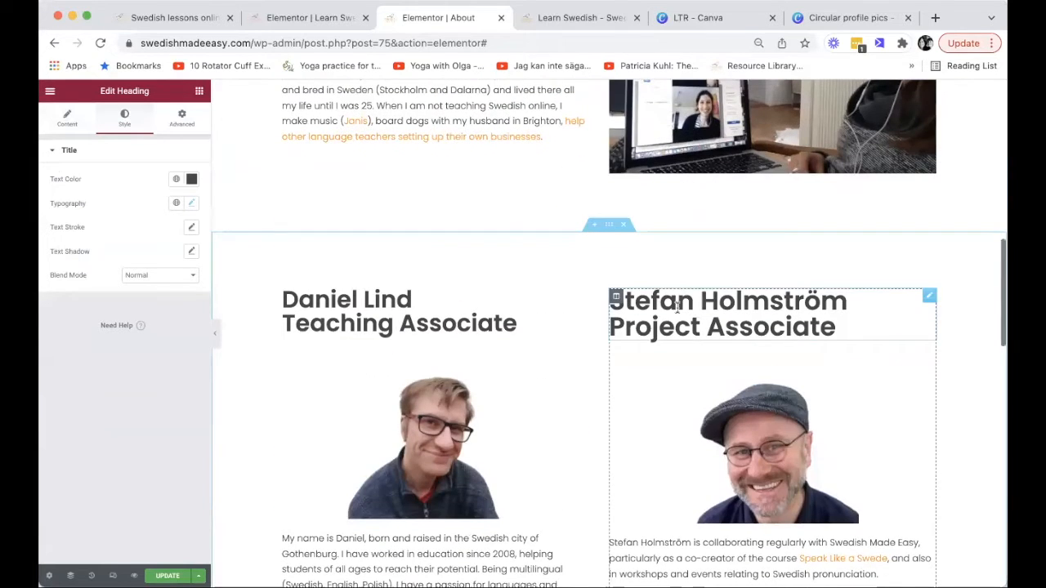
left_click(676, 307)
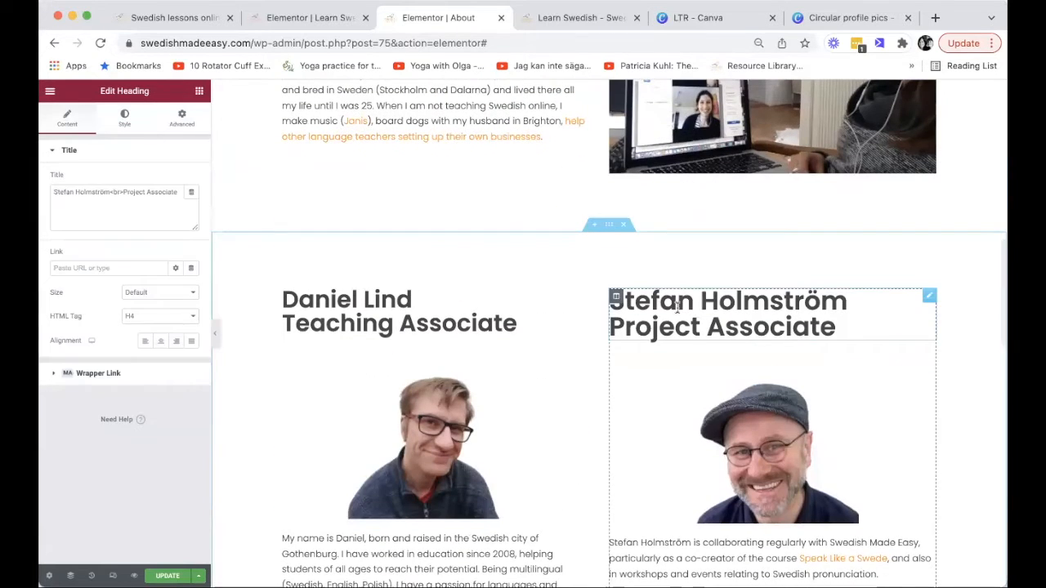
left_click(449, 308)
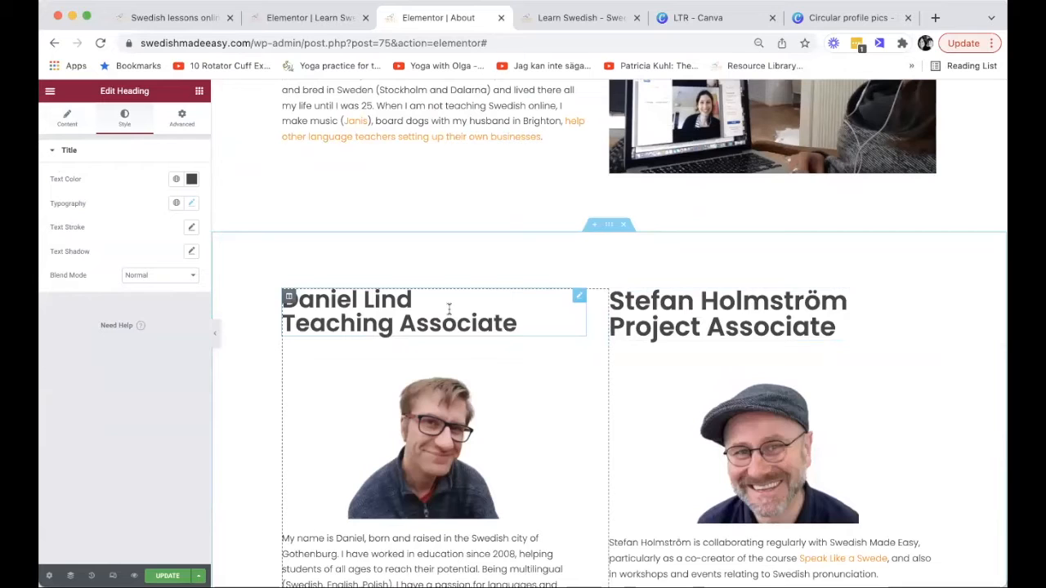
left_click(696, 314)
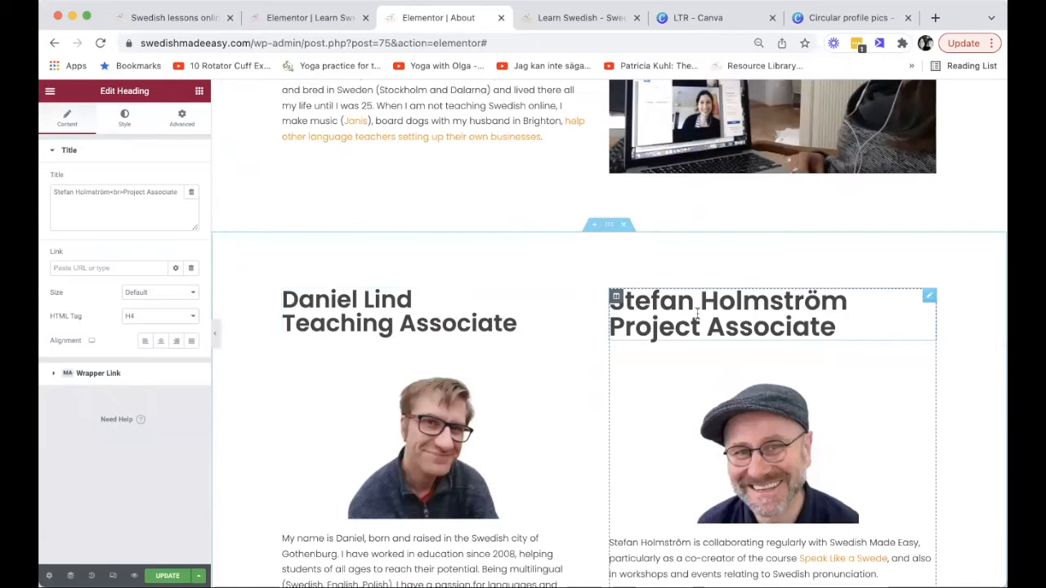
left_click(125, 119)
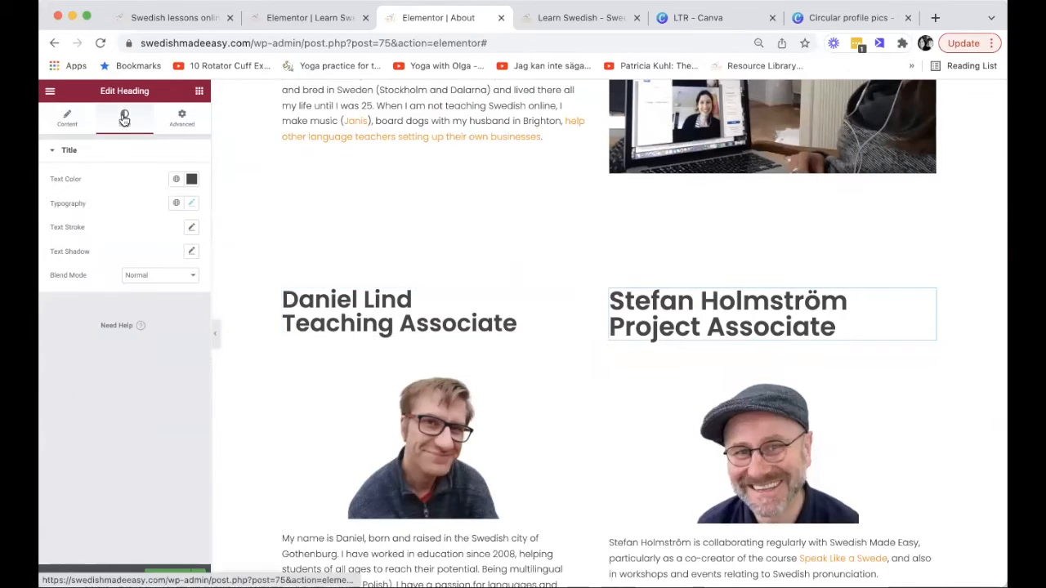
left_click(192, 205)
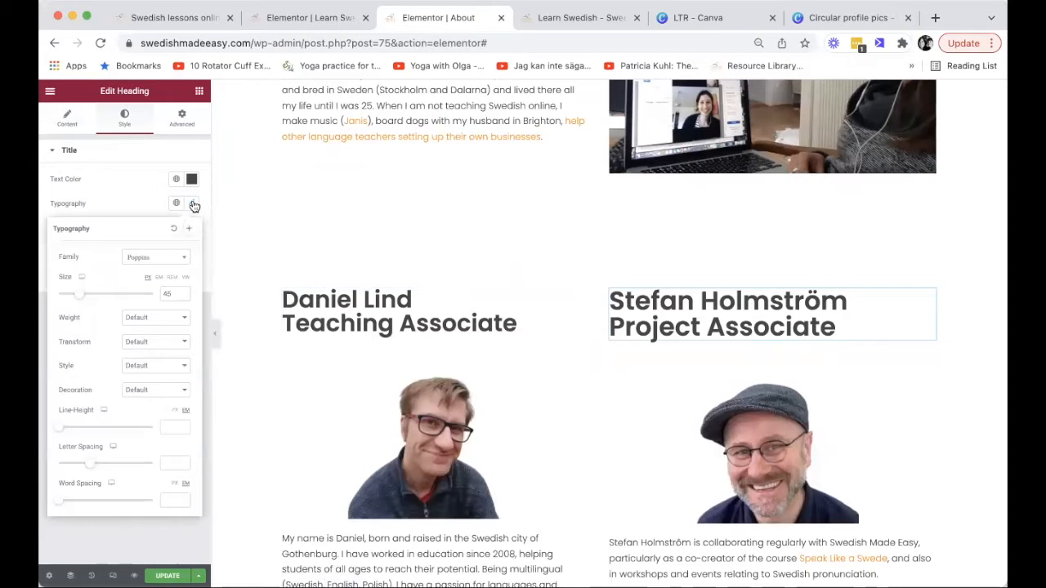
left_click(182, 296)
left_click(182, 295)
left_click(182, 296)
left_click(182, 296)
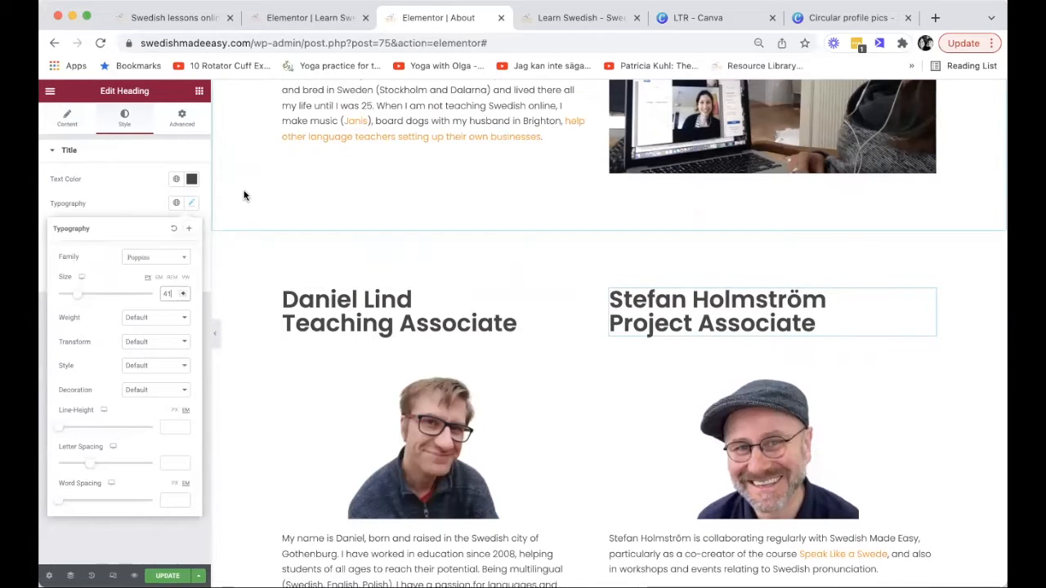
left_click(192, 208)
Add an image widget between the founder's heading and her biography text
scroll(500, 310, "up", 3)
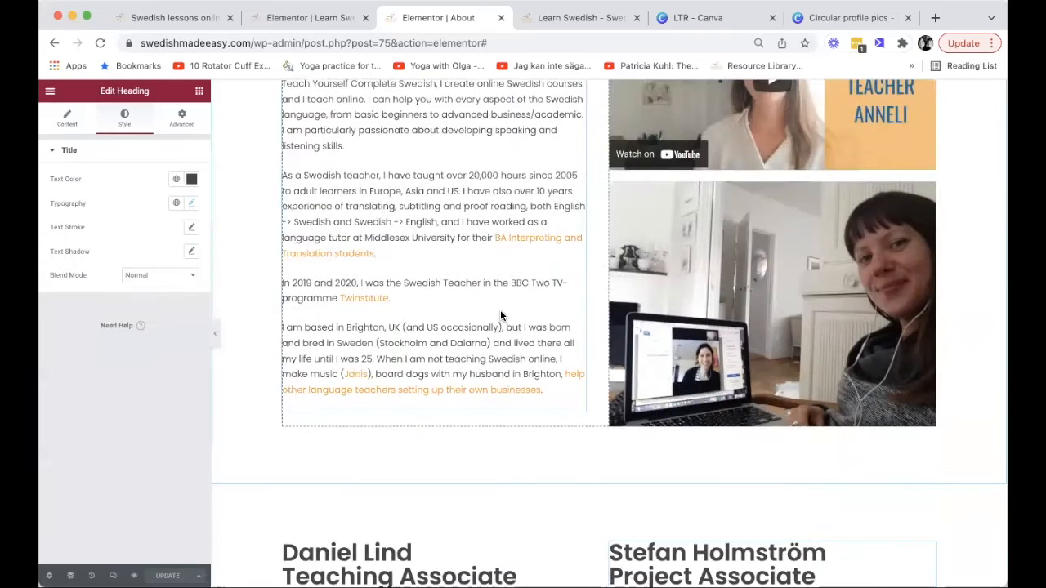
scroll(500, 310, "down", 6)
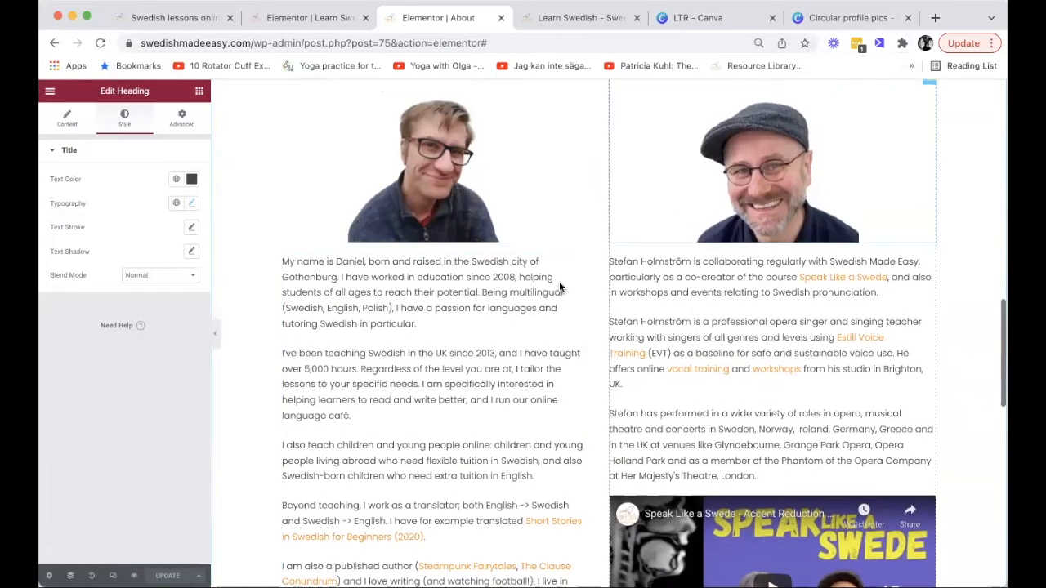
scroll(480, 301, "up", 10)
scroll(479, 306, "down", 5)
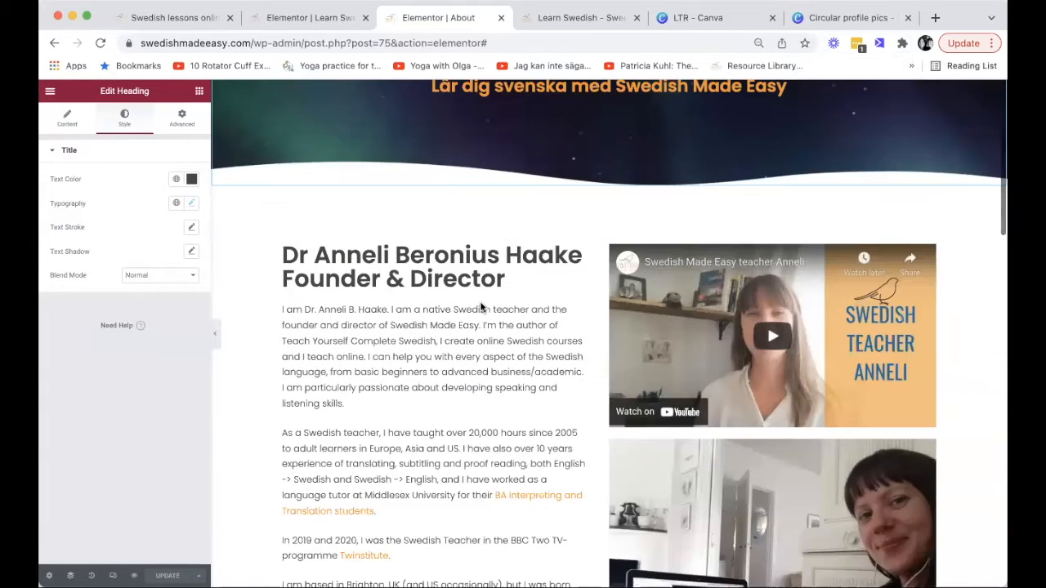
left_click(49, 92)
left_click(49, 92)
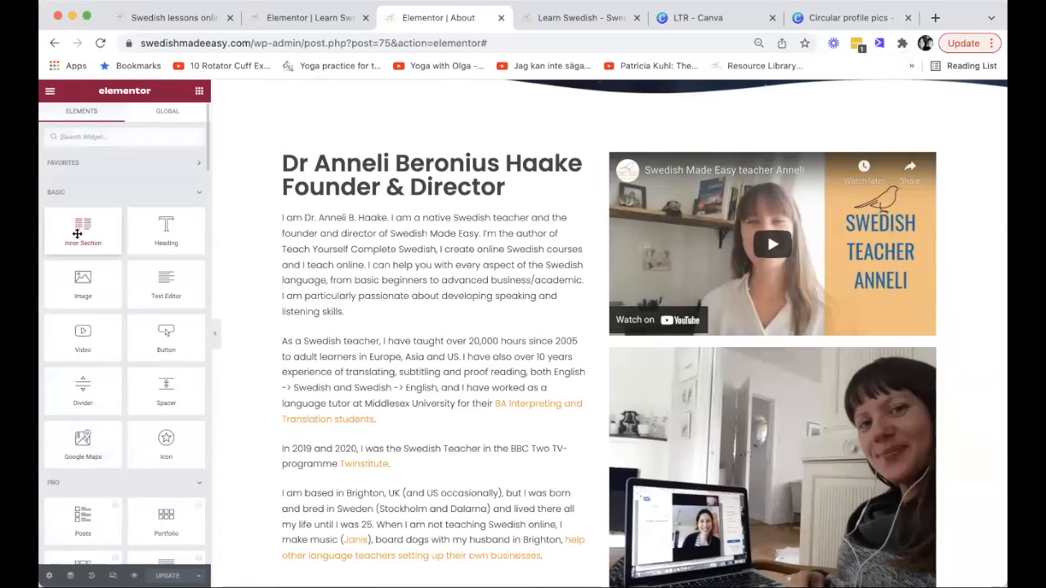
left_click_drag(80, 294, 393, 213)
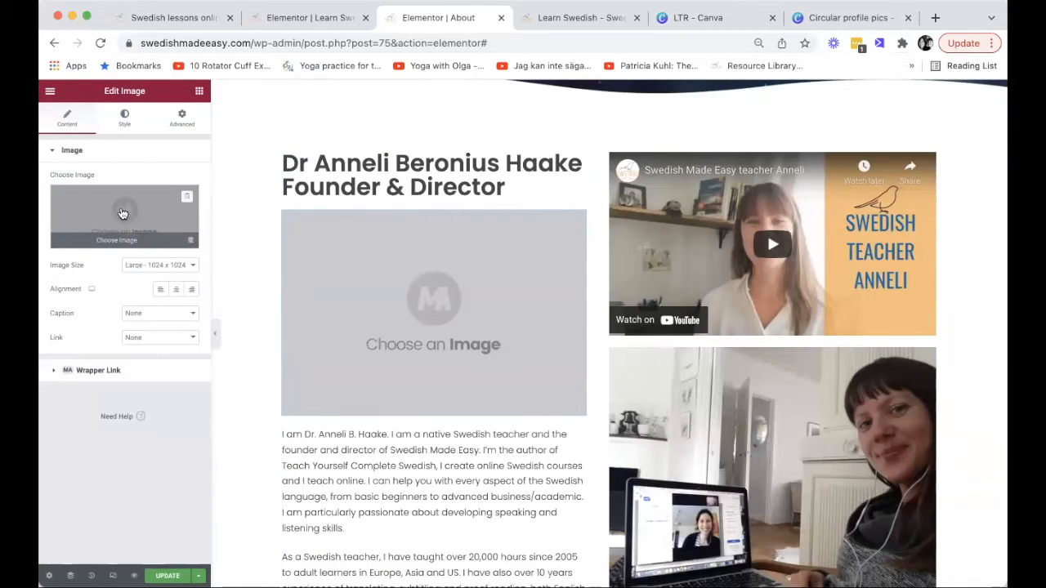
Insert the founder's portrait with the yellow top from the media library and set its image size to Medium - 300 x 300
left_click(122, 214)
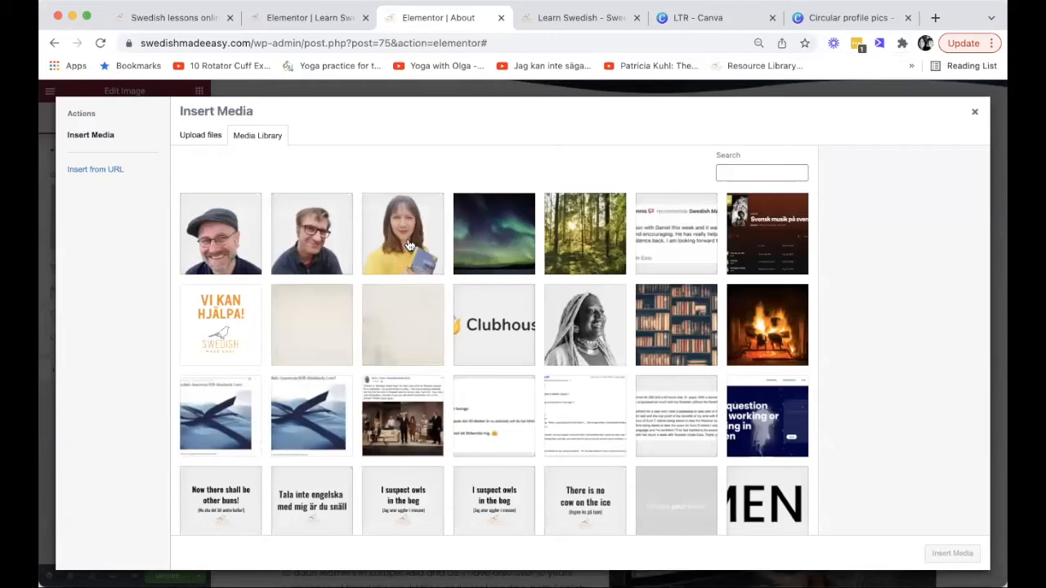
left_click(409, 246)
left_click(950, 553)
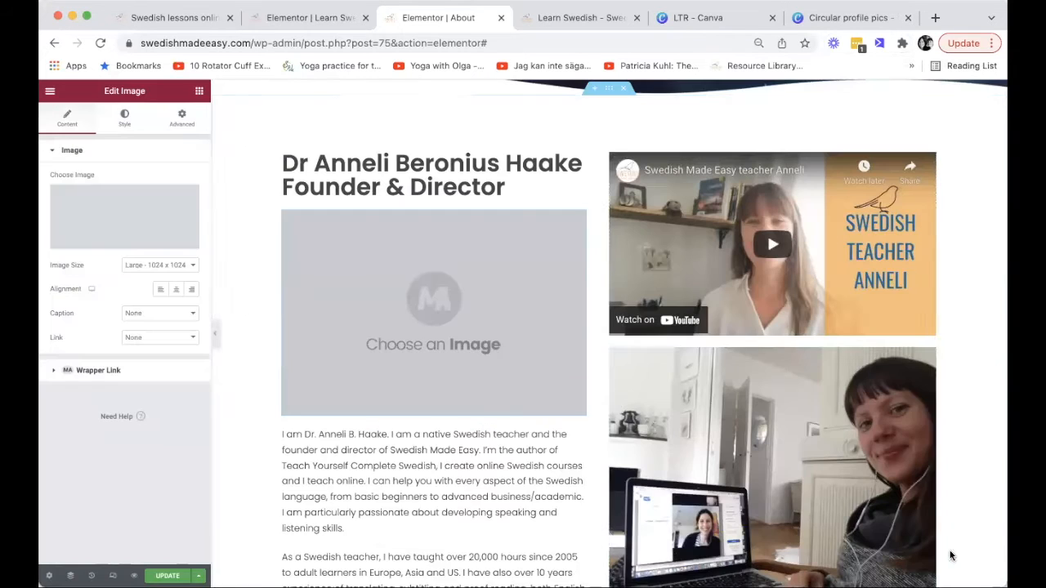
left_click(180, 267)
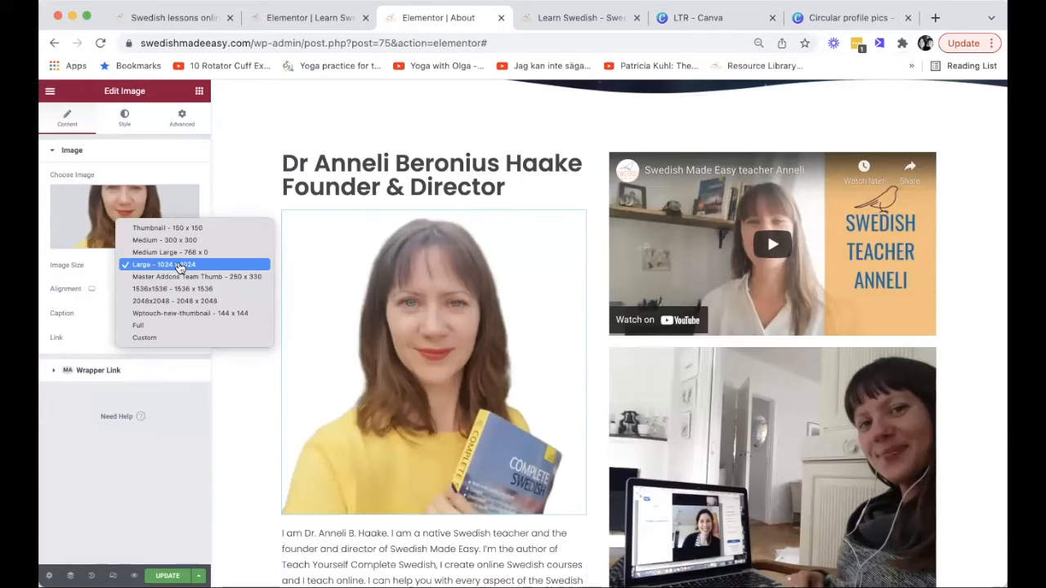
left_click(166, 241)
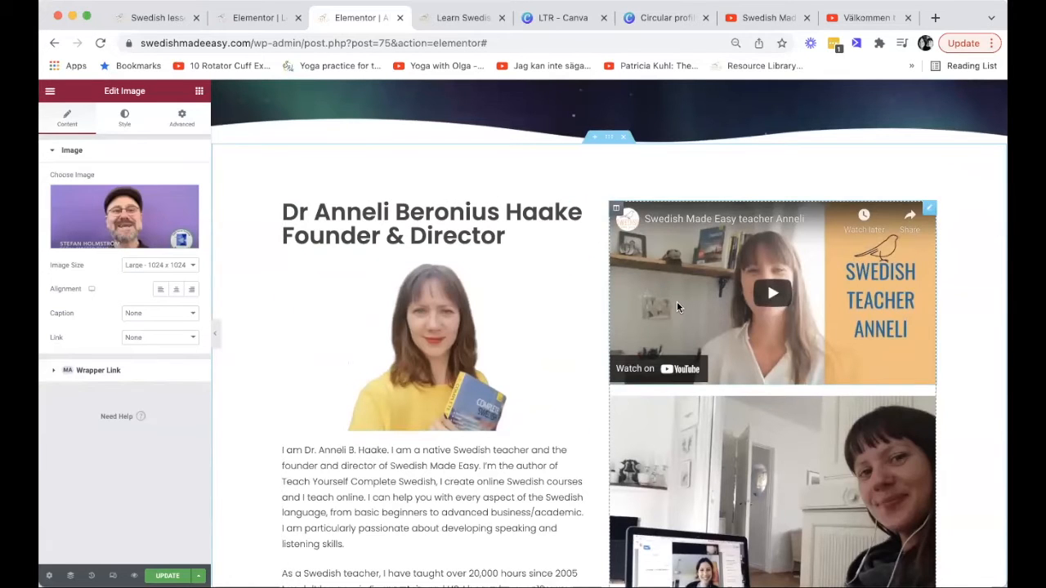
Delete the video and laptop photo beside the founder's profile, along with the column that held them
scroll(676, 306, "down", 5)
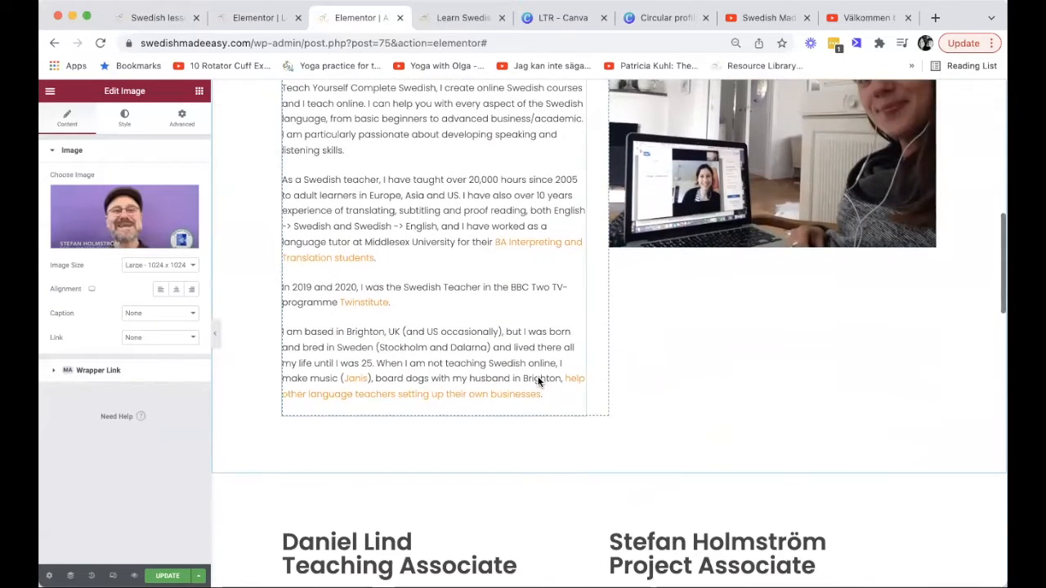
scroll(745, 344, "up", 5)
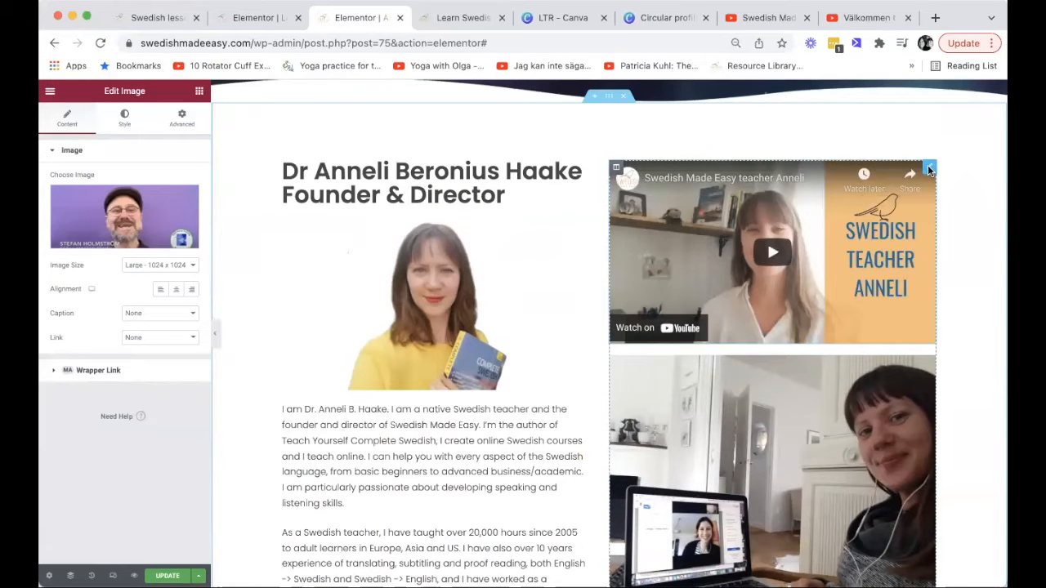
right_click(929, 169)
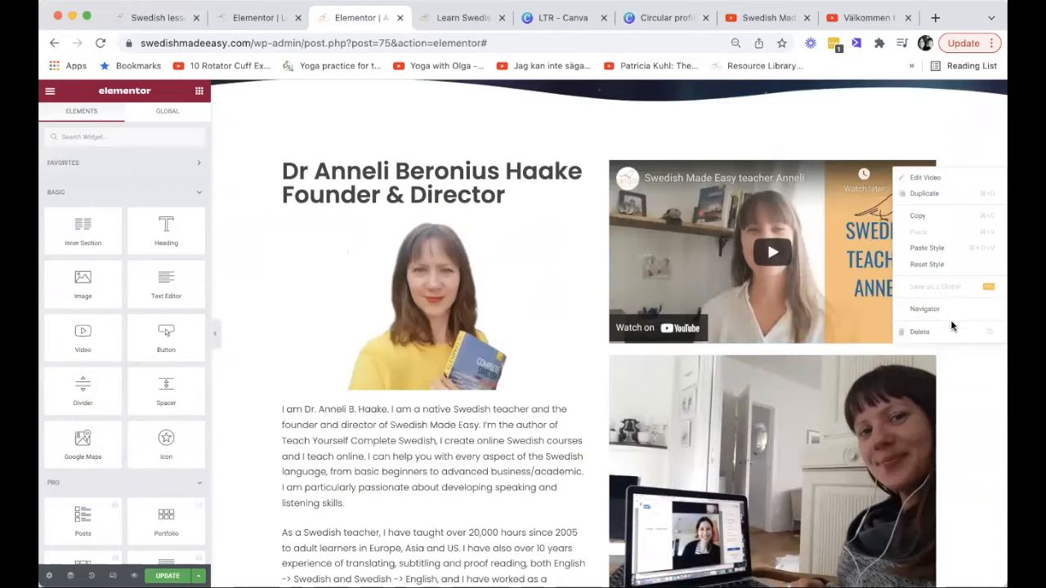
left_click(933, 333)
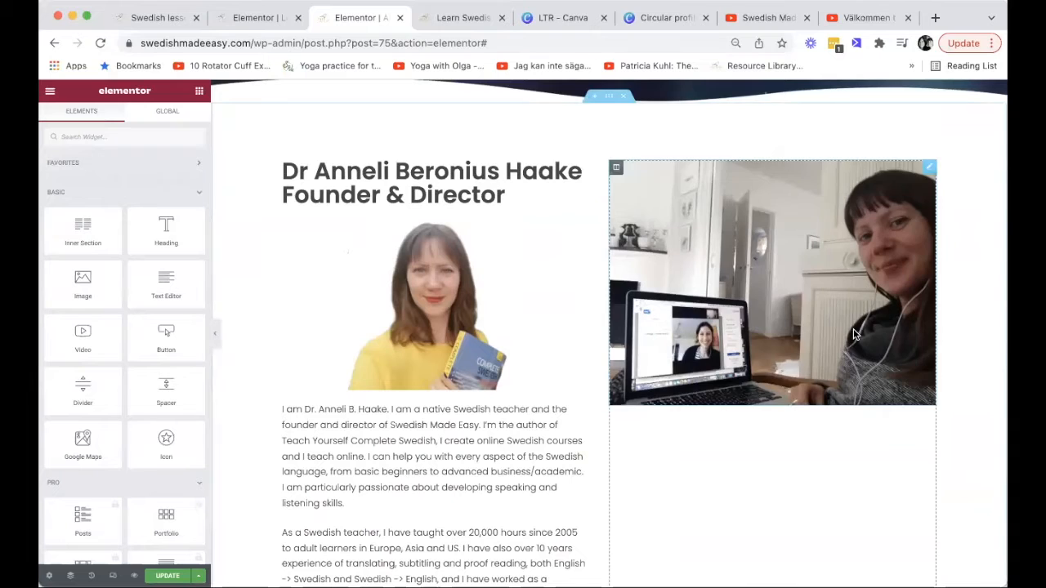
right_click(929, 170)
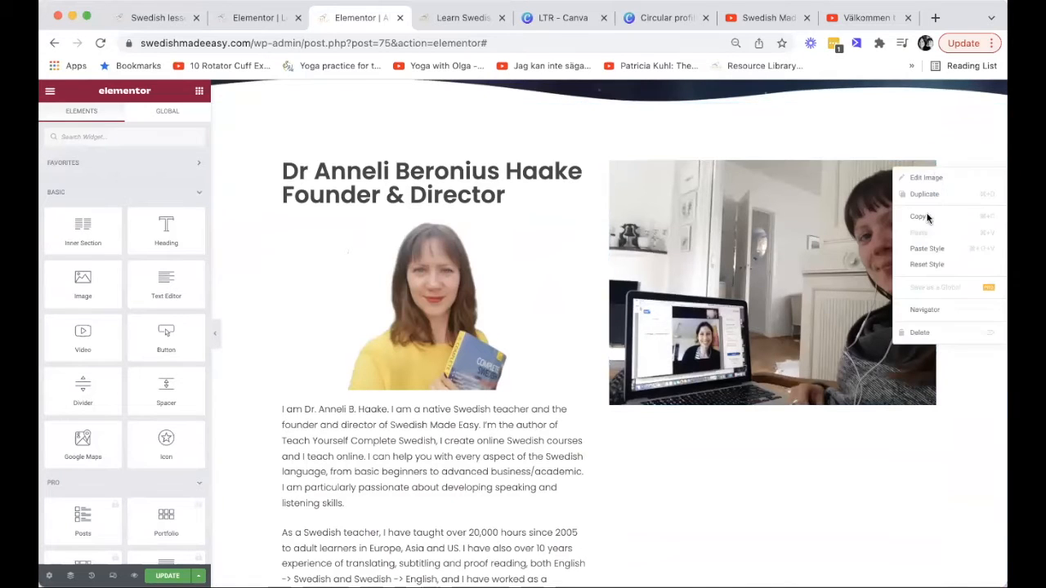
left_click(928, 333)
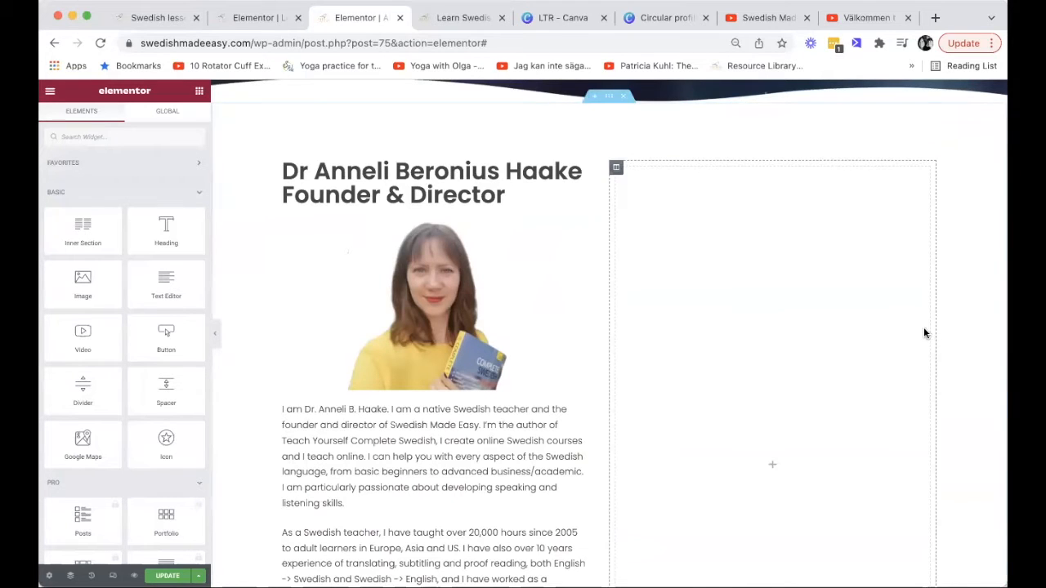
right_click(616, 169)
left_click(649, 329)
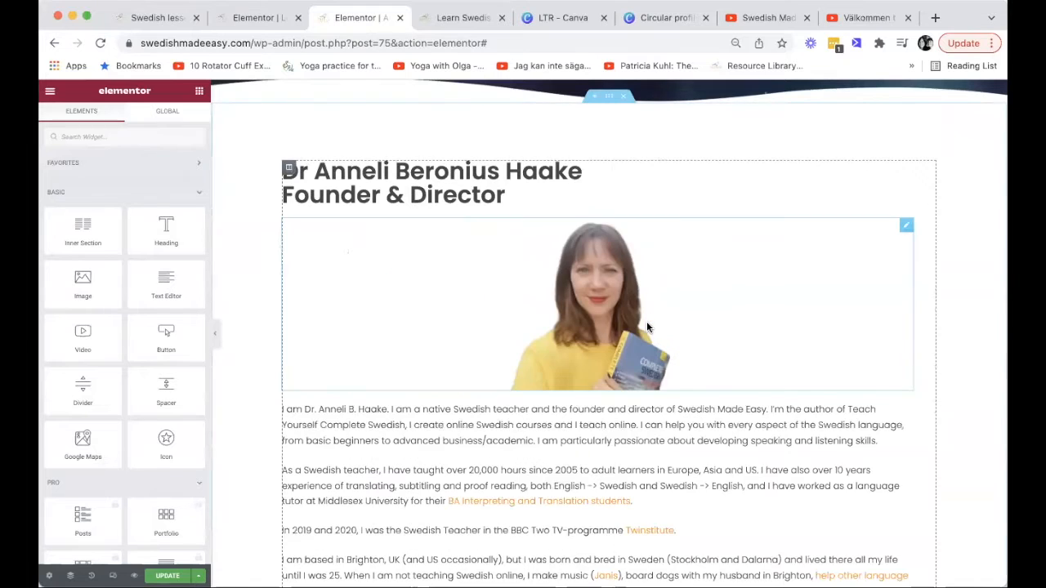
Center-align the founder's name and title heading
left_click(463, 191)
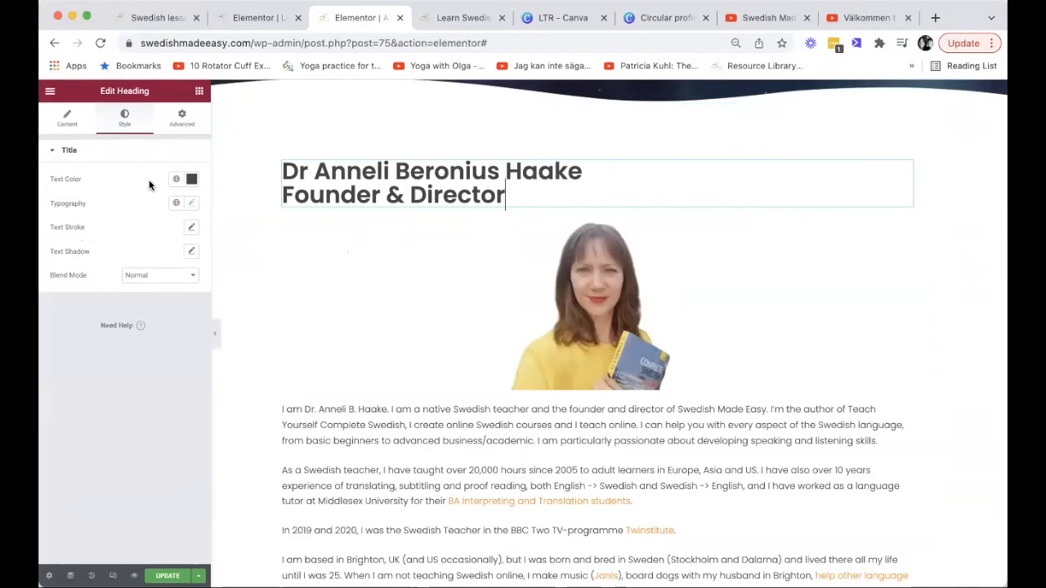
left_click(67, 118)
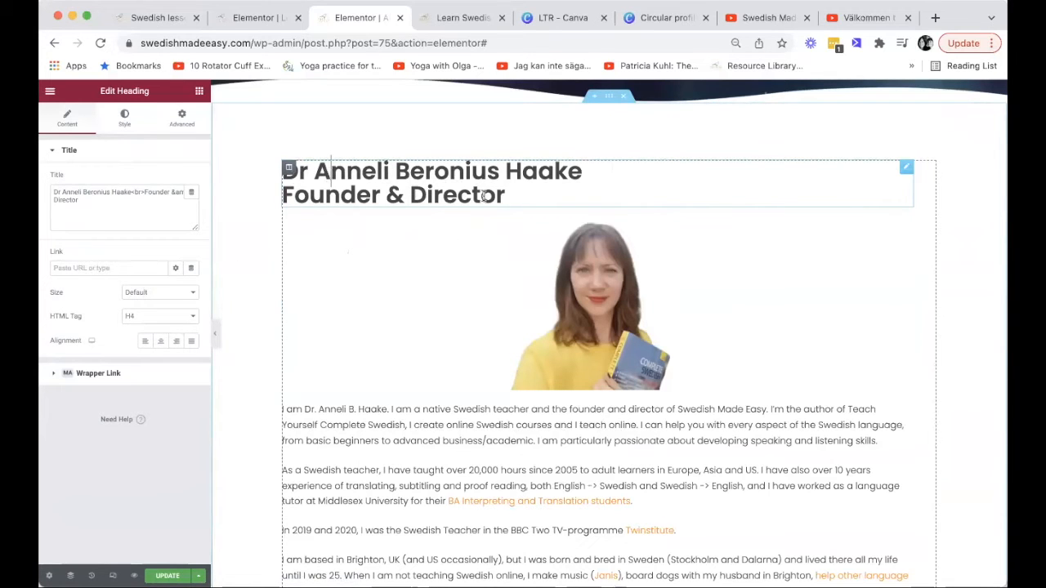
left_click(161, 341)
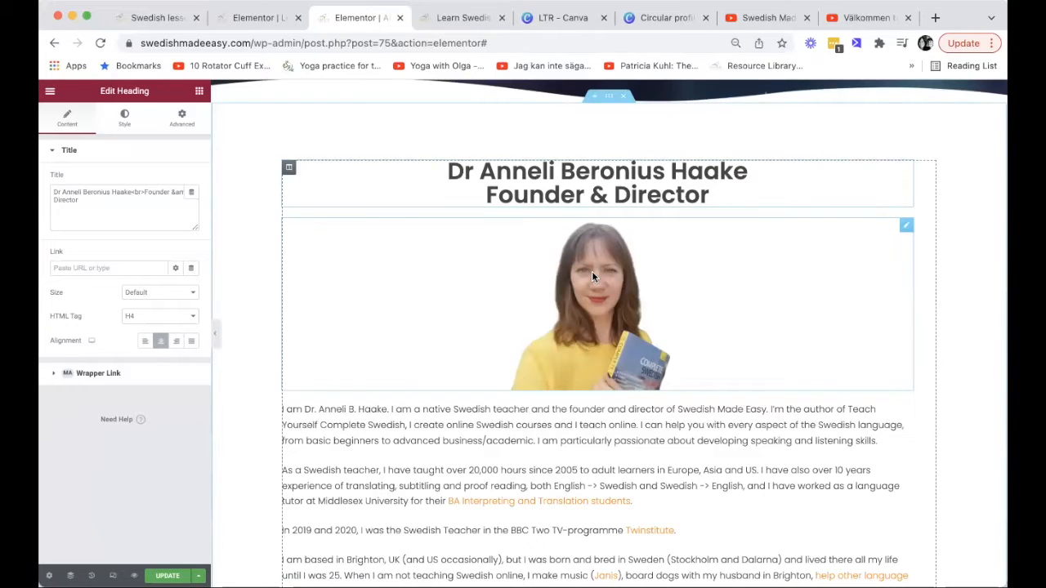
Center-align all paragraphs of the founder's biography text
scroll(590, 286, "down", 3)
left_click(586, 309)
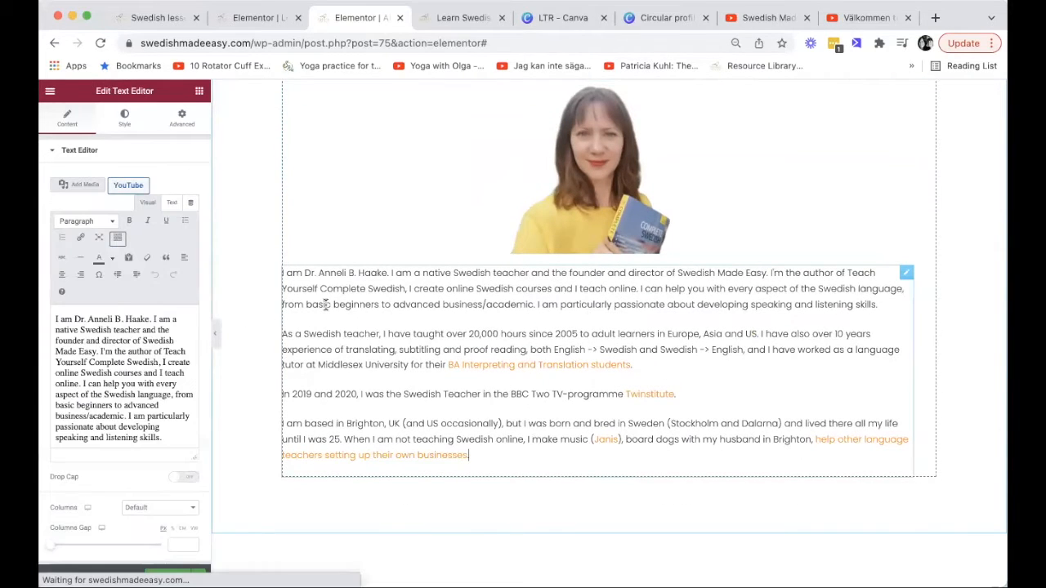
left_click(61, 276)
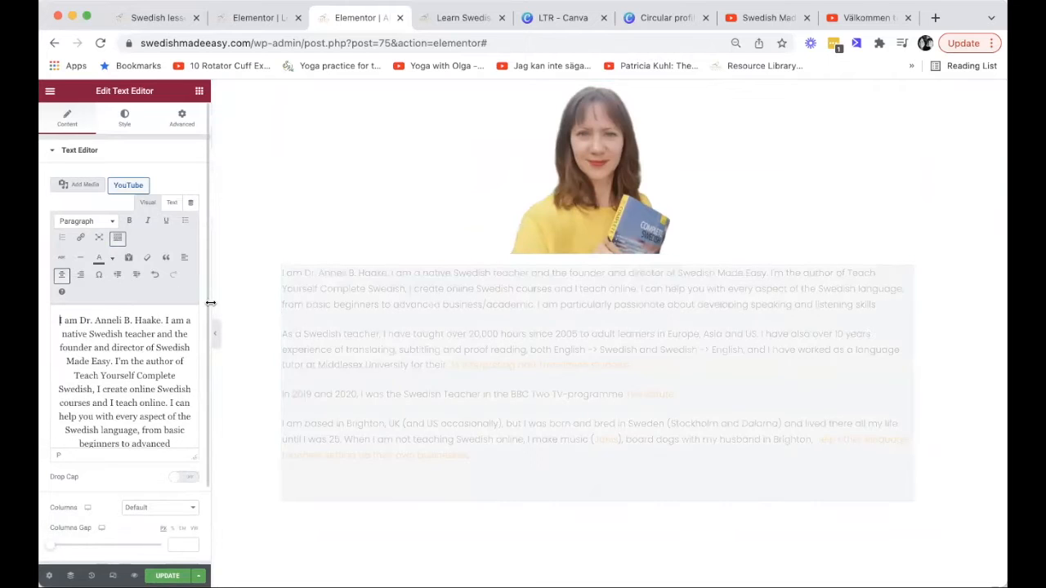
left_click(133, 375)
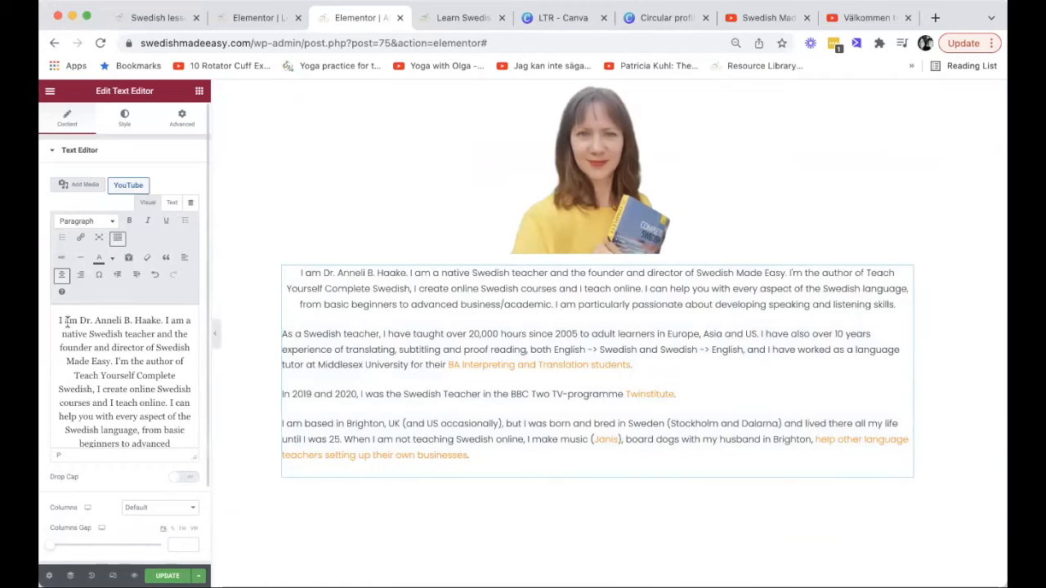
left_click_drag(59, 319, 121, 484)
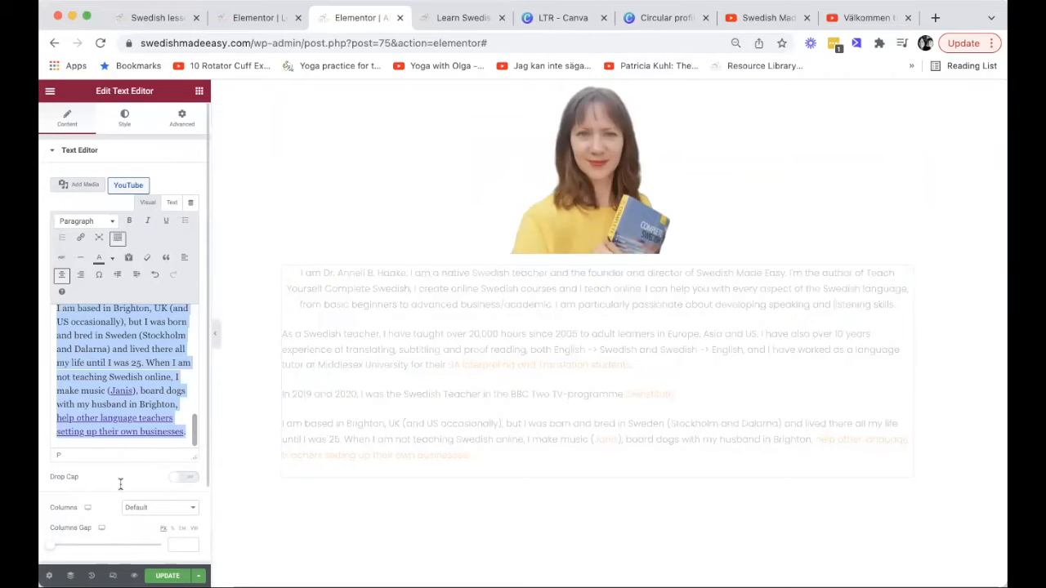
left_click(61, 277)
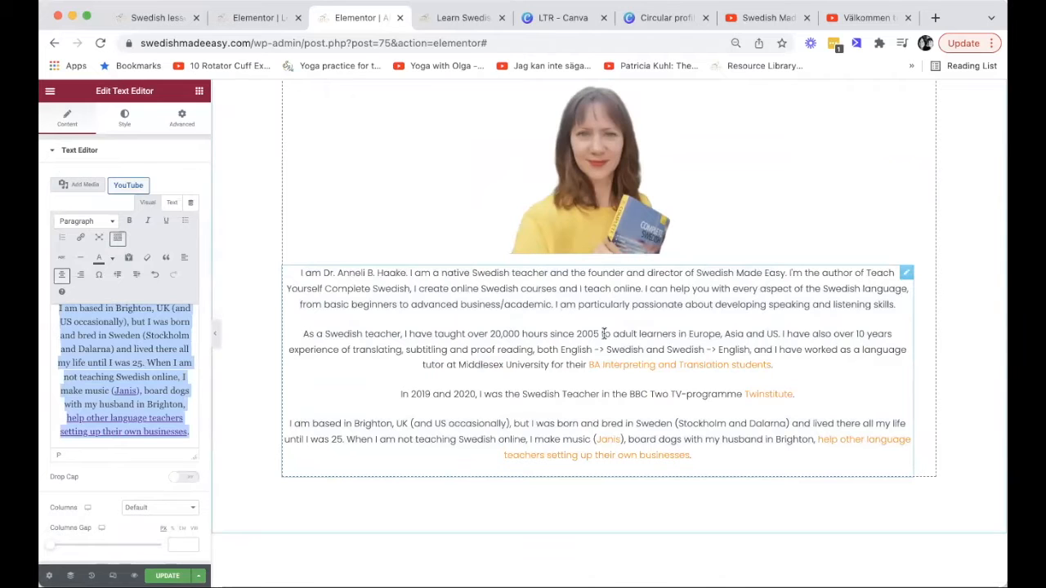
Insert a new section with two equal columns between the founder's profile and the associates' profiles
scroll(609, 335, "down", 3)
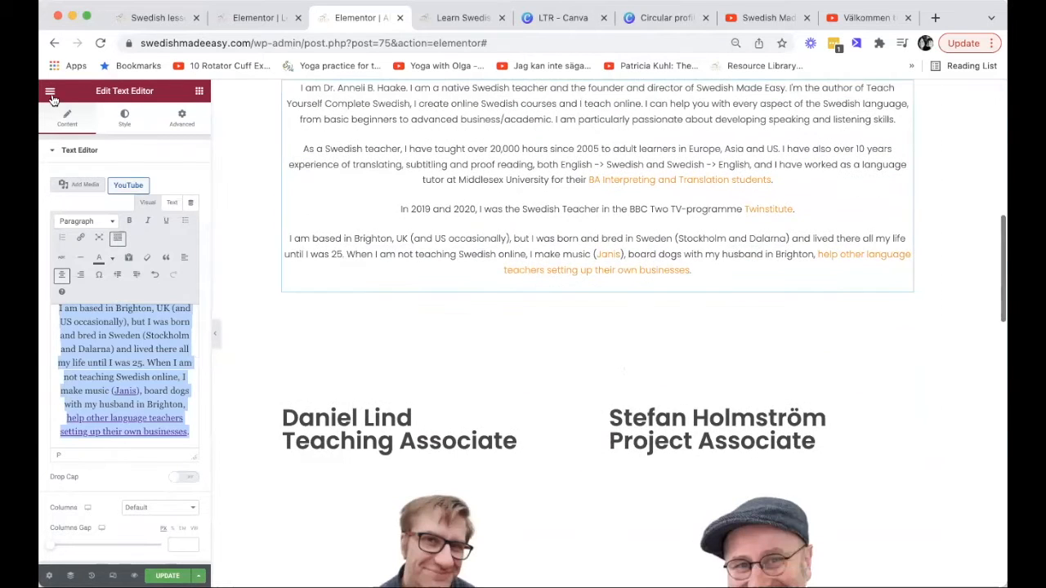
left_click(50, 92)
left_click(50, 92)
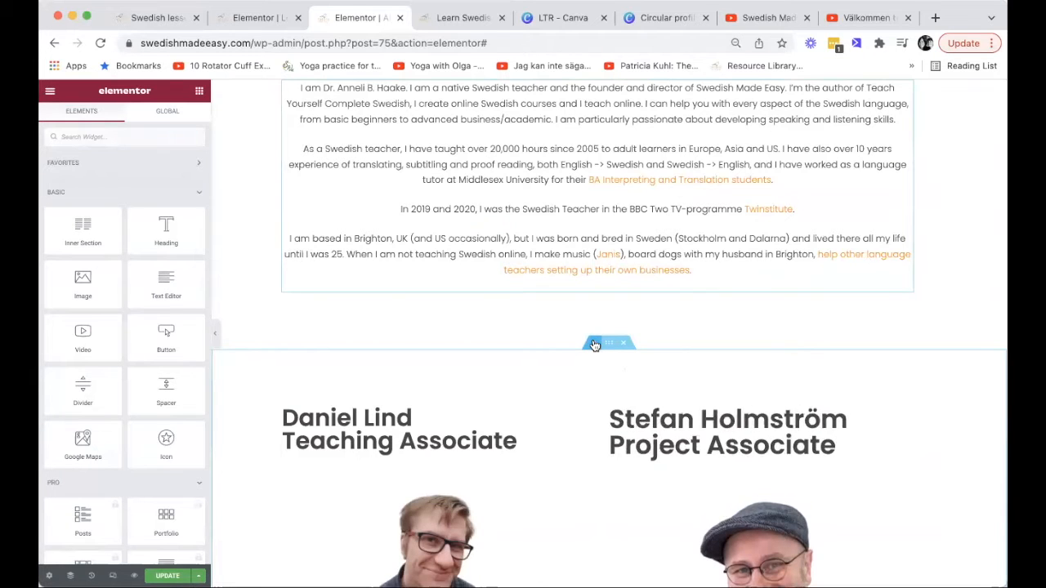
left_click(594, 343)
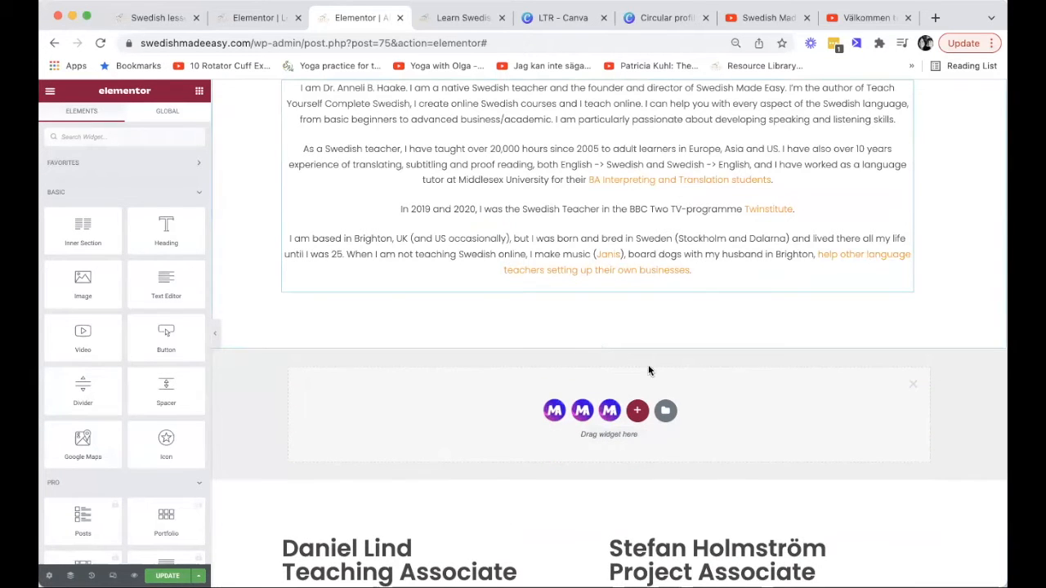
left_click(636, 412)
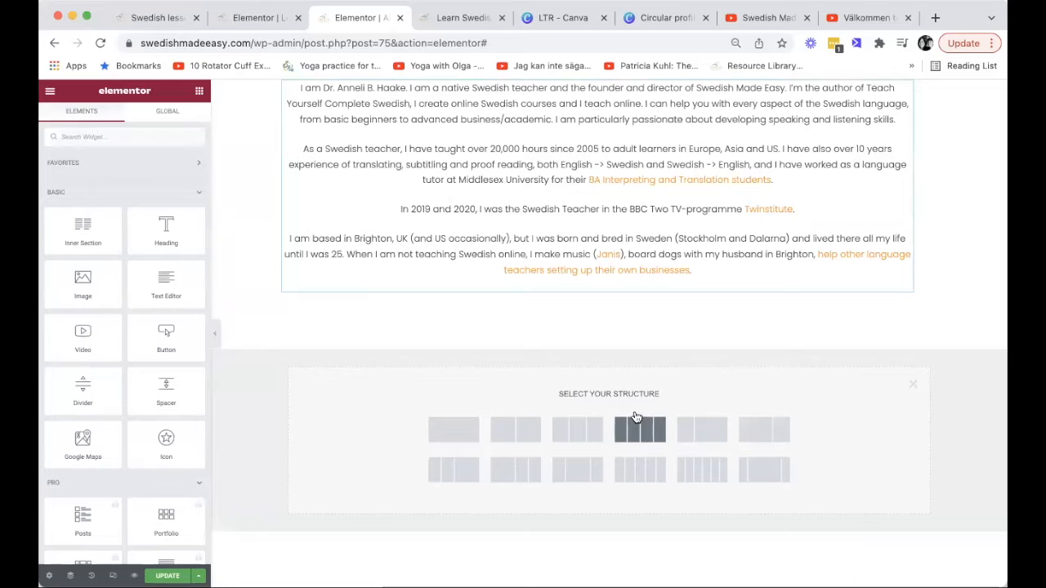
left_click(523, 437)
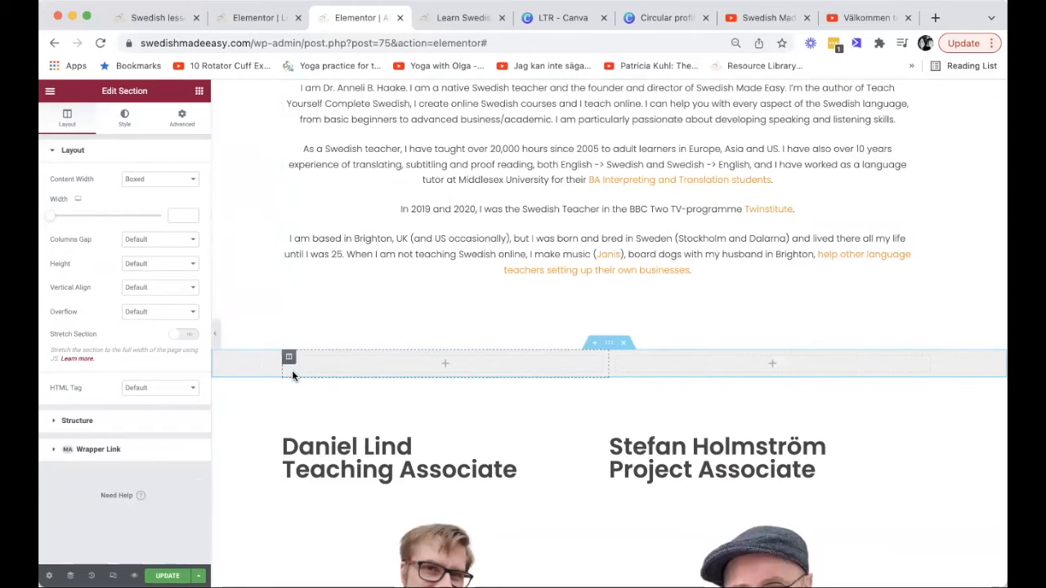
Give the new two-column section a classic background in white, #FFFFFF
left_click(125, 119)
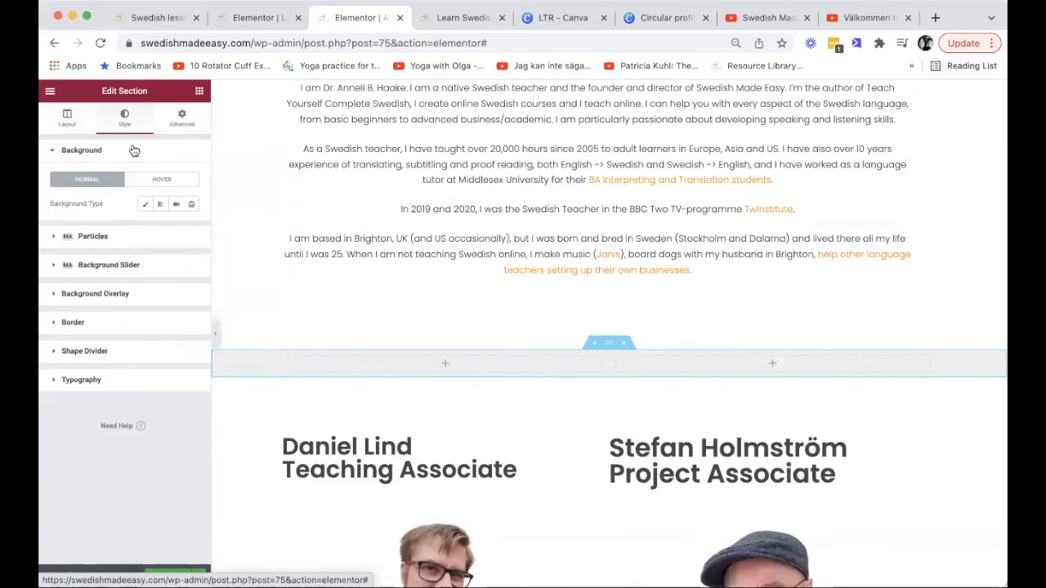
left_click(142, 206)
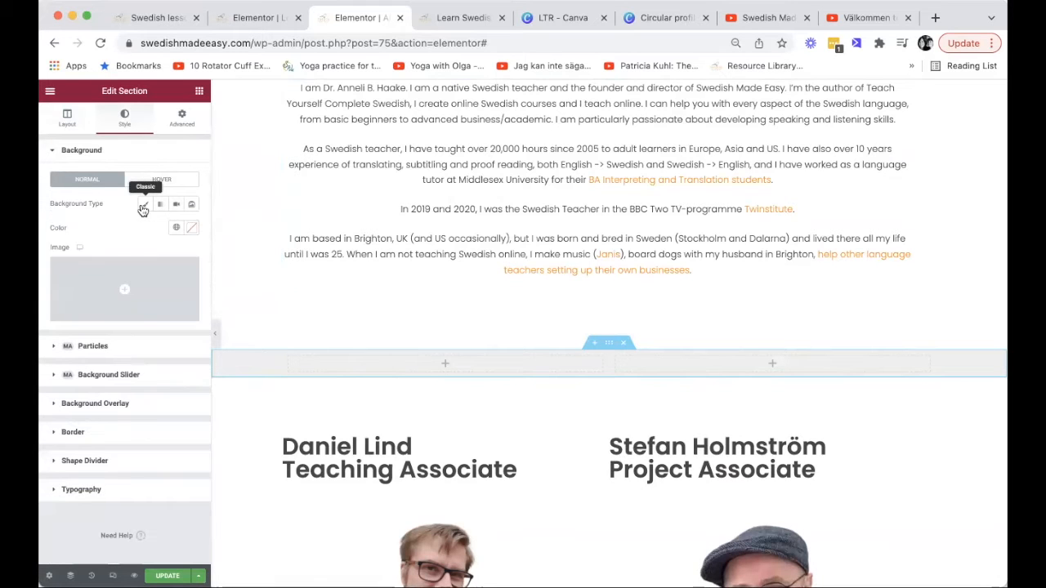
left_click(193, 229)
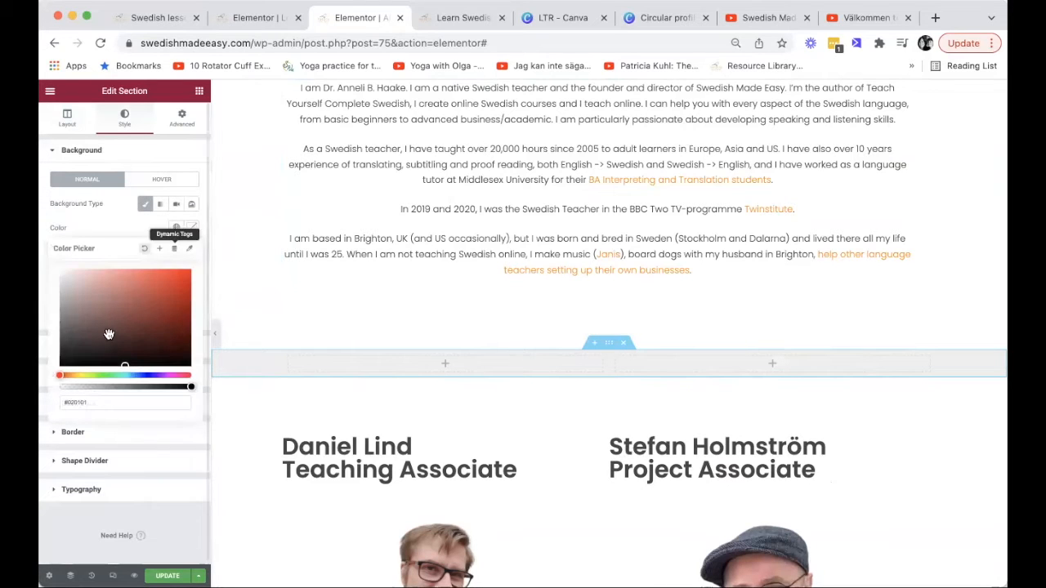
left_click_drag(124, 364, 50, 258)
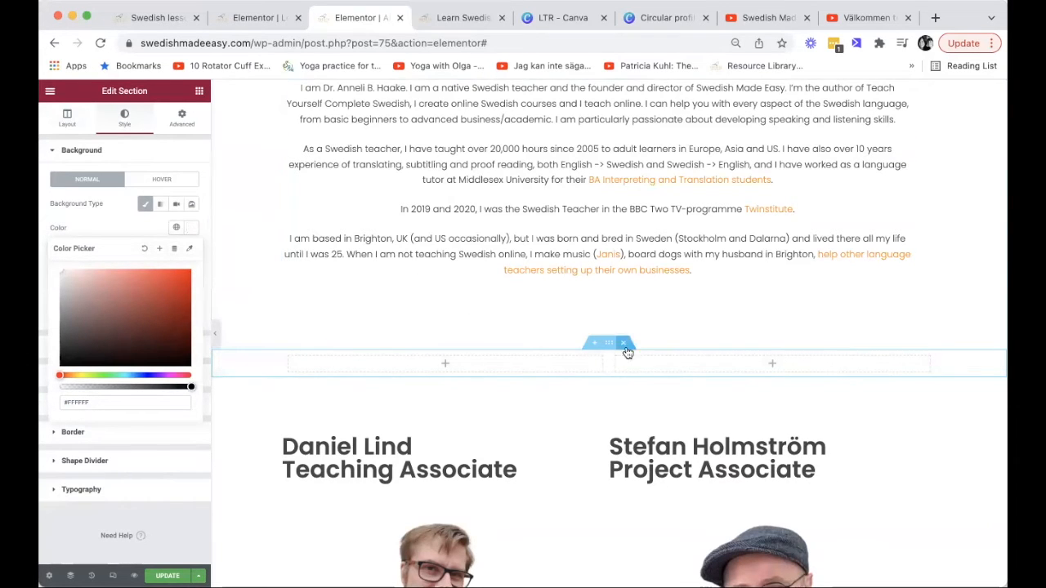
Set the two-column section's padding to 20 top, 30 right, 20 bottom and 30 left, with the sides unlinked
left_click(181, 118)
left_click(188, 243)
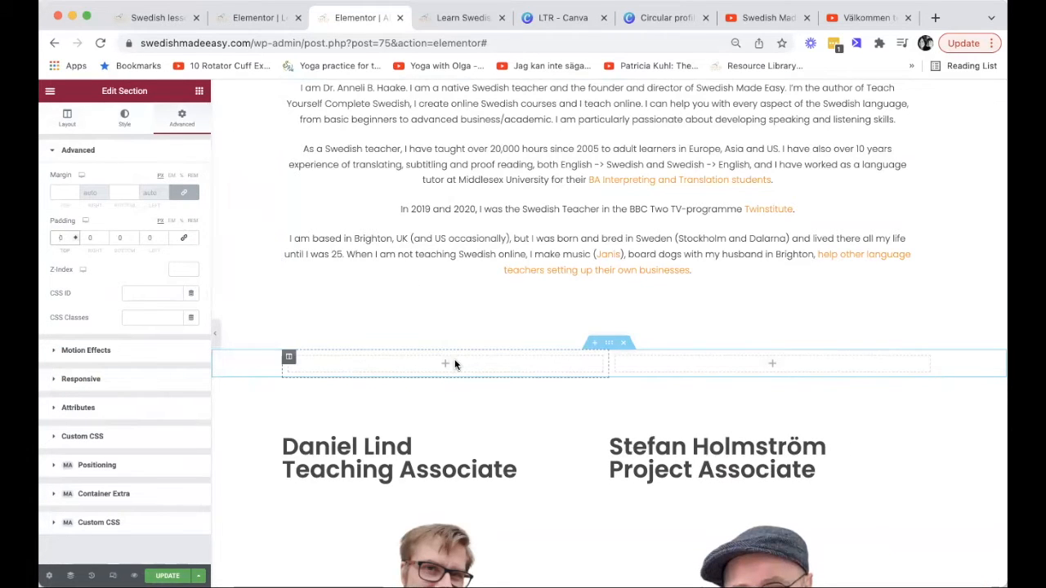
type("2")
left_click(86, 237)
type("3")
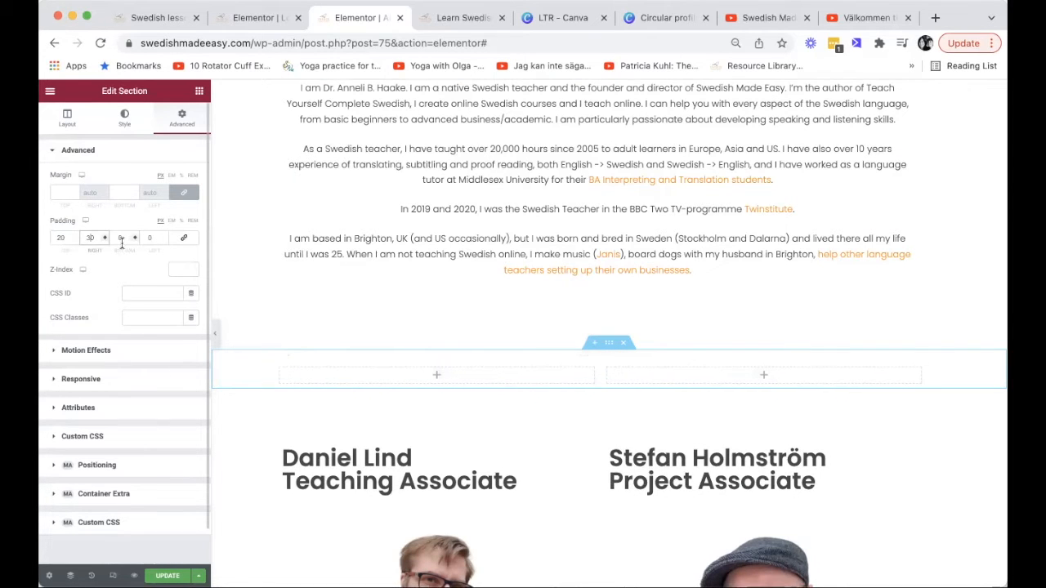
left_click(118, 237)
type("20")
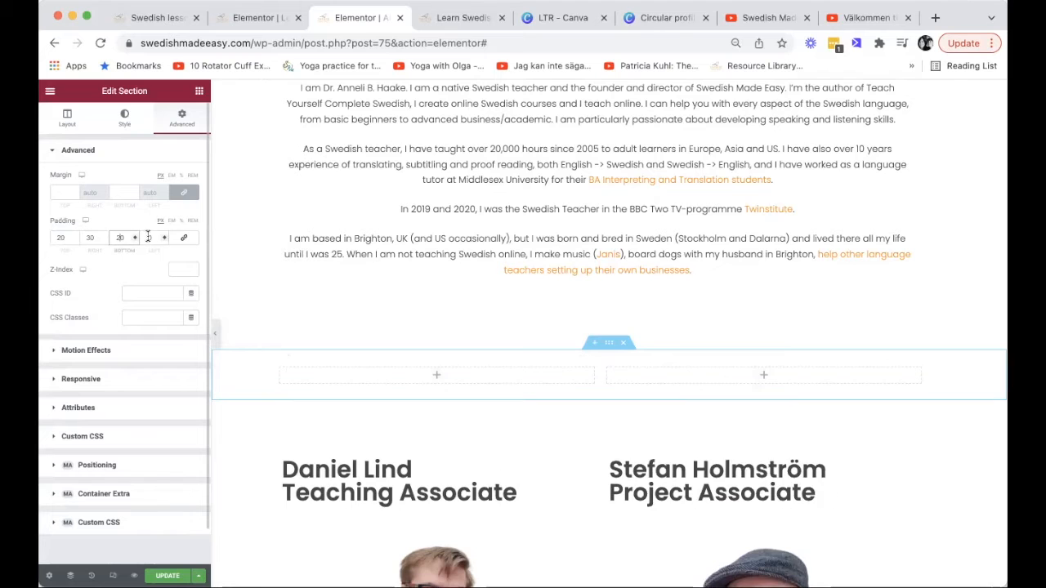
left_click(146, 237)
type("30")
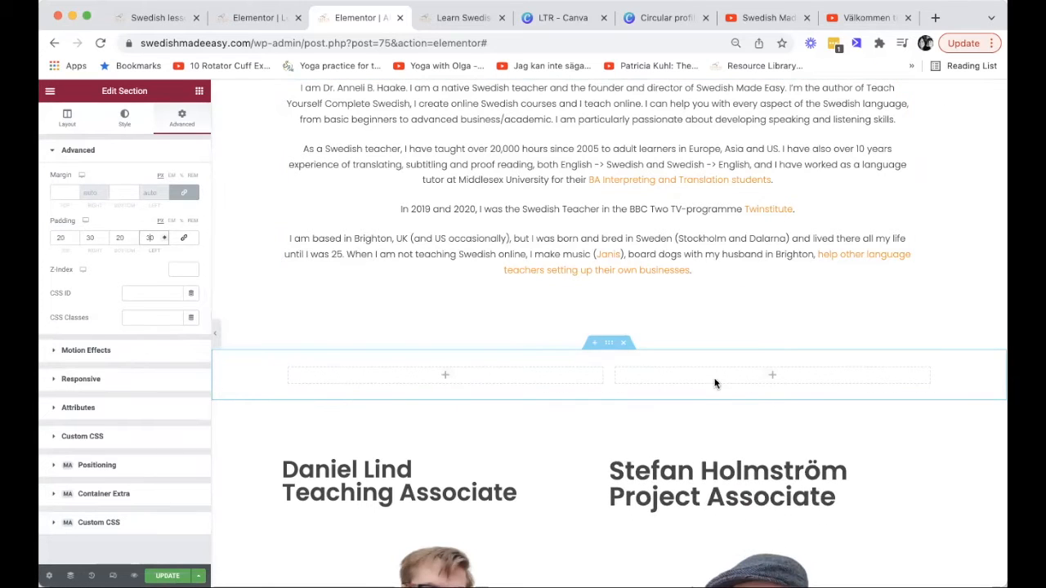
Add a Video widget to the left column of the new two-column section
left_click(50, 91)
left_click(50, 92)
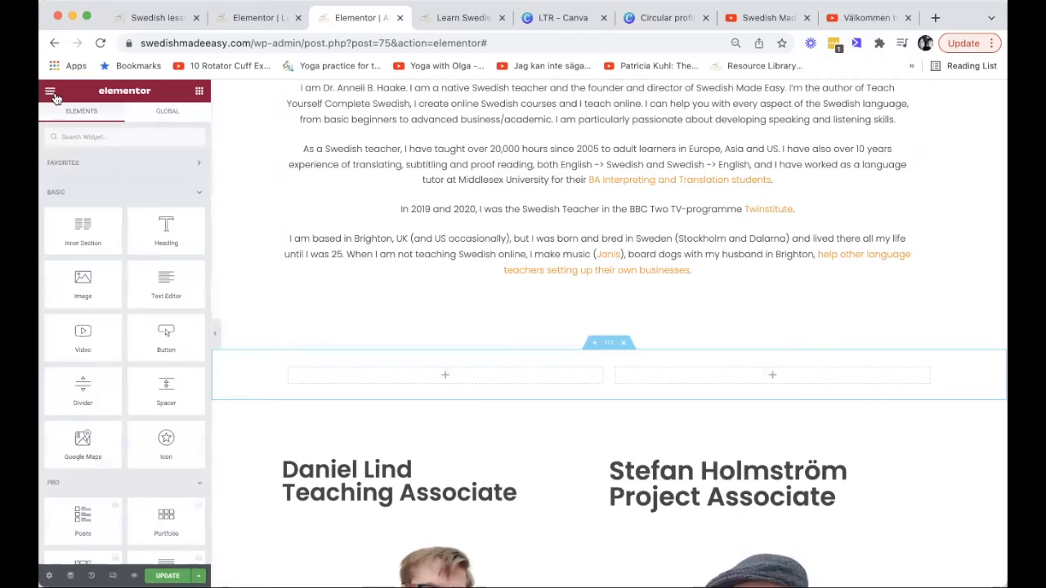
scroll(101, 315, "down", 1)
scroll(90, 308, "down", 1)
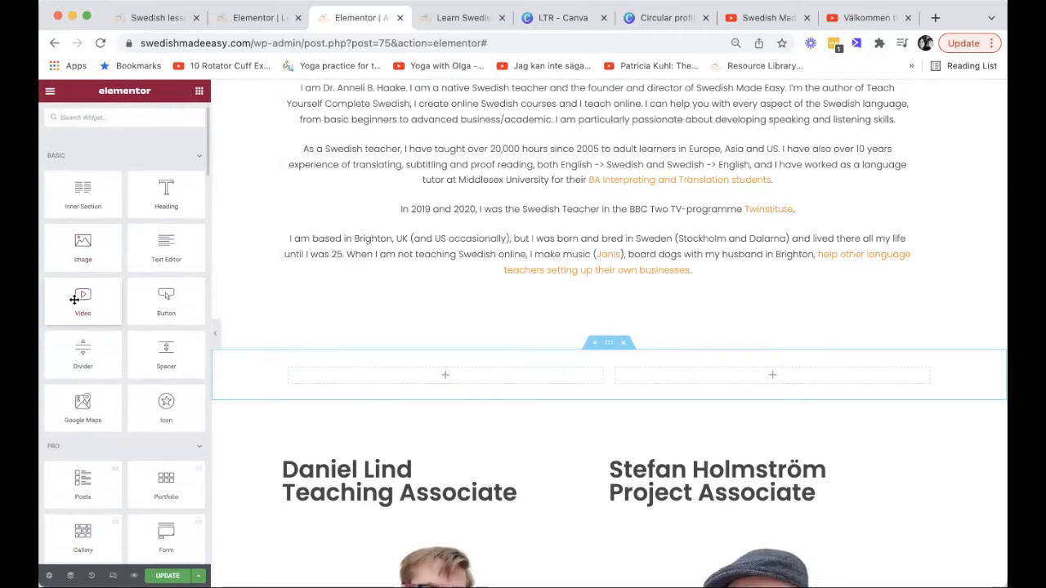
left_click_drag(74, 299, 424, 372)
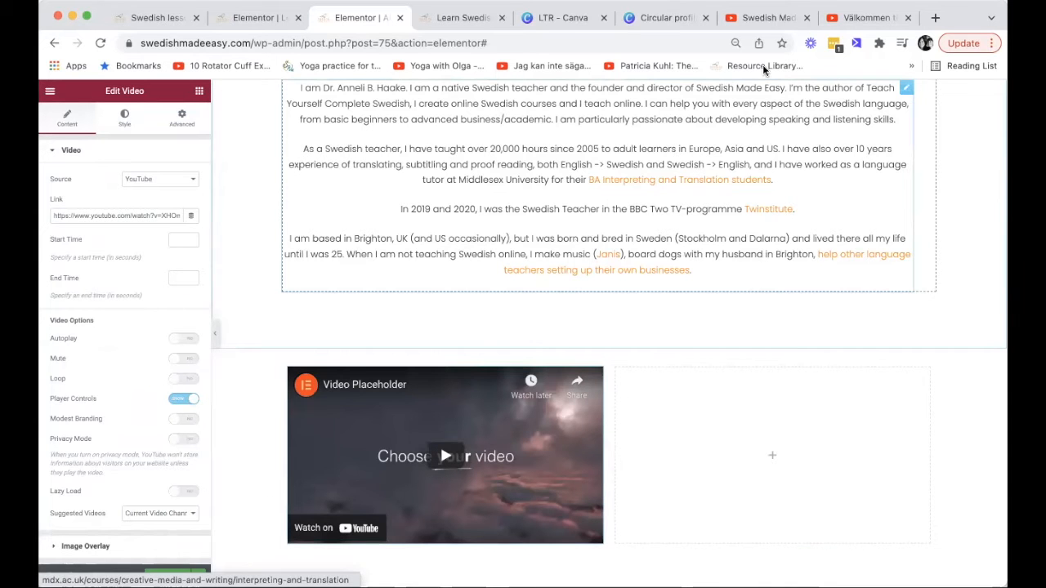
Replace the left video's placeholder link with the URL of the Swedish Made Easy teacher video open on YouTube
left_click(766, 18)
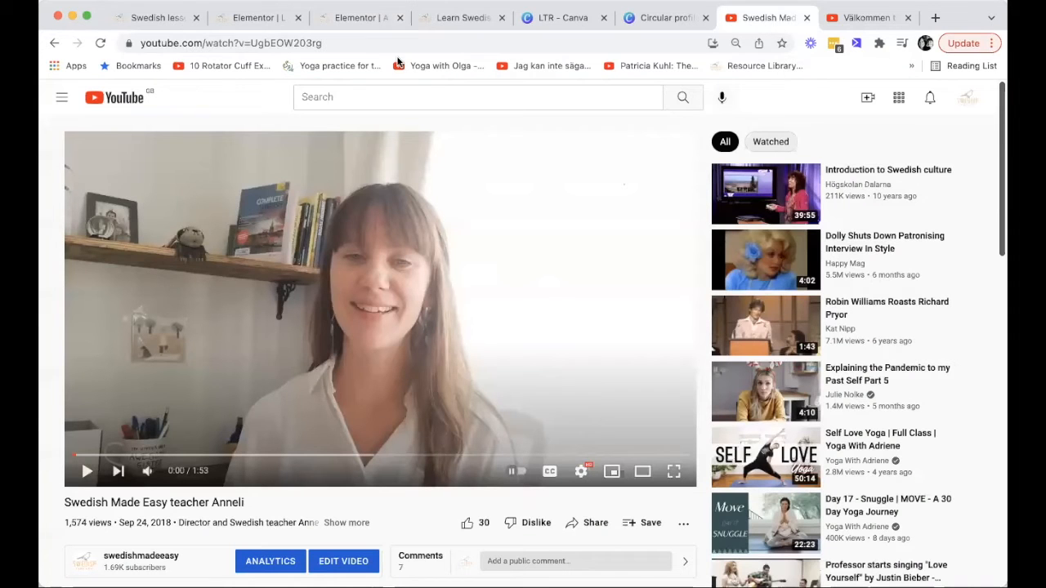
left_click(346, 45)
key("super+c")
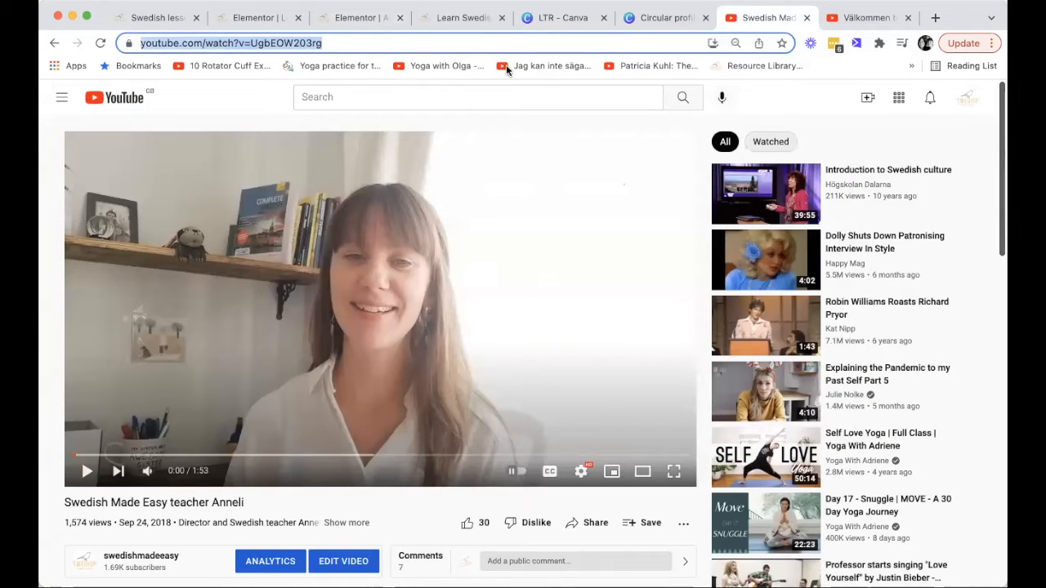
left_click(351, 25)
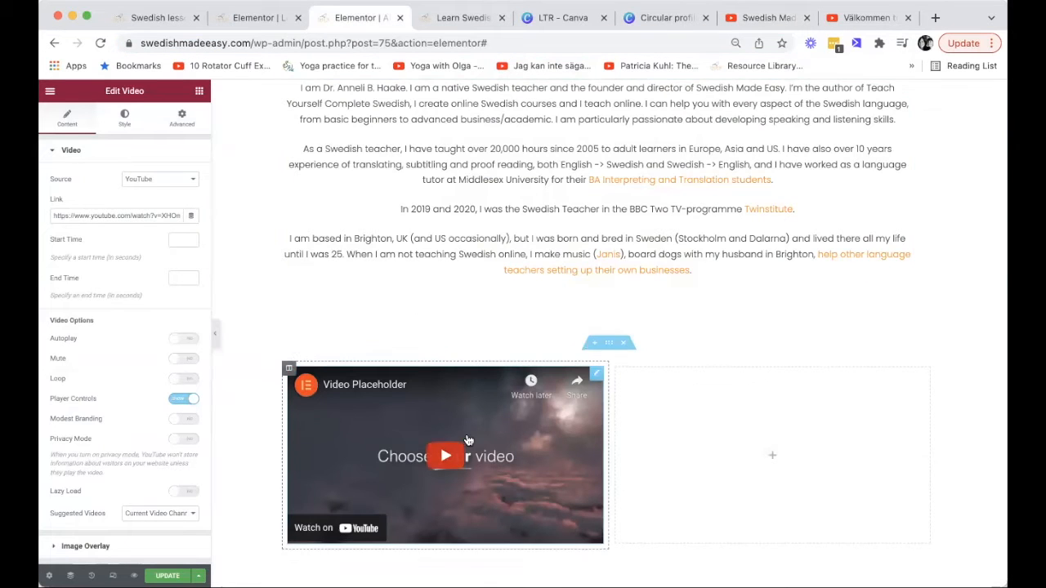
scroll(413, 296, "down", 3)
left_click_drag(53, 214, 224, 216)
key("BackSpace")
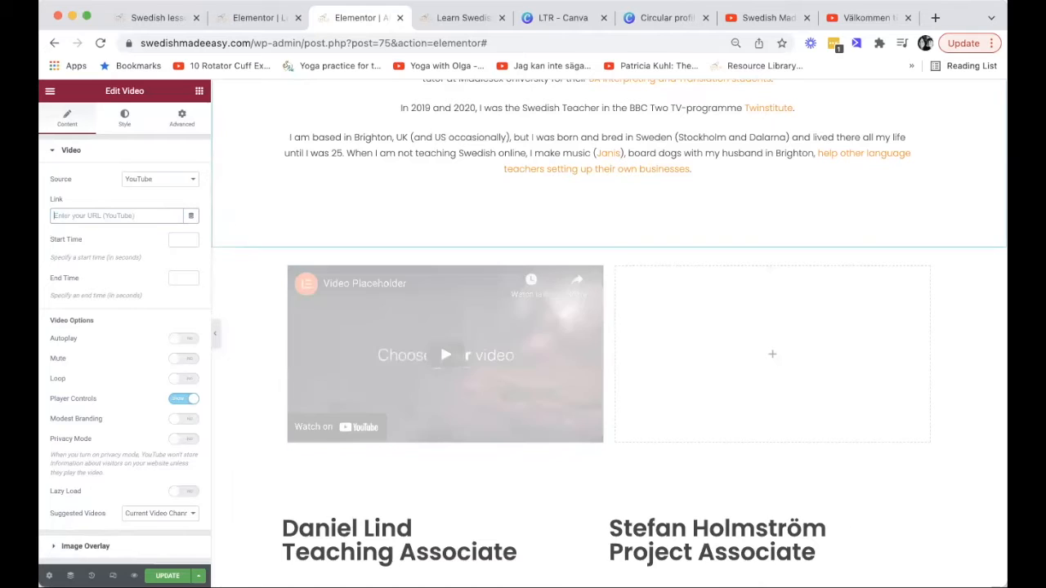
key("super+v")
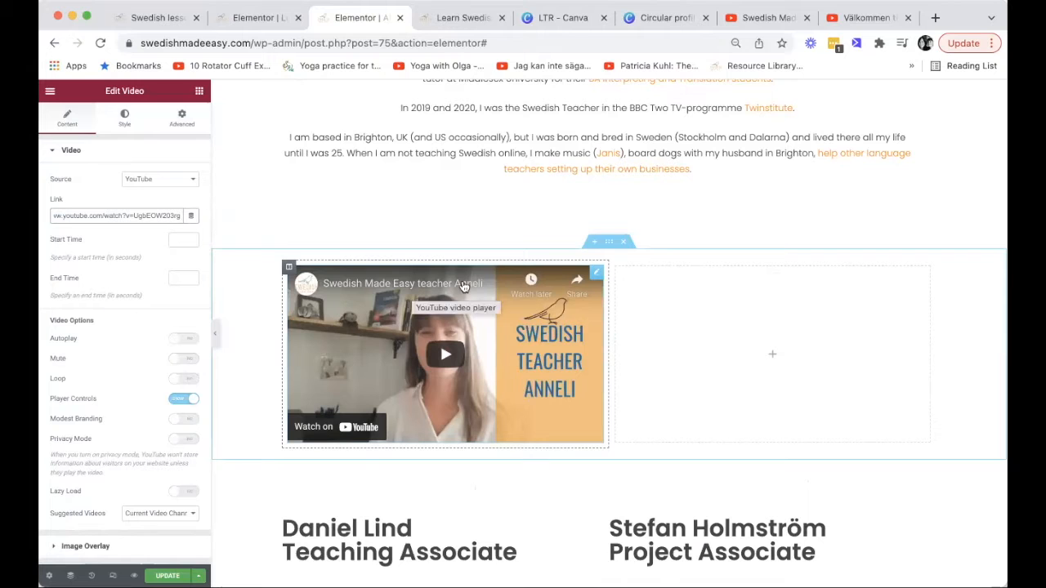
Add a second Video widget to the empty right column beside the teacher video
left_click(52, 92)
left_click(52, 92)
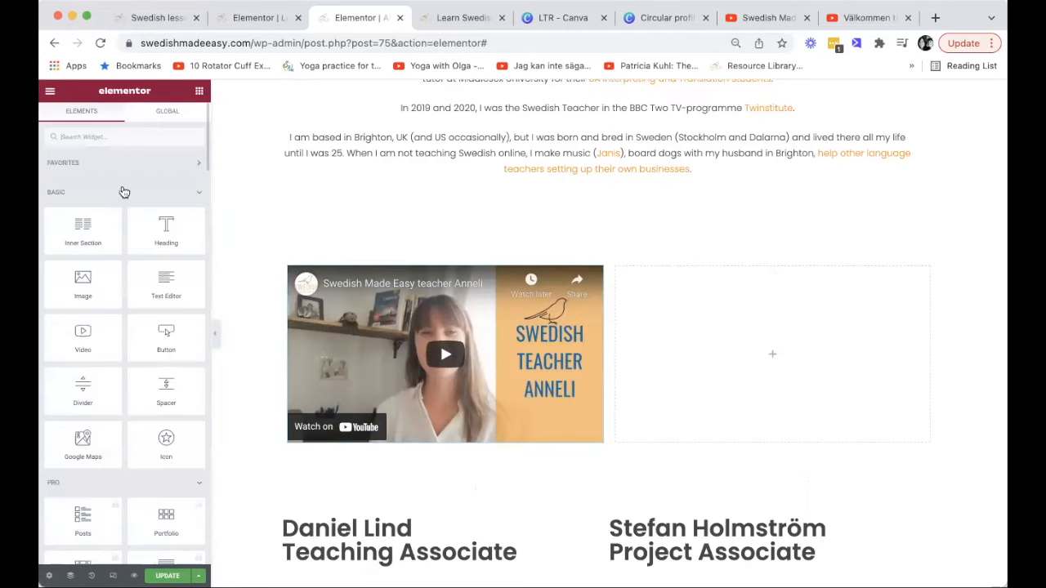
left_click_drag(701, 330, 765, 353)
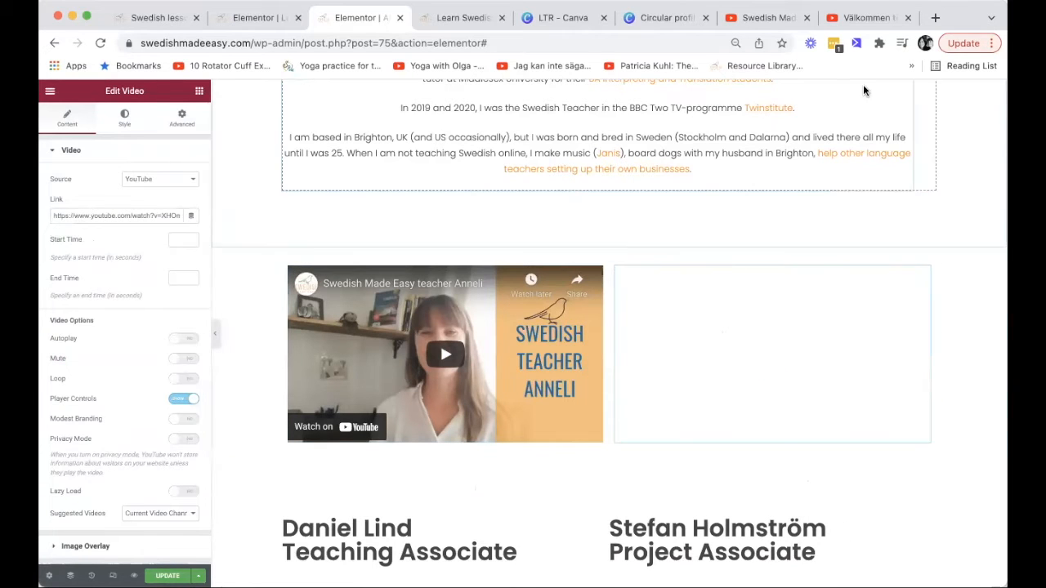
Replace the right video's placeholder link with the URL of the YouTube video "Välkommen till Swedish Made Easy"
left_click(866, 20)
left_click(268, 46)
key("ctrl+c")
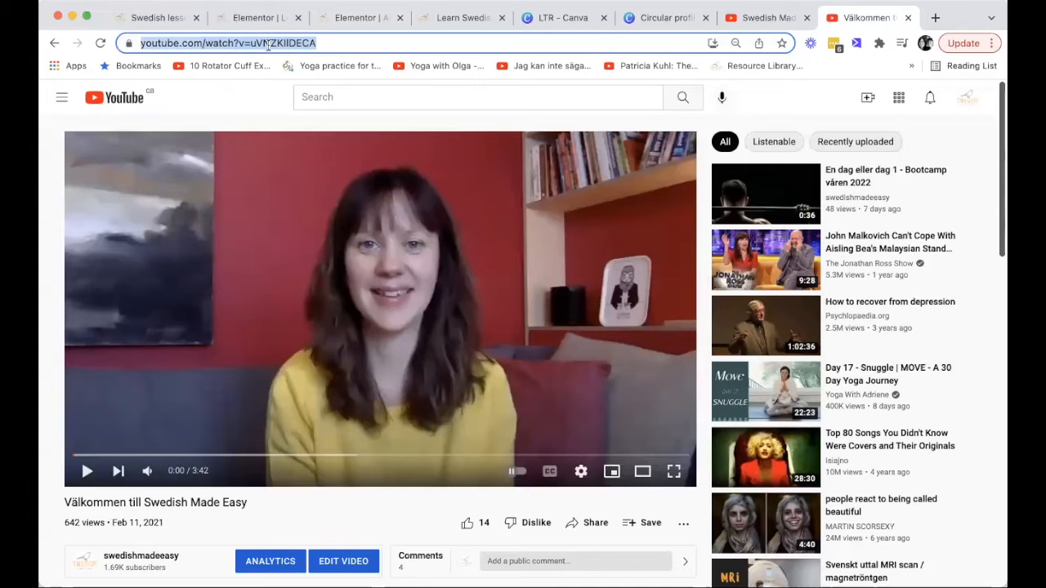
left_click(463, 19)
left_click(354, 20)
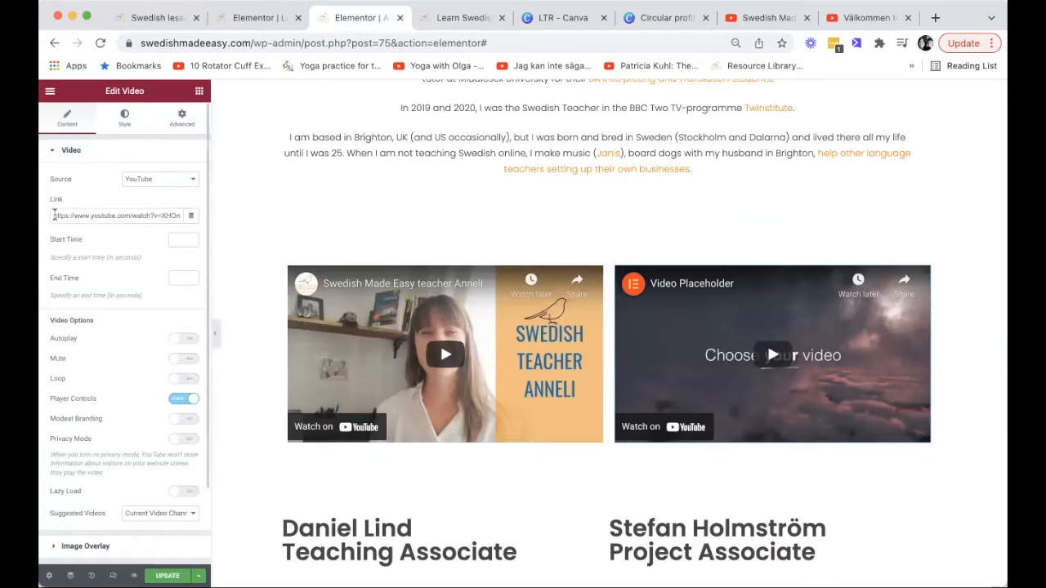
left_click_drag(51, 215, 218, 217)
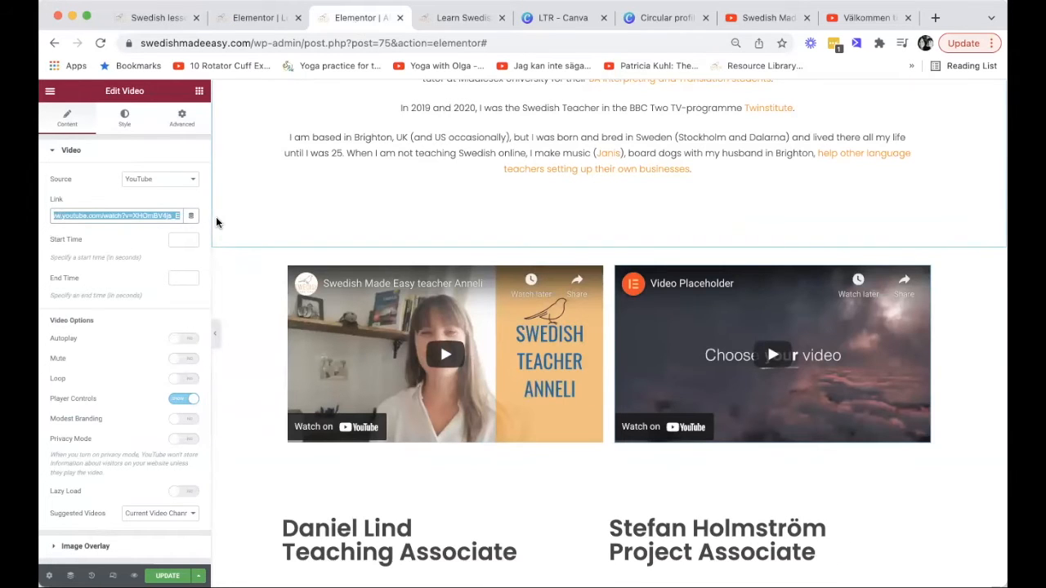
key("BackSpace")
key("ctrl+v")
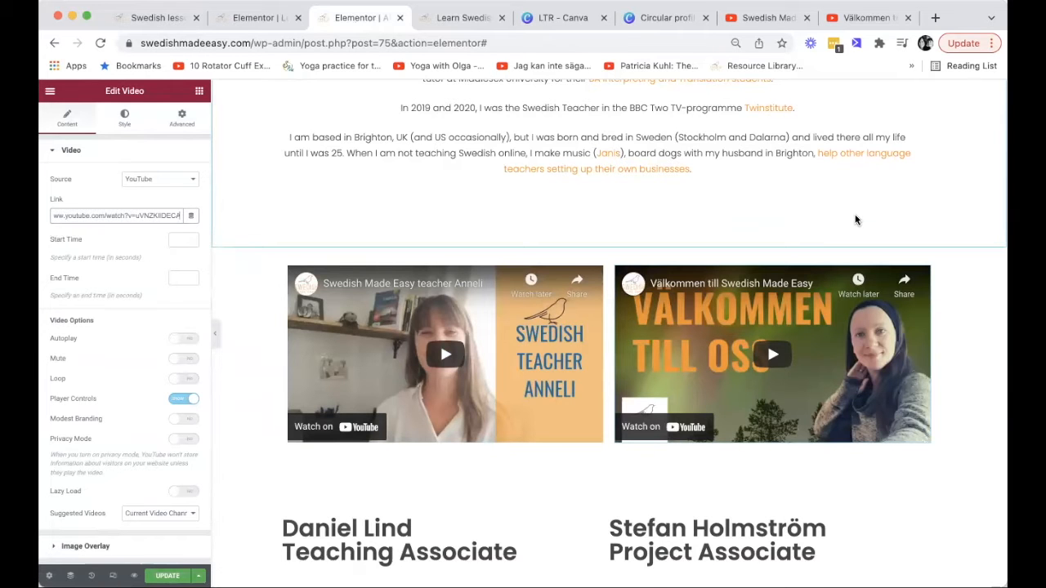
Give the founder's portrait image unlinked padding of 20 at the top and 20 at the bottom
scroll(856, 219, "up", 5)
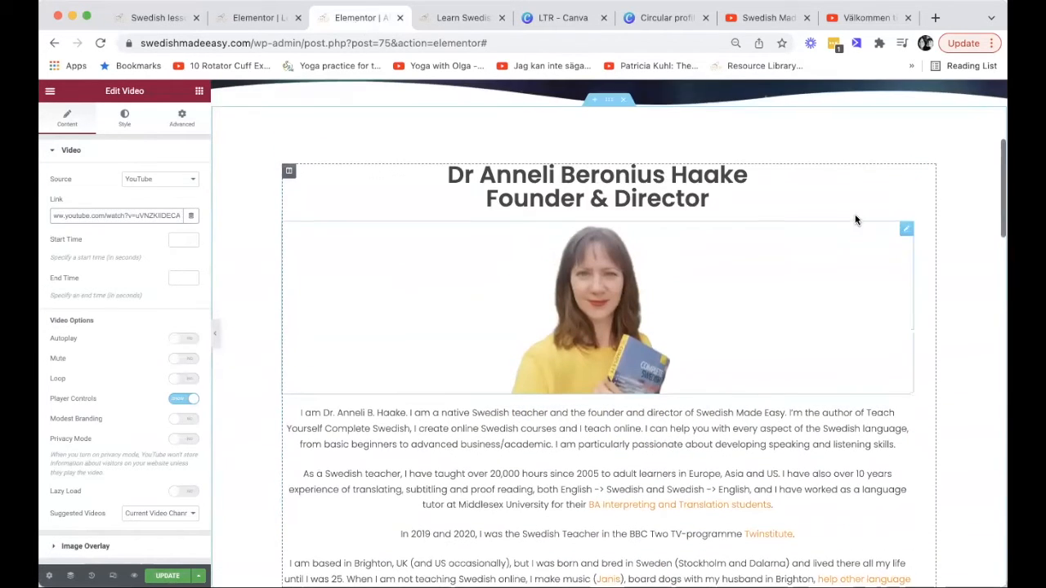
scroll(810, 322, "down", 3)
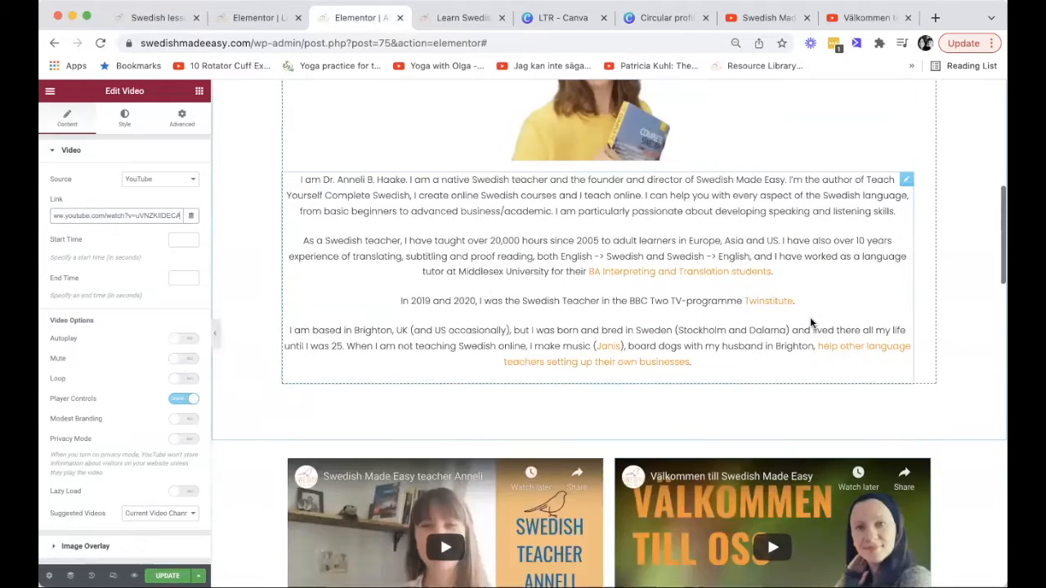
scroll(810, 322, "down", 5)
scroll(810, 322, "up", 3)
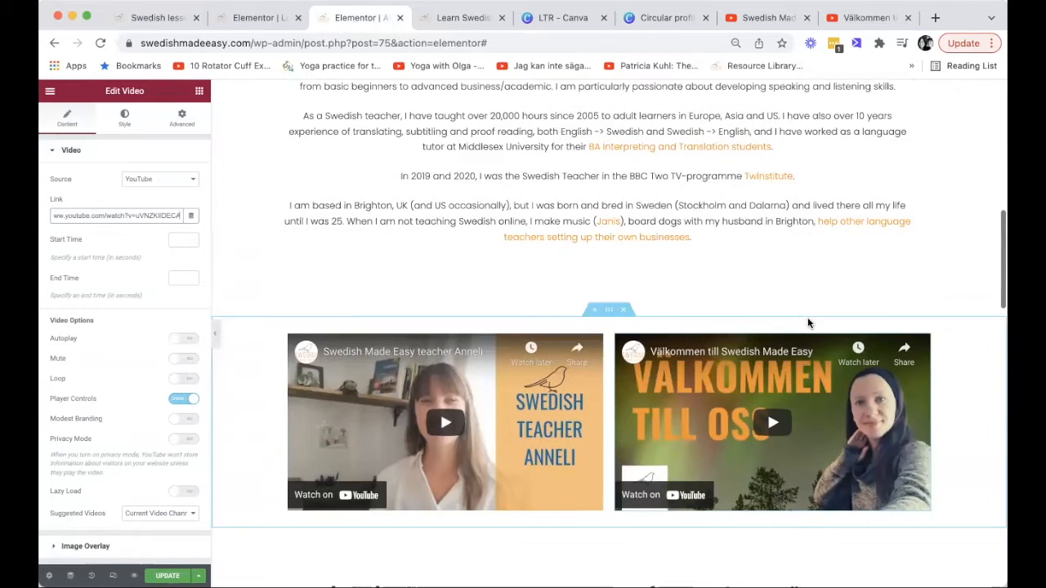
scroll(616, 196, "up", 2)
scroll(615, 196, "up", 3)
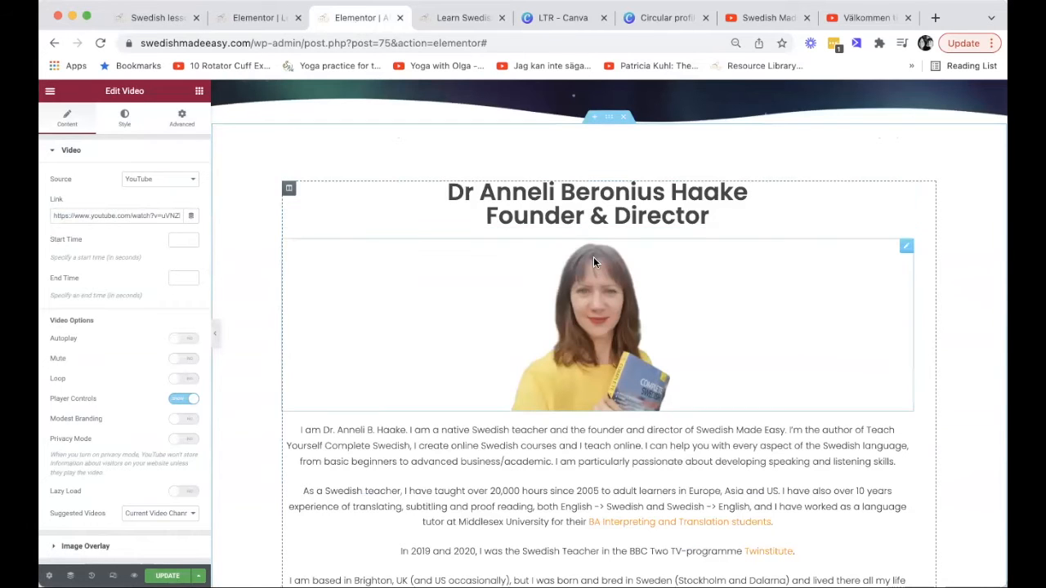
left_click(905, 248)
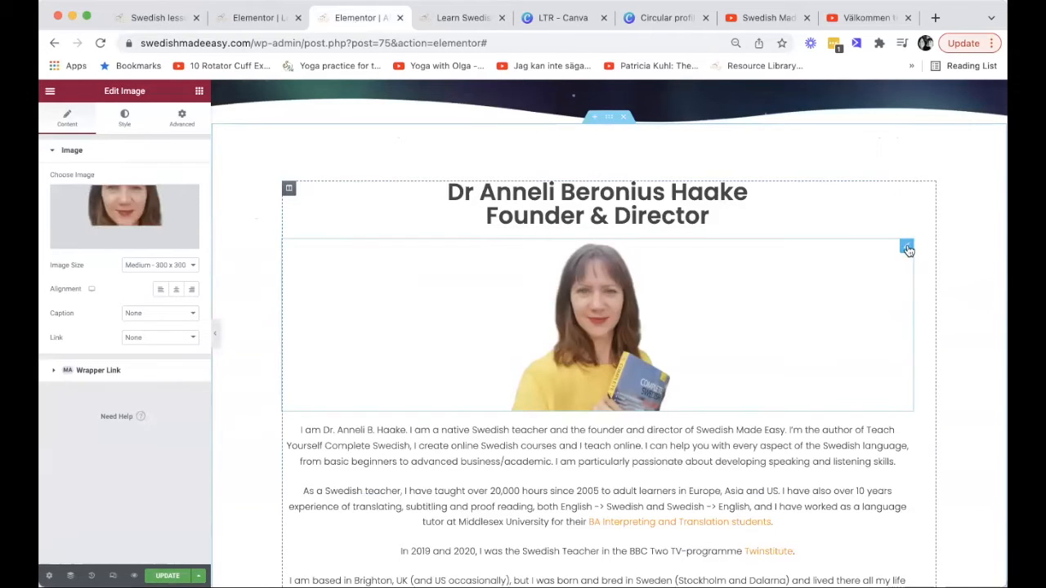
left_click(182, 119)
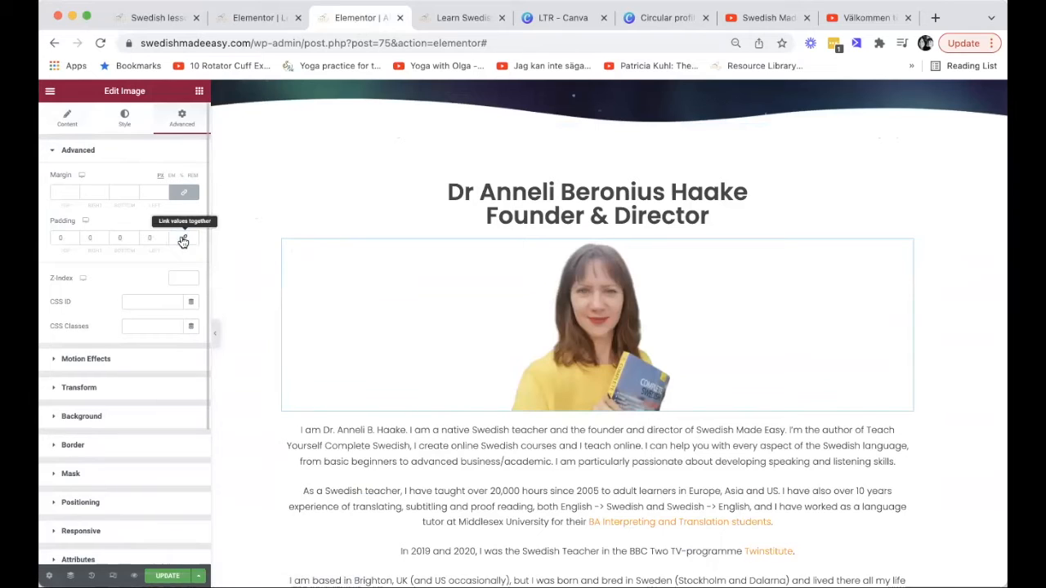
left_click(61, 237)
type("20")
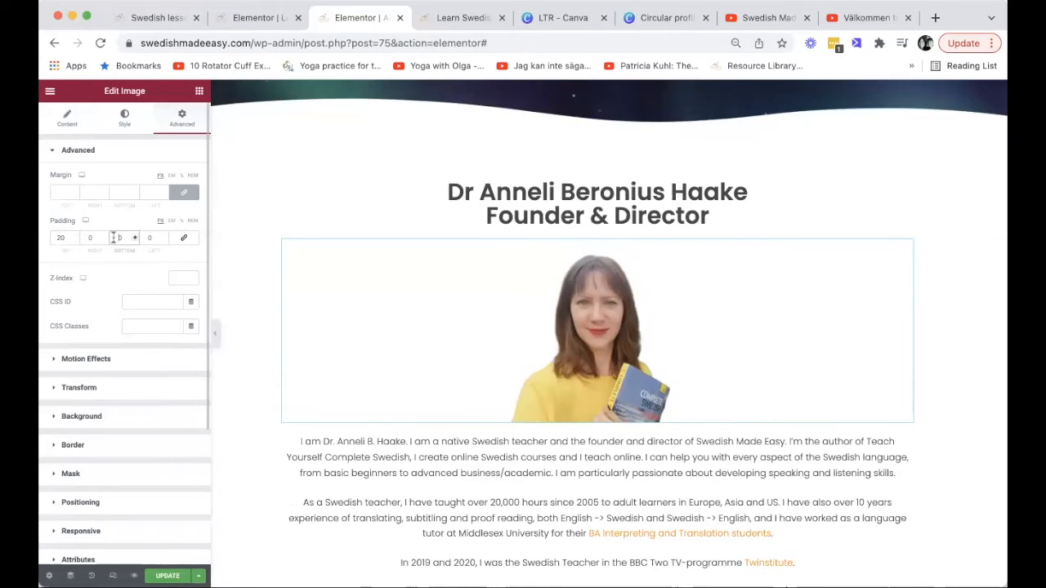
type("2")
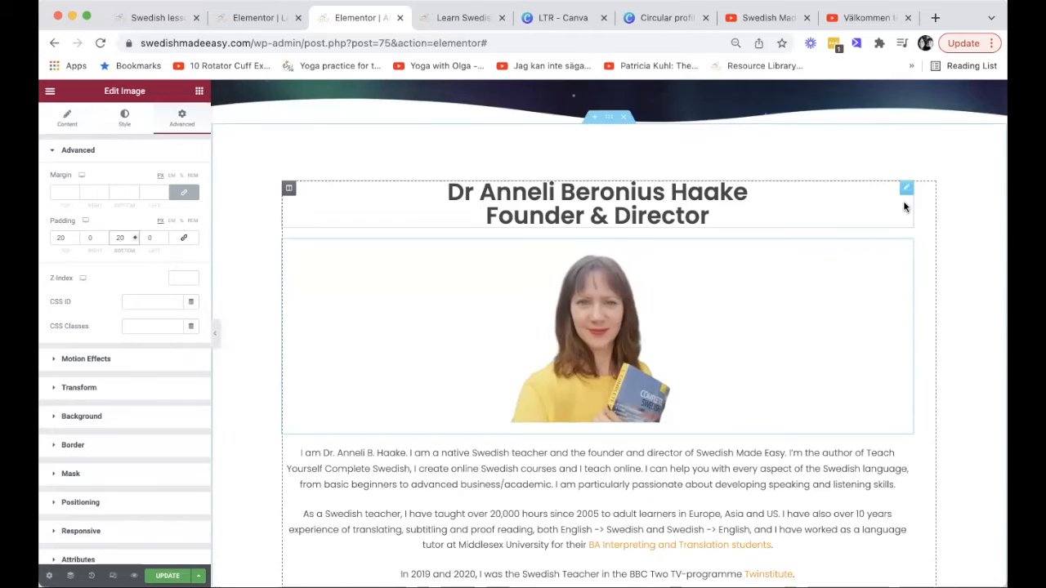
scroll(965, 328, "down", 5)
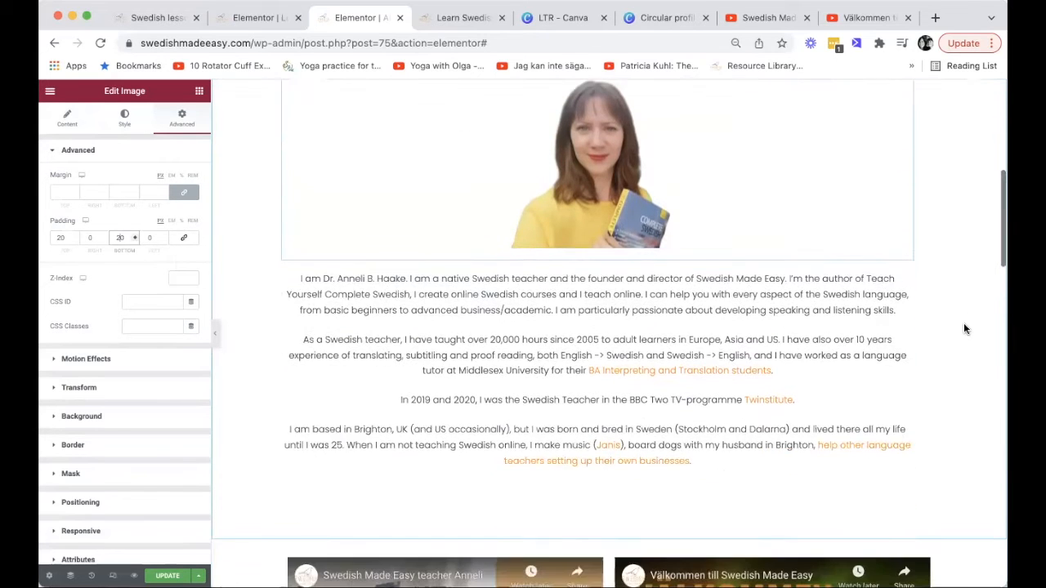
scroll(964, 329, "down", 3)
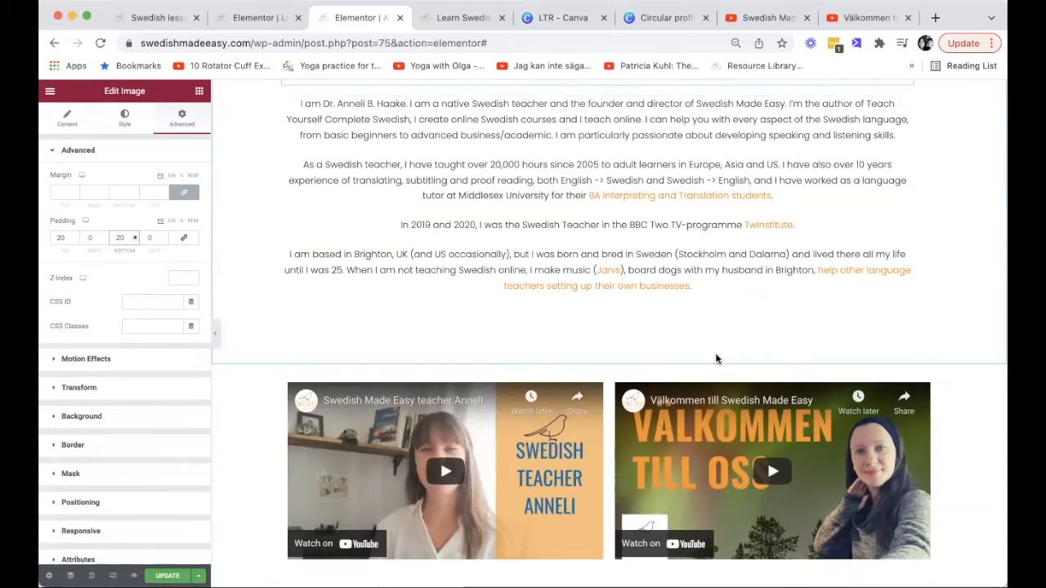
scroll(756, 263, "up", 5)
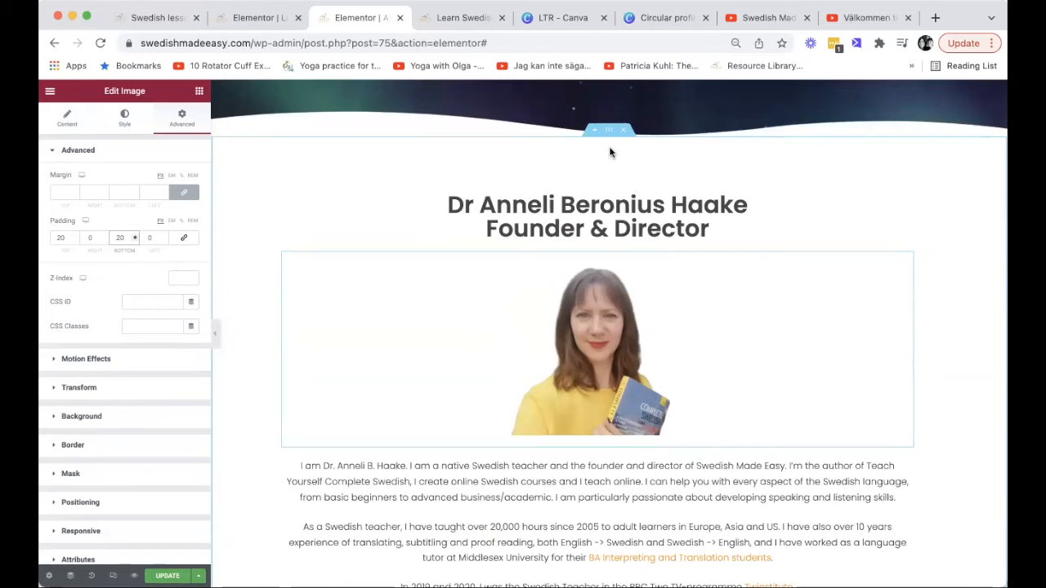
Set the bottom padding of the Founder & Director section to 0 px, keeping its top padding at 100
left_click(608, 132)
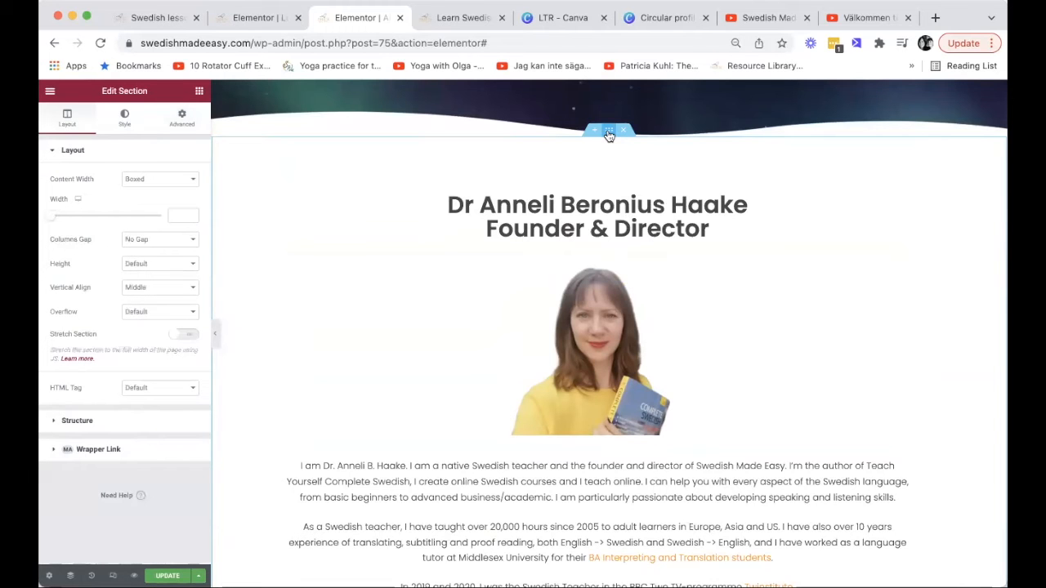
scroll(490, 434, "down", 5)
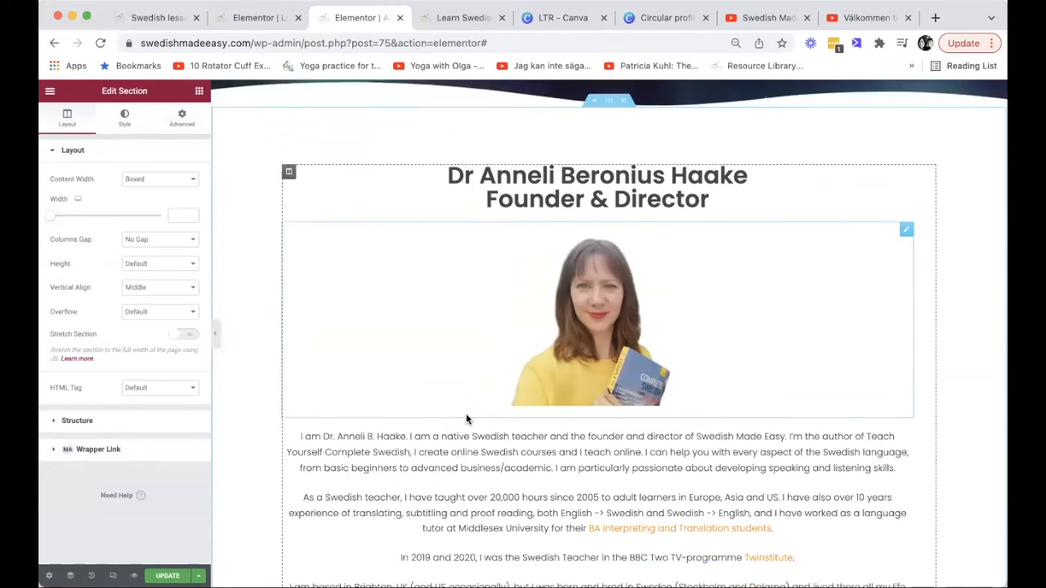
scroll(491, 318, "up", 5)
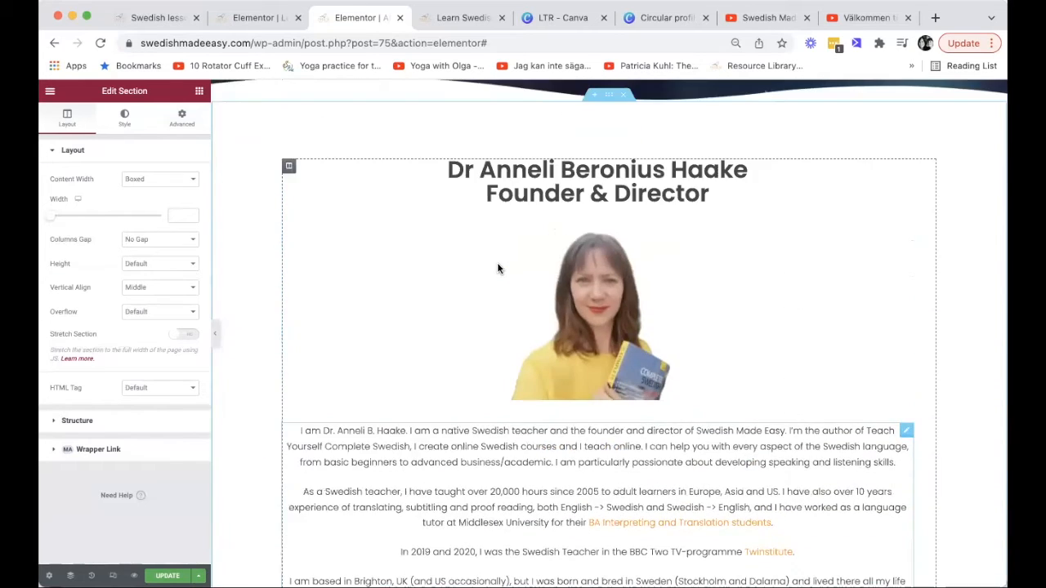
left_click(182, 117)
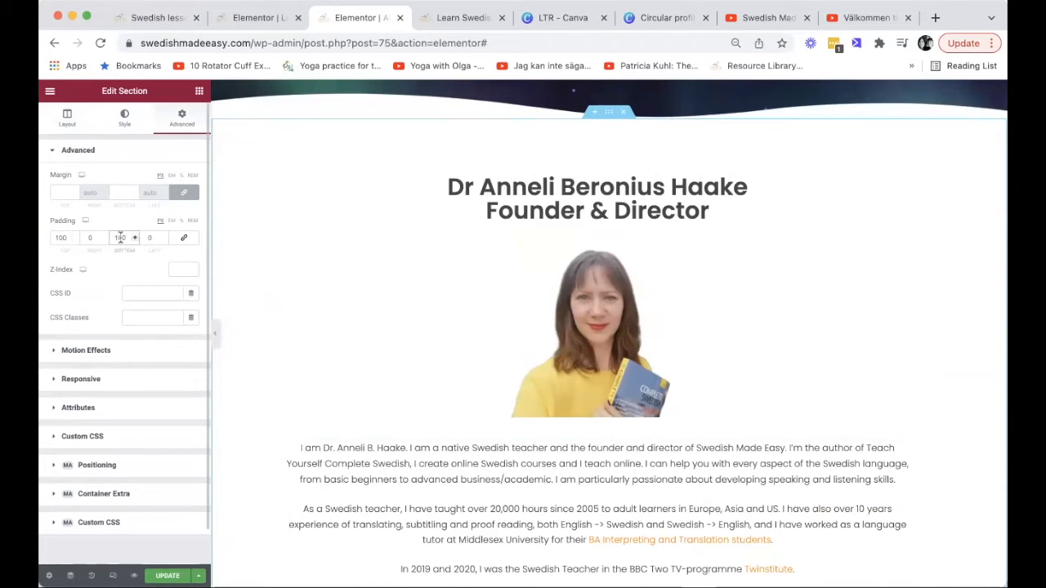
scroll(351, 282, "down", 5)
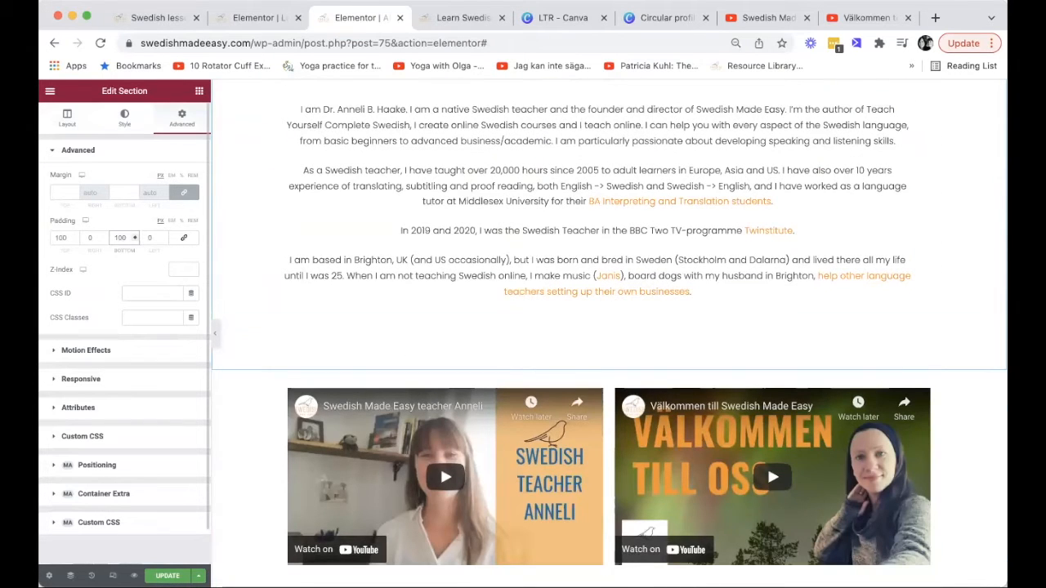
key("BackSpace")
key("BackSpace")
type("5")
scroll(655, 278, "down", 1)
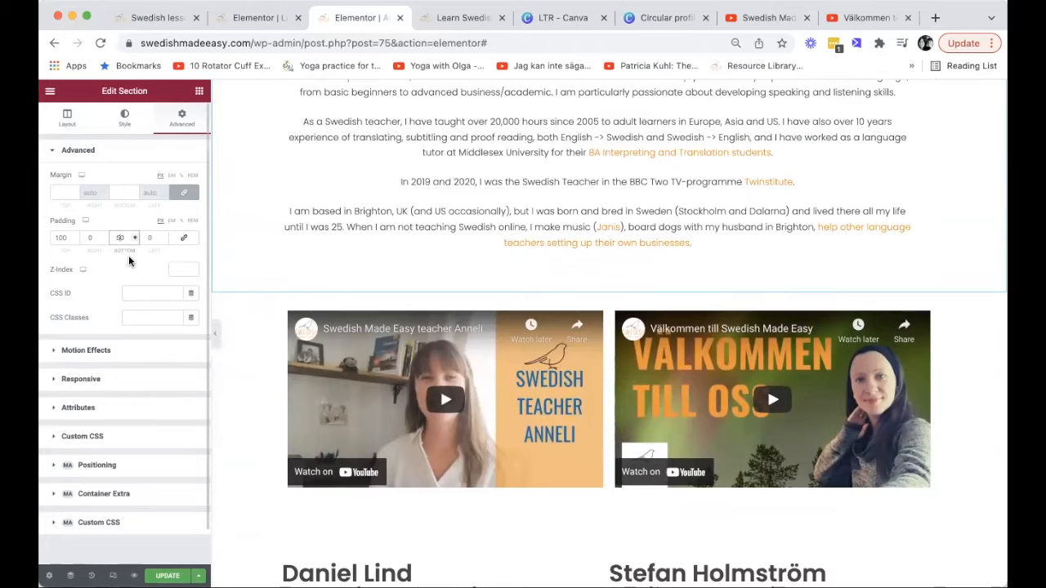
key("BackSpace")
type("2")
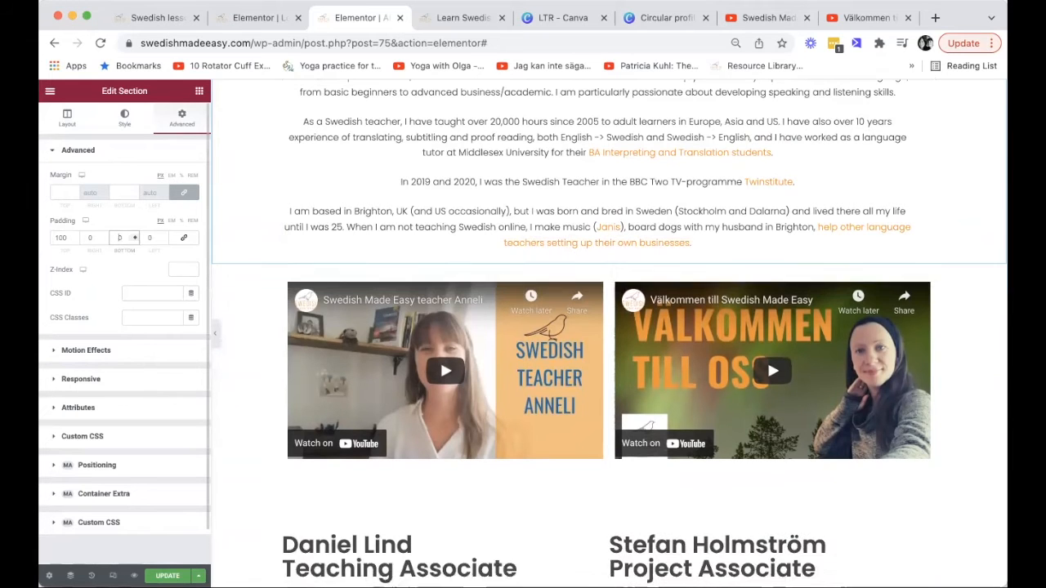
key("BackSpace")
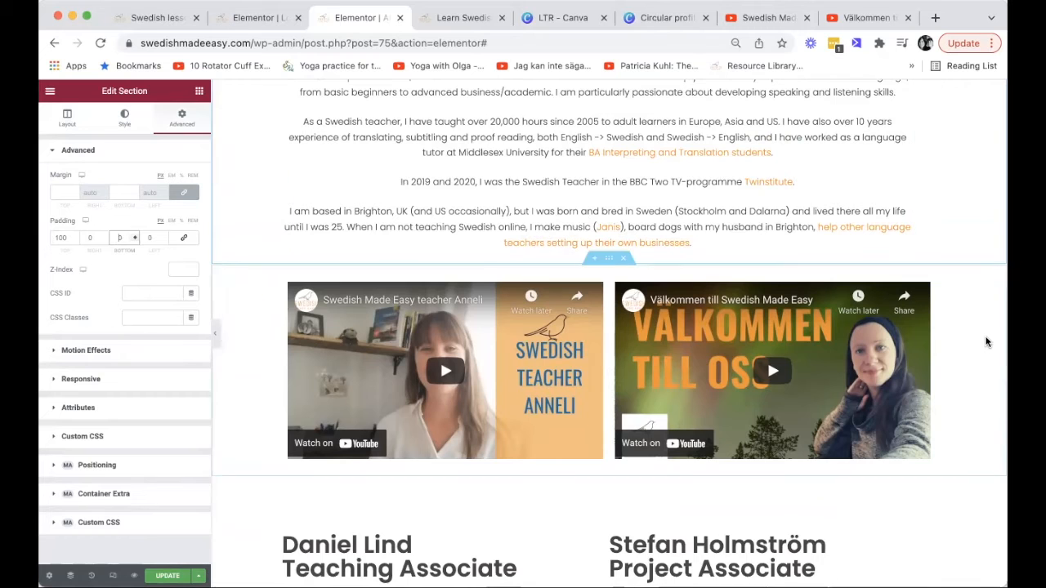
Delete the two video-call screenshot images below the video in the Teaching Associate column
scroll(986, 343, "up", 3)
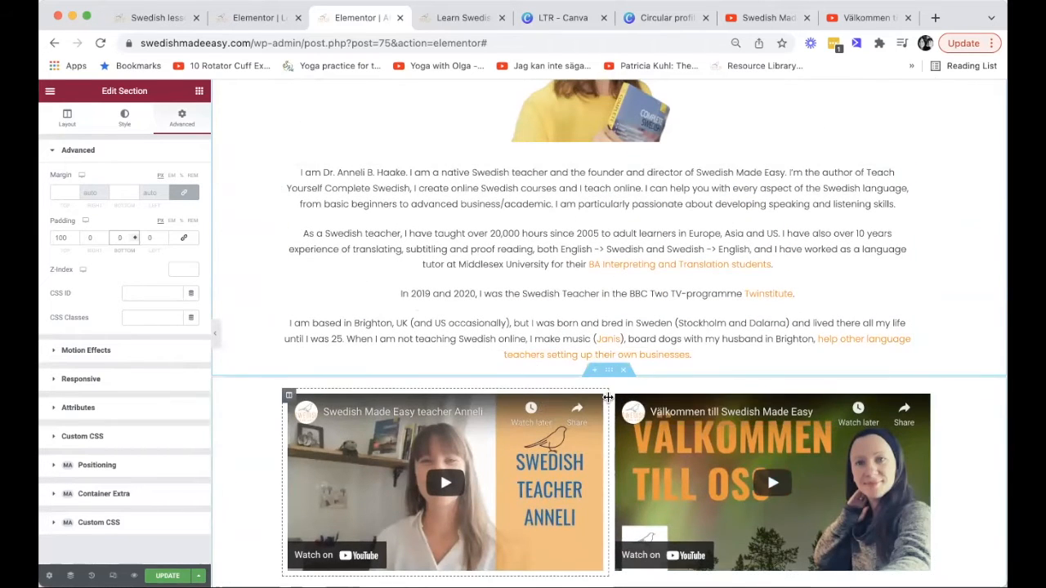
scroll(604, 343, "down", 6)
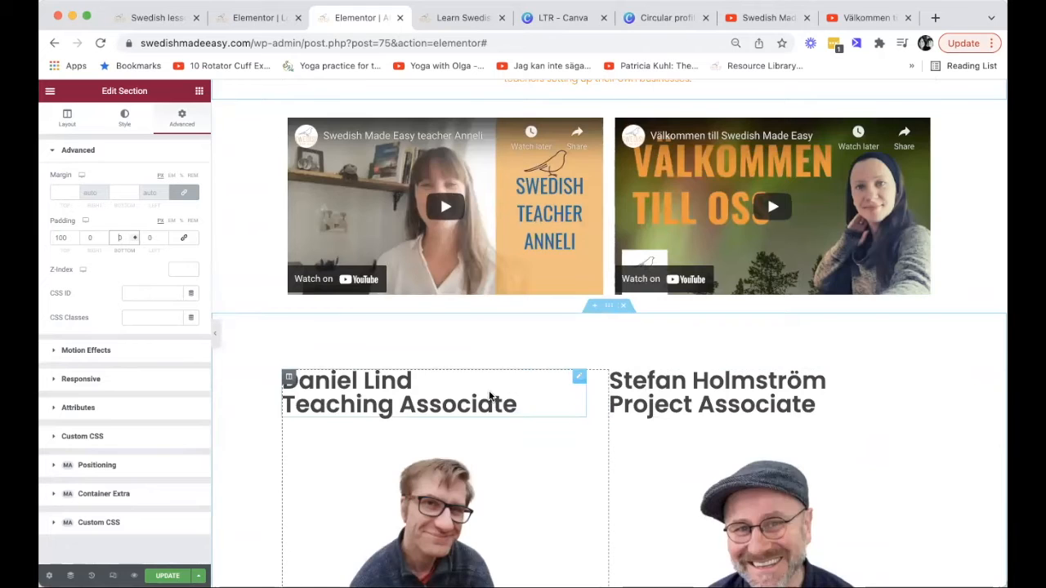
scroll(889, 338, "up", 10)
scroll(887, 338, "down", 15)
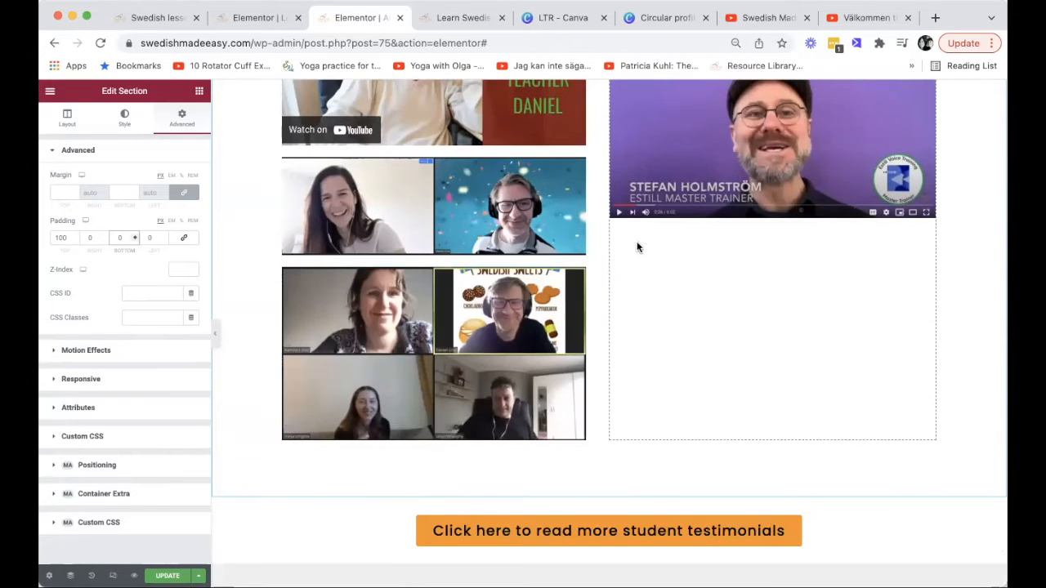
right_click(577, 169)
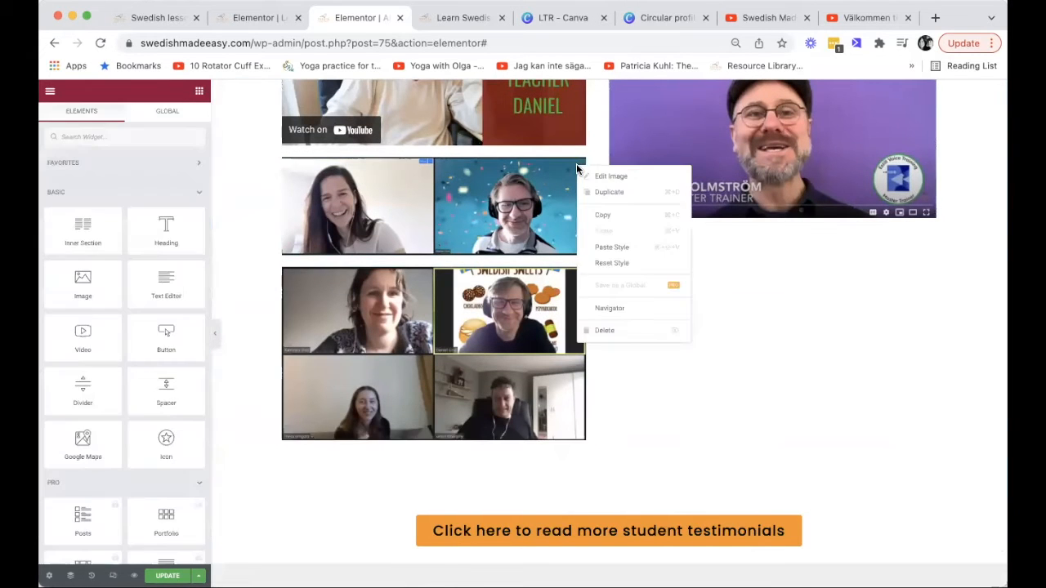
left_click(622, 333)
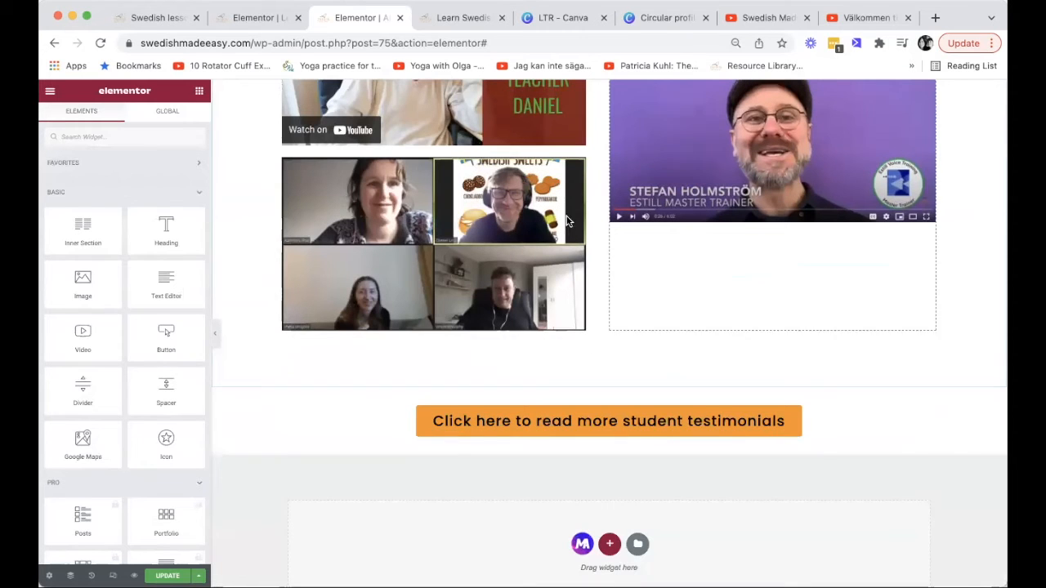
right_click(579, 170)
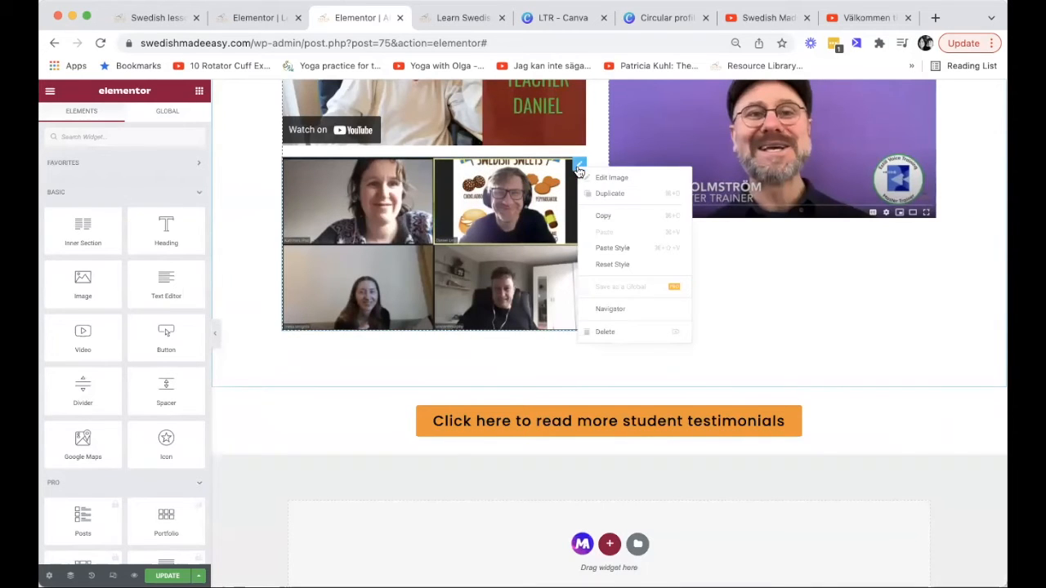
left_click(604, 332)
Delete the purple-background image below the Speak Like a Swede video in the Project Associate column
scroll(748, 278, "up", 3)
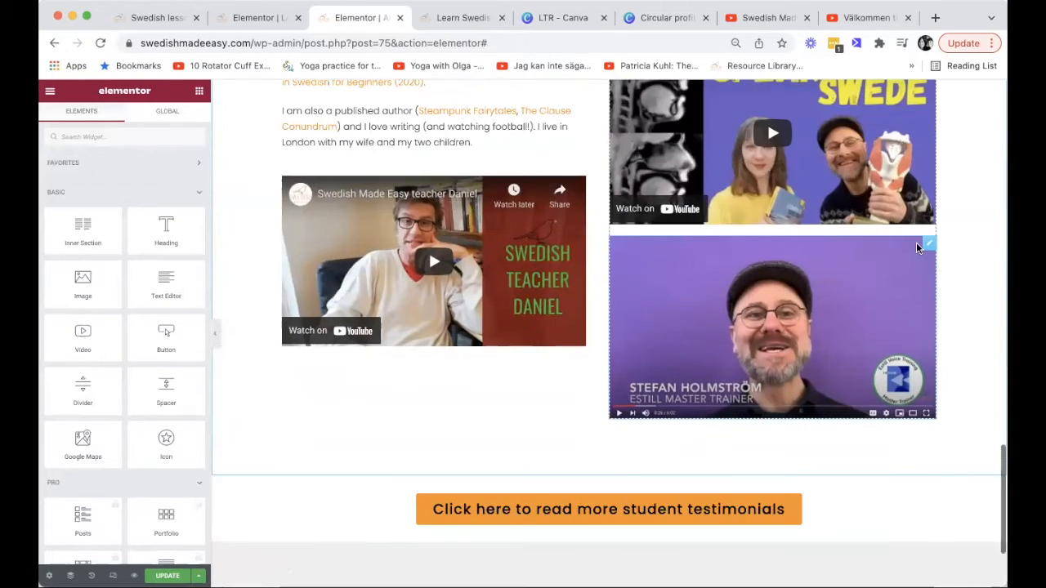
right_click(933, 248)
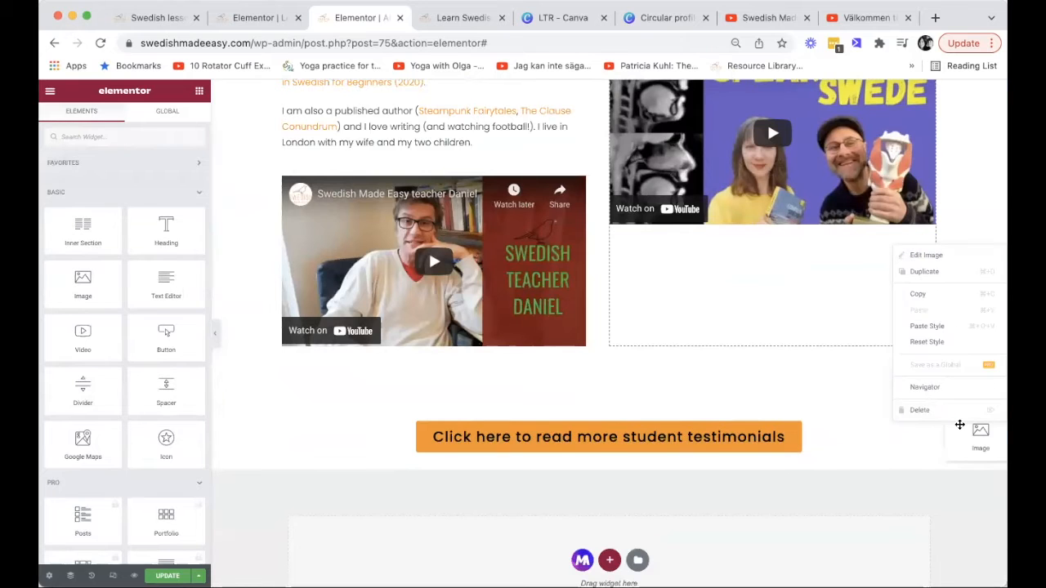
left_click(951, 411)
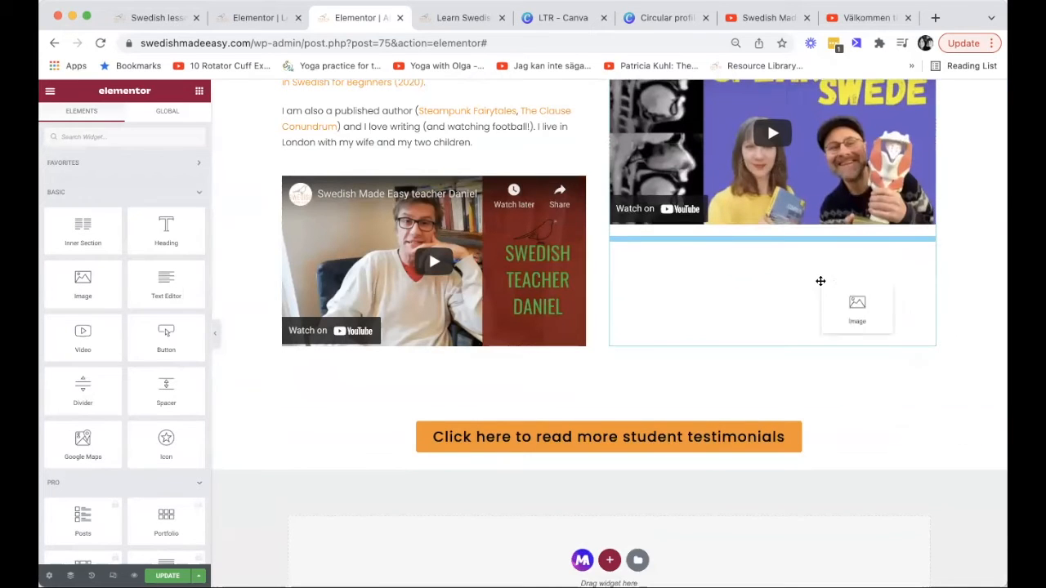
Center the heading of the Teaching Associate column
scroll(800, 270, "up", 3)
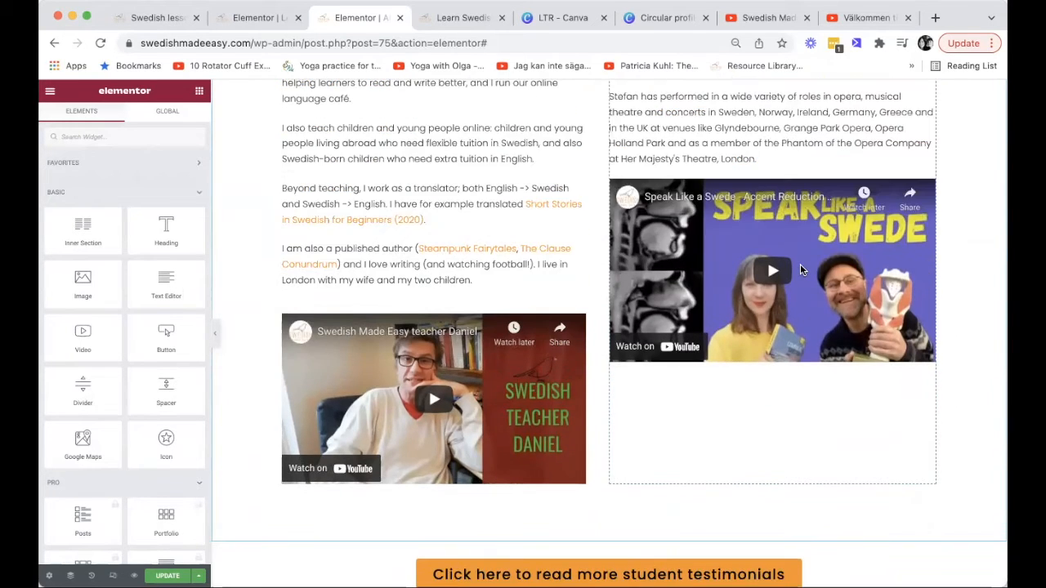
scroll(800, 270, "up", 5)
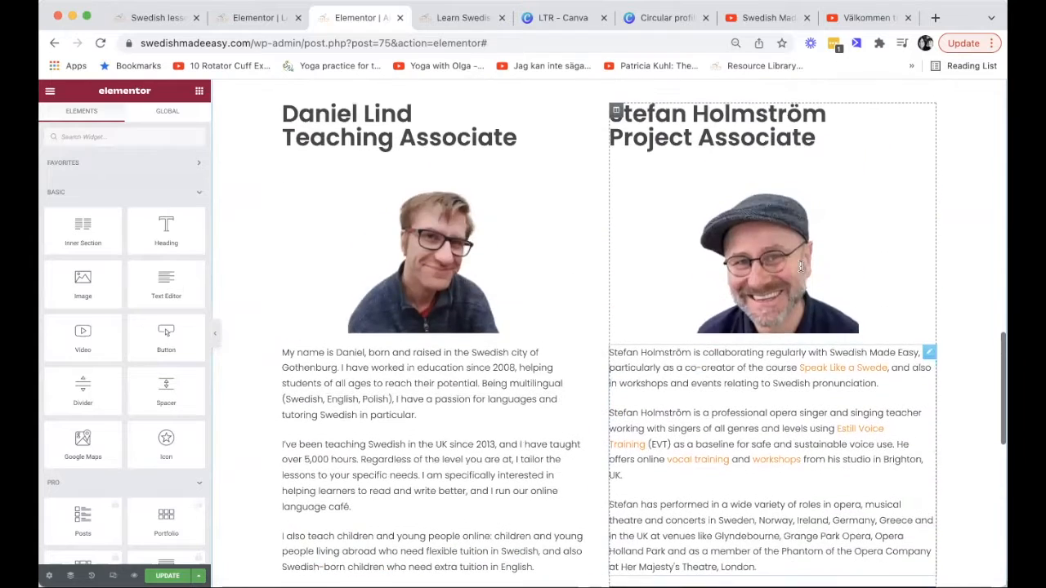
scroll(412, 236, "up", 2)
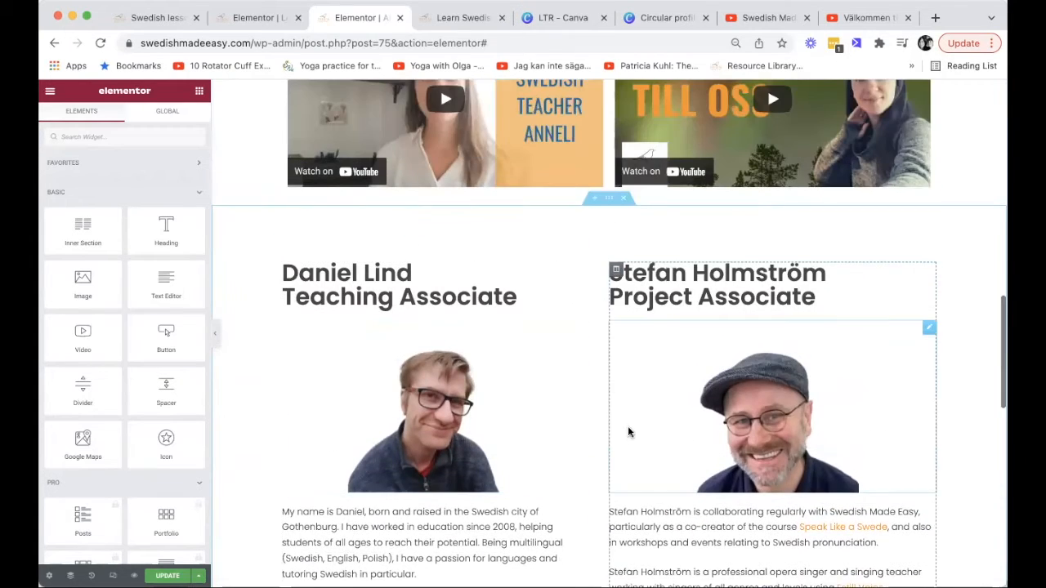
scroll(628, 429, "down", 3)
scroll(628, 431, "down", 3)
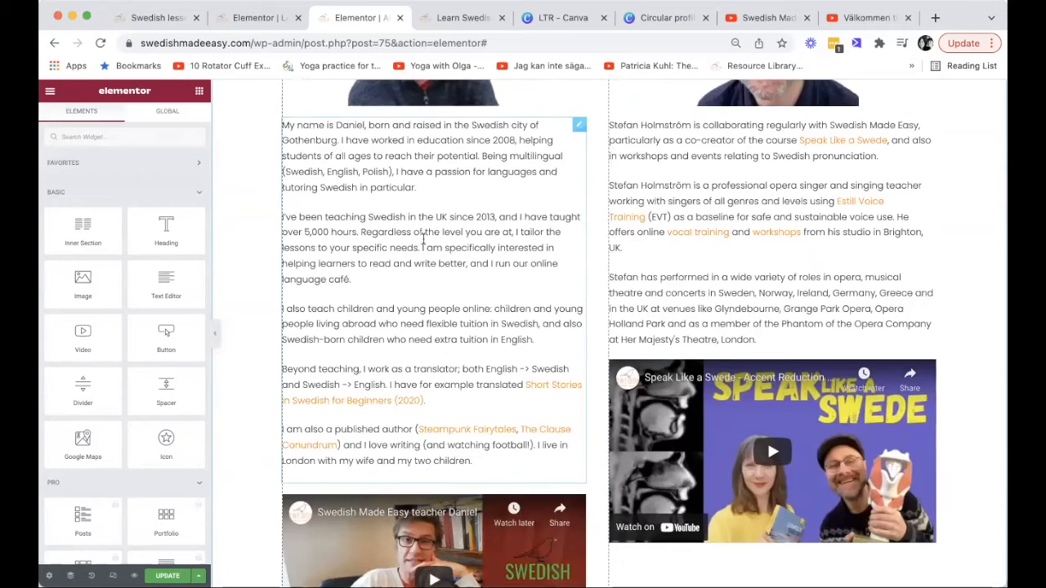
scroll(424, 237, "up", 5)
left_click(387, 220)
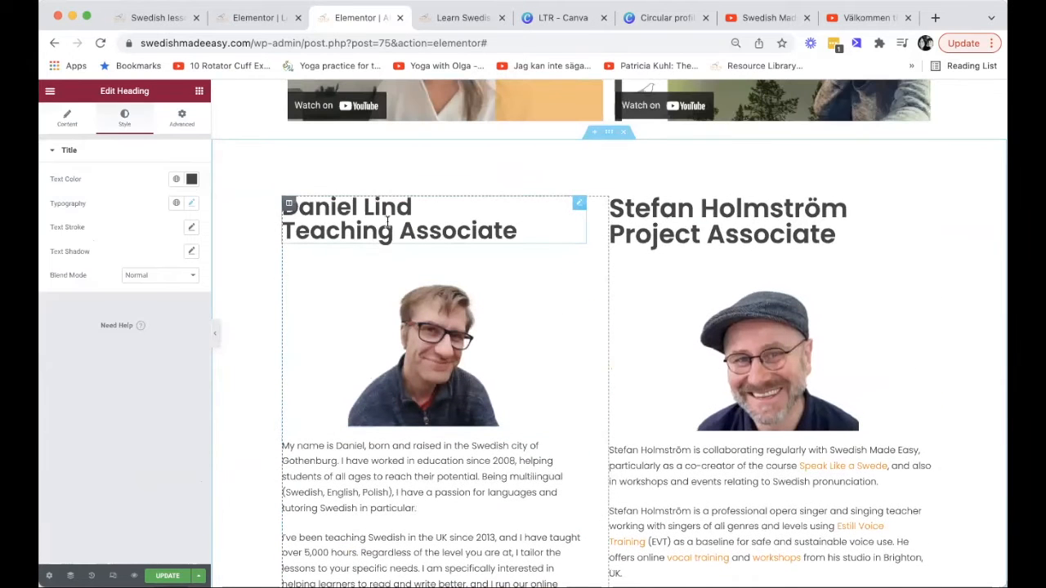
left_click(69, 118)
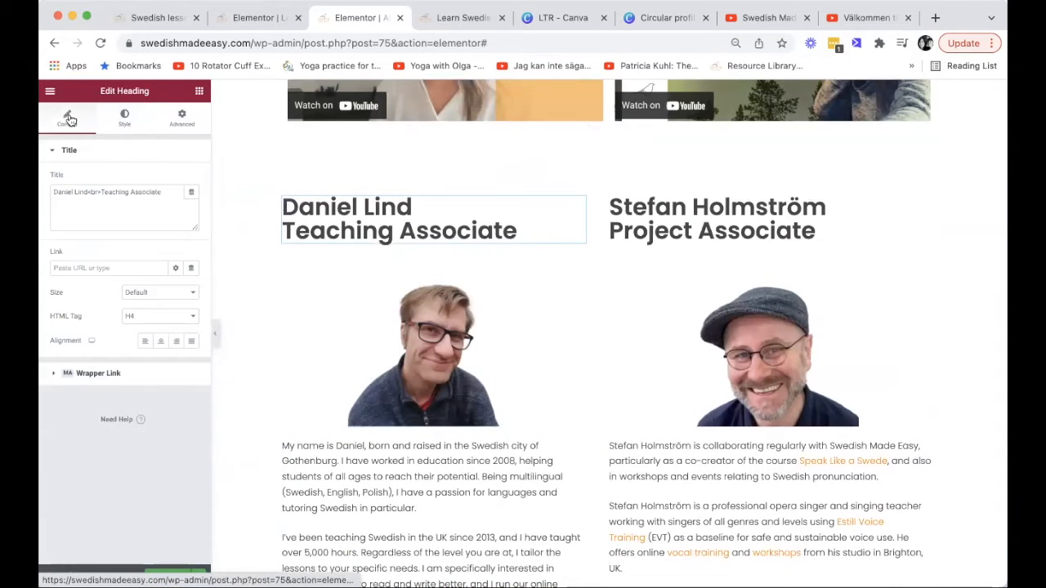
left_click(160, 341)
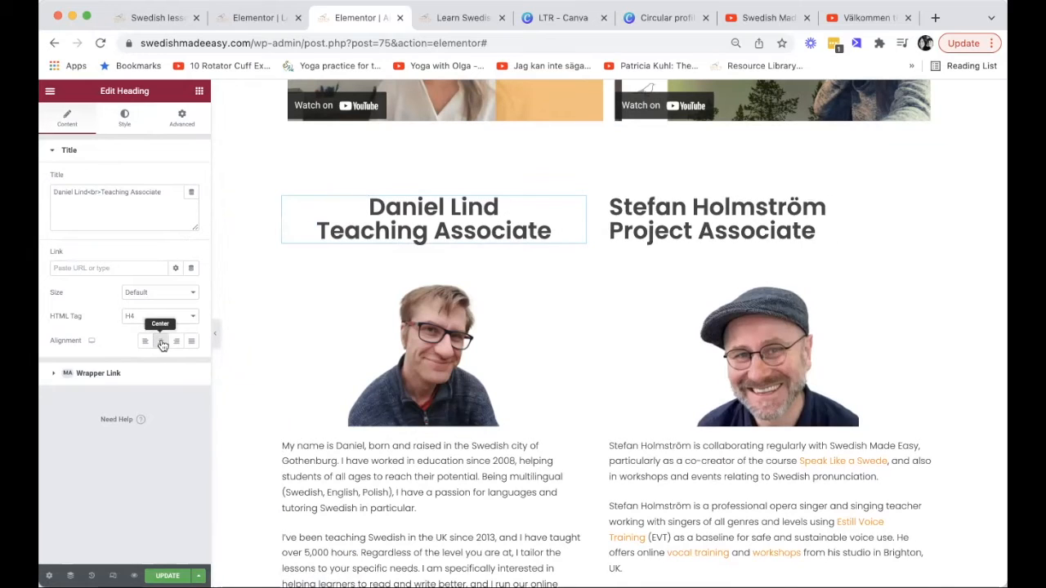
Center the heading of the Project Associate column
left_click(701, 214)
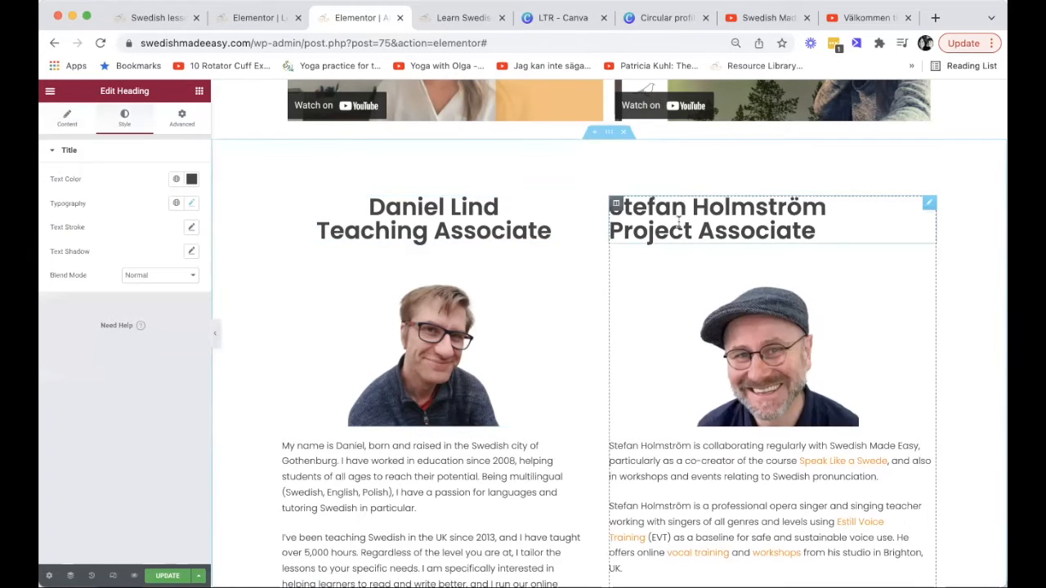
left_click(68, 121)
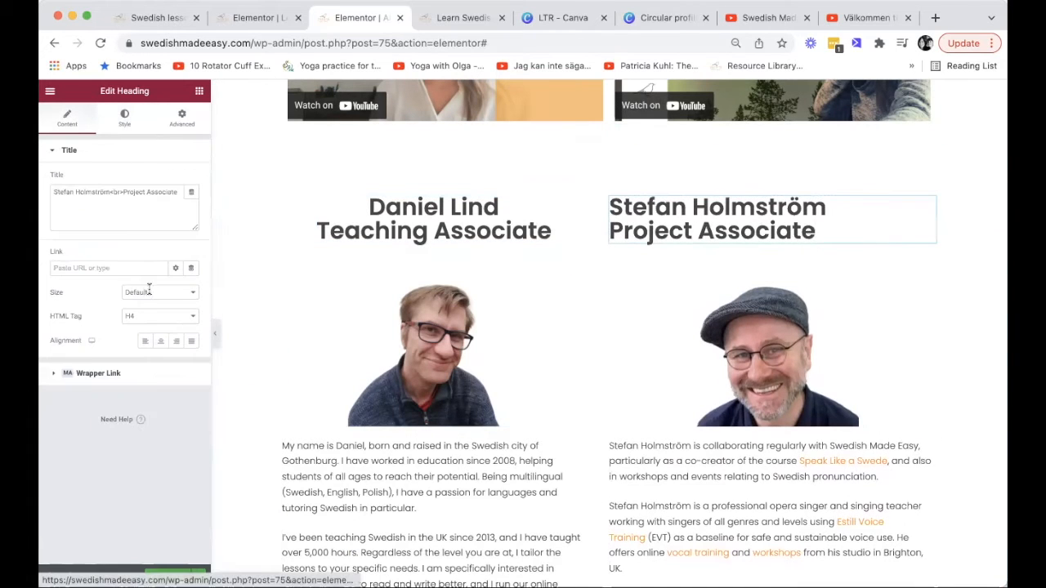
left_click(161, 342)
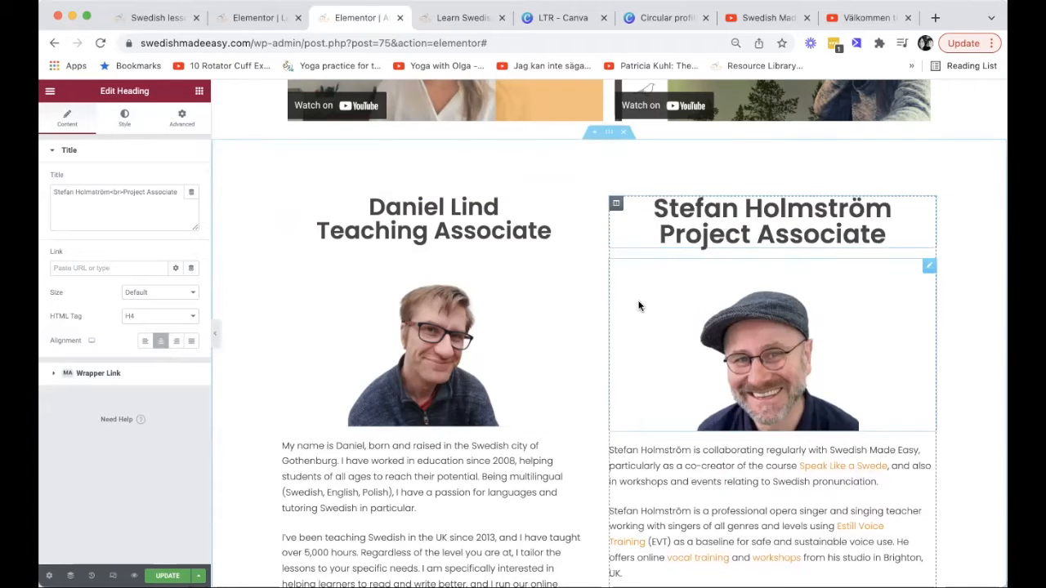
Examine the layout of both associate columns, comparing their portraits, biography texts and videos
scroll(640, 303, "down", 2)
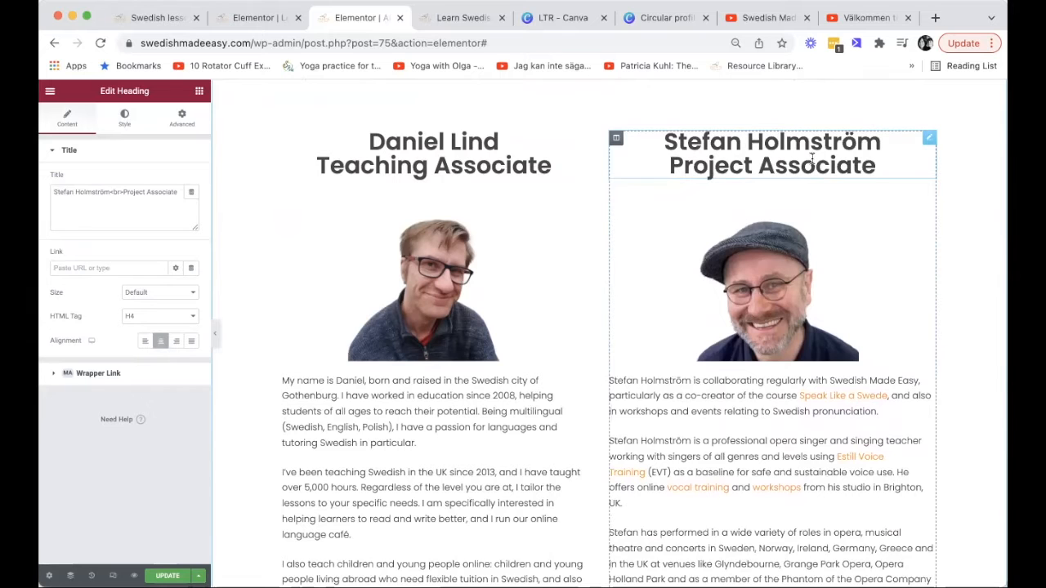
scroll(782, 190, "down", 2)
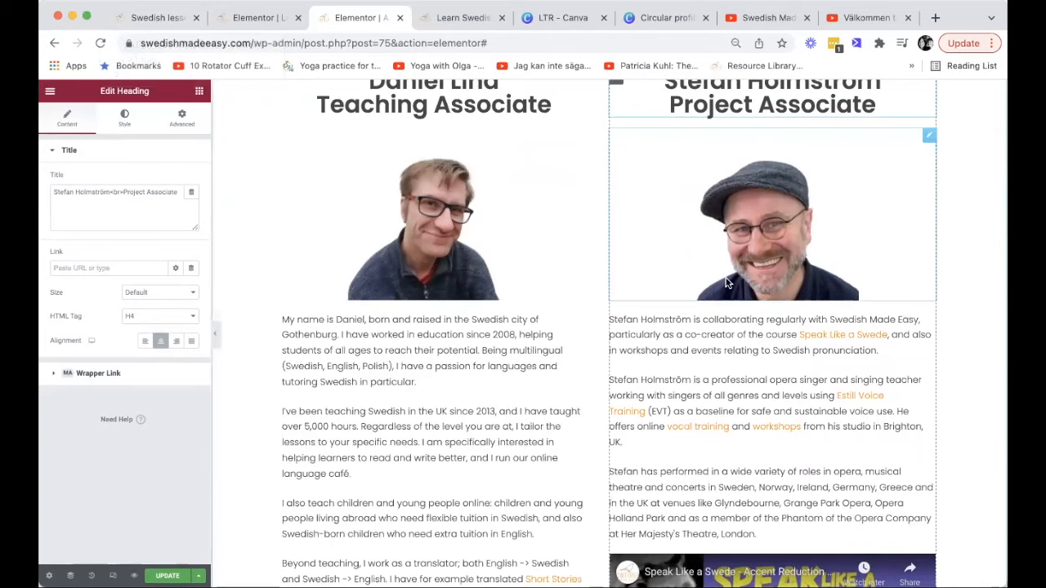
scroll(726, 282, "down", 6)
scroll(727, 282, "down", 5)
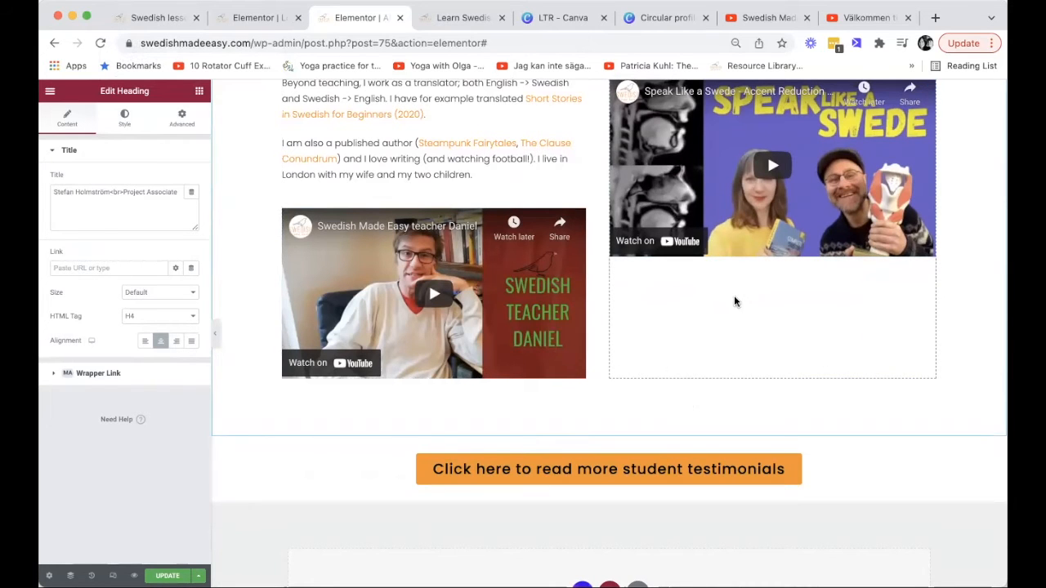
scroll(734, 296, "up", 3)
scroll(734, 296, "up", 2)
scroll(734, 296, "up", 1)
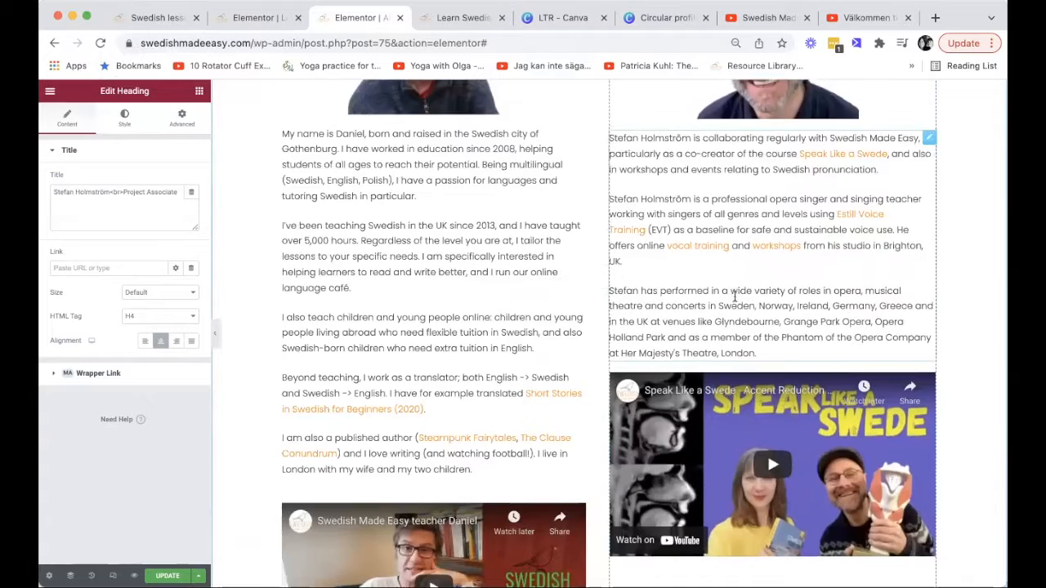
scroll(733, 296, "down", 4)
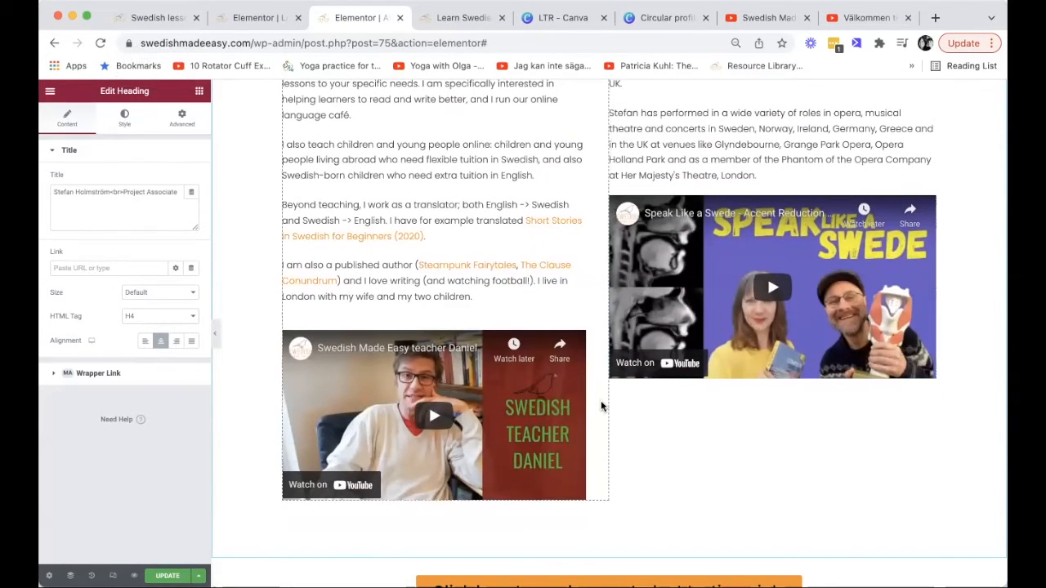
scroll(709, 370, "up", 4)
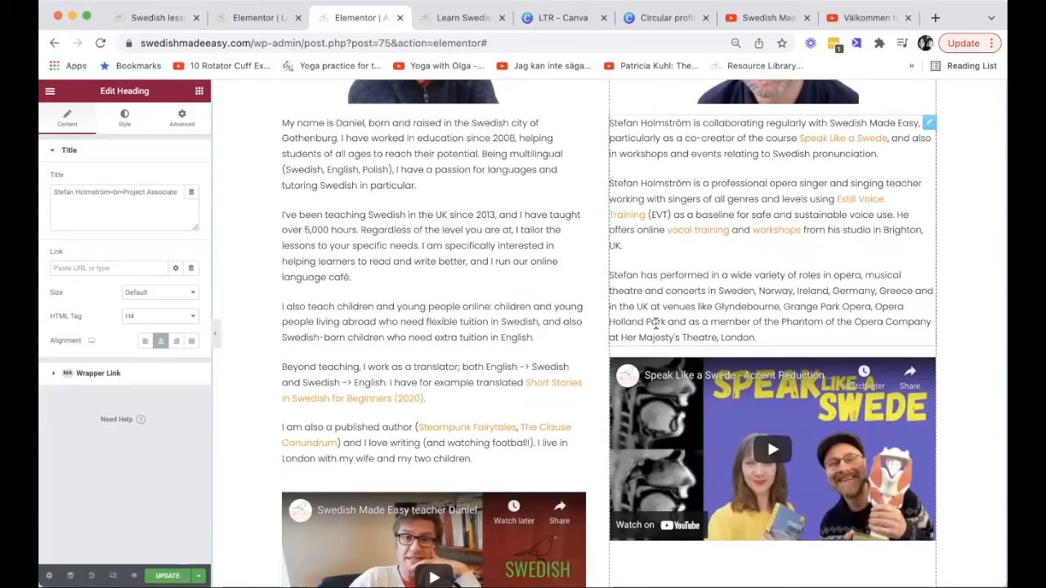
scroll(657, 325, "down", 6)
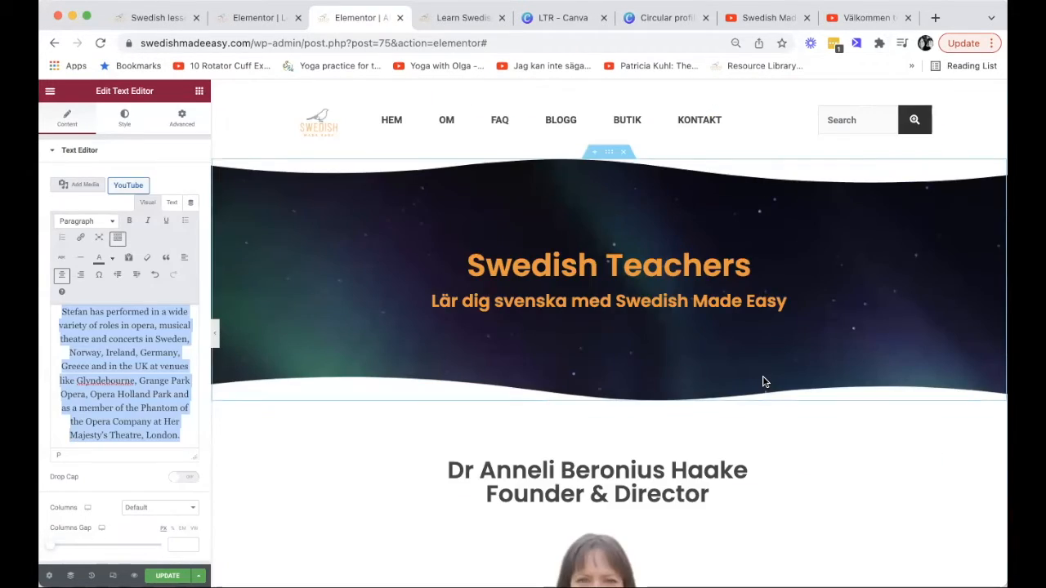
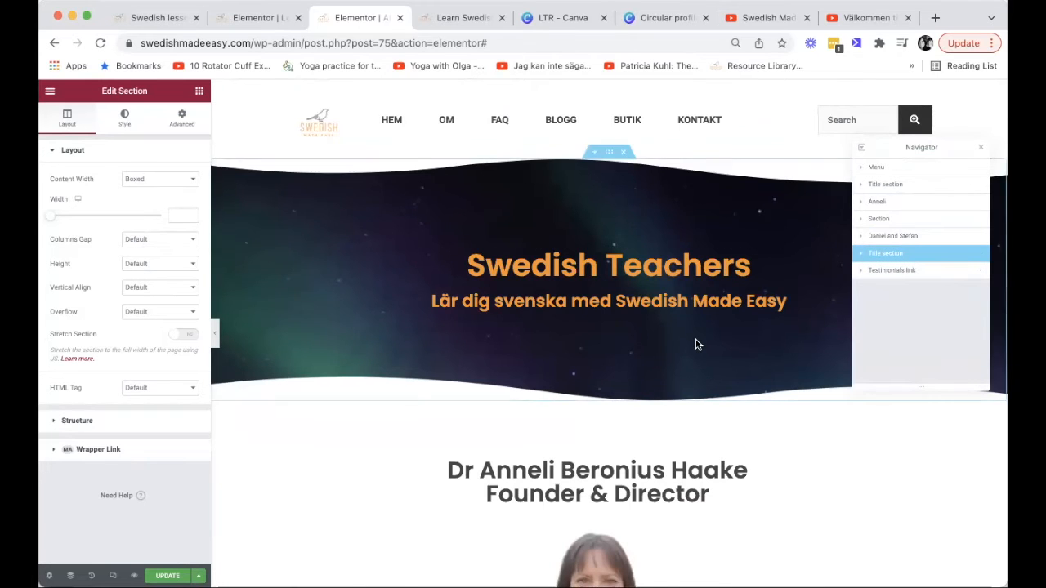
Delete both headings from the duplicated title section above the student testimonials button
scroll(694, 343, "down", 10)
scroll(695, 344, "down", 12)
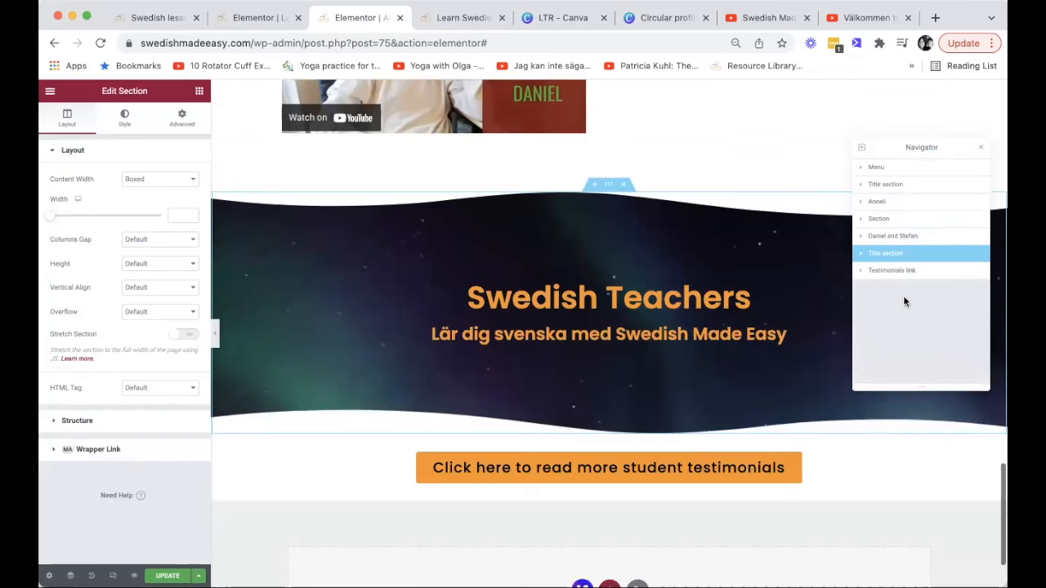
left_click(861, 256)
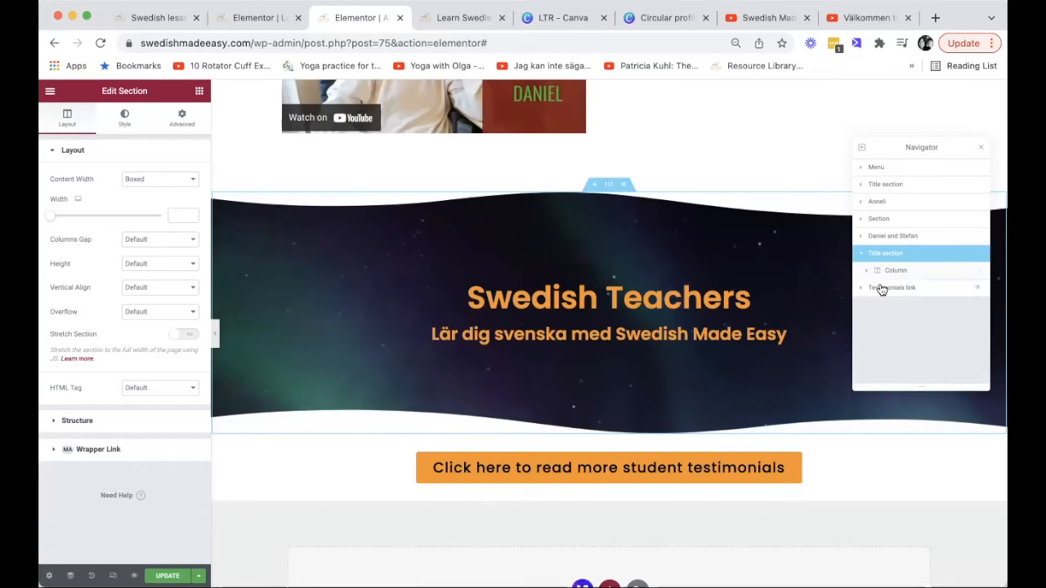
left_click(868, 270)
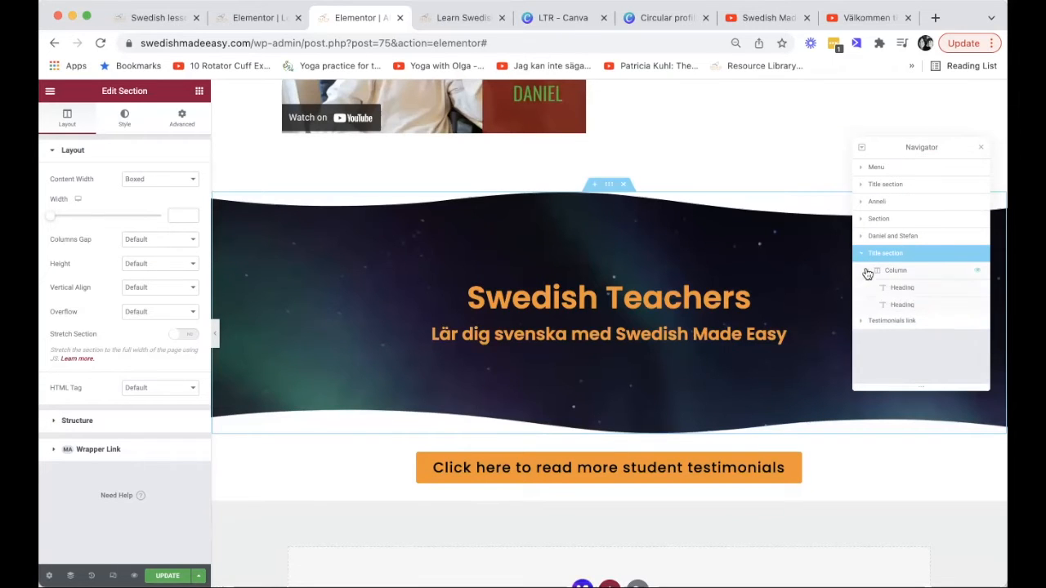
left_click(911, 289)
left_click(916, 304)
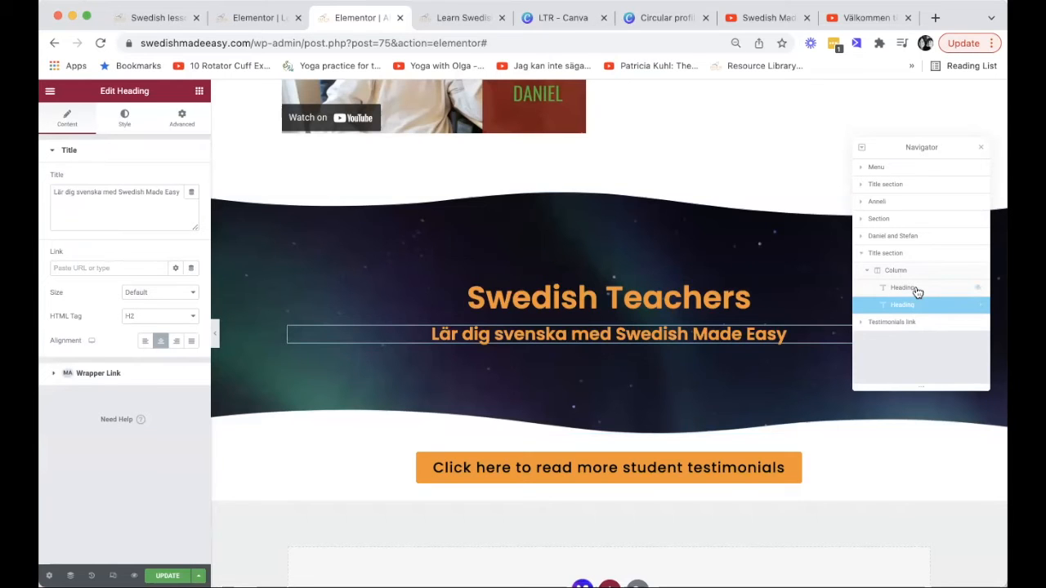
left_click(917, 292)
right_click(916, 290)
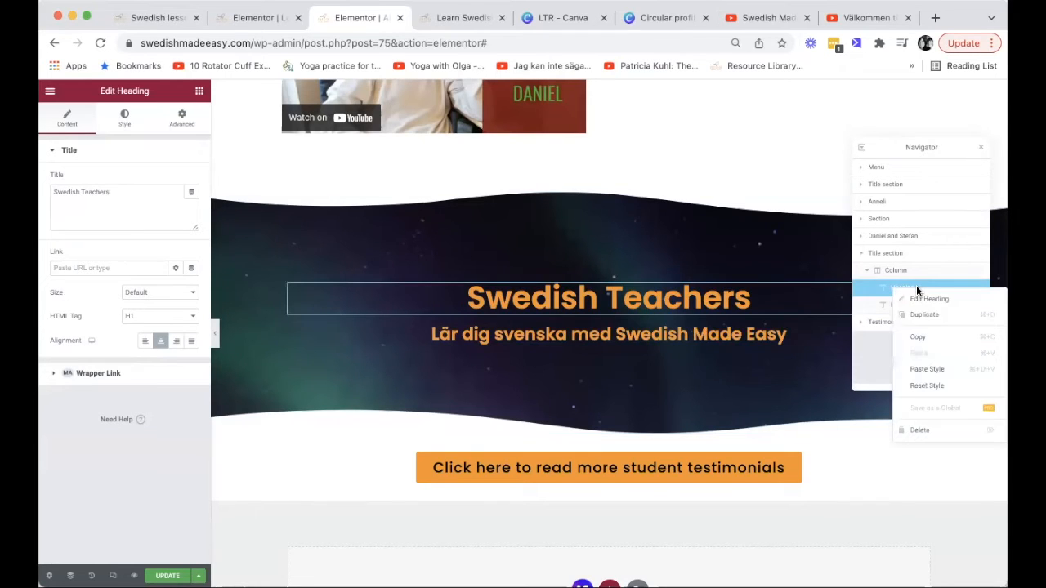
left_click(920, 430)
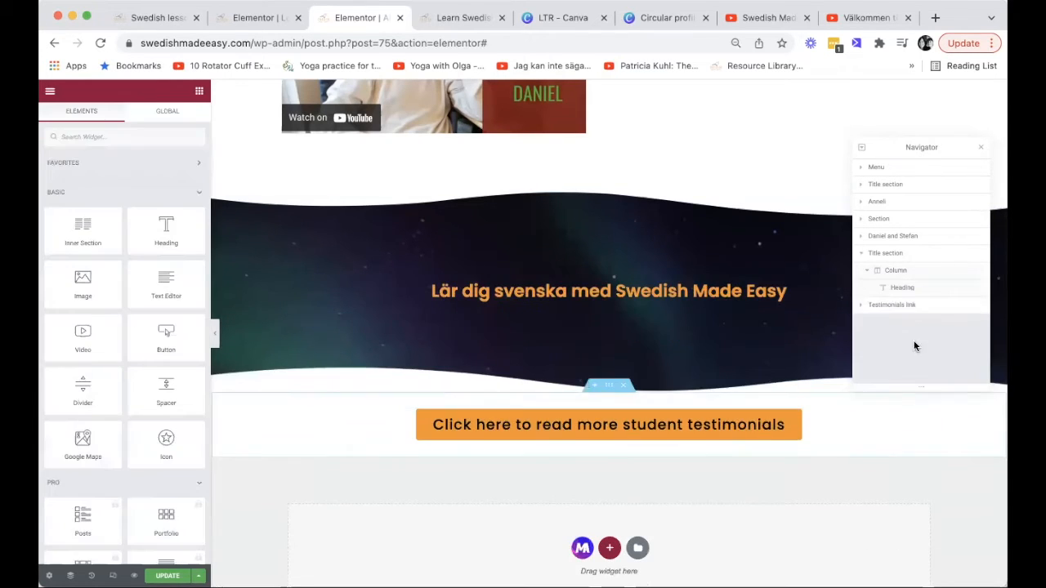
left_click(904, 286)
right_click(905, 284)
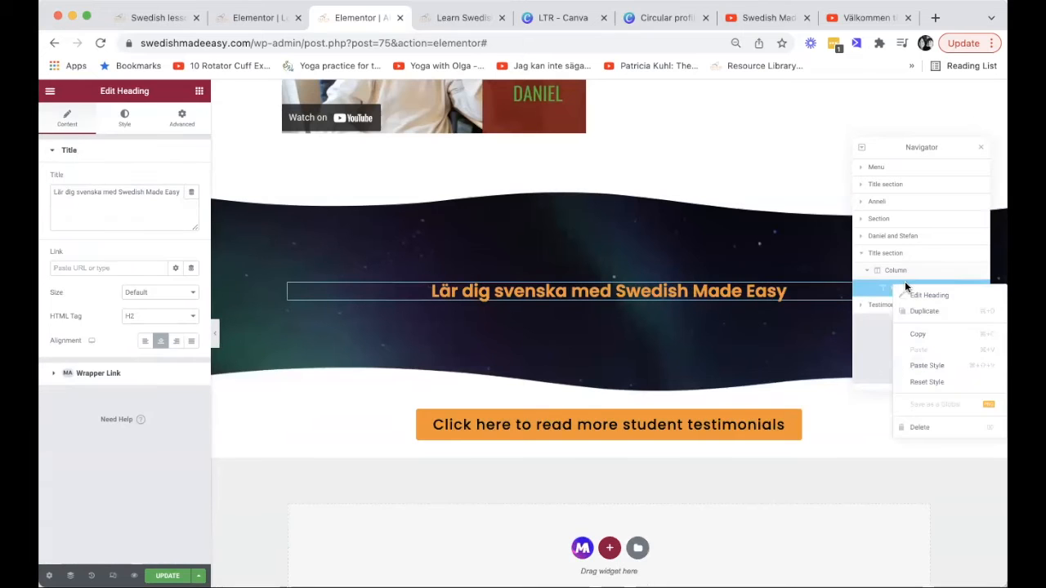
left_click(932, 435)
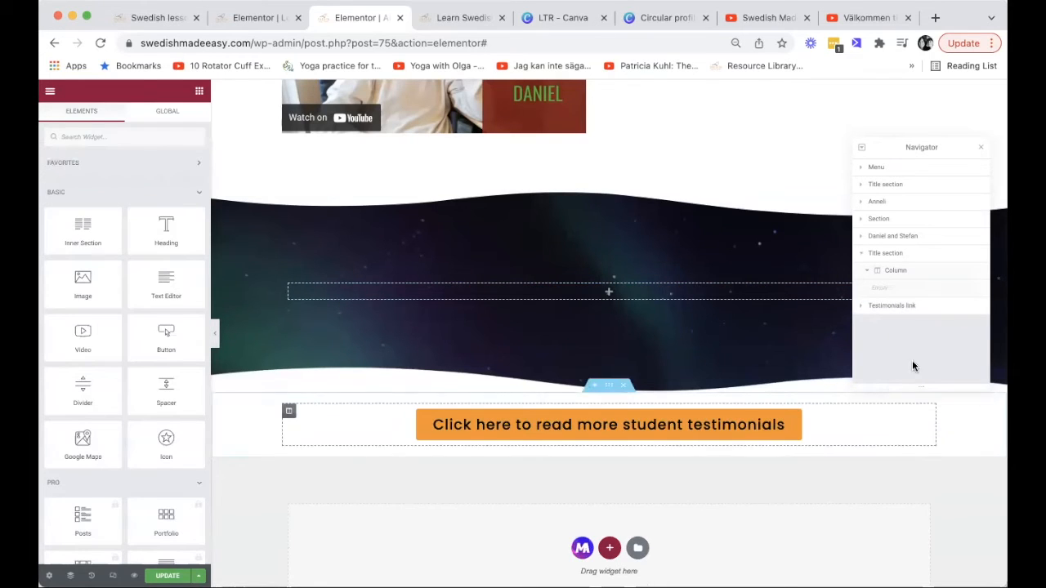
Move the student testimonials button from the Testimonials link section into the empty column of the lower title section
left_click(861, 306)
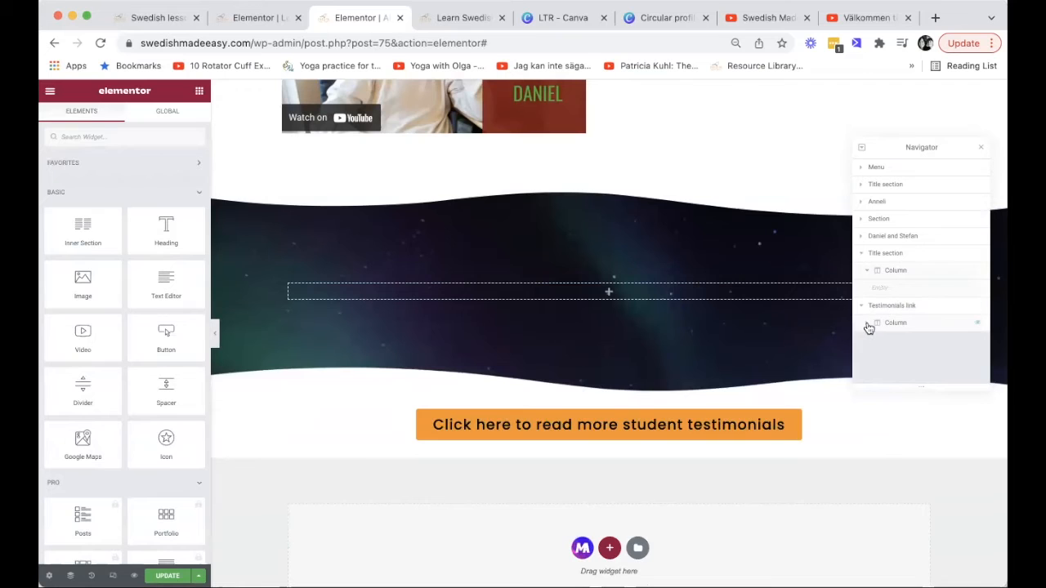
left_click(867, 324)
left_click(900, 341)
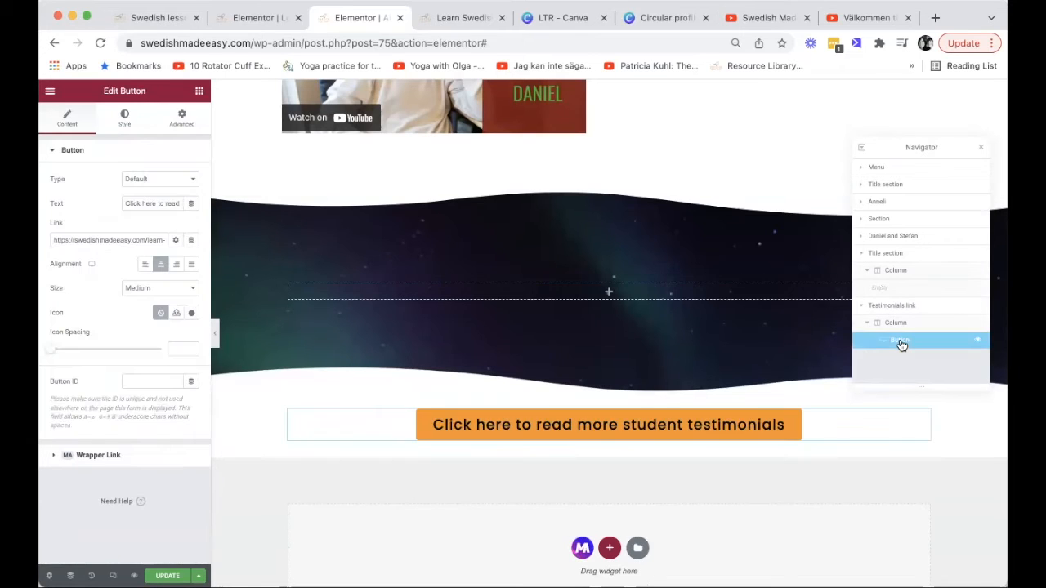
left_click_drag(917, 342, 915, 284)
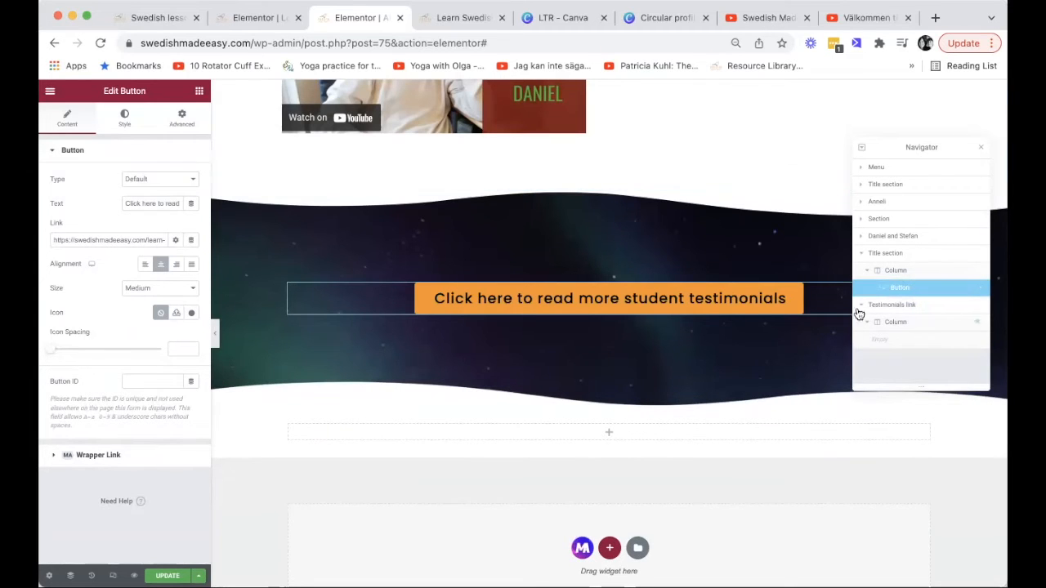
Delete the emptied Testimonials link section at the end of the page
left_click(884, 307)
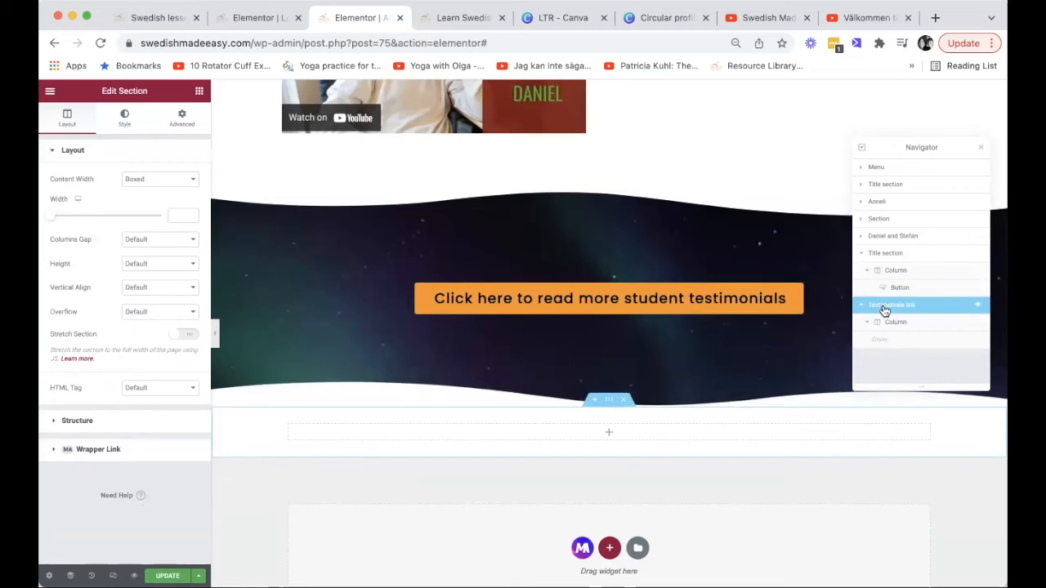
right_click(884, 309)
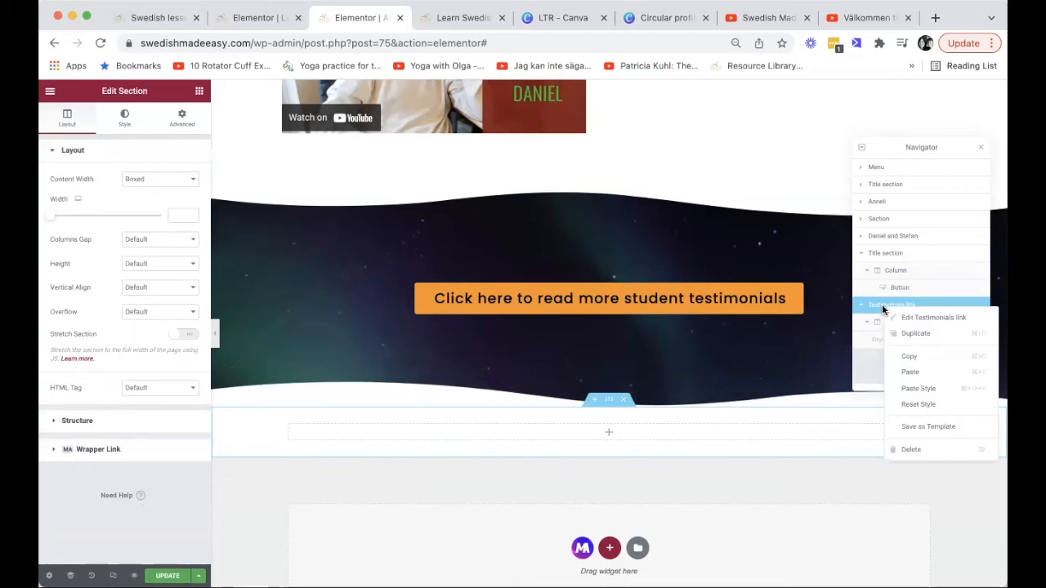
left_click(912, 449)
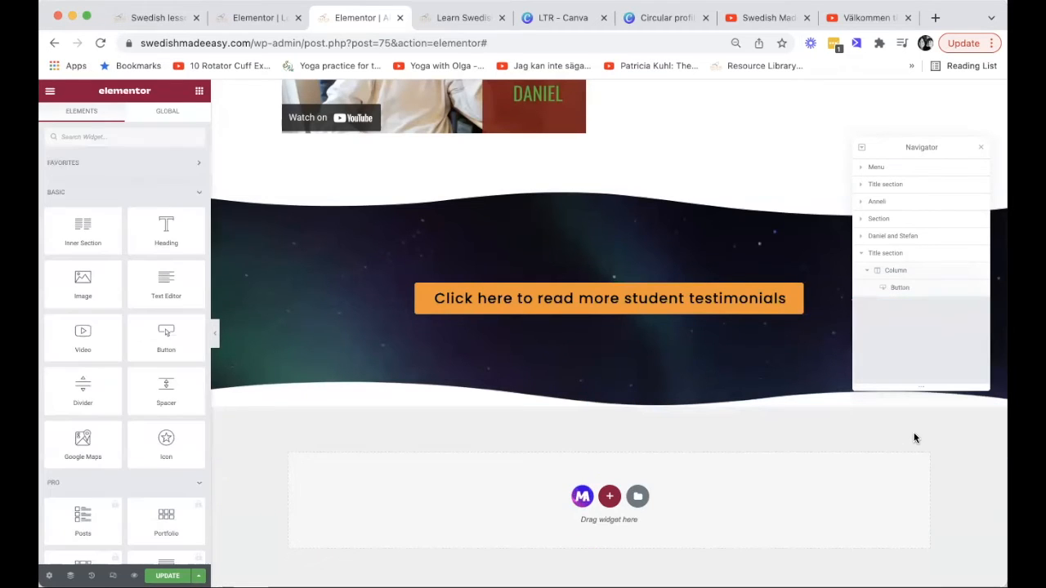
Rename the lower title section holding the testimonials button as "Testimonials link"
left_click(885, 255)
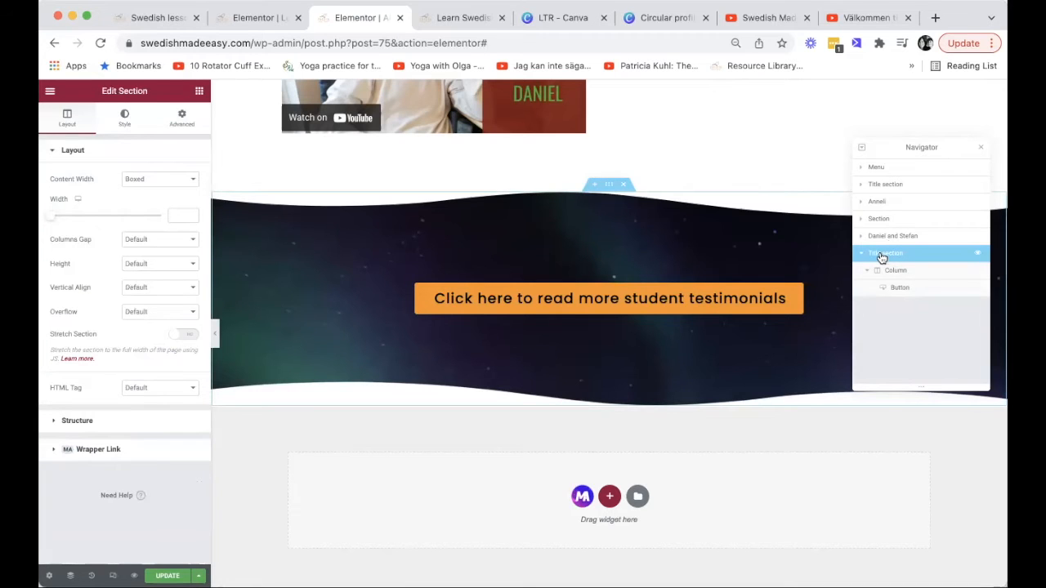
double_click(881, 258)
type("Testimonials link")
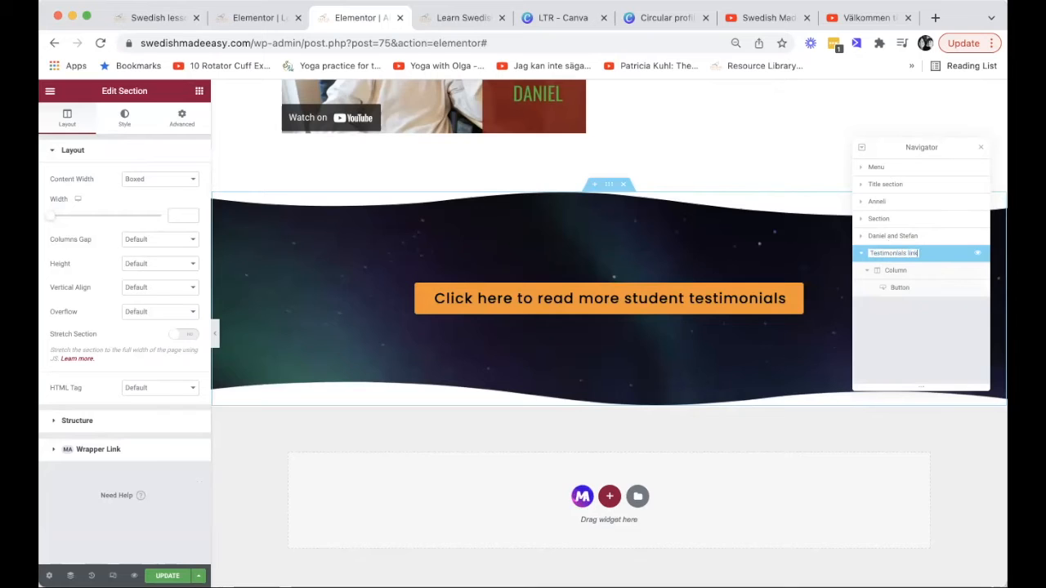
left_click(859, 255)
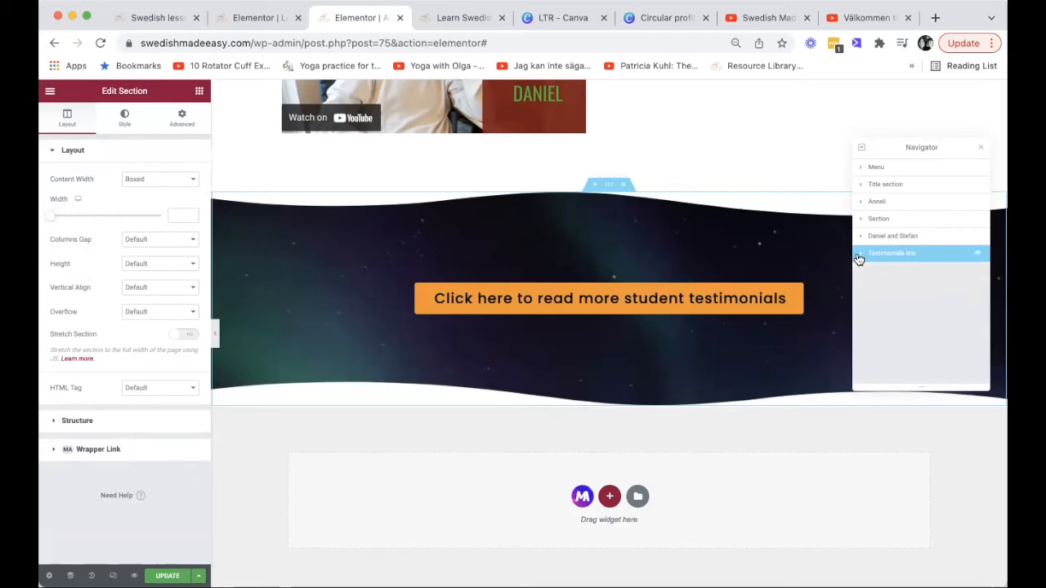
Rename the generically named section with the founder's two videos to the founder's first name followed by "videos"
left_click(878, 168)
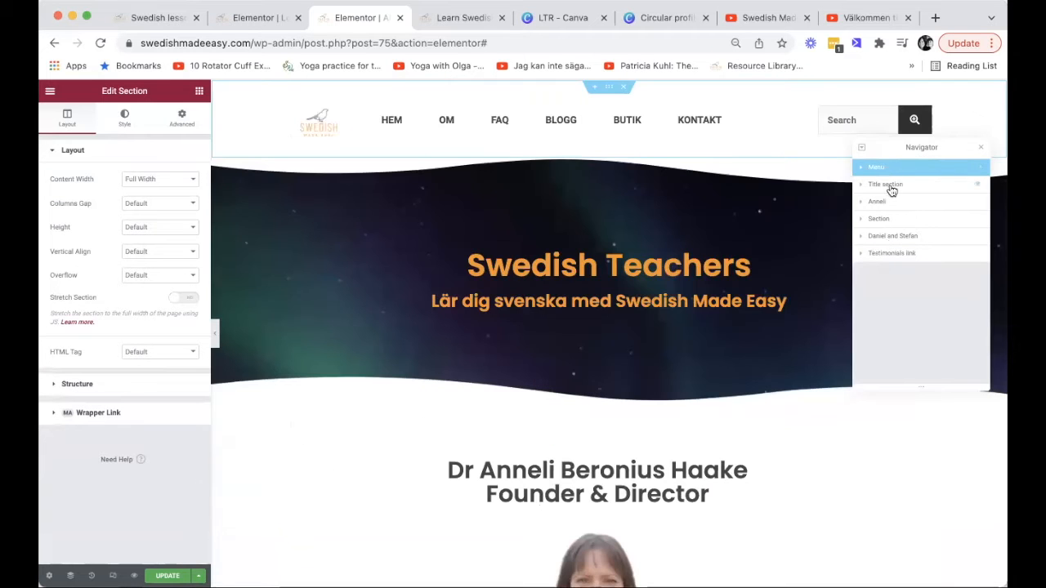
left_click(890, 186)
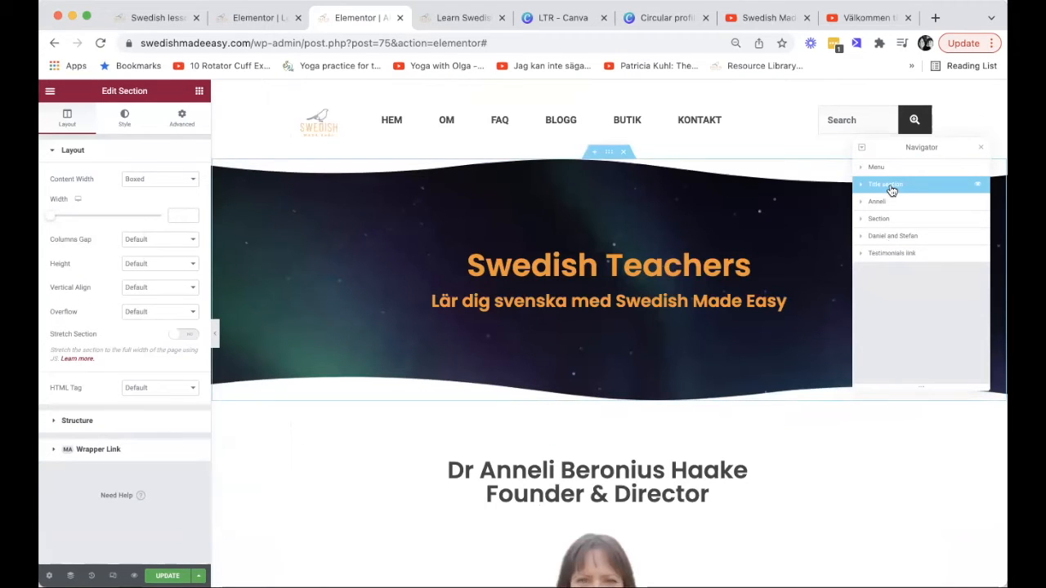
left_click(891, 204)
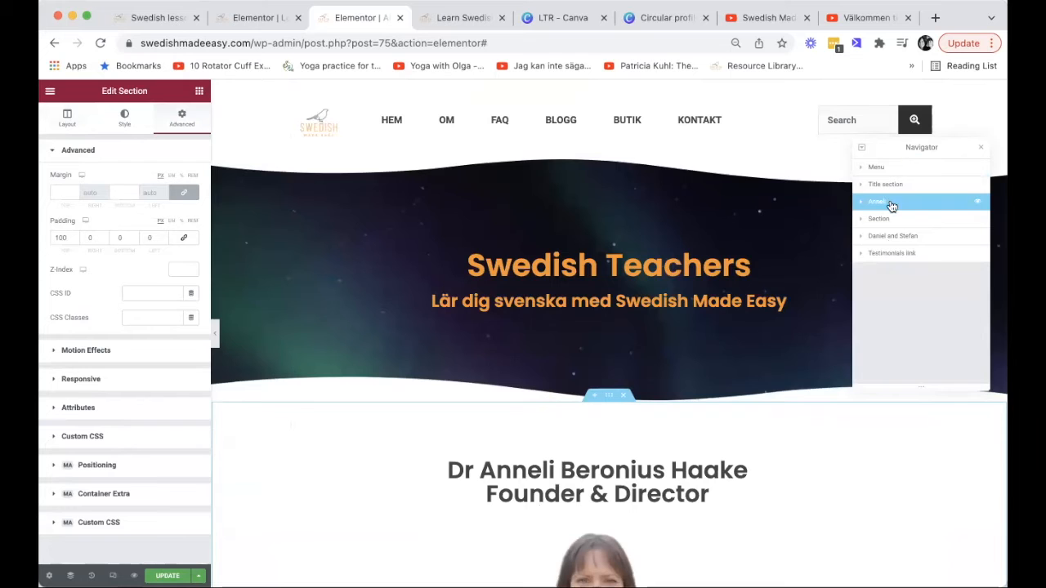
left_click(894, 220)
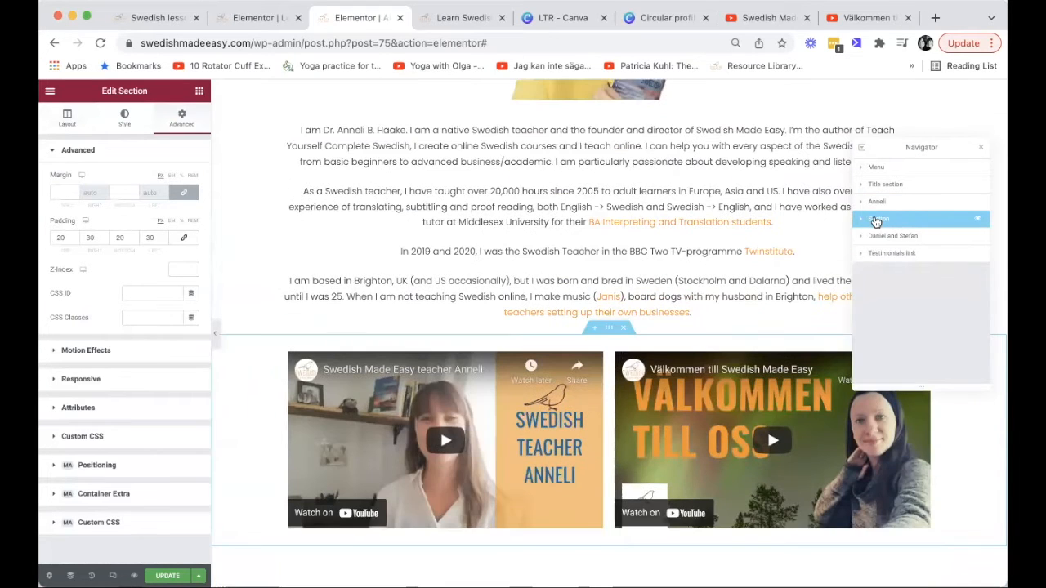
double_click(876, 219)
type("Anneli videos")
key("Return")
Check the associates' section and the Testimonials link section, and look through the live home page's layout for comparison
left_click(881, 239)
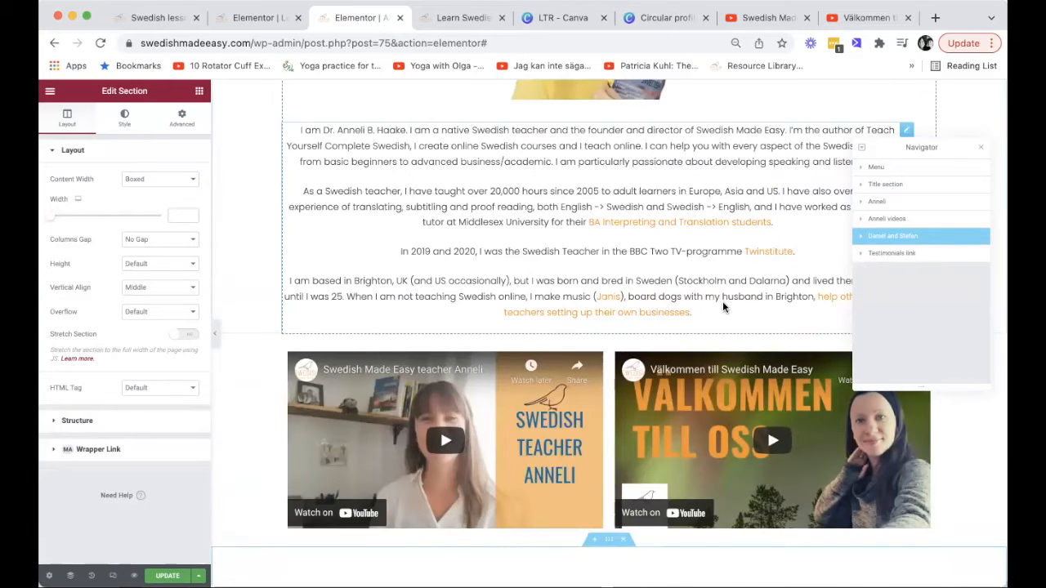
scroll(722, 301, "down", 10)
scroll(722, 301, "down", 10)
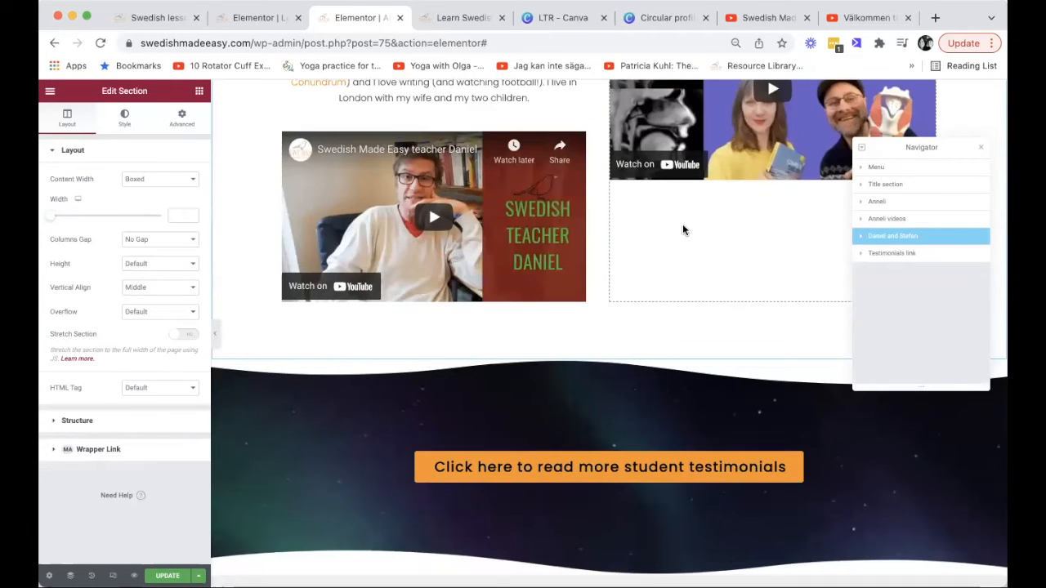
left_click(891, 253)
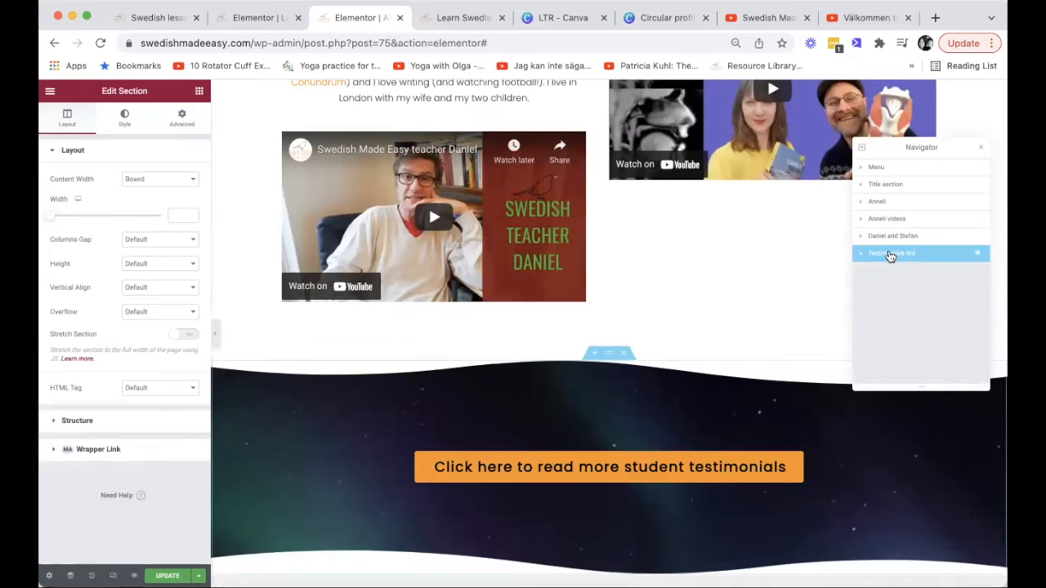
scroll(394, 158, "up", 15)
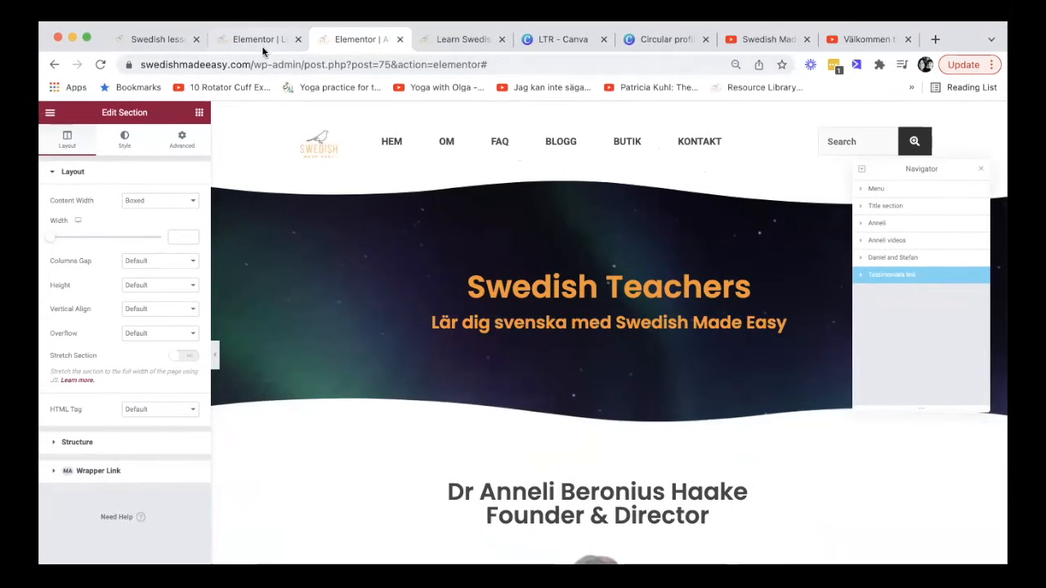
left_click(443, 43)
scroll(461, 236, "up", 3)
scroll(460, 237, "down", 5)
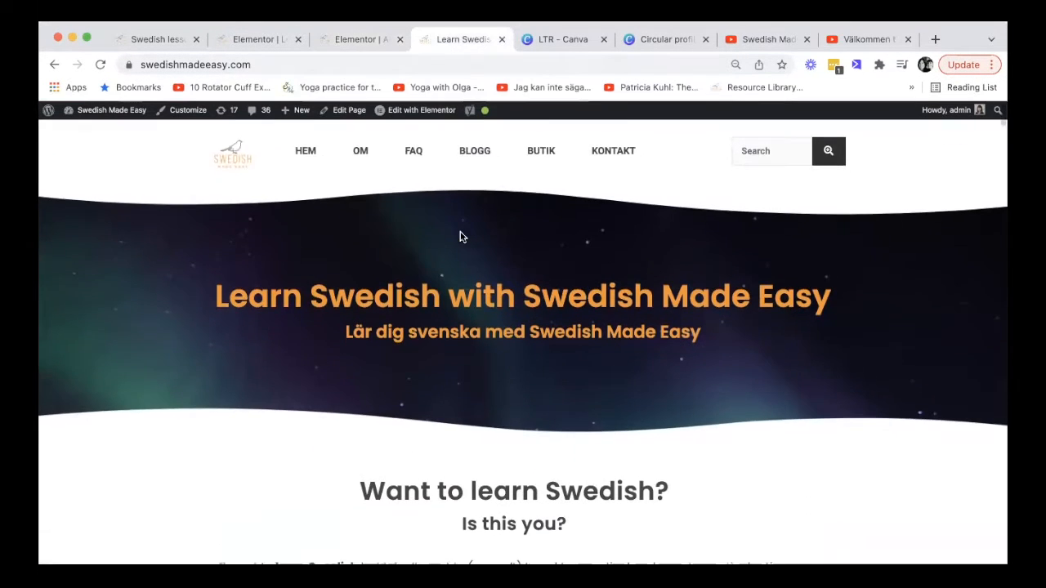
scroll(460, 236, "down", 15)
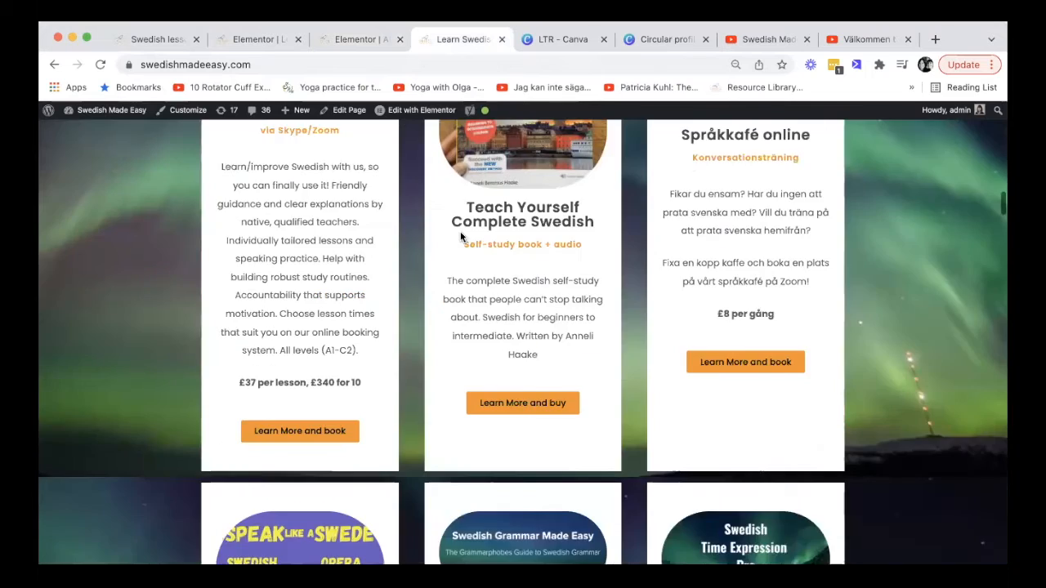
scroll(459, 229, "down", 20)
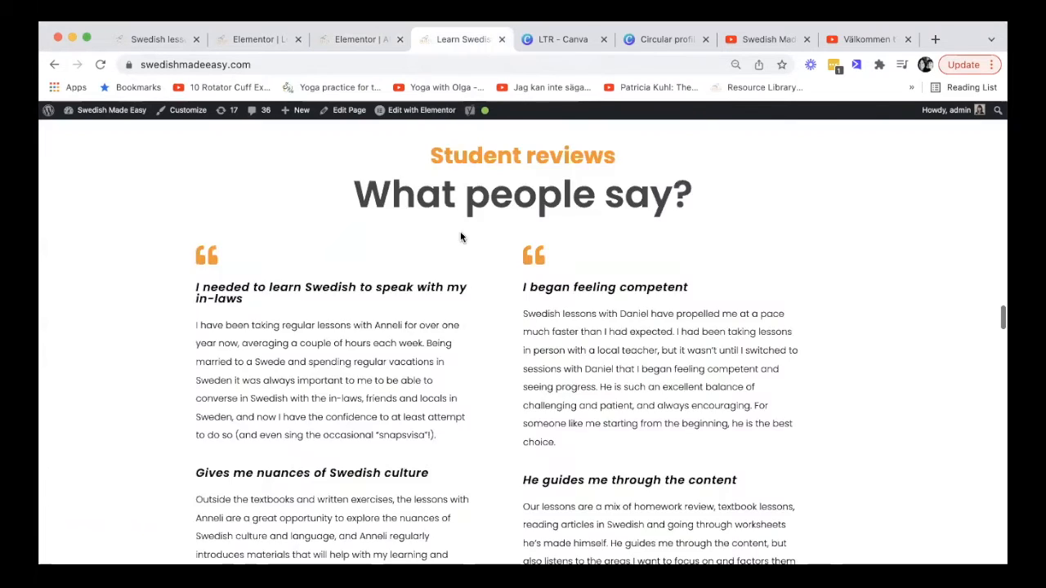
scroll(460, 237, "down", 5)
Return to the Swedish Teachers page in the editor and review its full layout from title banner to testimonials banner
left_click(356, 41)
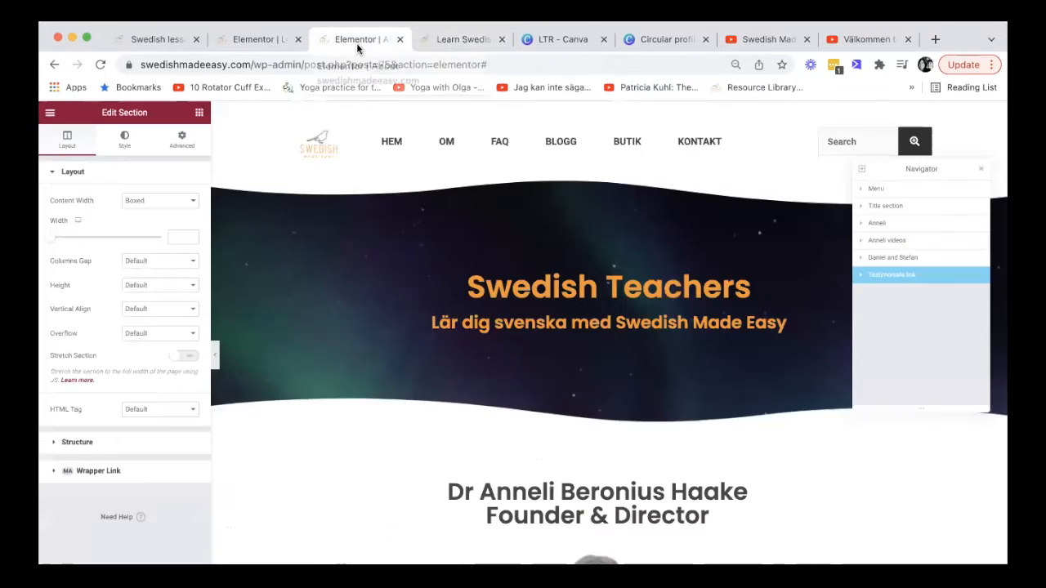
scroll(473, 248, "down", 15)
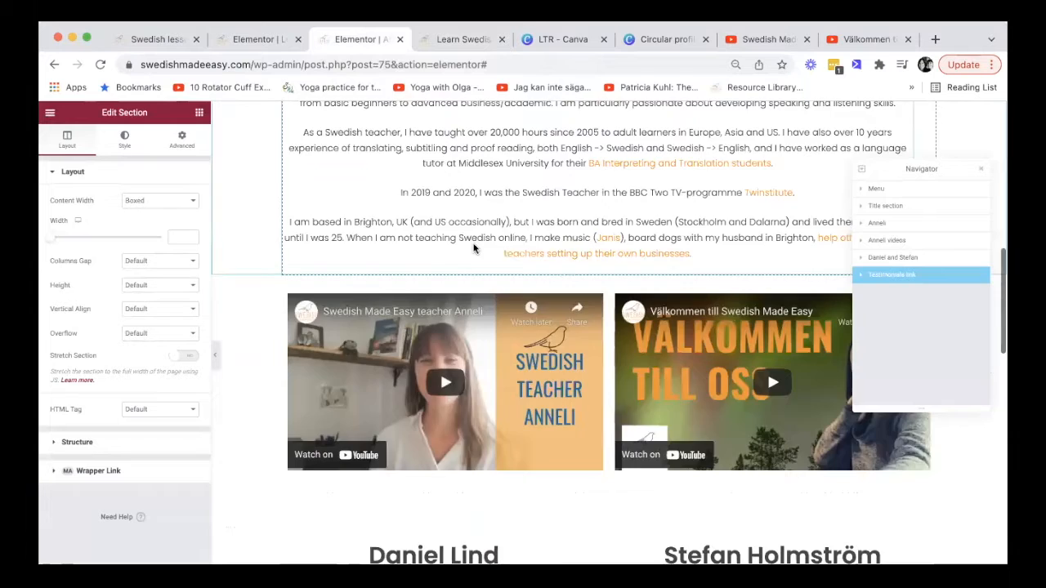
scroll(472, 244, "down", 7)
scroll(472, 243, "down", 3)
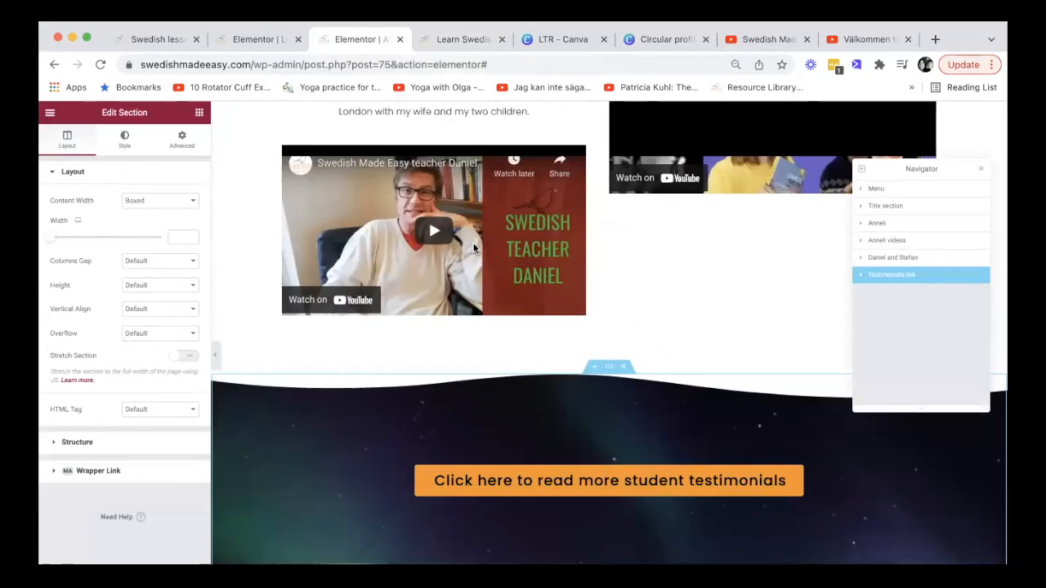
scroll(473, 245, "up", 9)
scroll(472, 248, "up", 15)
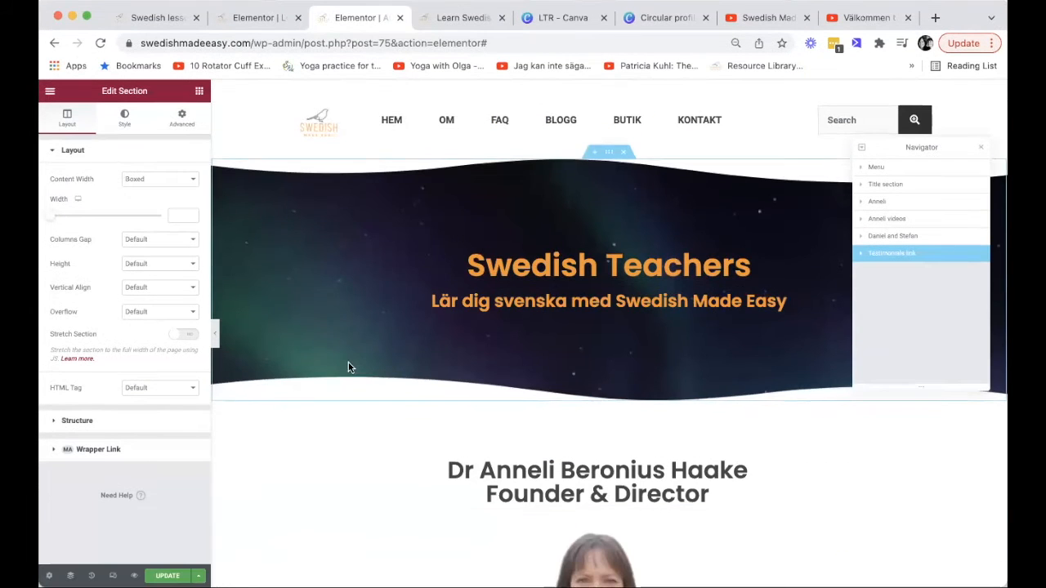
scroll(379, 425, "down", 15)
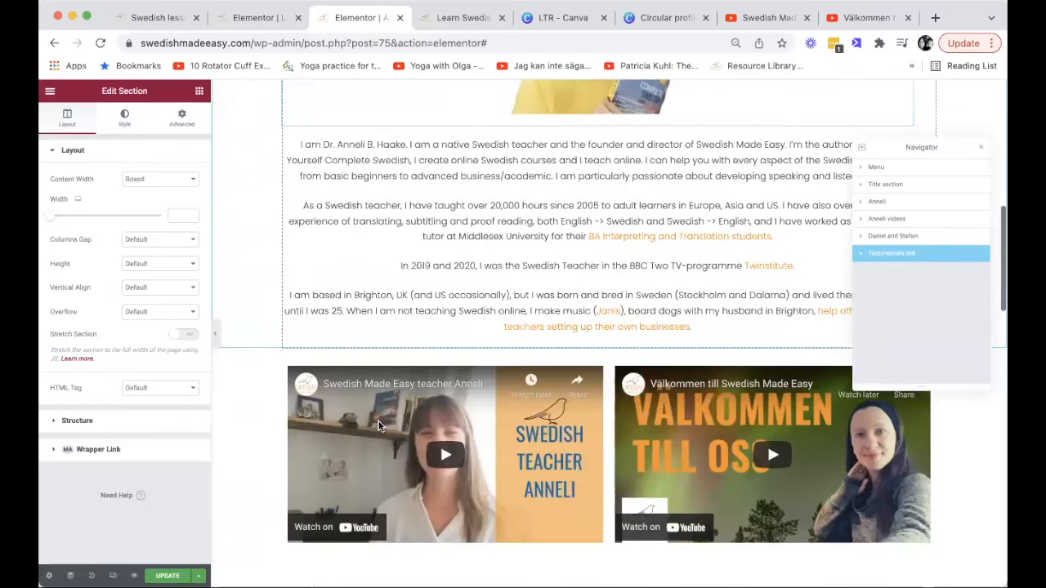
scroll(378, 423, "down", 5)
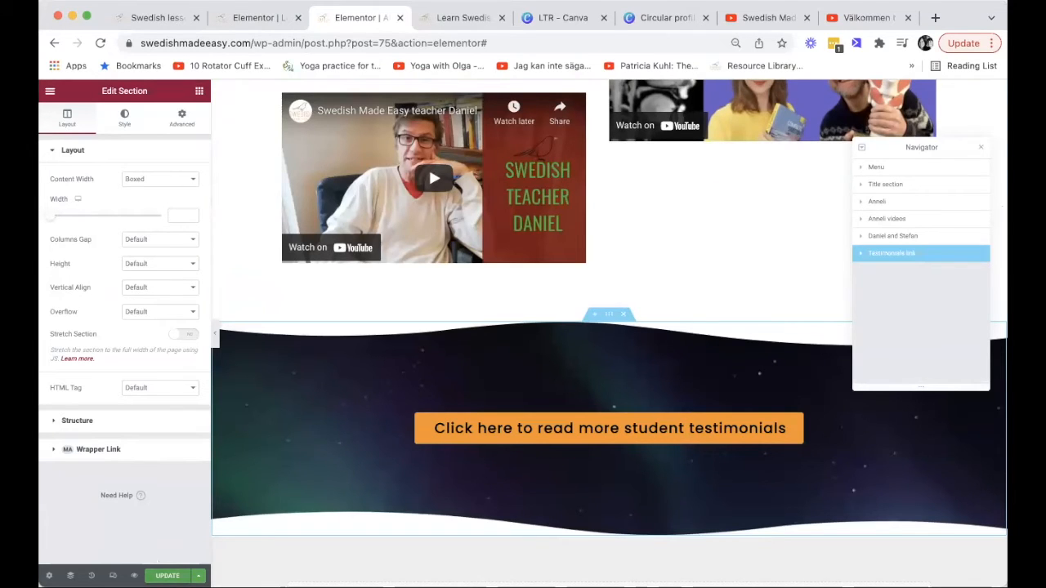
Publish the updated layout and exit the Elementor editor to the page's WordPress edit screen
left_click(168, 575)
left_click(51, 93)
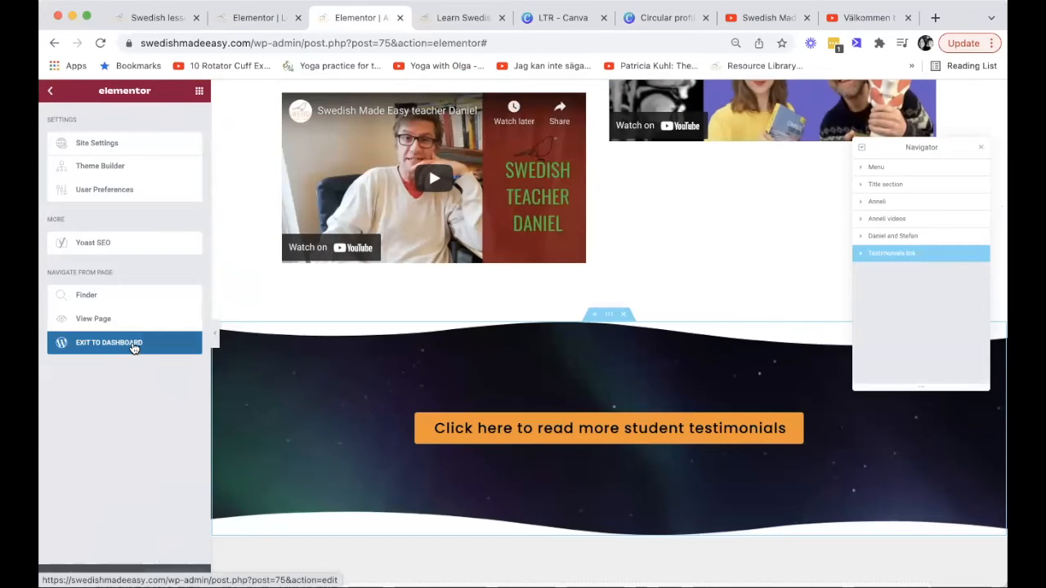
left_click(135, 348)
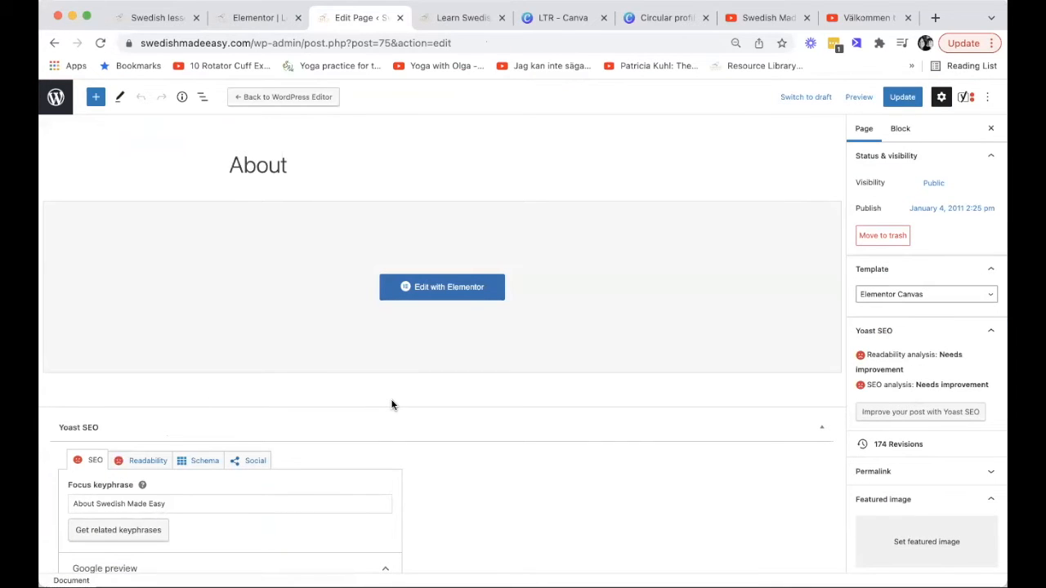
Replace the page's Yoast focus keyphrase with "Swedish teachers"
scroll(391, 405, "down", 5)
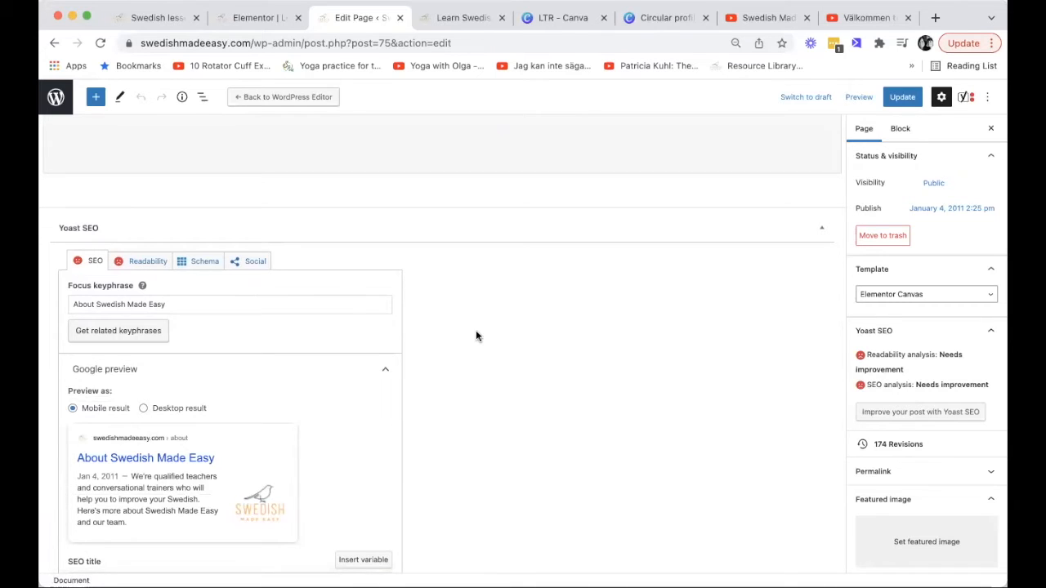
scroll(475, 330, "up", 5)
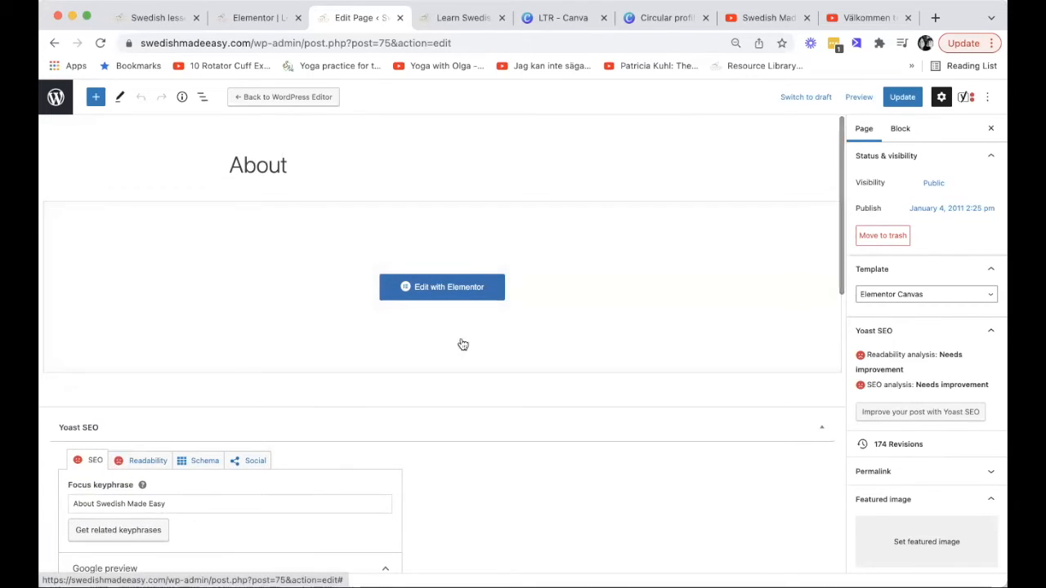
scroll(327, 385, "down", 2)
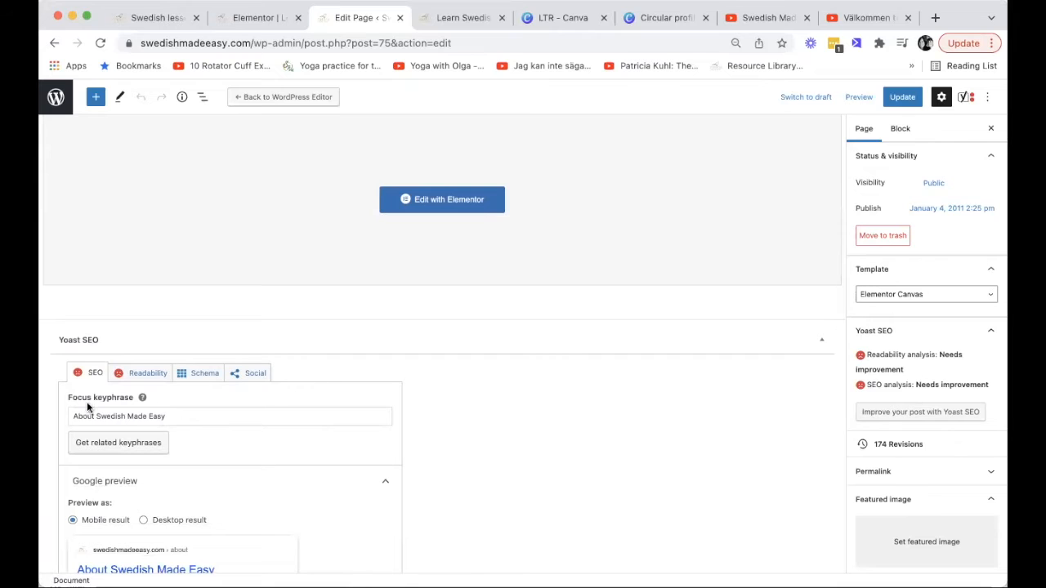
scroll(79, 409, "down", 1)
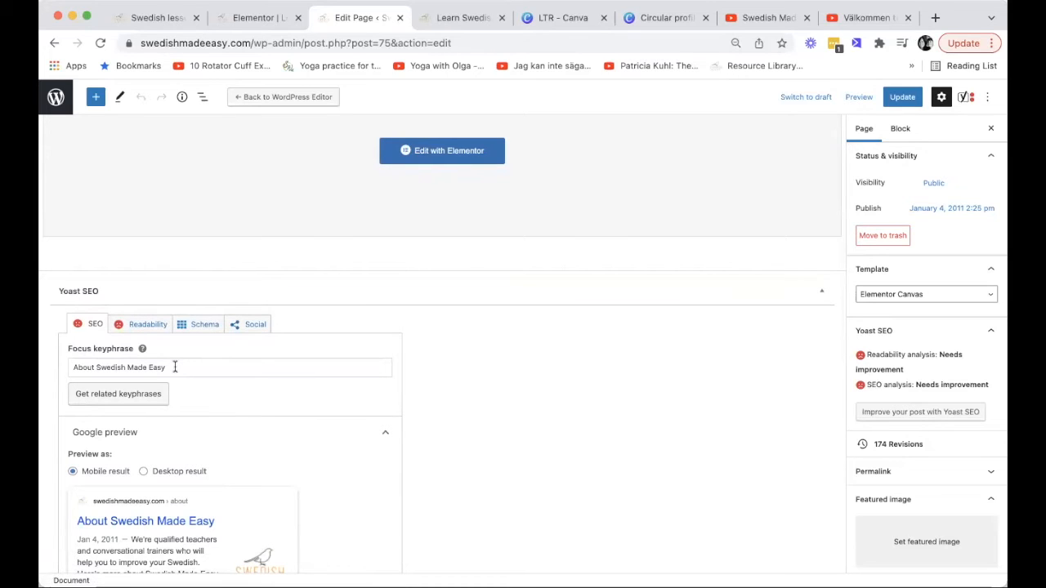
left_click_drag(170, 368, 75, 368)
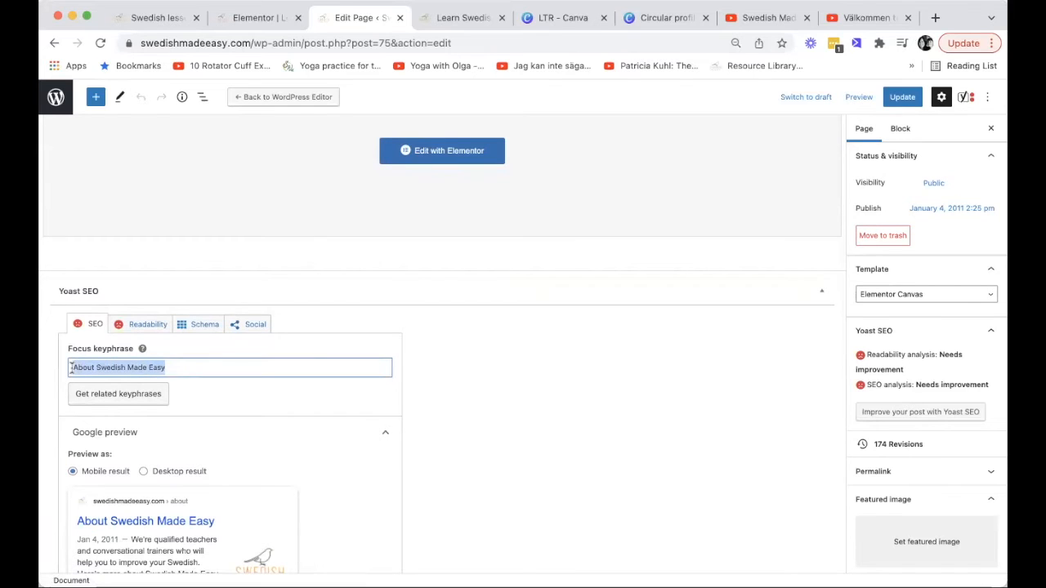
type("Swedish teacher")
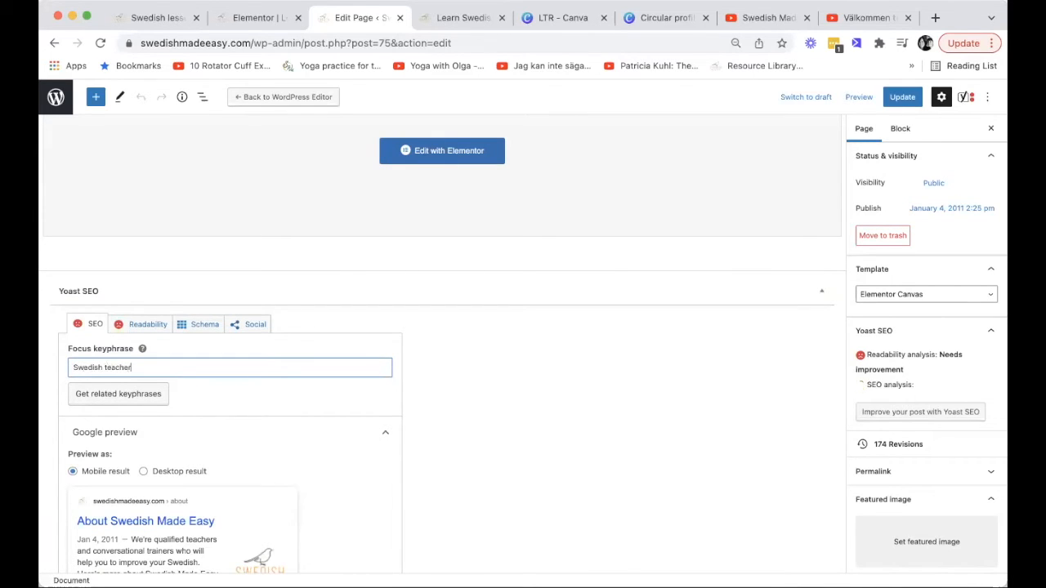
type("s")
left_click(410, 393)
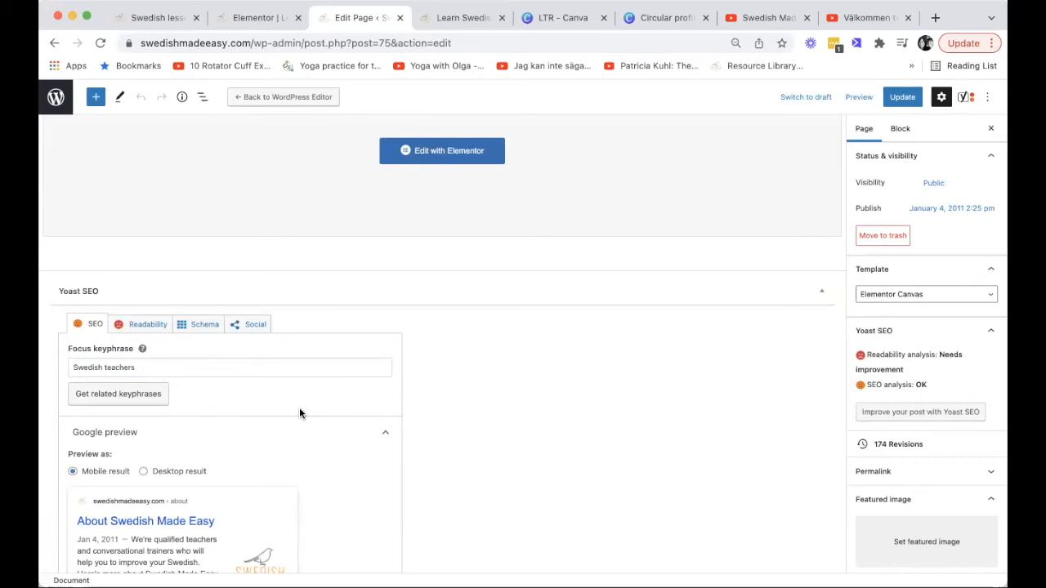
Change the page's main title to "Swedish Teachers"
scroll(299, 413, "down", 5)
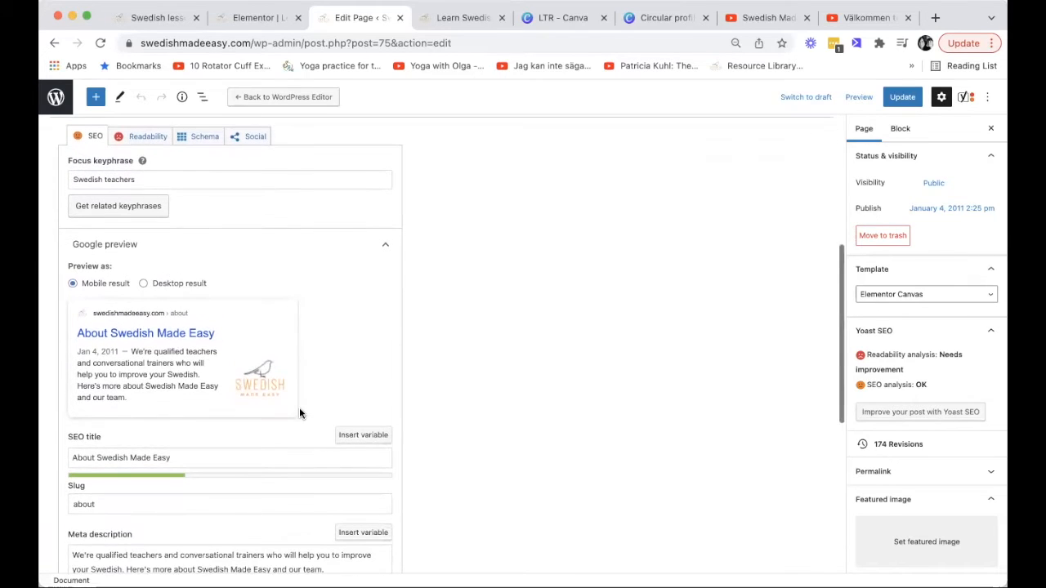
scroll(506, 325, "up", 8)
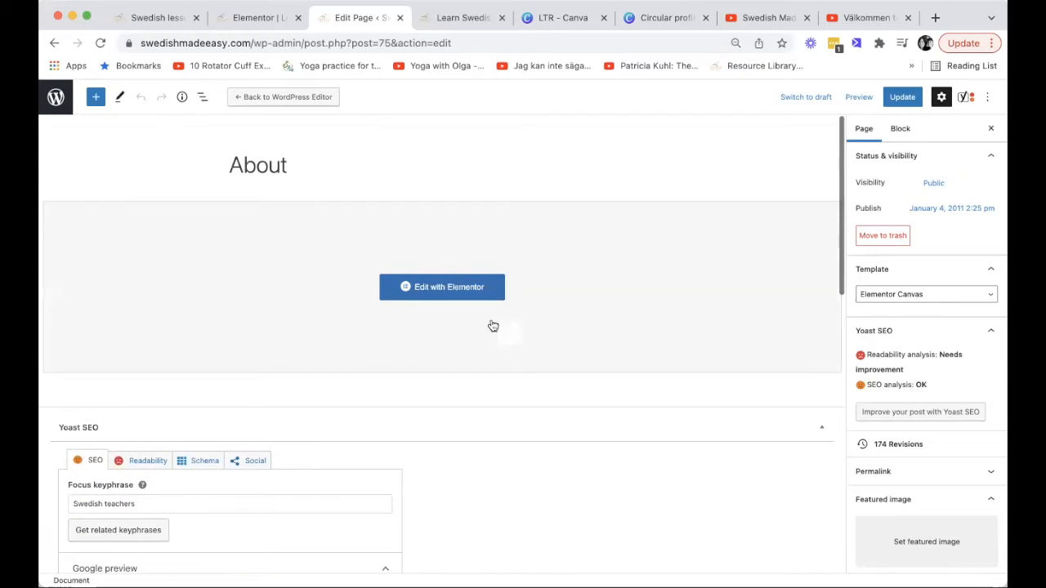
double_click(255, 161)
type("S")
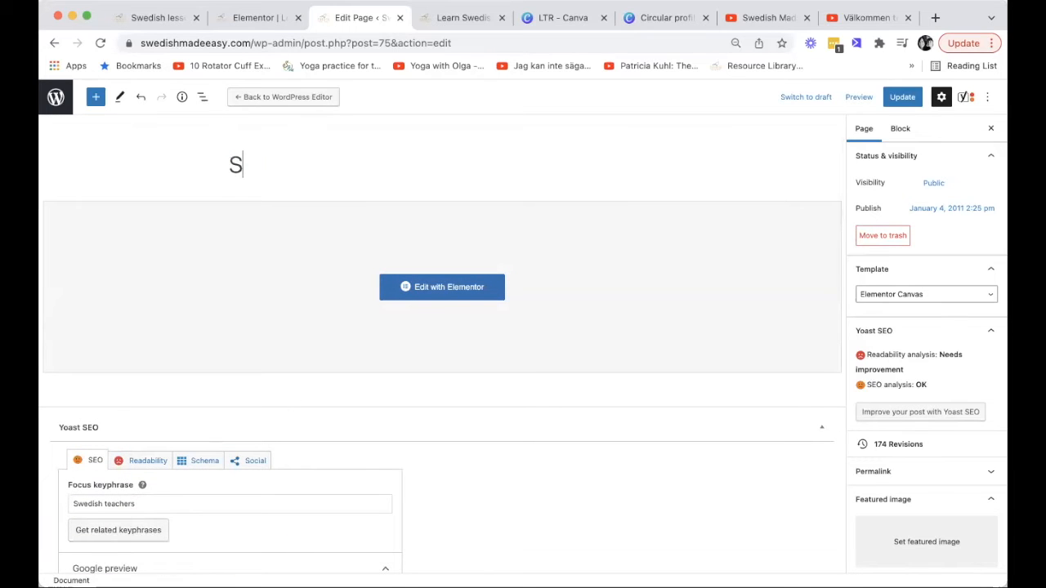
type("wedish Teachers")
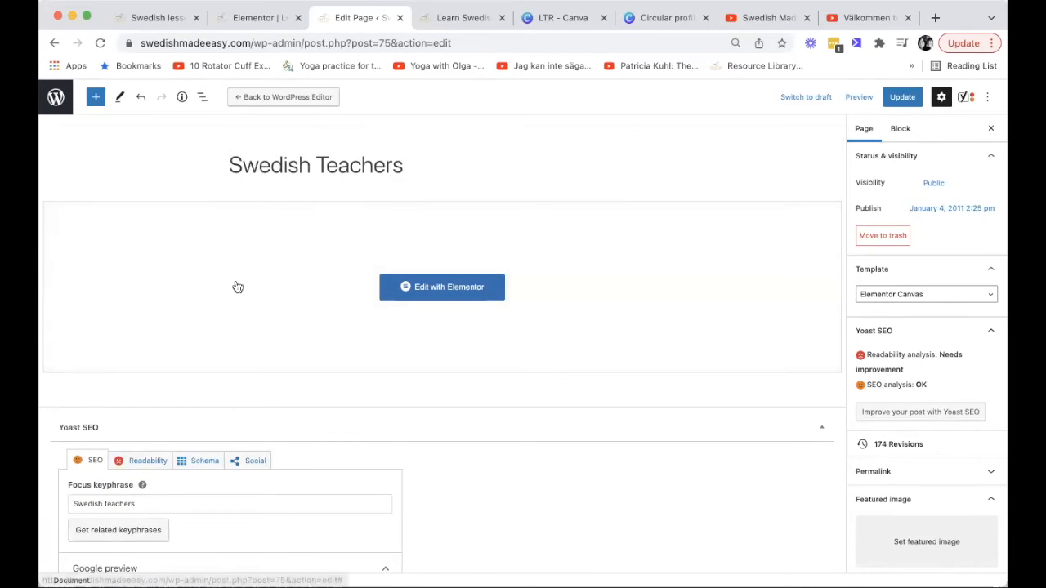
Set the SEO title in the Google preview settings to "Swedish teachers"
scroll(237, 287, "down", 6)
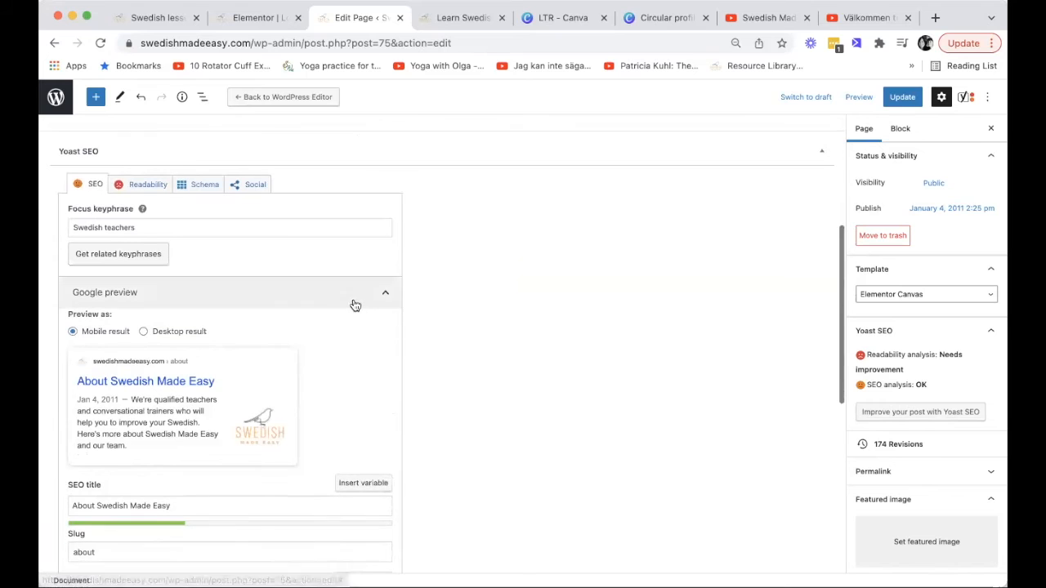
scroll(419, 338, "down", 3)
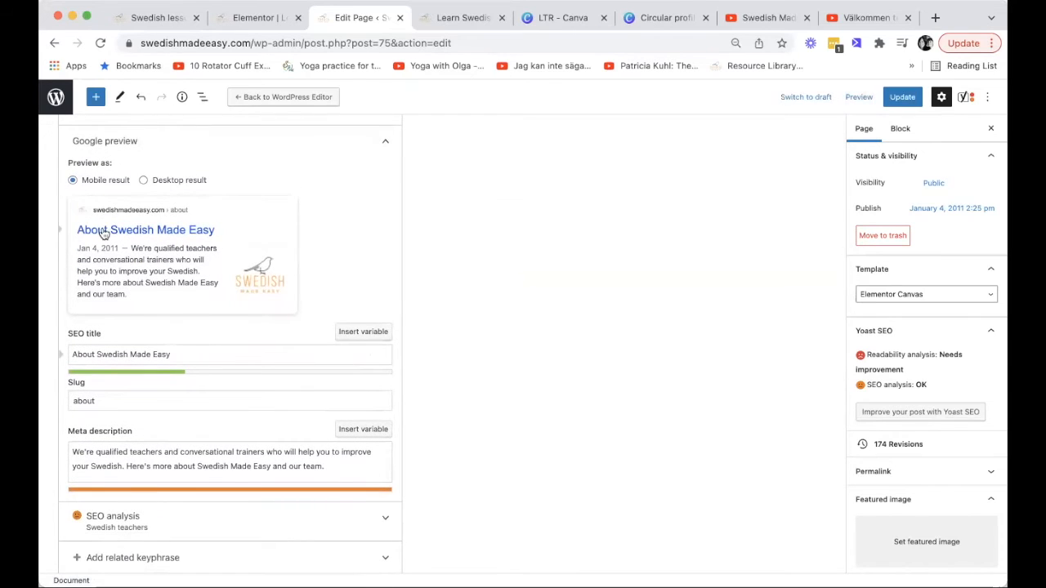
left_click_drag(182, 353, 65, 352)
type("edish teachers")
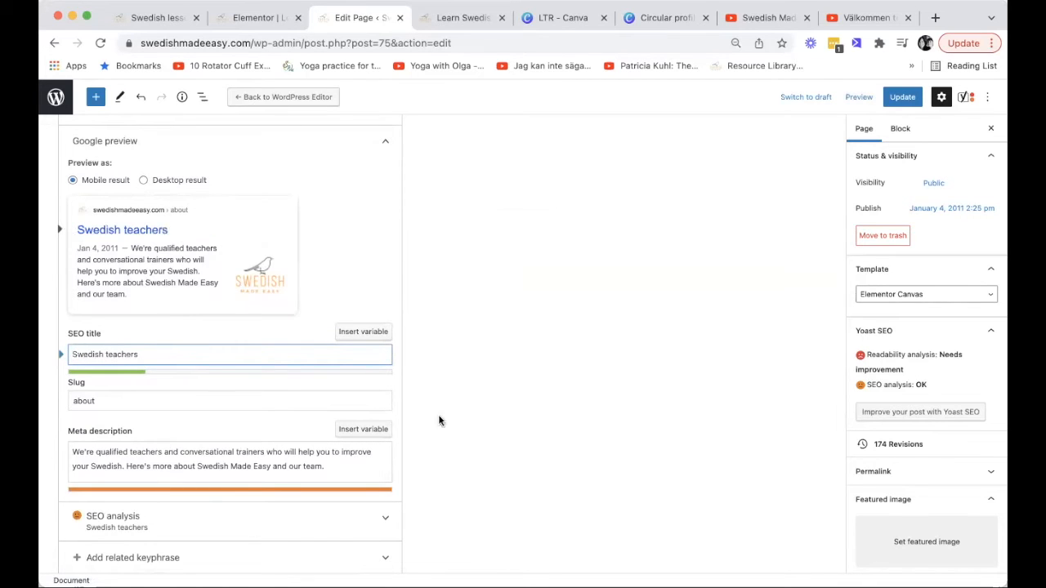
Replace the page's slug with "swedish-teachers", making sure the two words are joined by a hyphen
left_click(95, 401)
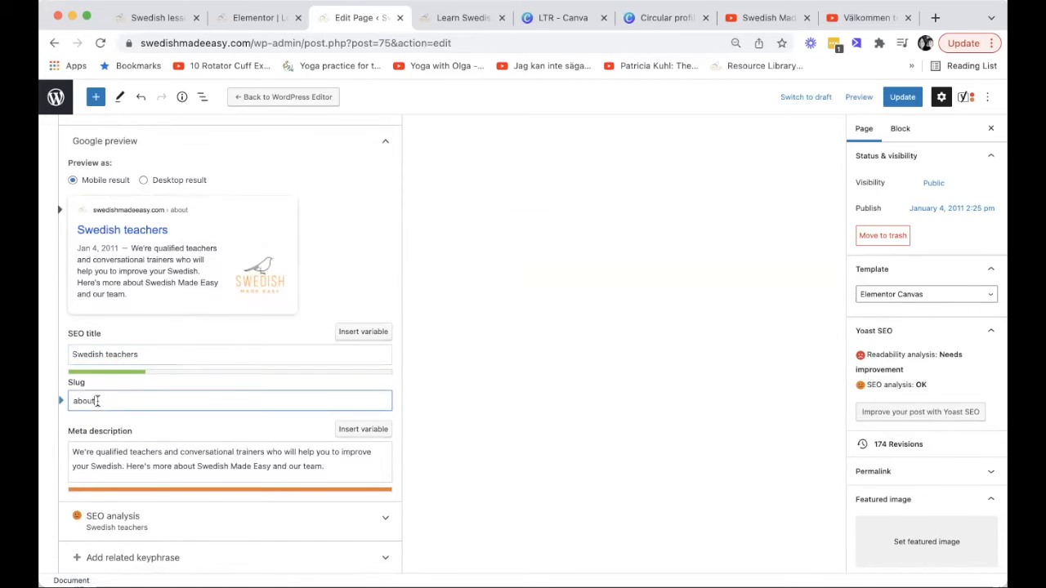
left_click_drag(100, 400, 60, 401)
type("sweidhs")
type("dish-")
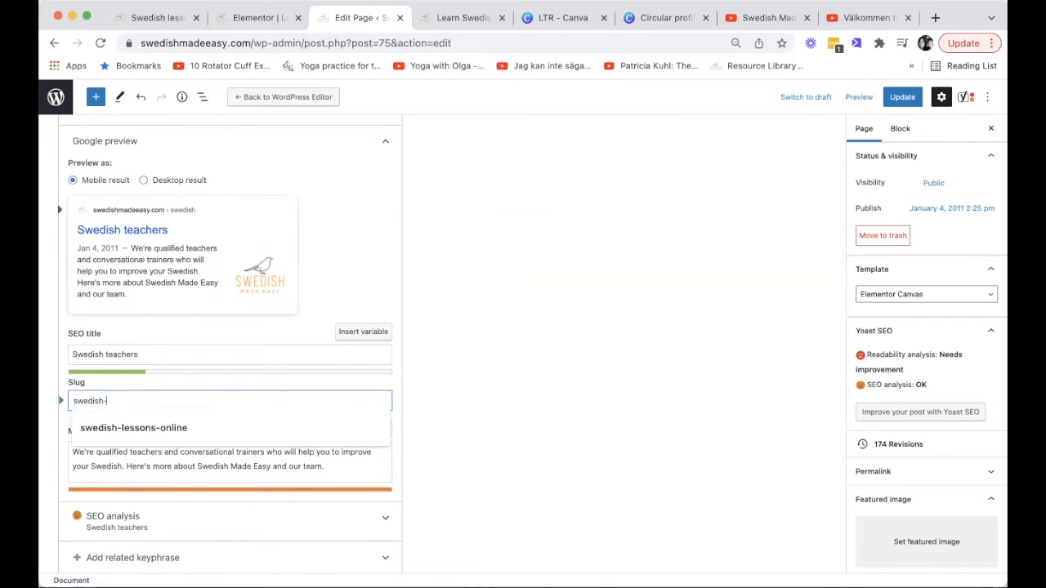
type("teachers")
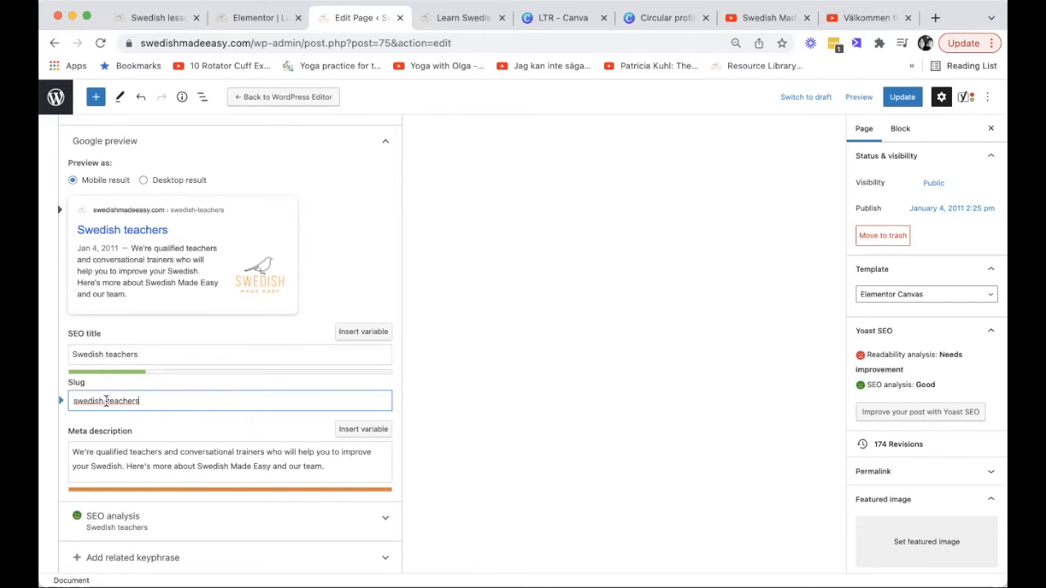
left_click_drag(149, 404, 103, 401)
type("teacher")
left_click(107, 401)
key("BackSpace")
type("-")
key("BackSpace")
type("t")
type("s")
left_click(461, 378)
Expand the SEO analysis for the focus keyphrase and read through its problems, improvements and good results
scroll(470, 383, "up", 5)
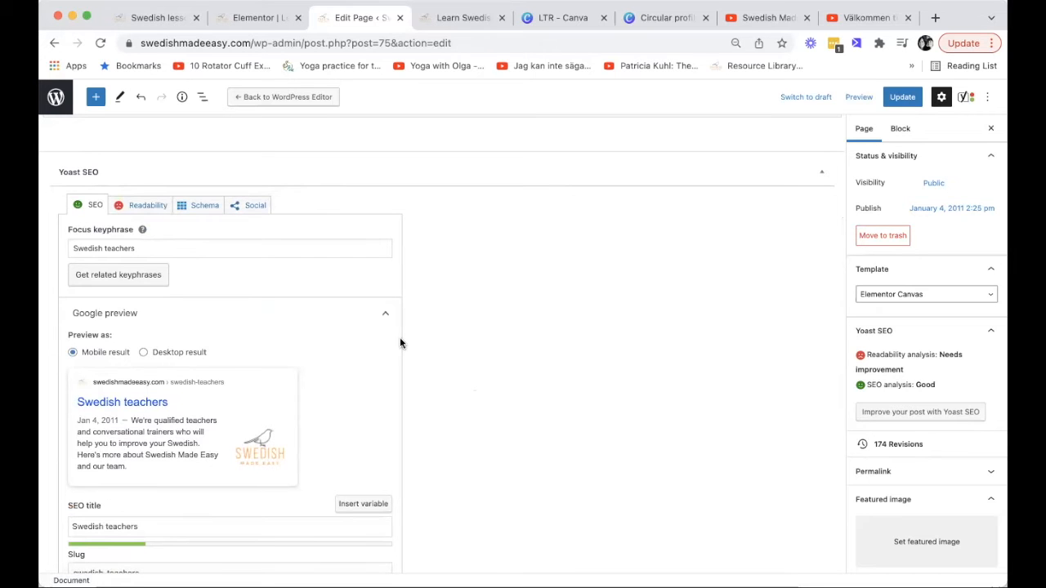
scroll(460, 365, "down", 5)
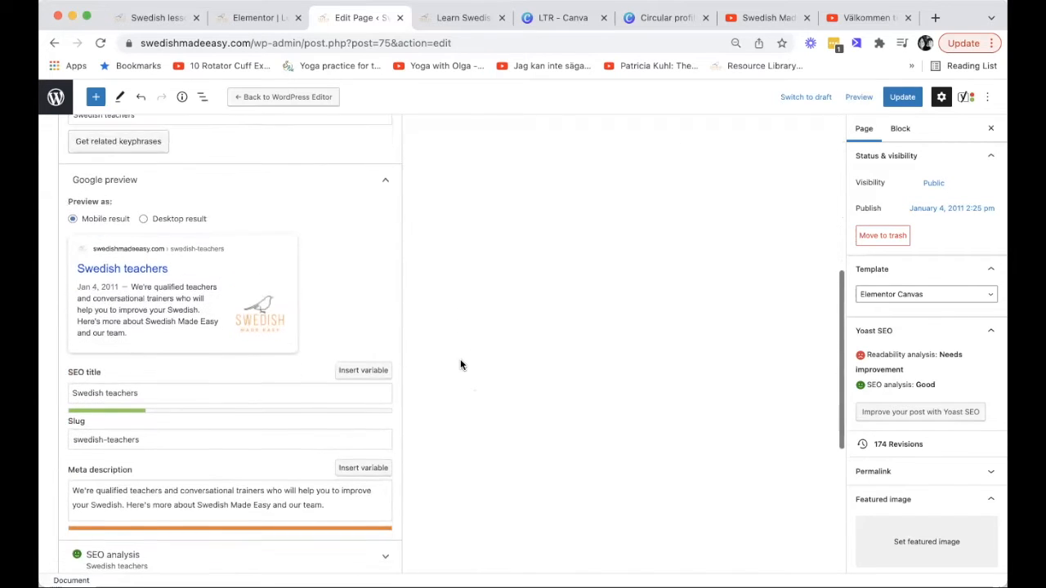
scroll(460, 365, "down", 1)
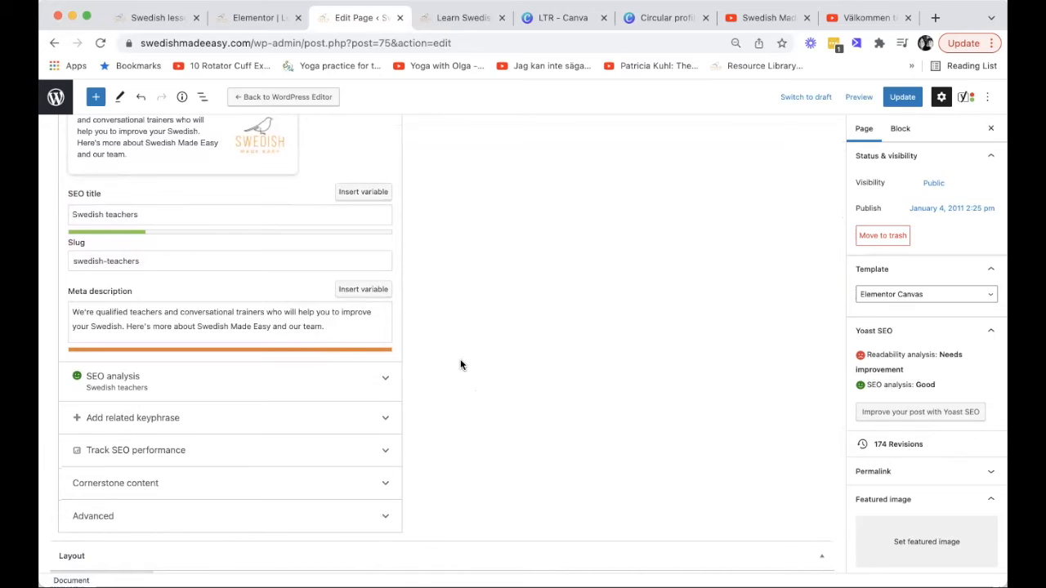
left_click(342, 383)
scroll(538, 398, "down", 4)
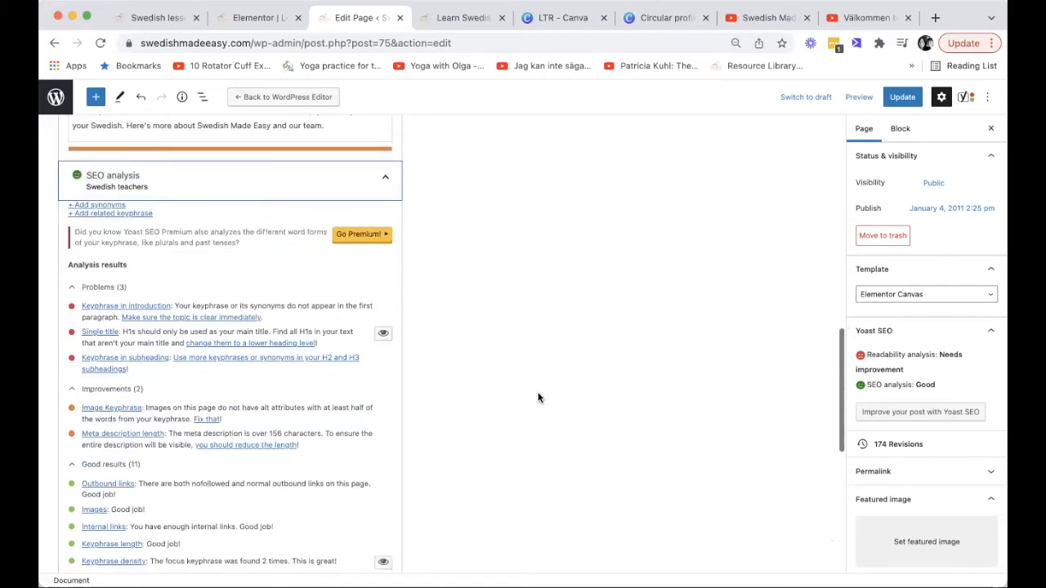
scroll(538, 398, "down", 3)
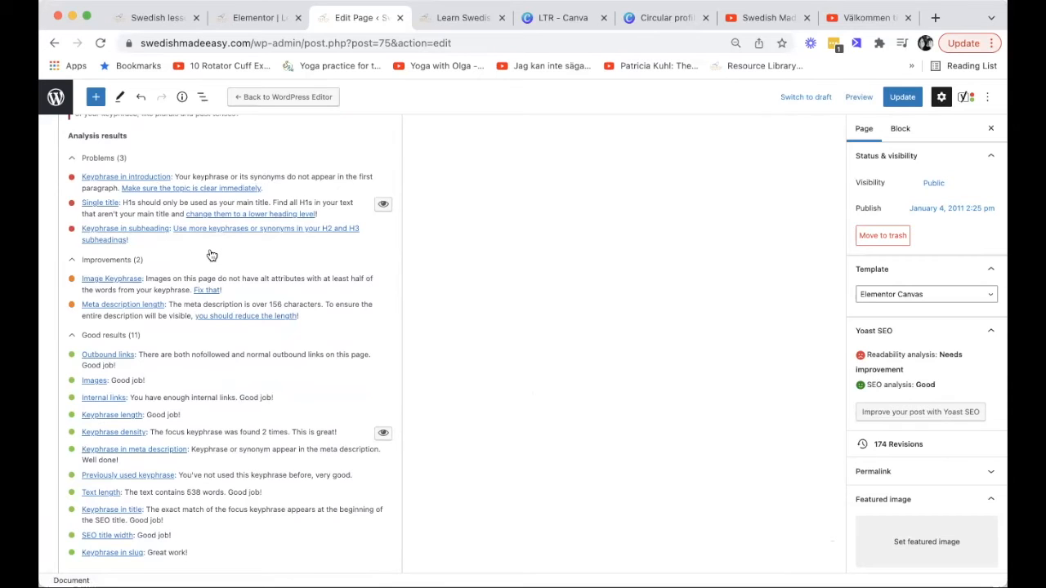
scroll(212, 256, "down", 1)
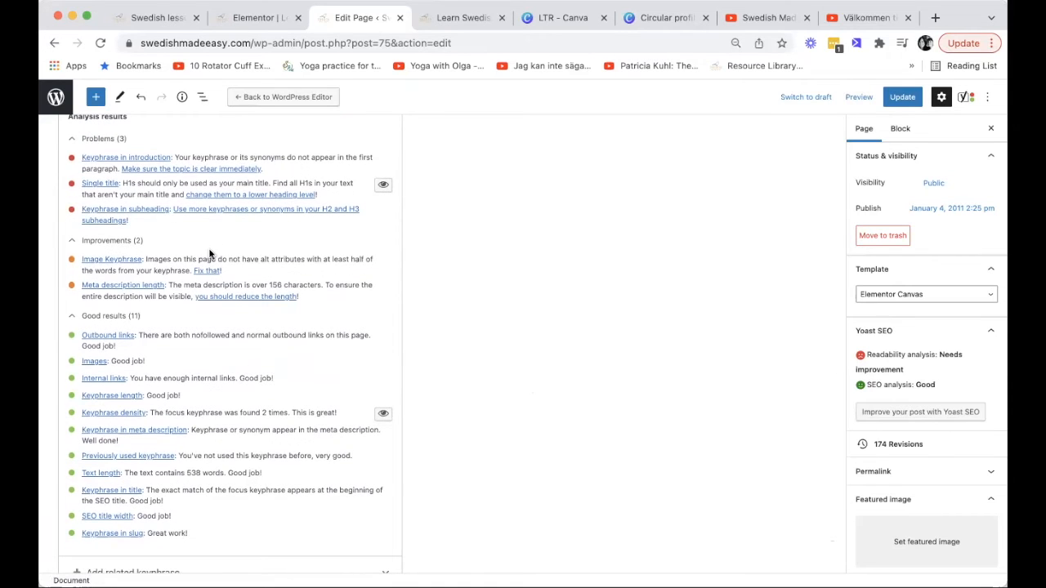
scroll(235, 251, "down", 1)
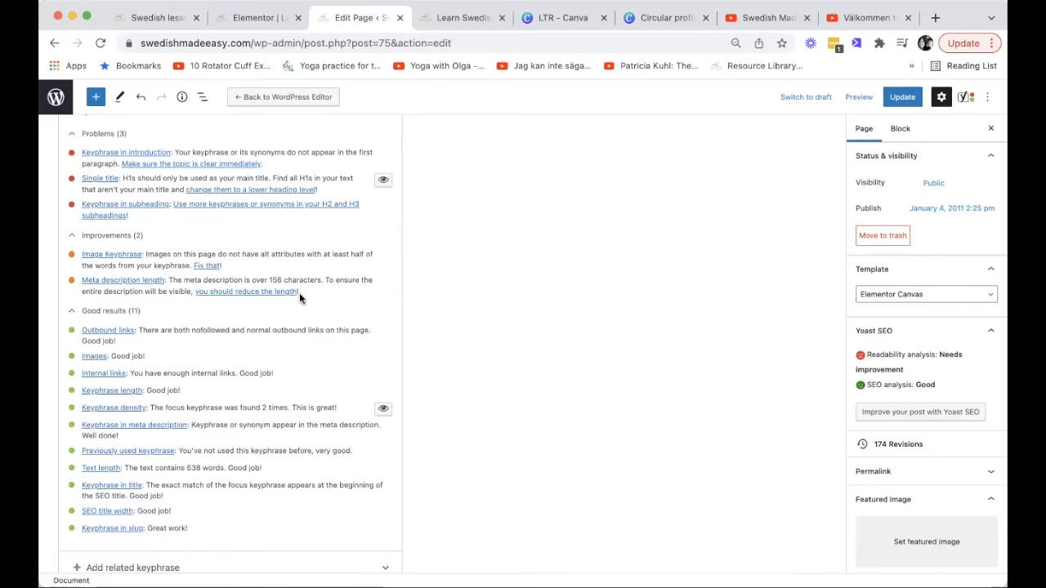
scroll(206, 327, "down", 2)
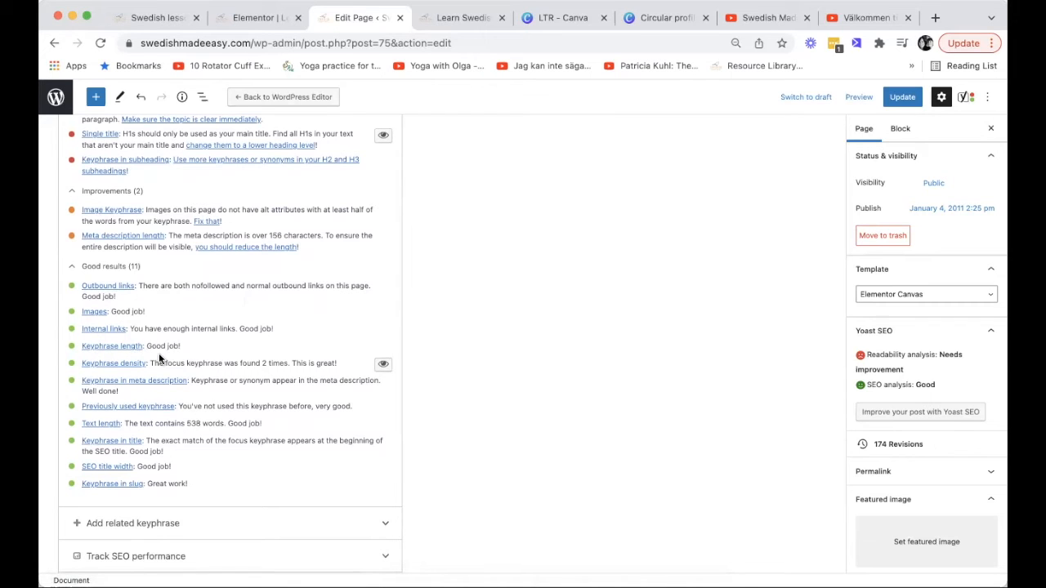
Try extending the SEO title to "Swedish teachers at Swedish Made Easy offering Swedish lessons online via" and trim it back to "Swedish teachers"
scroll(205, 301, "up", 10)
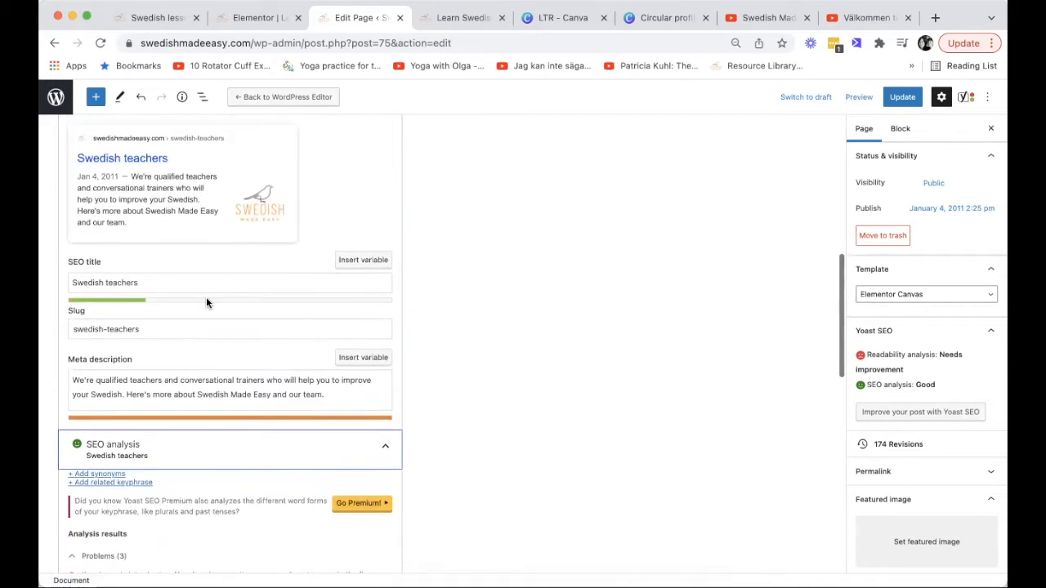
scroll(205, 303, "up", 3)
left_click(144, 384)
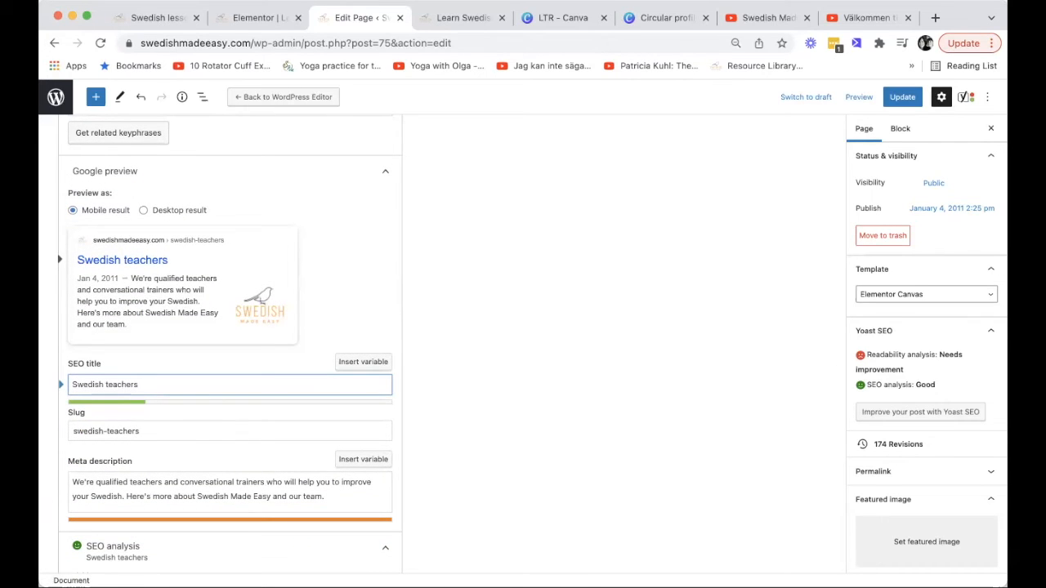
type("at Swedish Made Easy")
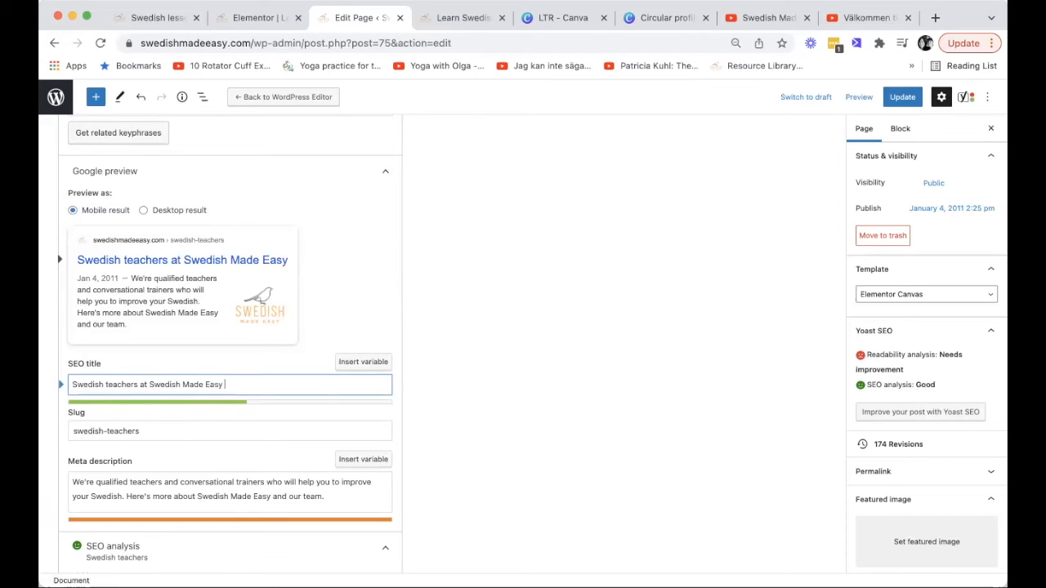
type(" offering Sw")
type("edis")
type("h lesson")
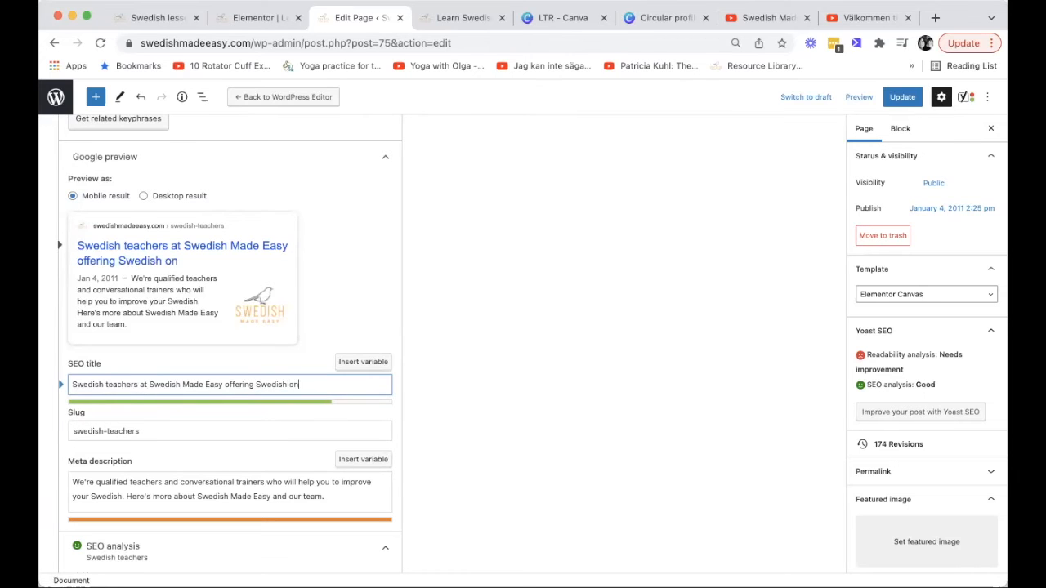
type("s online via")
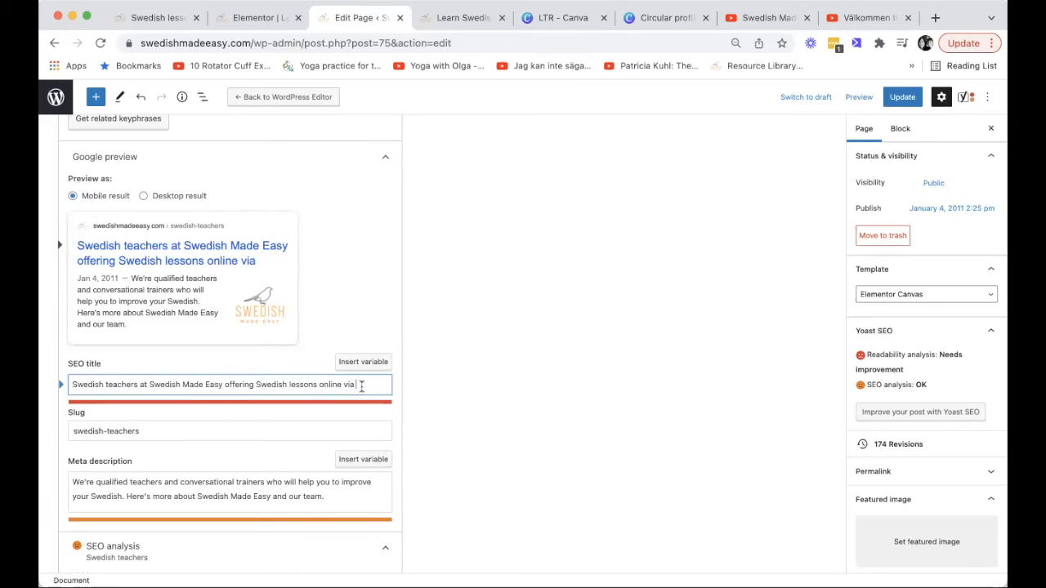
left_click_drag(361, 384, 139, 379)
key("BackSpace")
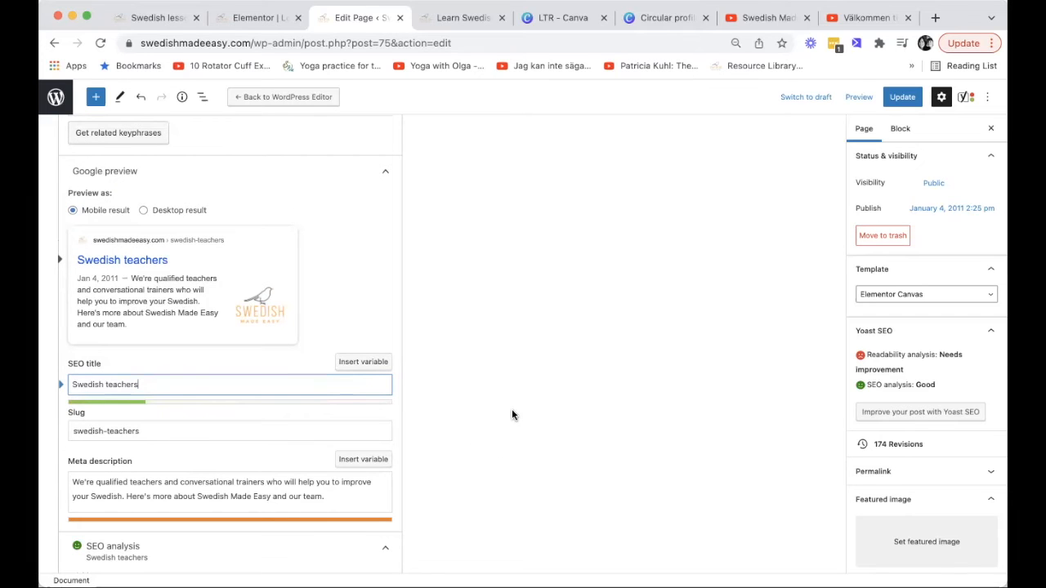
Try shortening the meta description by trimming its closing words, and restore the ending "our team."
scroll(512, 415, "down", 3)
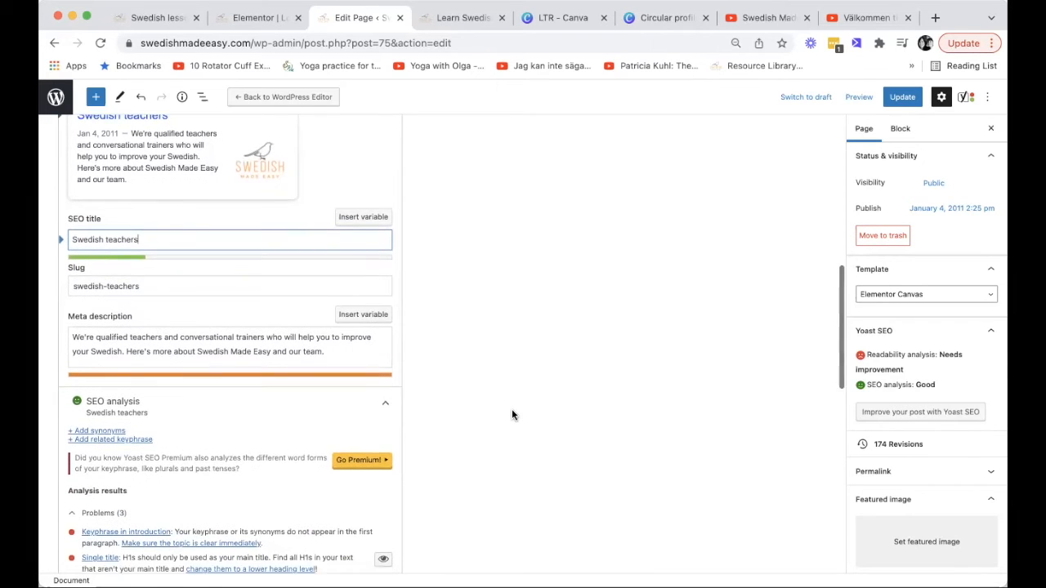
scroll(511, 415, "down", 2)
left_click(126, 241)
left_click_drag(71, 238, 341, 266)
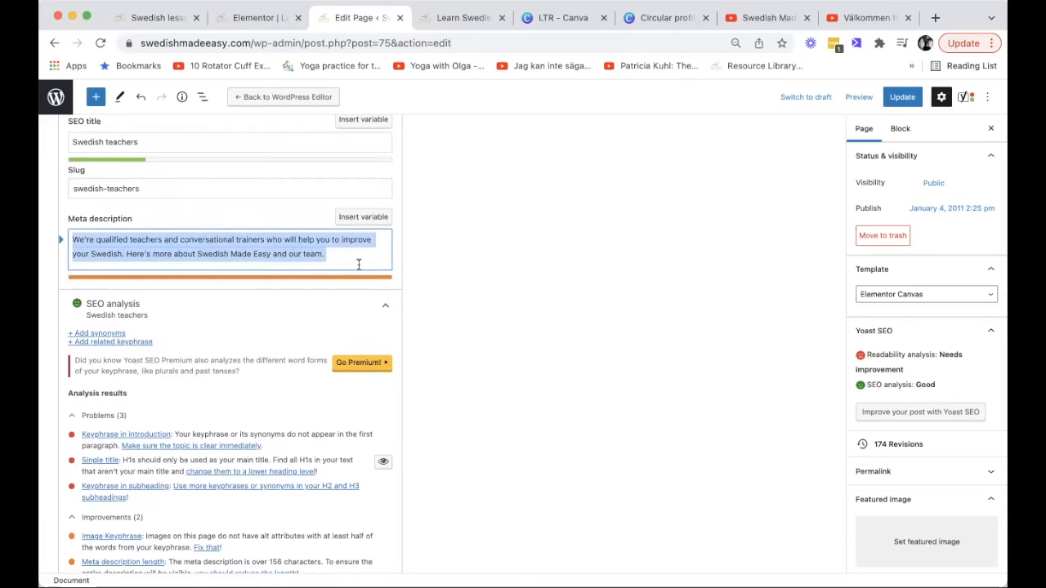
scroll(447, 285, "up", 4)
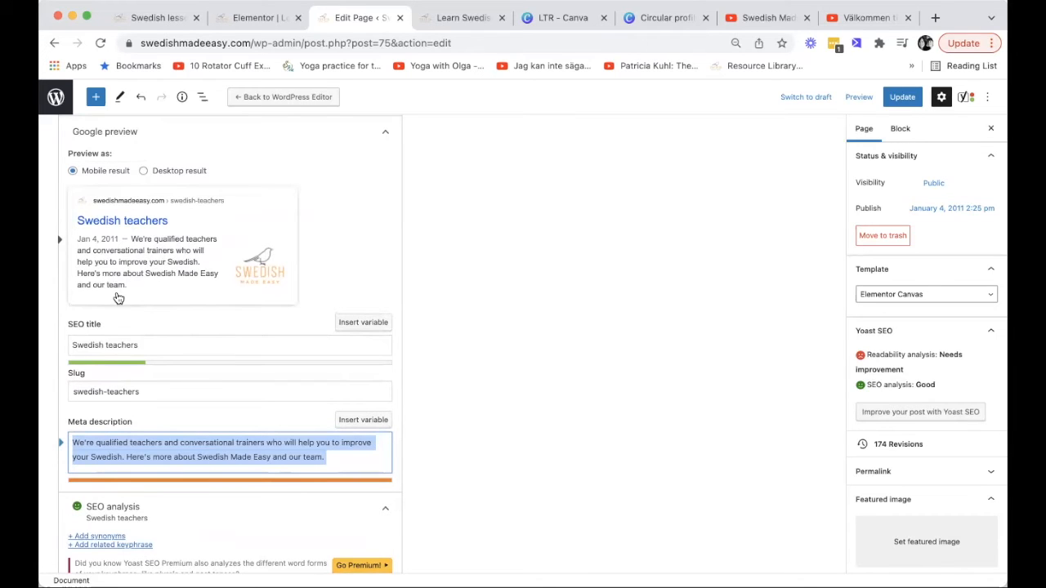
left_click(469, 465)
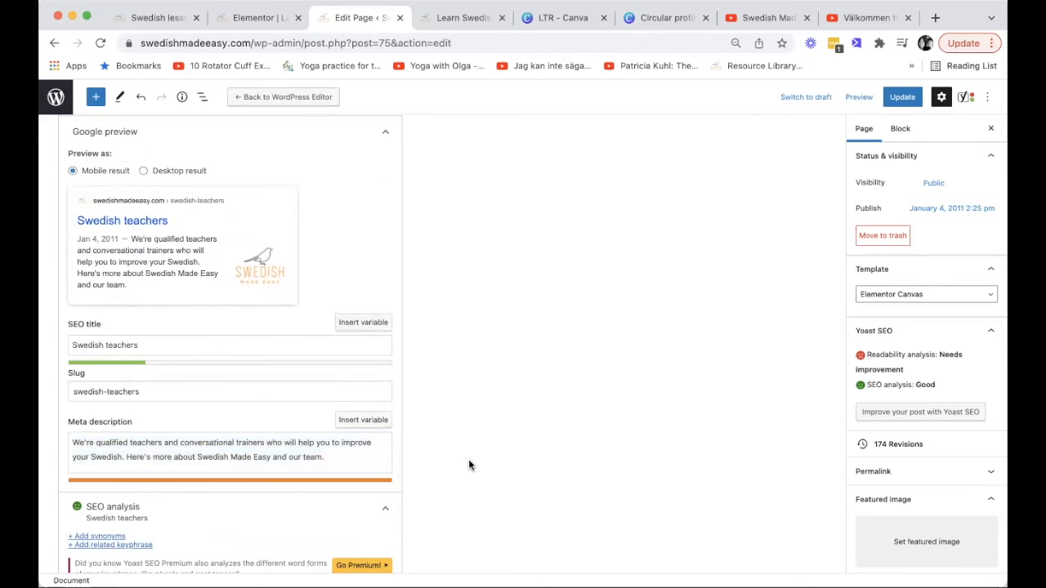
scroll(469, 465, "down", 5)
left_click(331, 196)
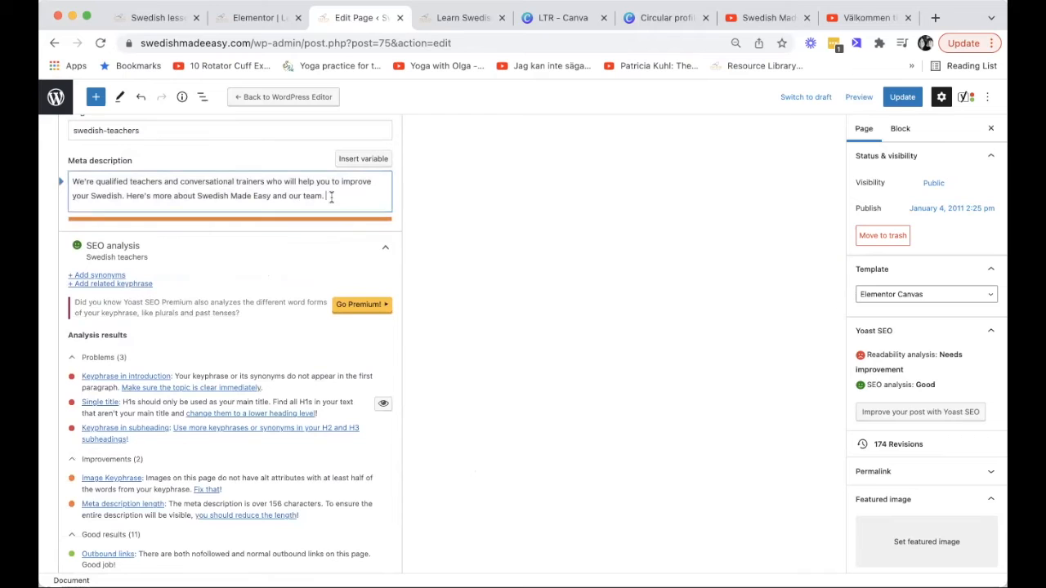
key("BackSpace")
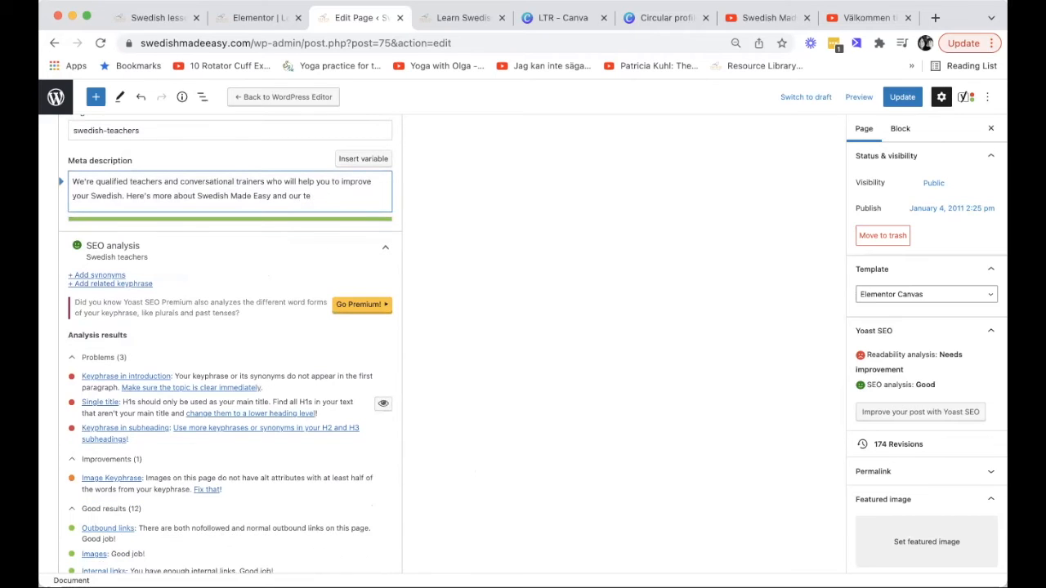
type("e")
key("BackSpace")
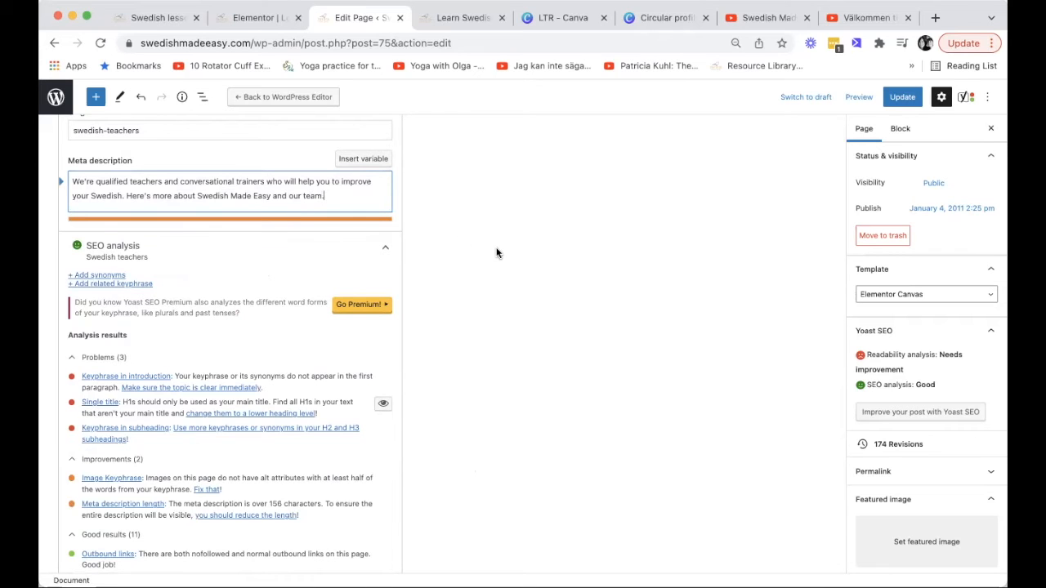
Replace the meta description with "We're qualified Swedish teachers helping you to learn Swedish. We've taught over 20,000 hours online to Swedish students globally."
scroll(496, 253, "up", 5)
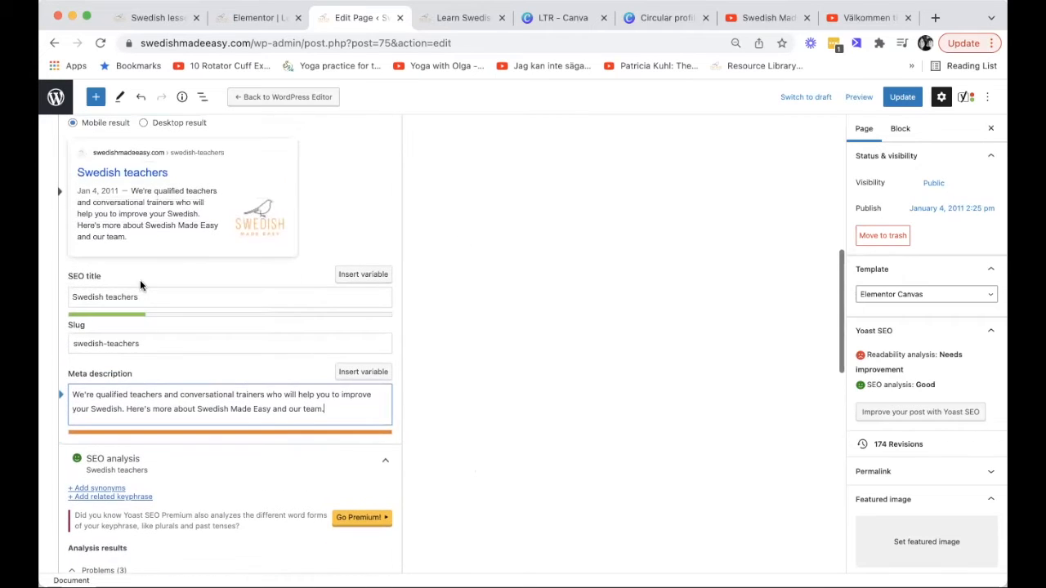
scroll(206, 276, "up", 5)
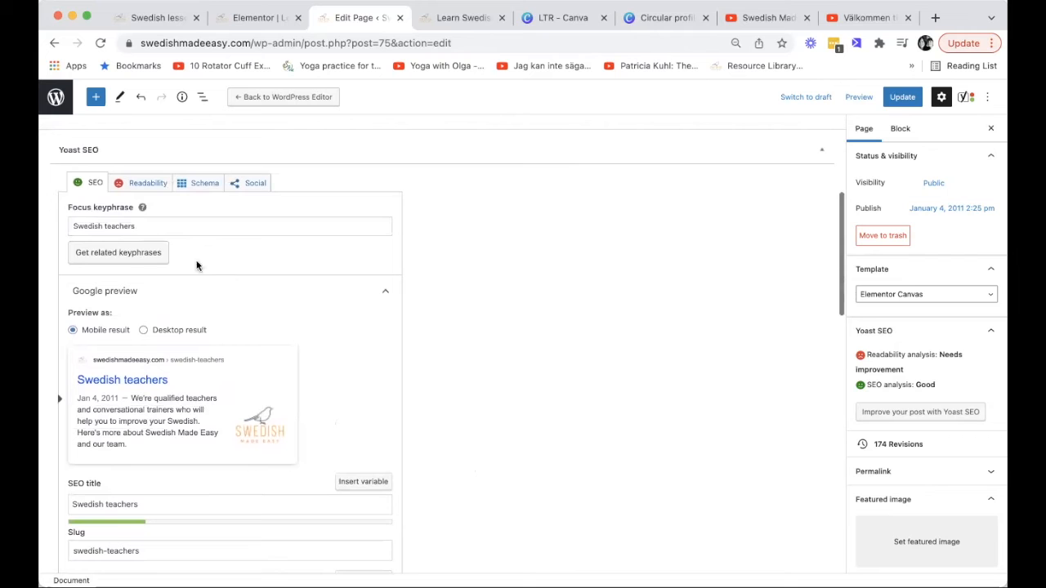
scroll(238, 269, "down", 5)
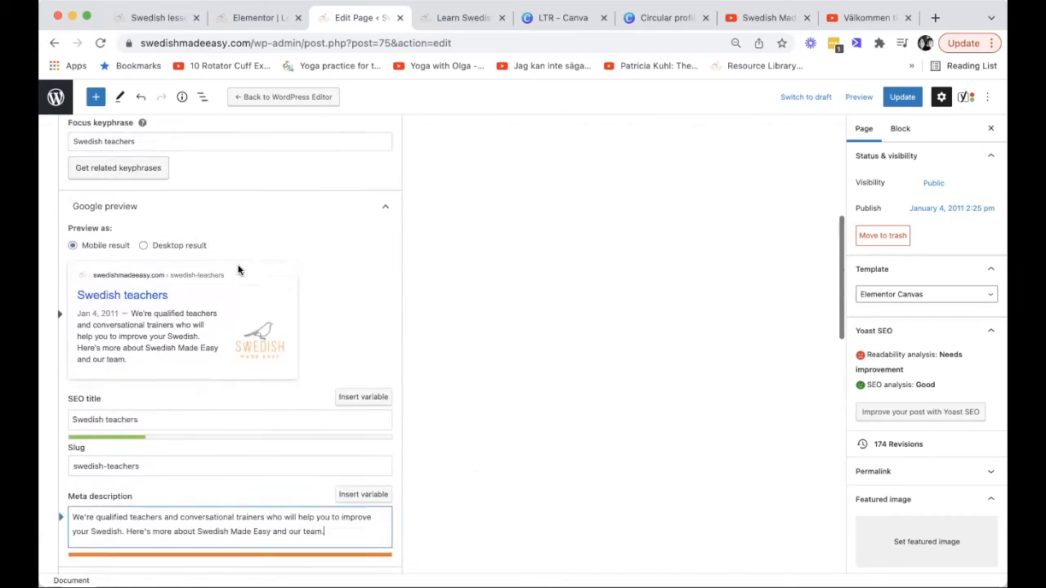
scroll(237, 269, "down", 4)
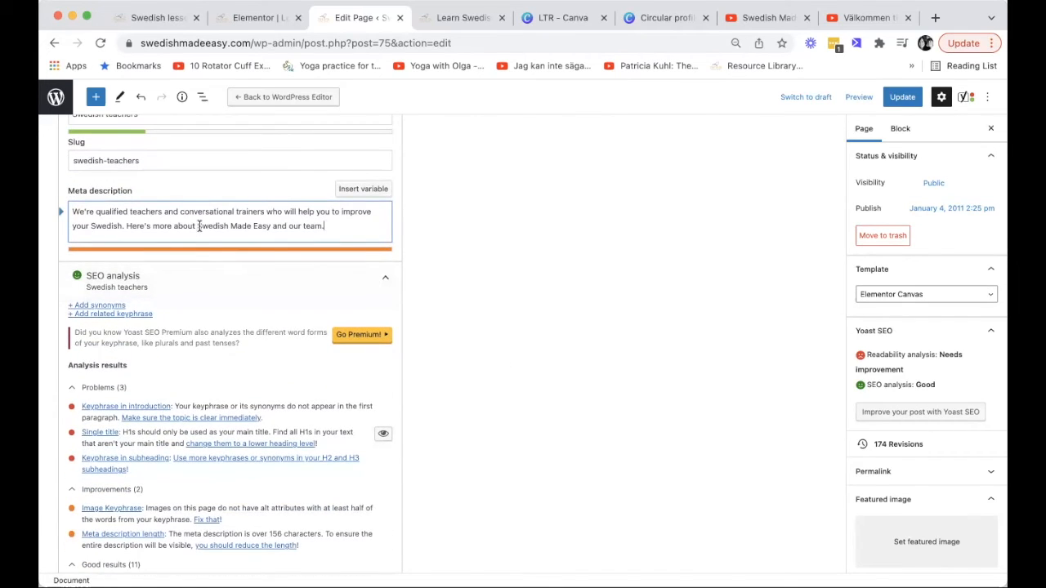
scroll(264, 381, "down", 4)
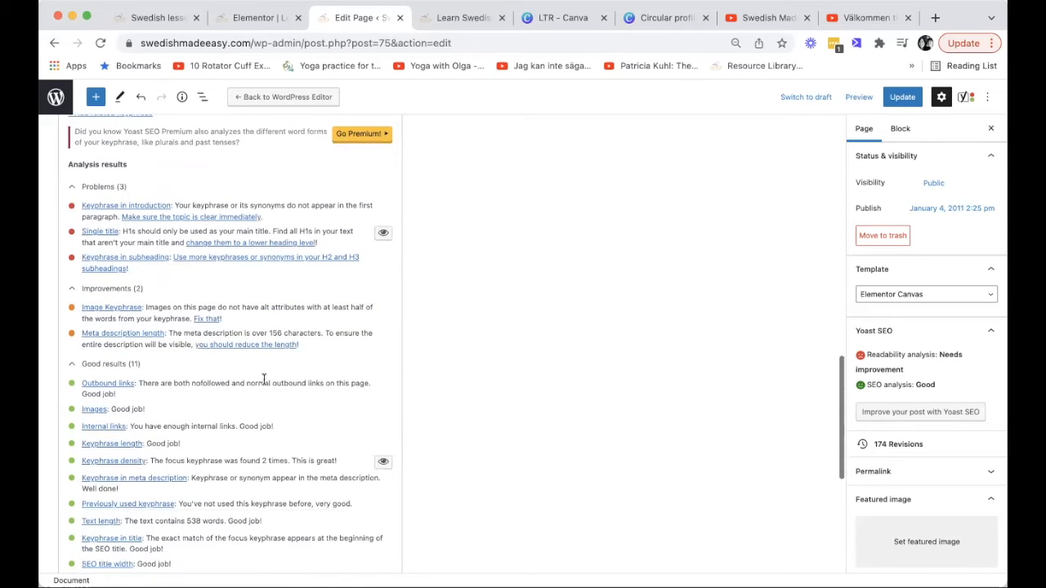
scroll(264, 381, "down", 1)
scroll(264, 381, "up", 7)
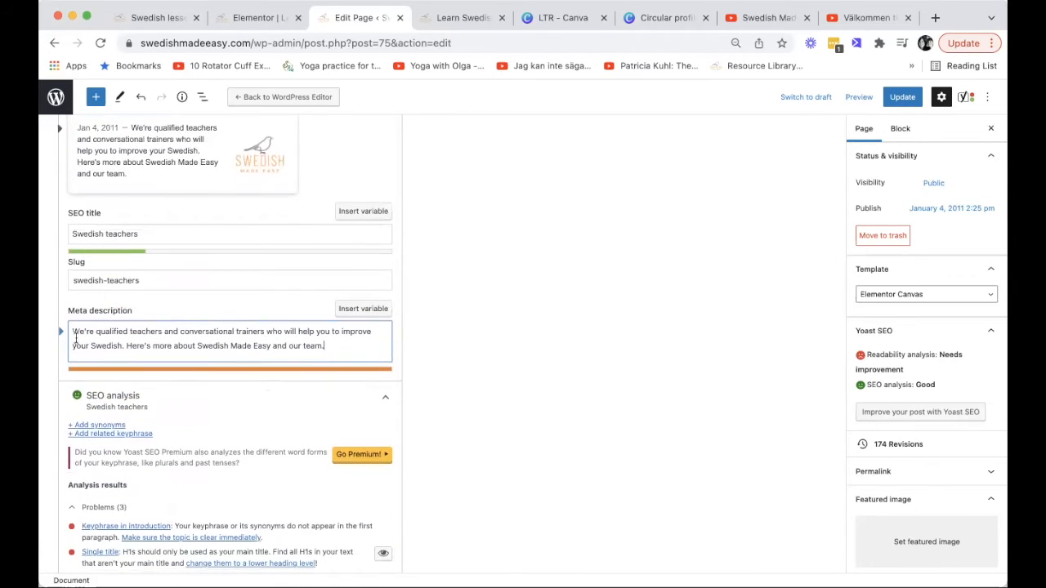
key("super+a")
type("We're qualified Swedish teachers helping you to learn Swedish. We've taught over 20,000 hours online to Swedish students a")
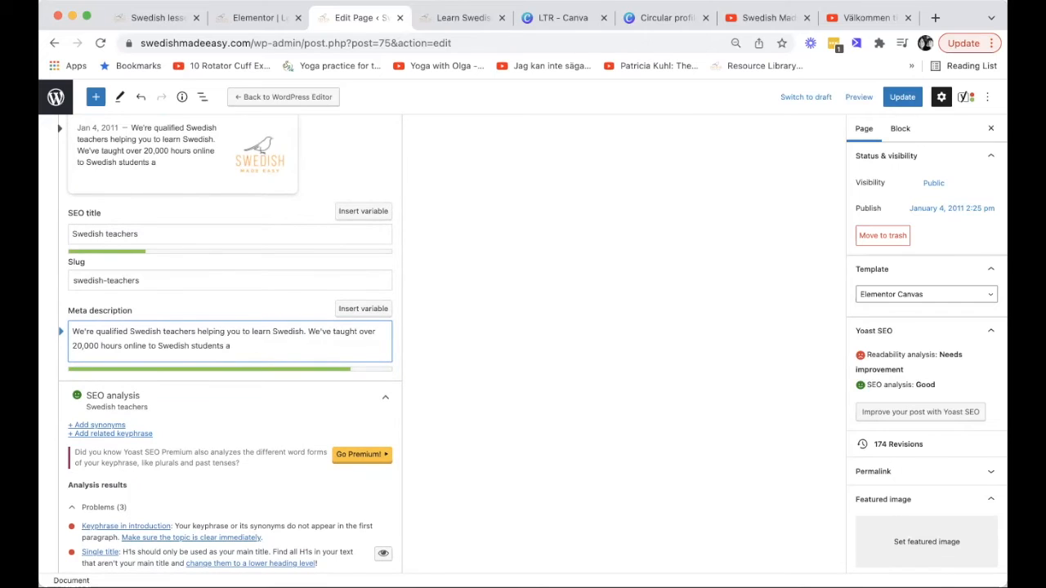
type("globally.")
left_click_drag(130, 332, 191, 329)
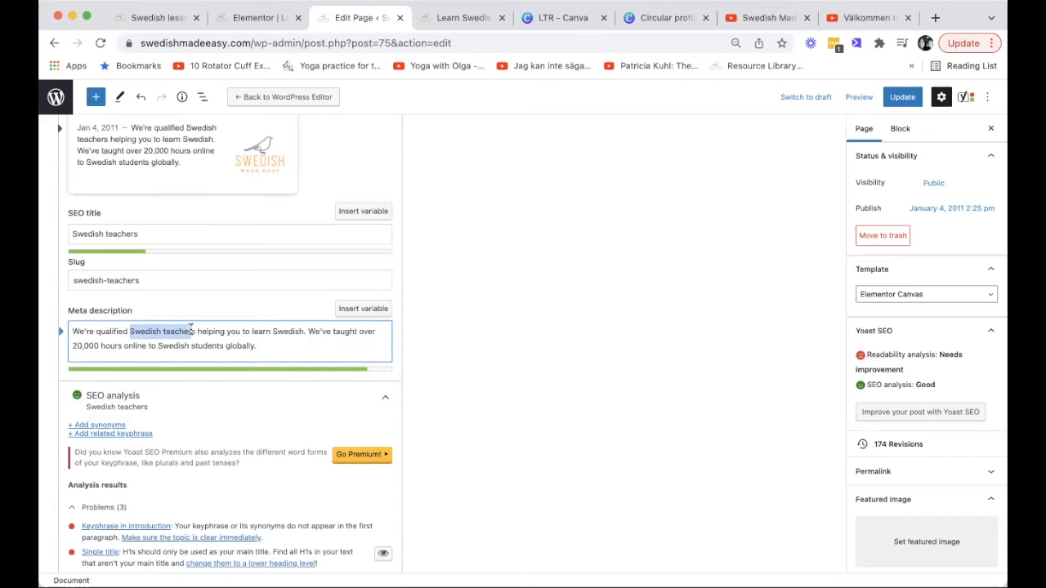
left_click(490, 391)
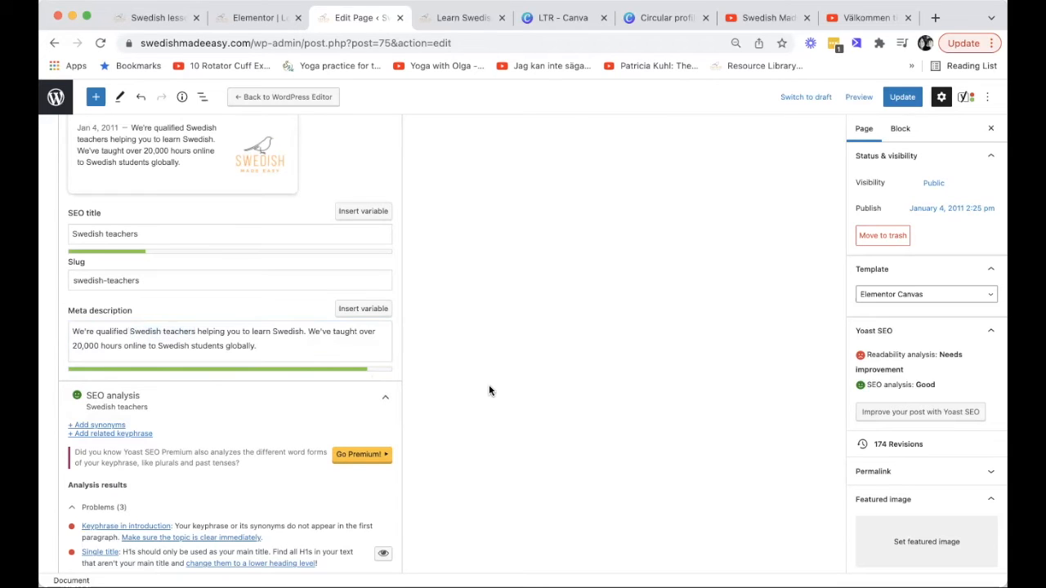
Review the Google preview and the SEO analysis for remaining keyphrase, heading and image alt text issues
scroll(490, 391, "up", 5)
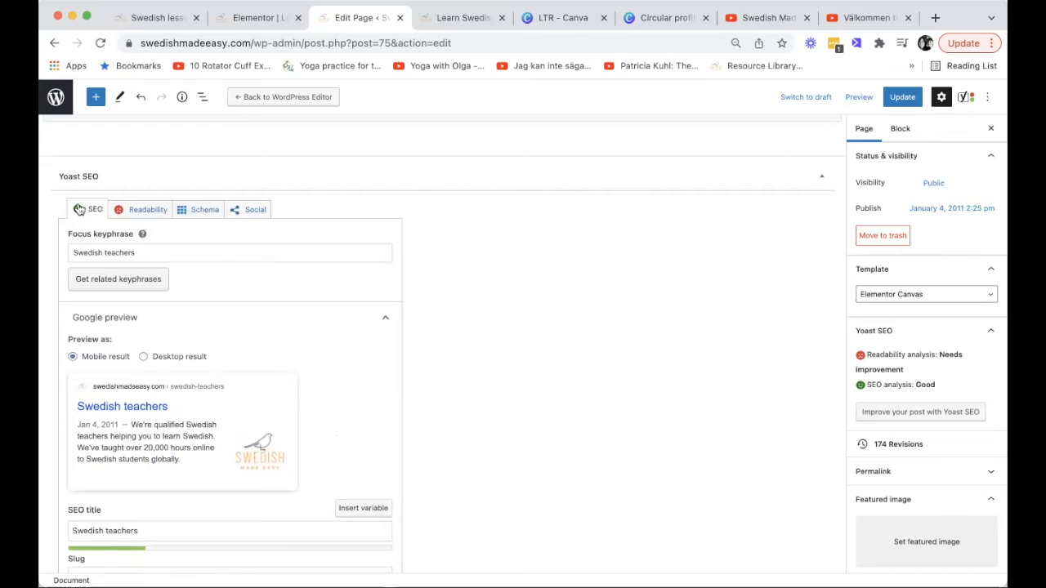
scroll(518, 425, "down", 7)
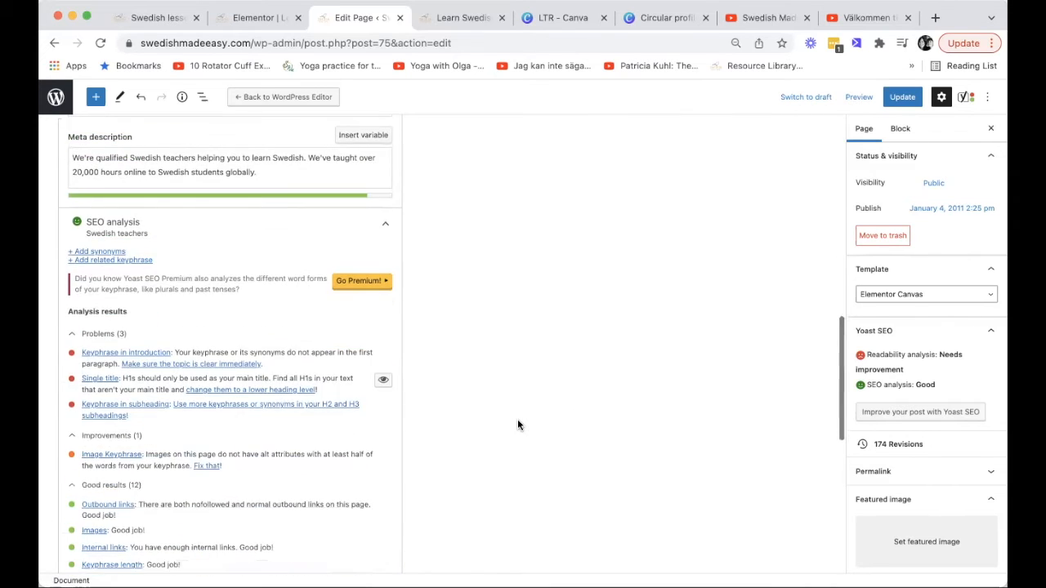
scroll(518, 425, "down", 4)
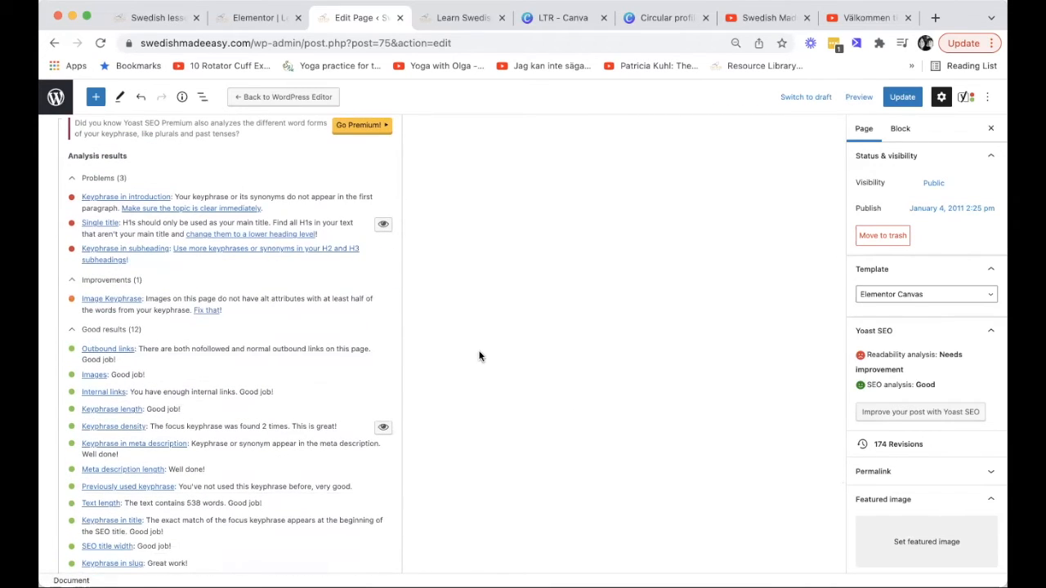
scroll(476, 356, "up", 2)
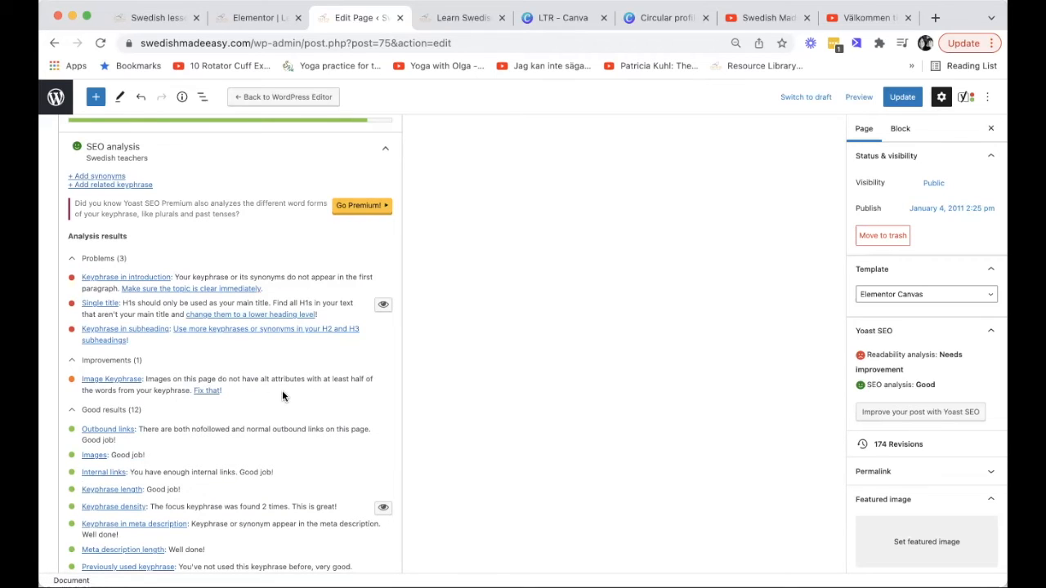
scroll(463, 389, "up", 3)
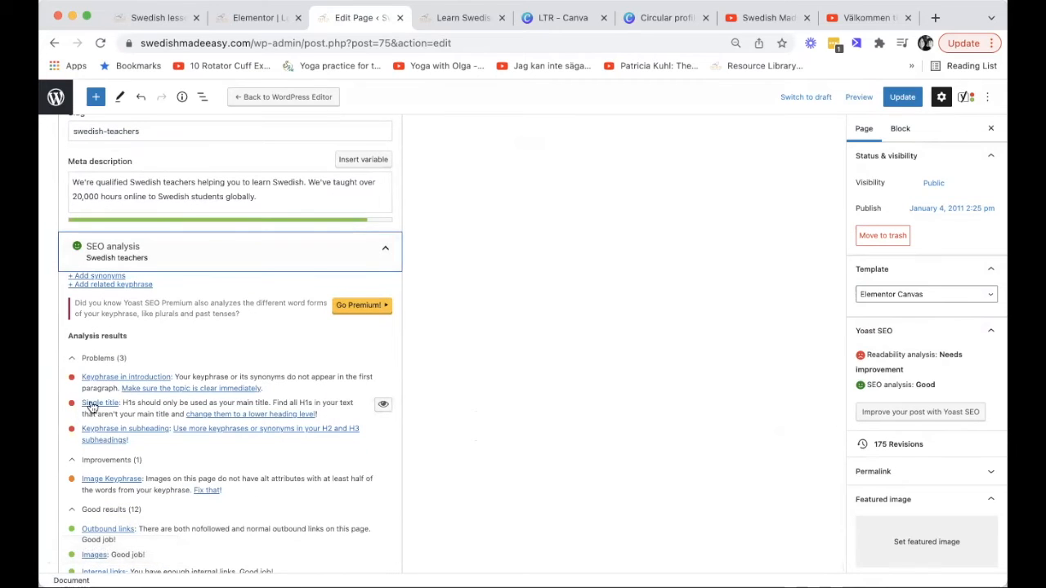
scroll(243, 461, "down", 1)
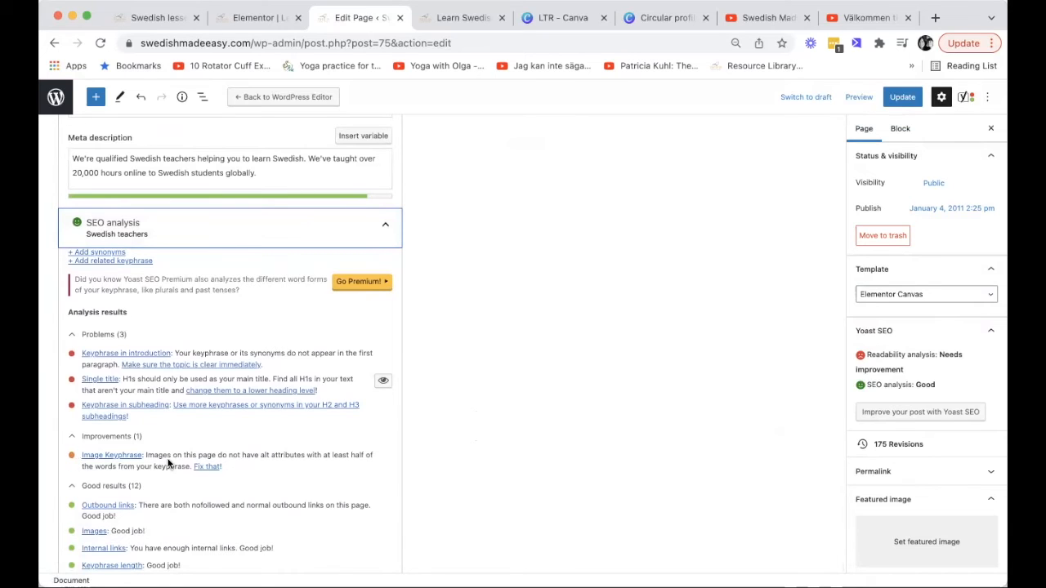
Open the page in the Elementor editor and close the Navigator to clear the view of the founder's section
scroll(483, 456, "up", 10)
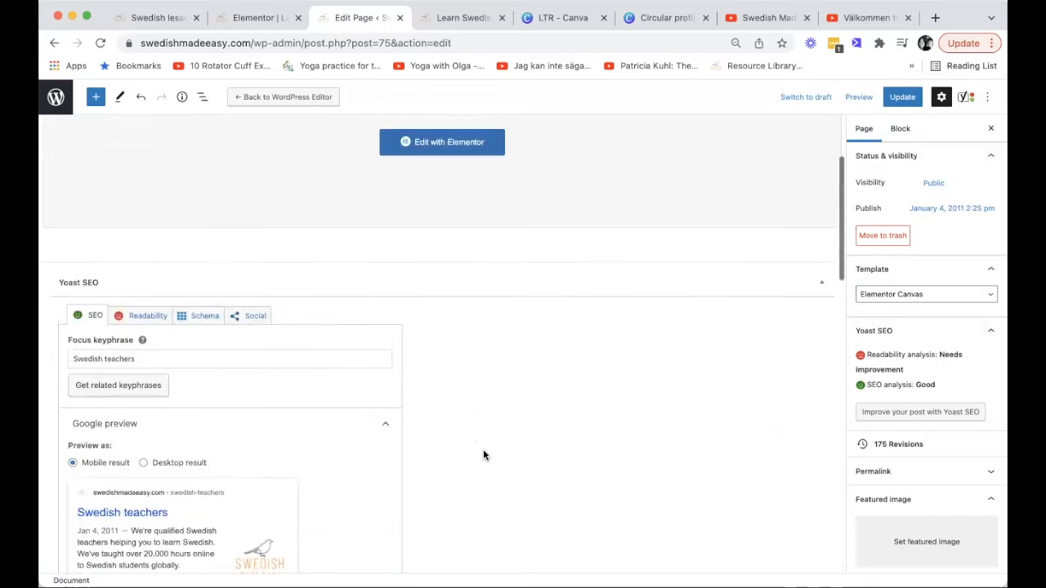
left_click(459, 294)
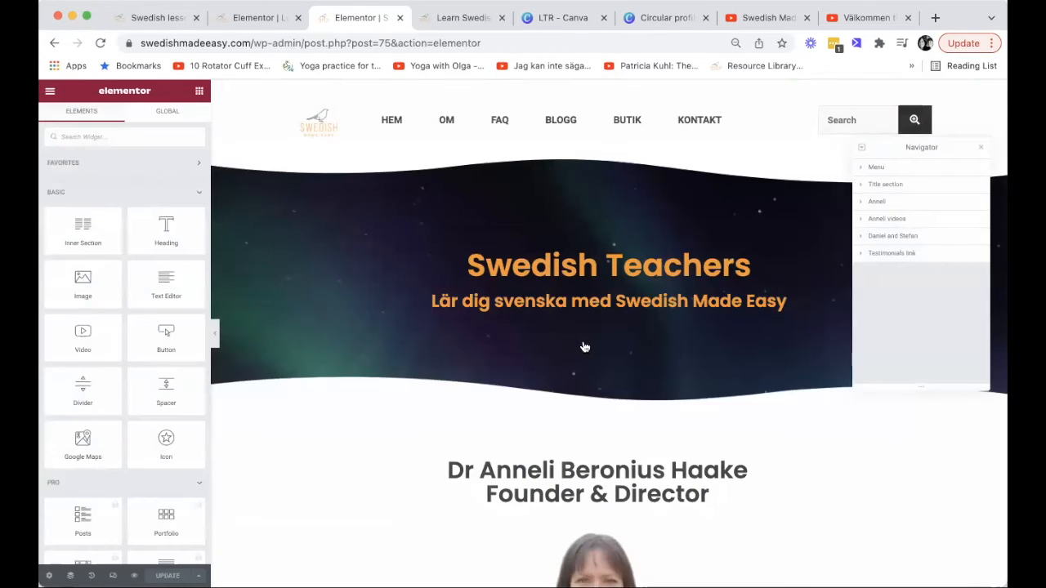
scroll(584, 347, "down", 3)
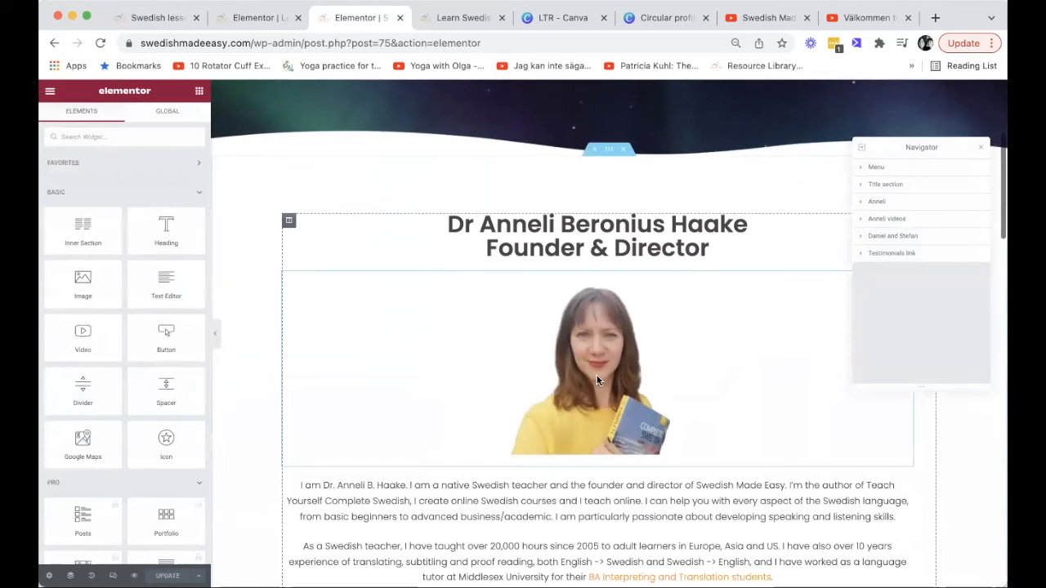
left_click(979, 149)
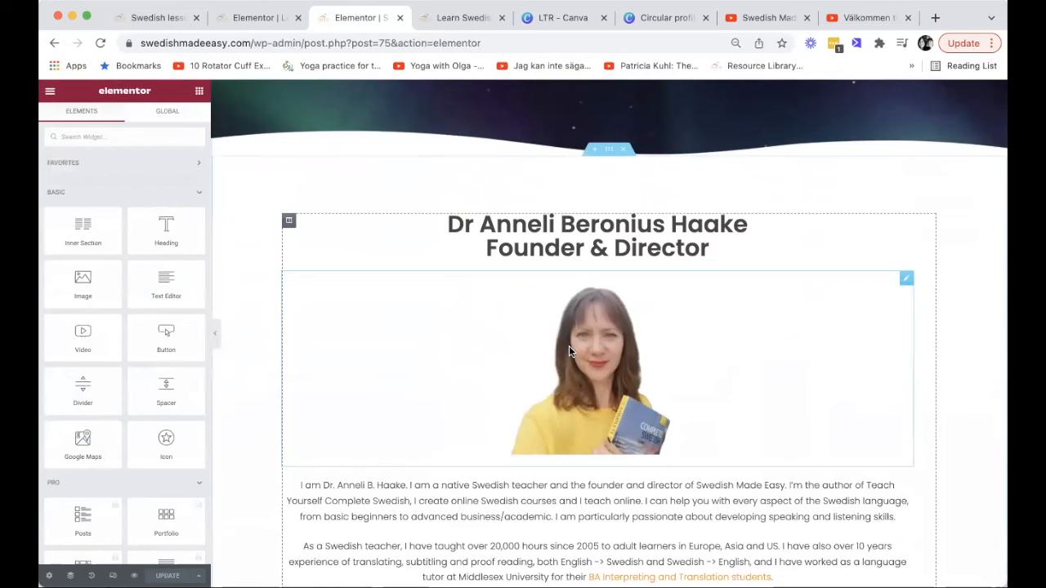
Set the alt text of the founder's headshot to her first name followed by "Swedish teacher" and reinsert the image
left_click(582, 352)
mouse_move(125, 218)
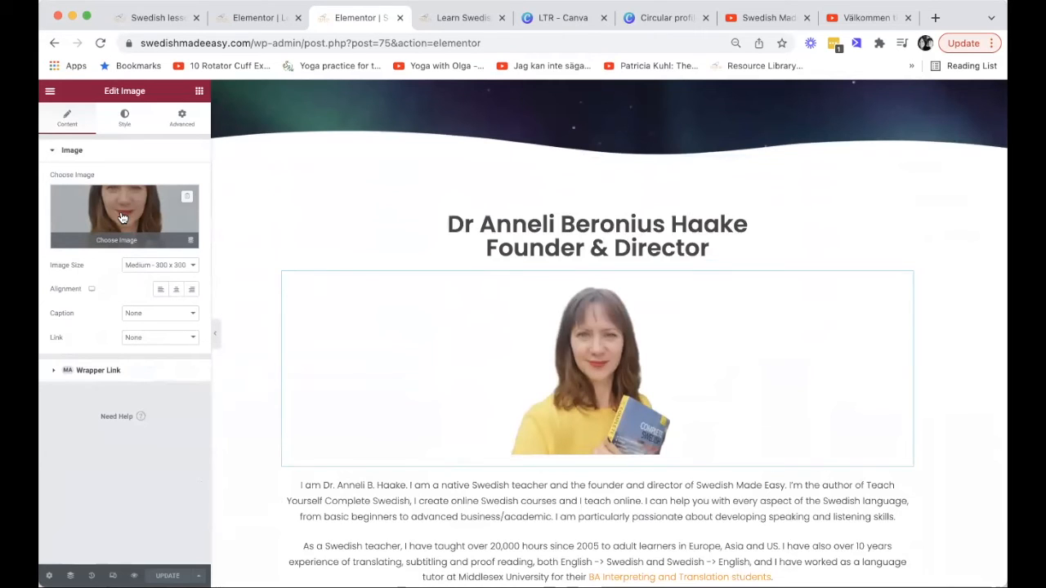
left_click(121, 218)
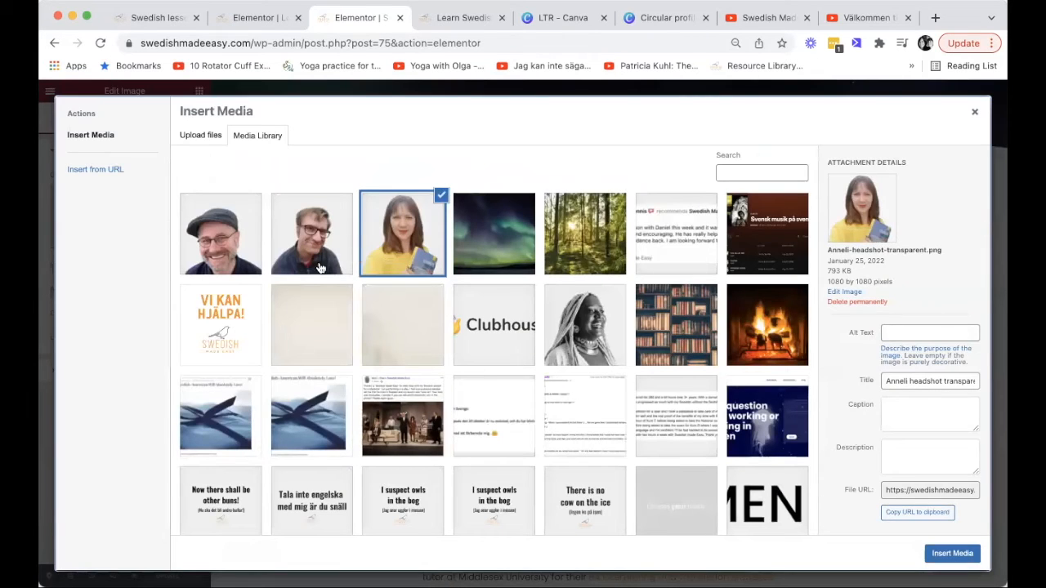
left_click(891, 333)
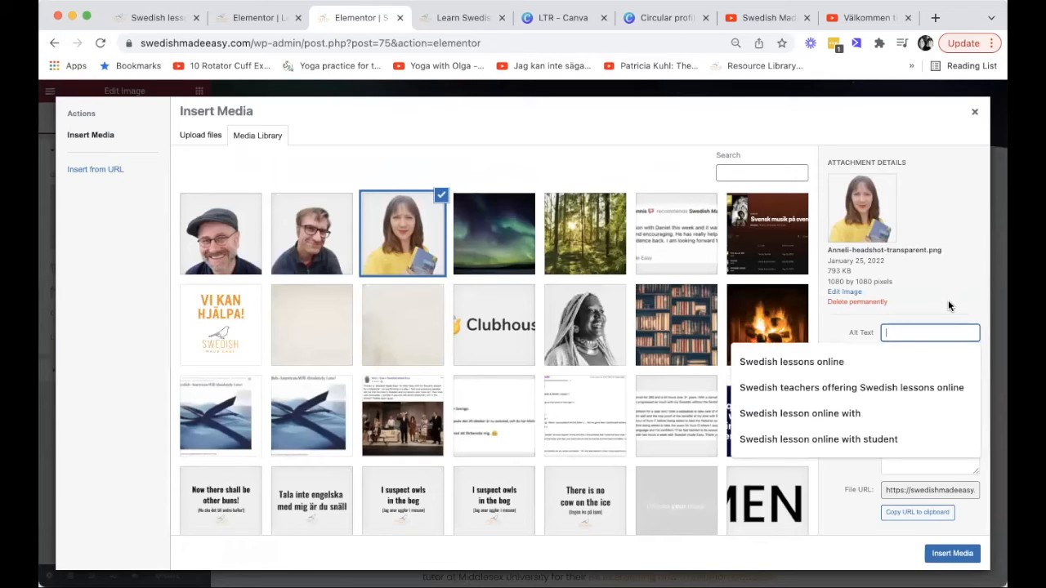
left_click(833, 320)
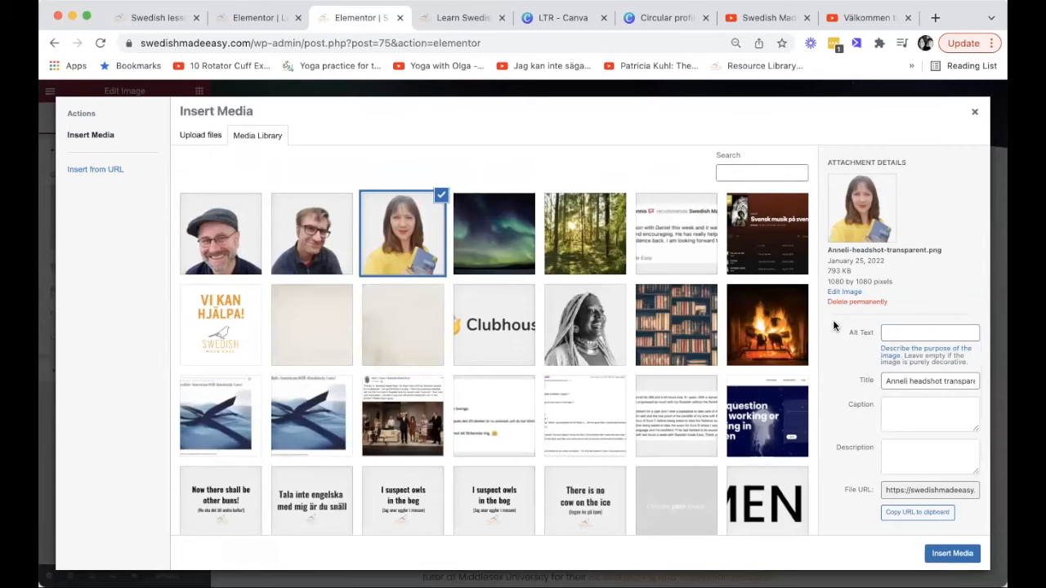
left_click(898, 331)
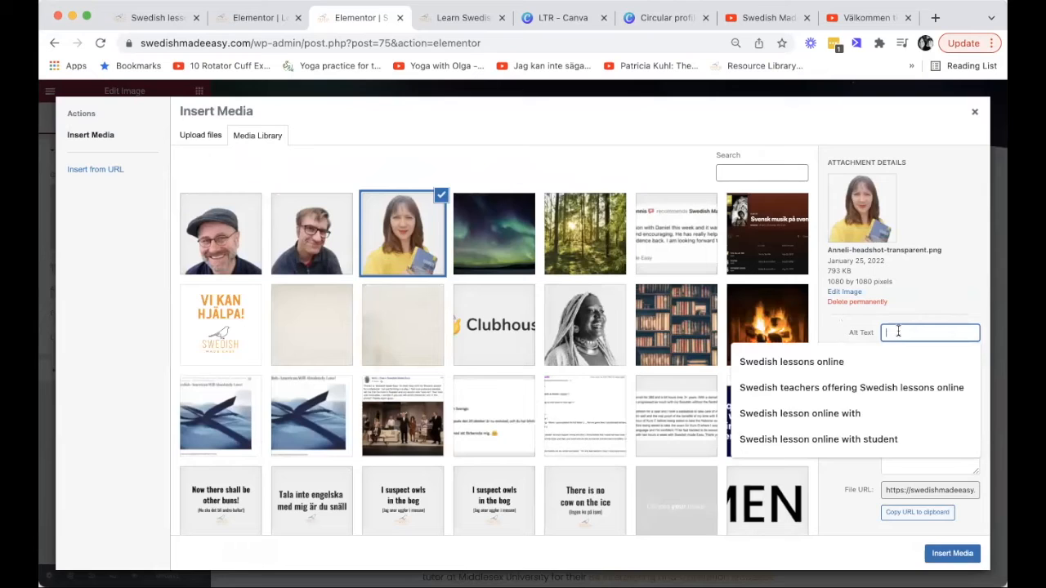
type("Anneli Swedish teacher")
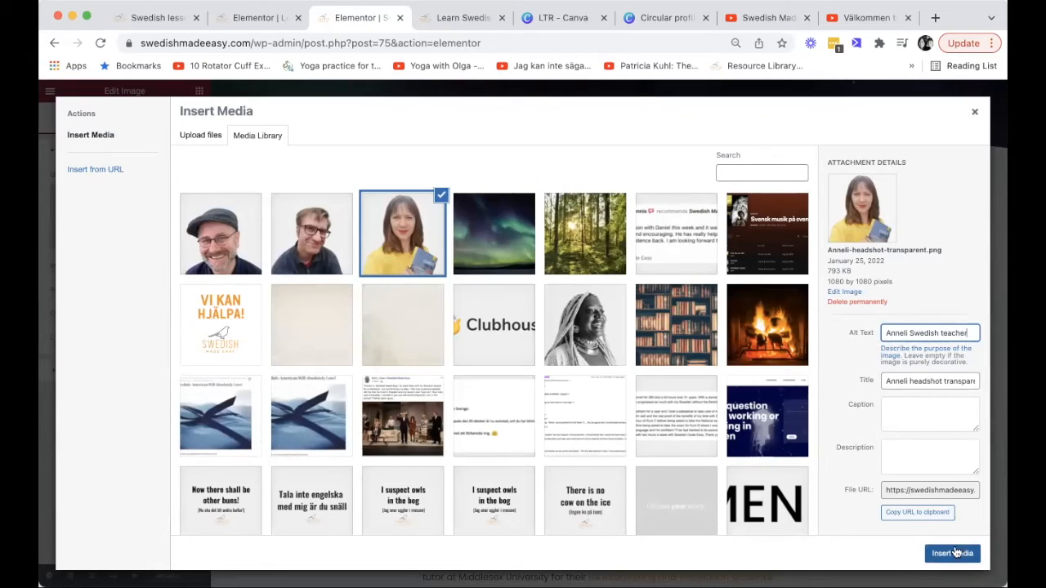
left_click(952, 554)
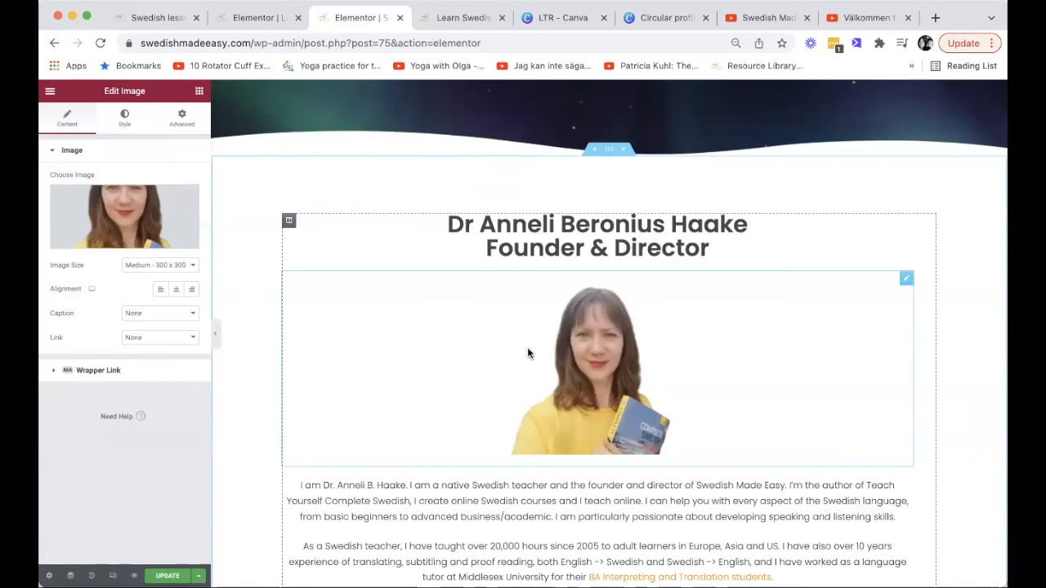
Set the alt text of the Teaching Associate's photo to his first name followed by "Swedish teacher" and reinsert the image
scroll(527, 353, "down", 10)
scroll(527, 353, "down", 3)
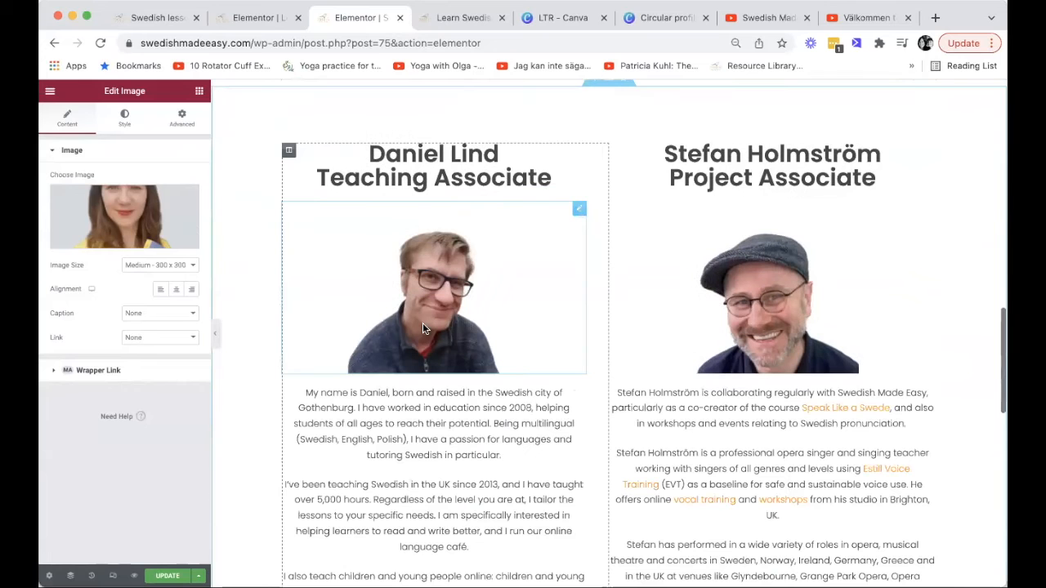
left_click(422, 323)
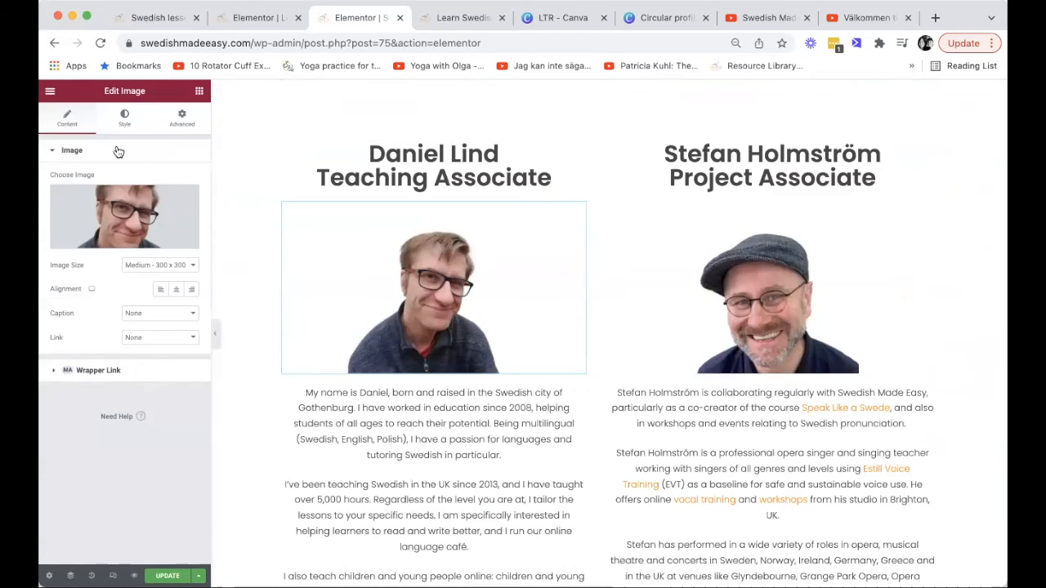
left_click(124, 219)
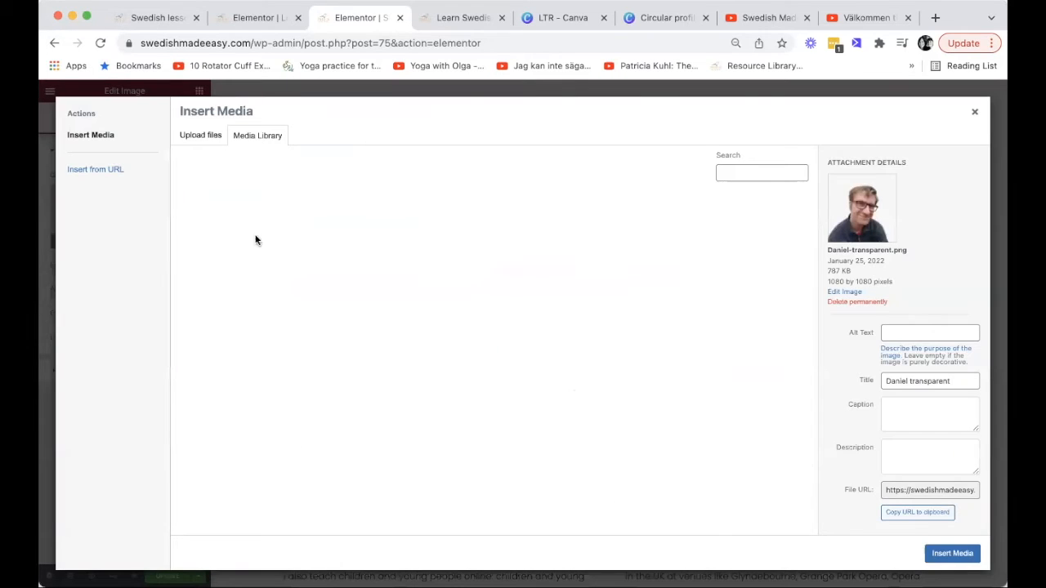
left_click(925, 332)
type("Daniel Swedish teacher")
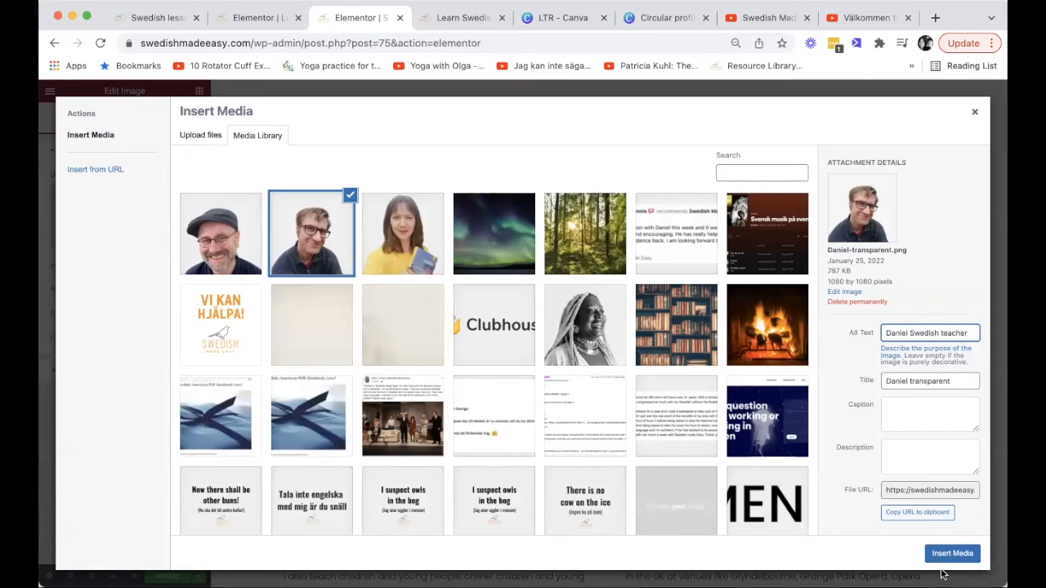
left_click(950, 555)
Set the alt text of the Project Associate's photo to his first name followed by "vocal coach" and reinsert the image
left_click(769, 320)
left_click(112, 223)
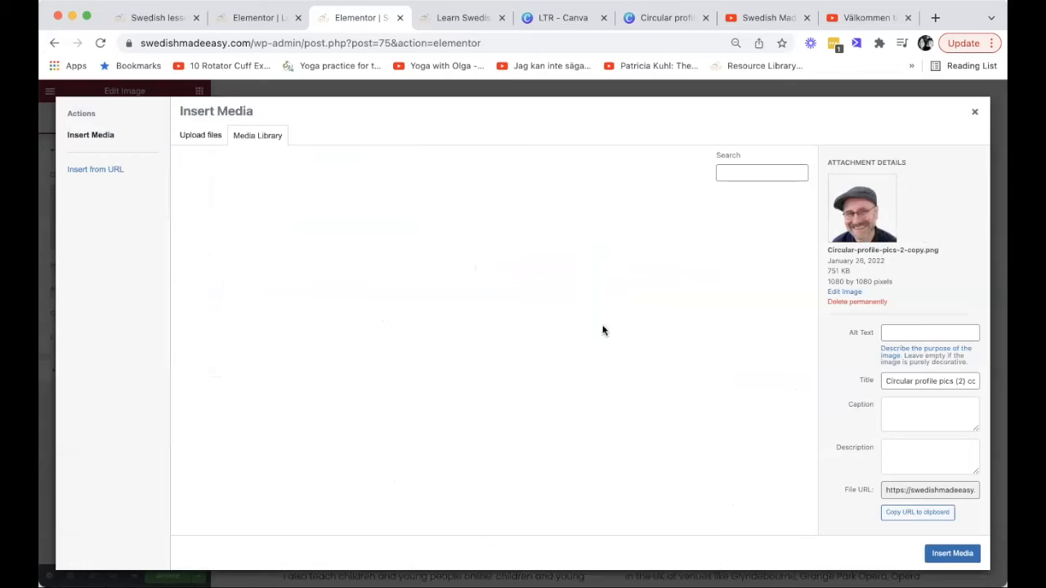
left_click(898, 333)
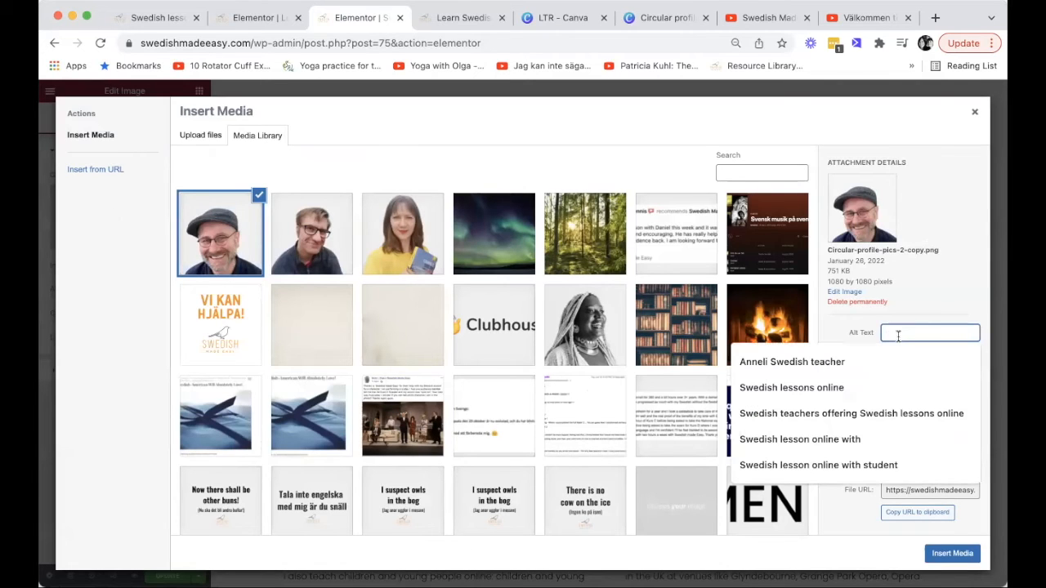
type("S")
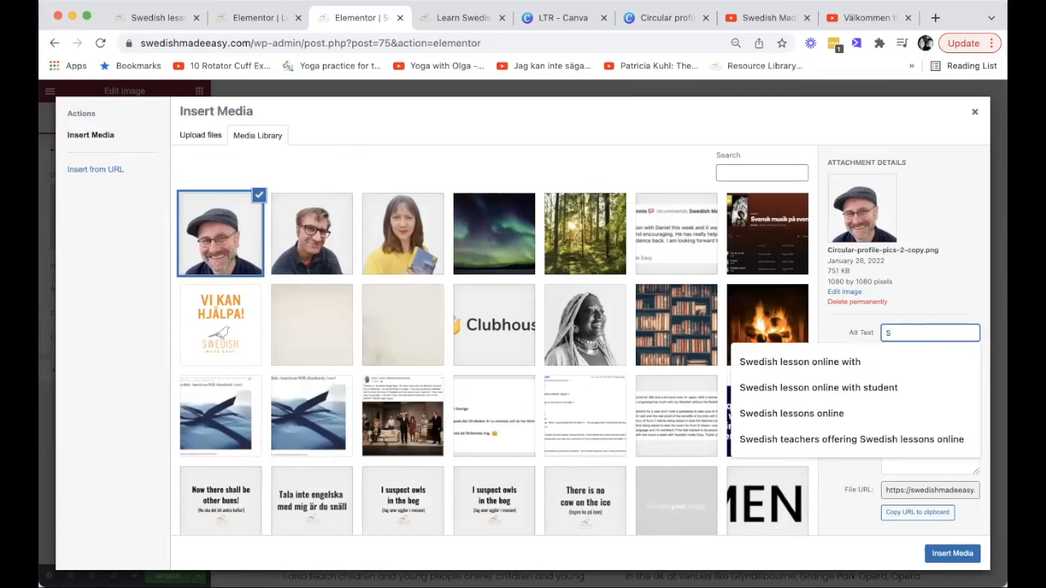
key("BackSpace")
type("Stefan vocal coach")
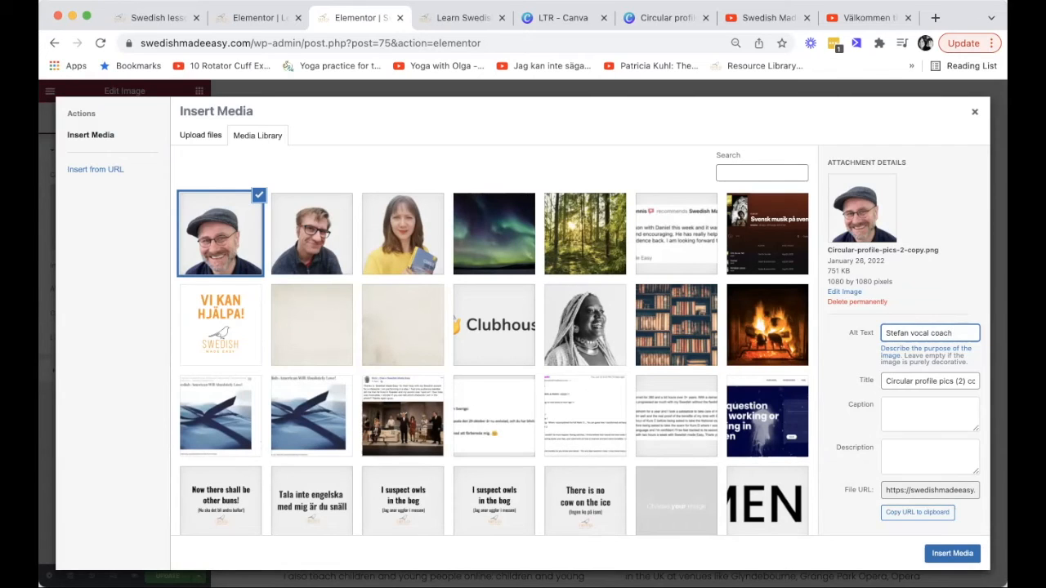
left_click(953, 553)
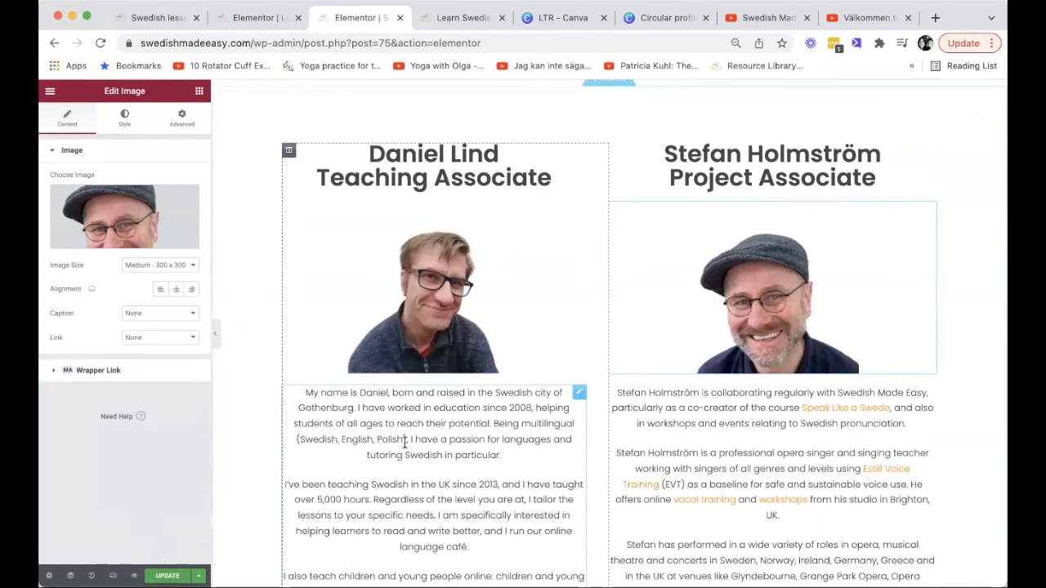
Save the updated Swedish Teachers page and exit Elementor to the WordPress page editor
scroll(404, 443, "down", 5)
scroll(403, 445, "down", 5)
scroll(404, 442, "up", 10)
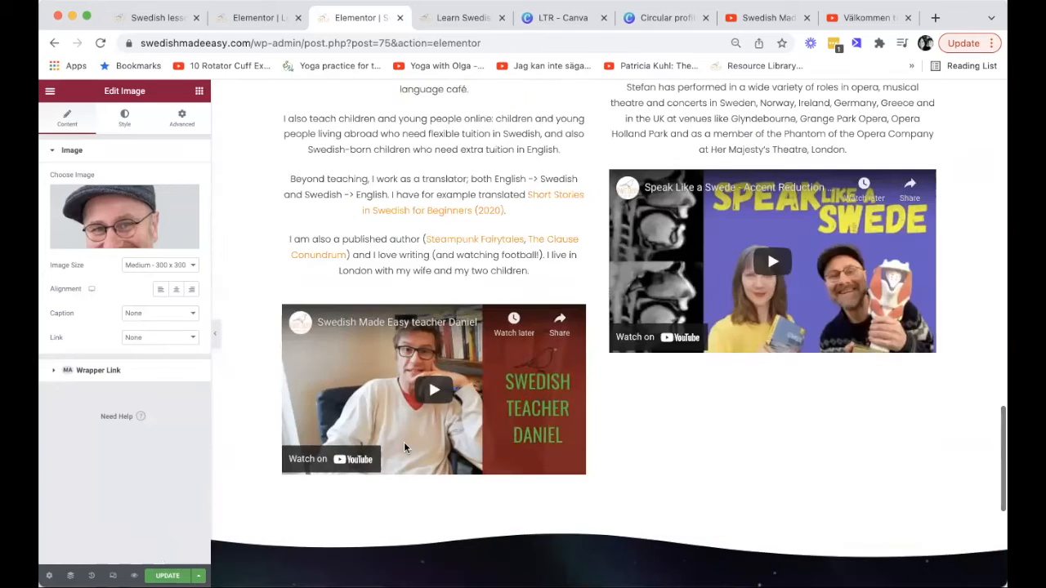
scroll(314, 396, "up", 4)
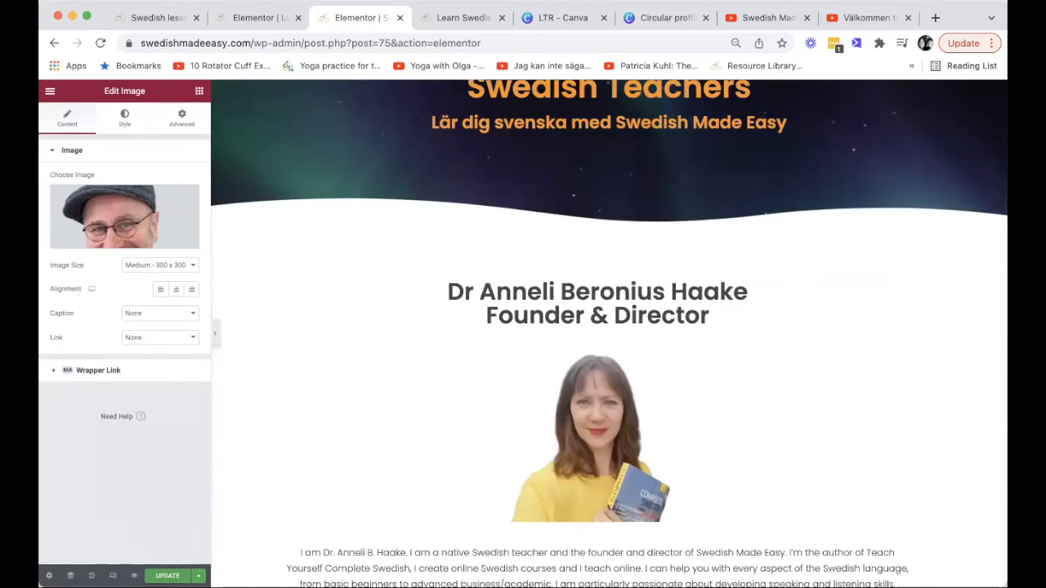
left_click(167, 576)
left_click(50, 95)
left_click(144, 343)
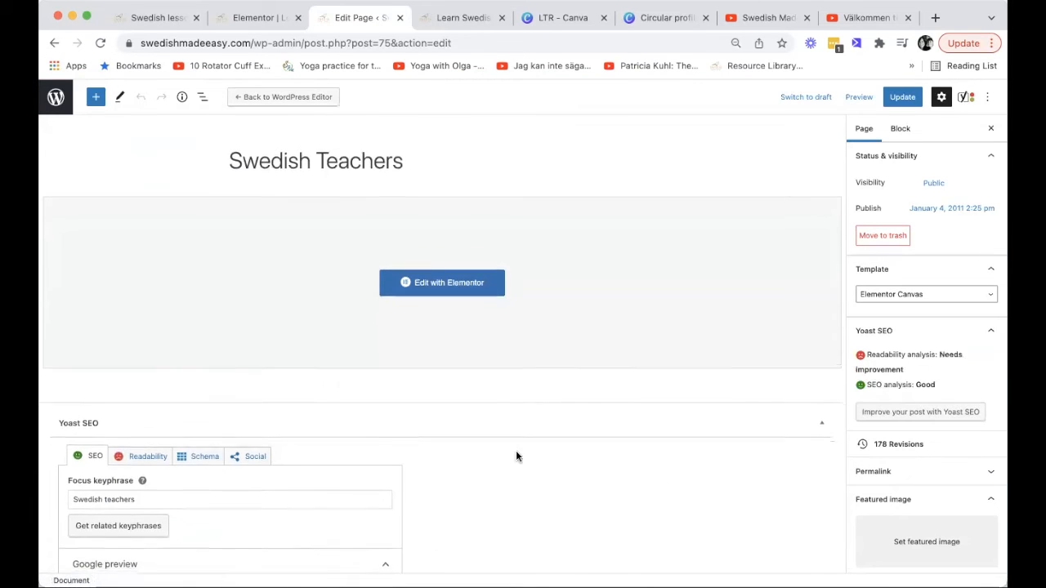
Expand the SEO analysis and review its remaining problems and good results for the keyphrase "Swedish teachers"
scroll(515, 456, "down", 10)
scroll(515, 456, "down", 3)
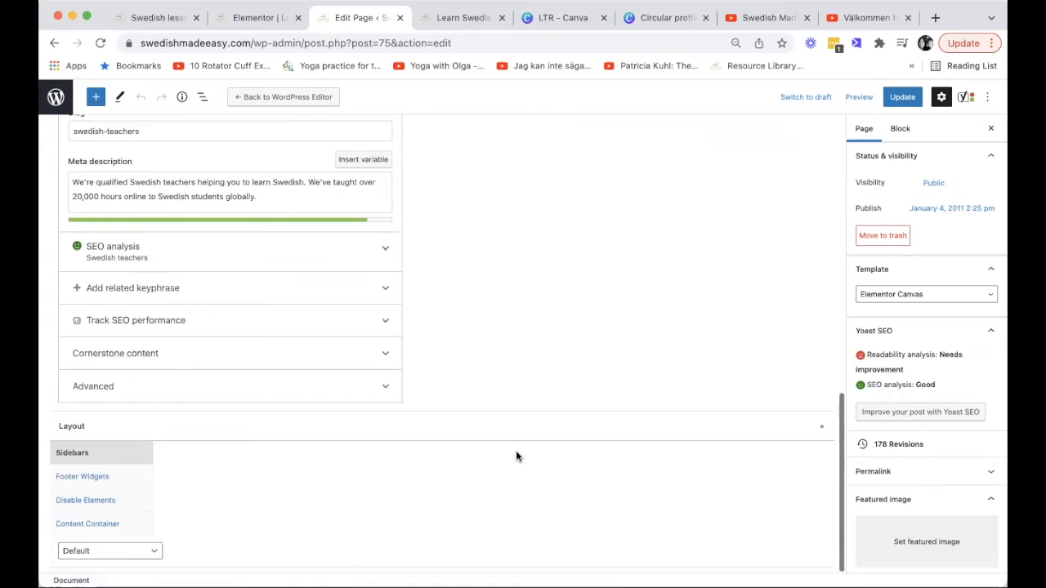
left_click(314, 253)
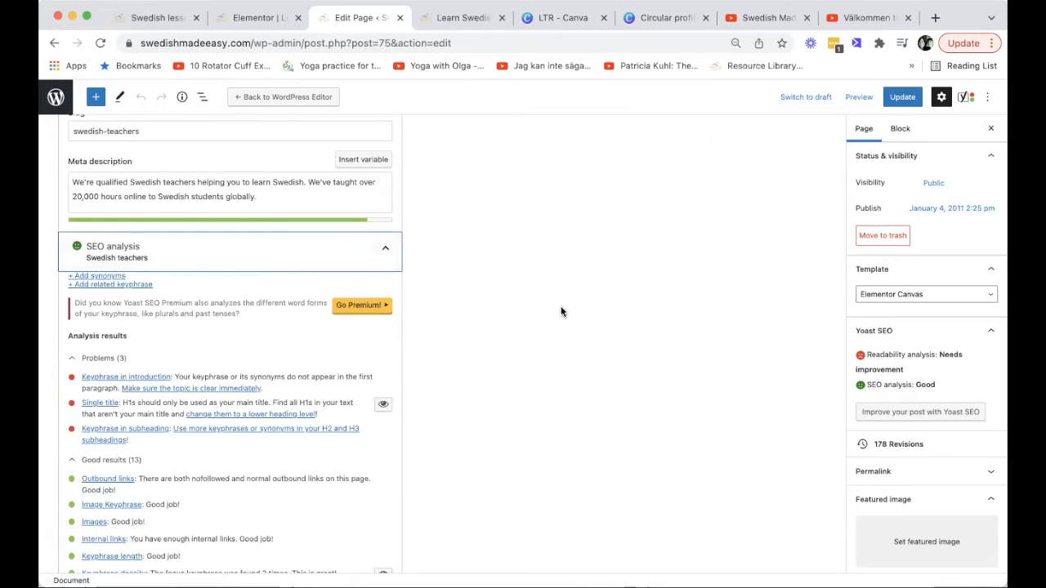
scroll(561, 311, "down", 2)
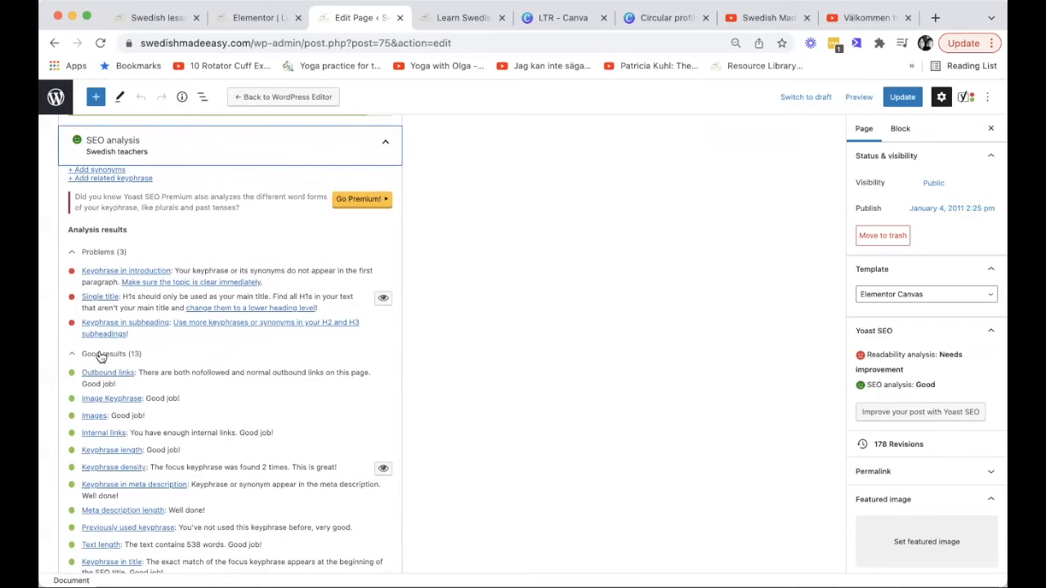
scroll(215, 387, "down", 3)
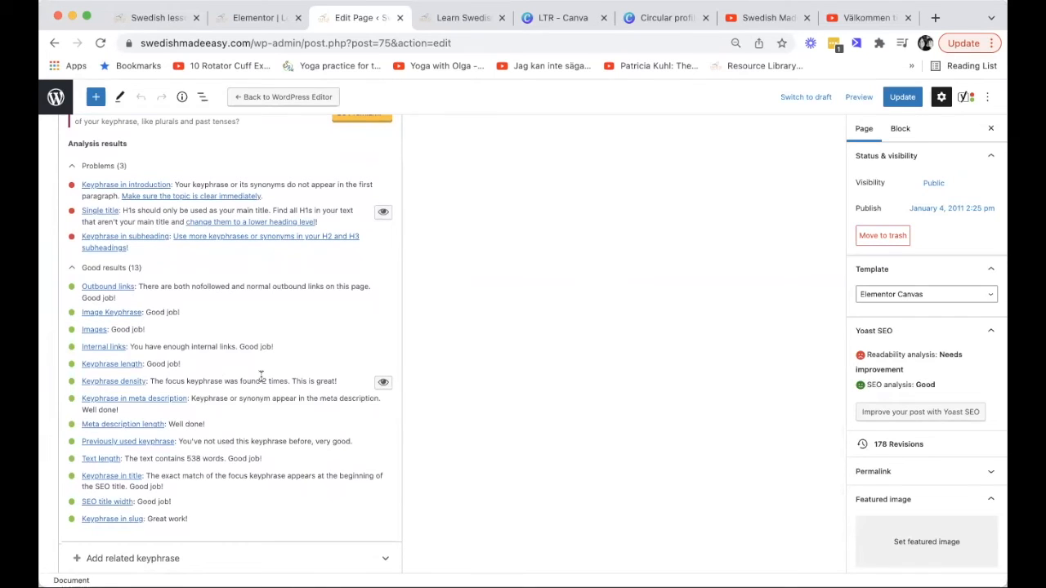
scroll(262, 377, "up", 5)
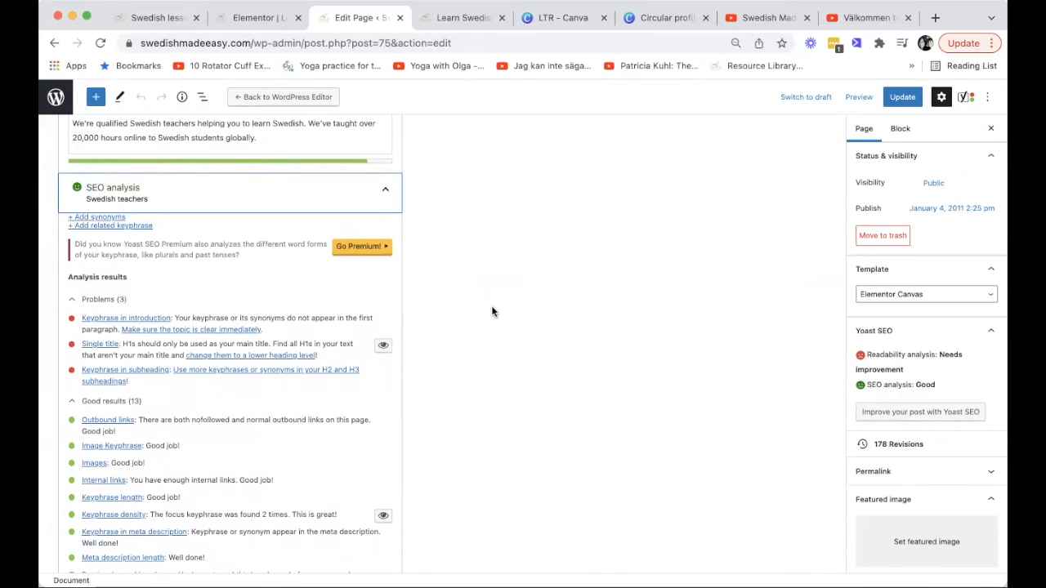
scroll(492, 311, "up", 2)
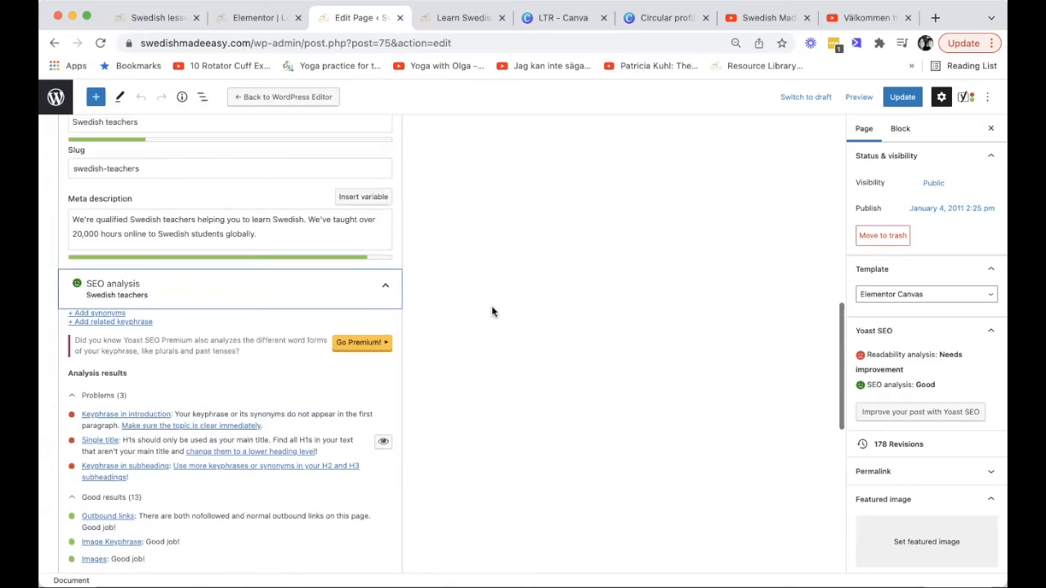
Reopen the page in Elementor and check the introduction text and the HTML tag of the "Swedish Teachers" heading
scroll(608, 298, "up", 10)
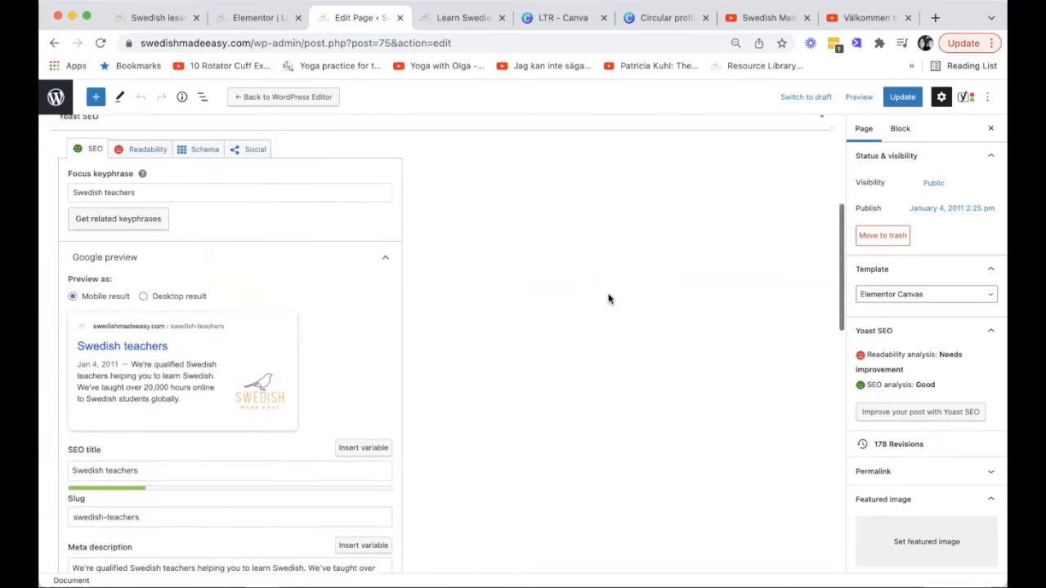
left_click(492, 266)
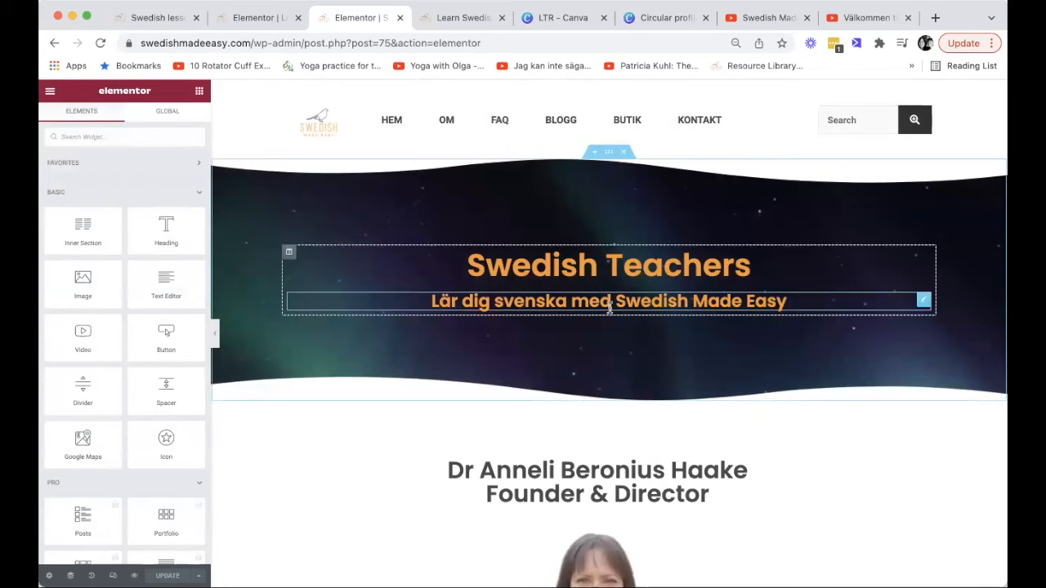
scroll(618, 335, "down", 10)
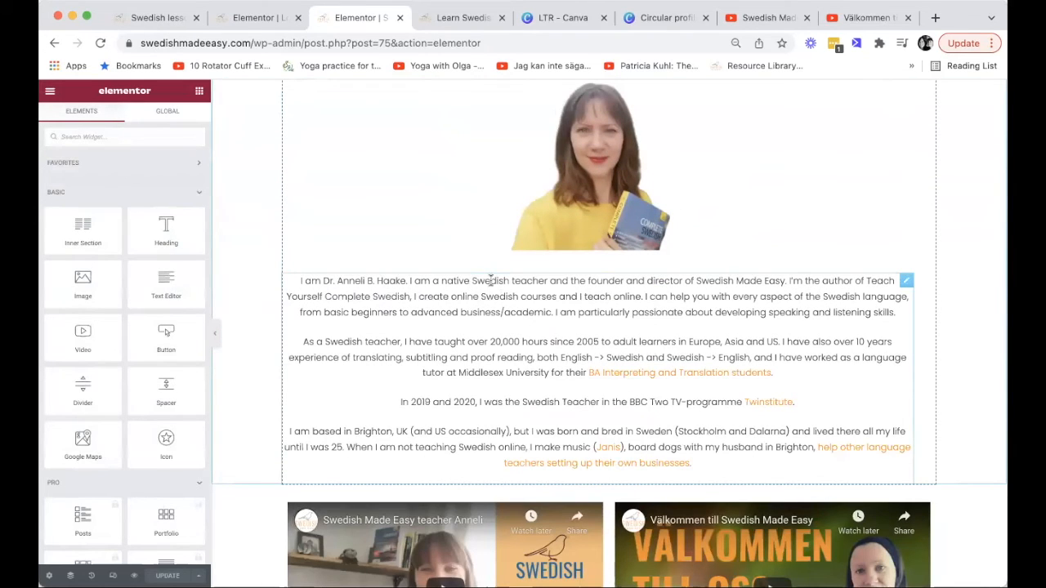
scroll(542, 282, "up", 10)
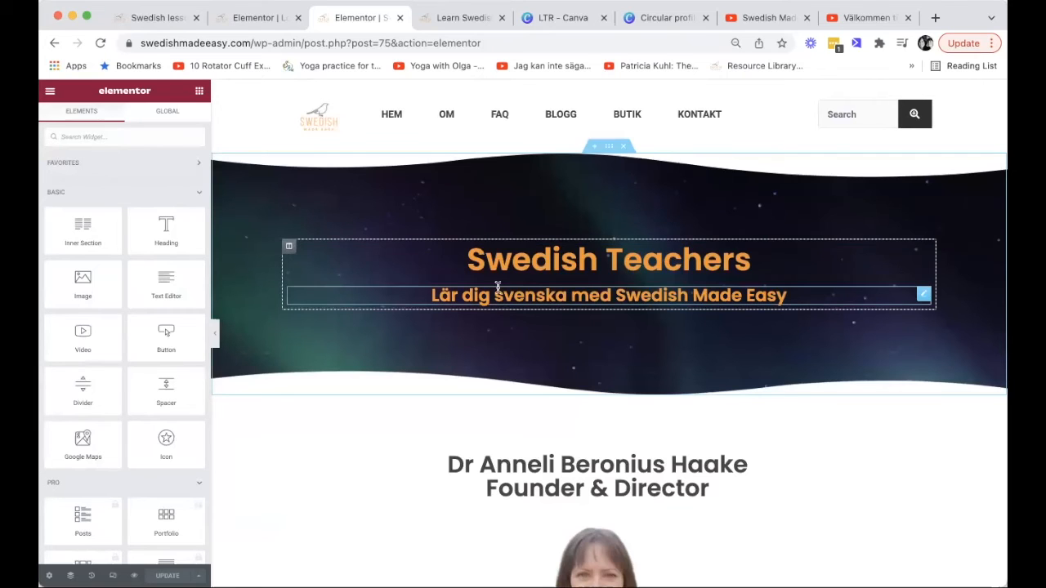
left_click_drag(471, 258, 736, 259)
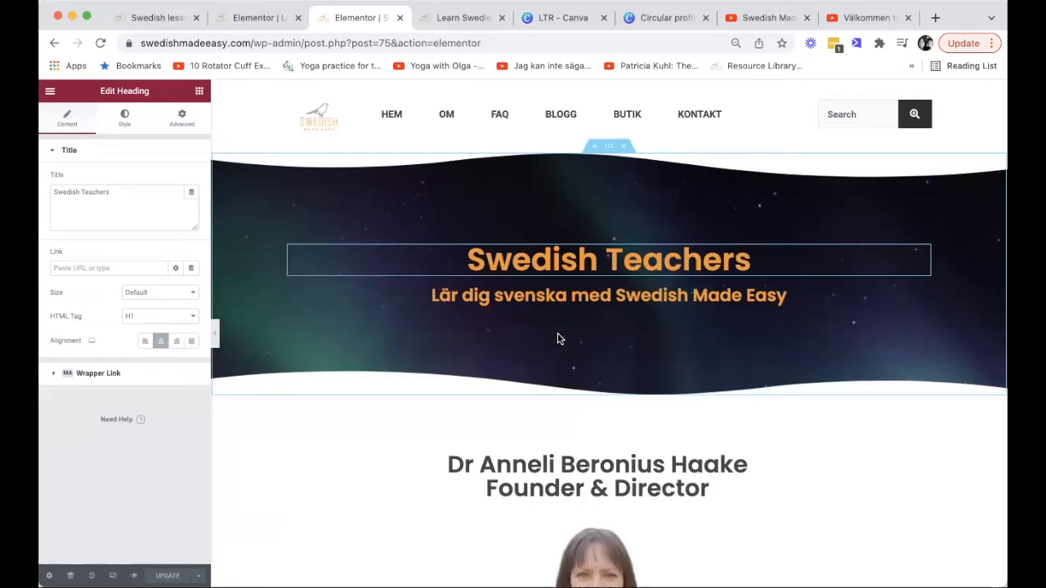
scroll(559, 331, "down", 1)
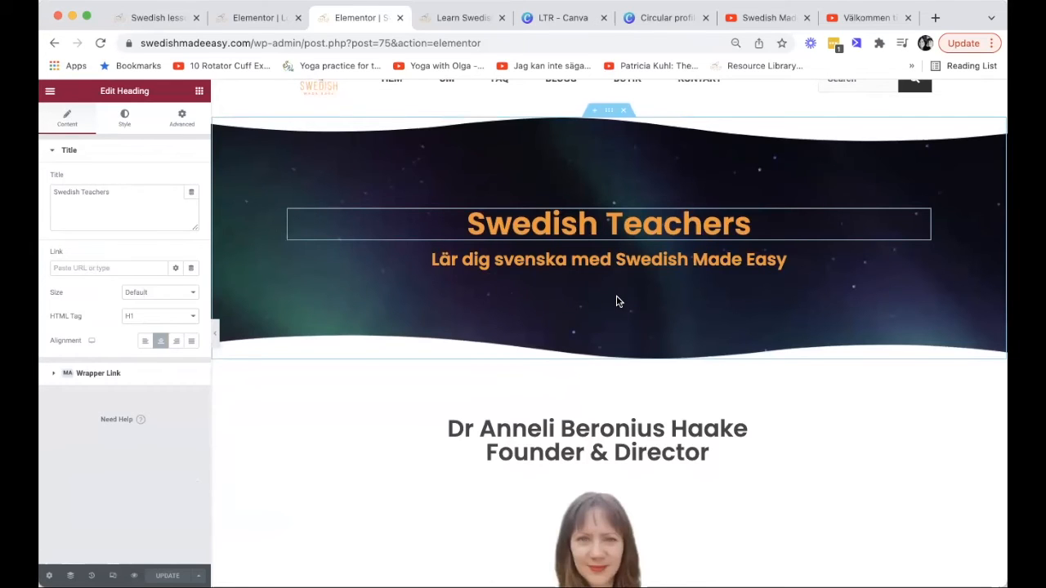
scroll(616, 302, "down", 1)
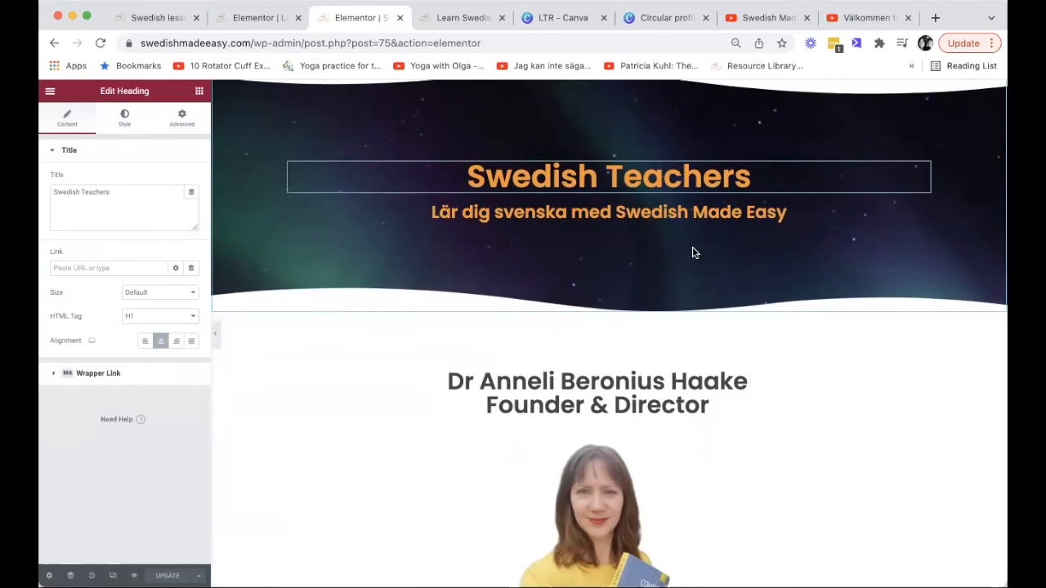
scroll(693, 253, "down", 4)
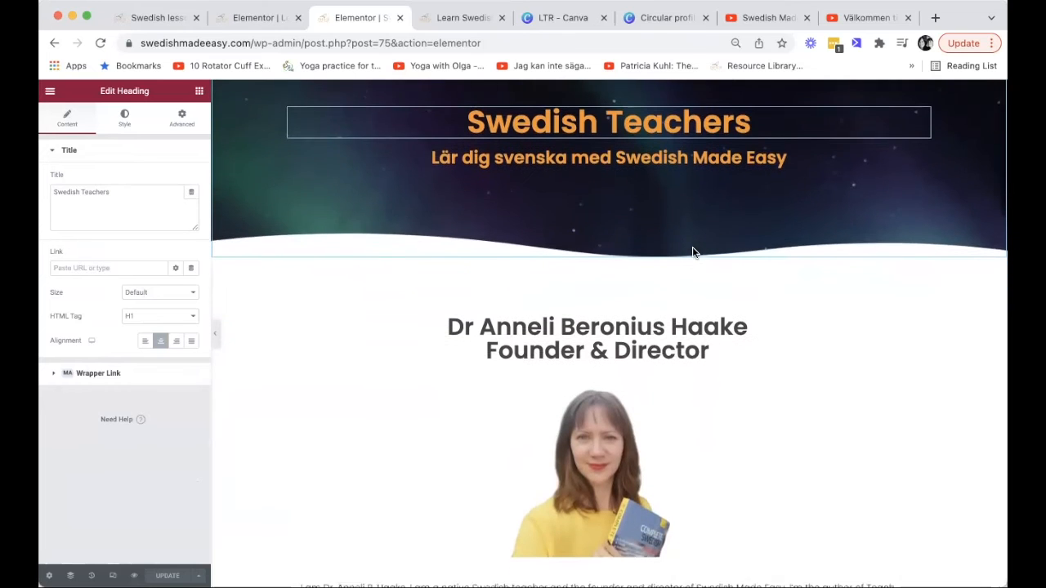
scroll(692, 252, "up", 6)
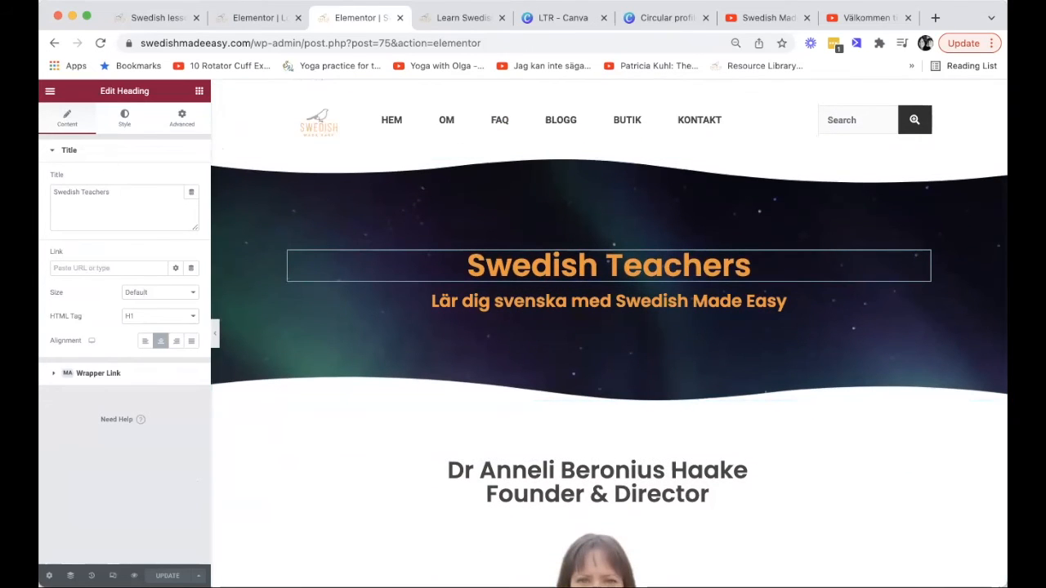
Return to the WordPress page editor and recheck the SEO analysis, focus keyphrase, Google preview, slug and meta description
left_click(50, 90)
left_click(147, 343)
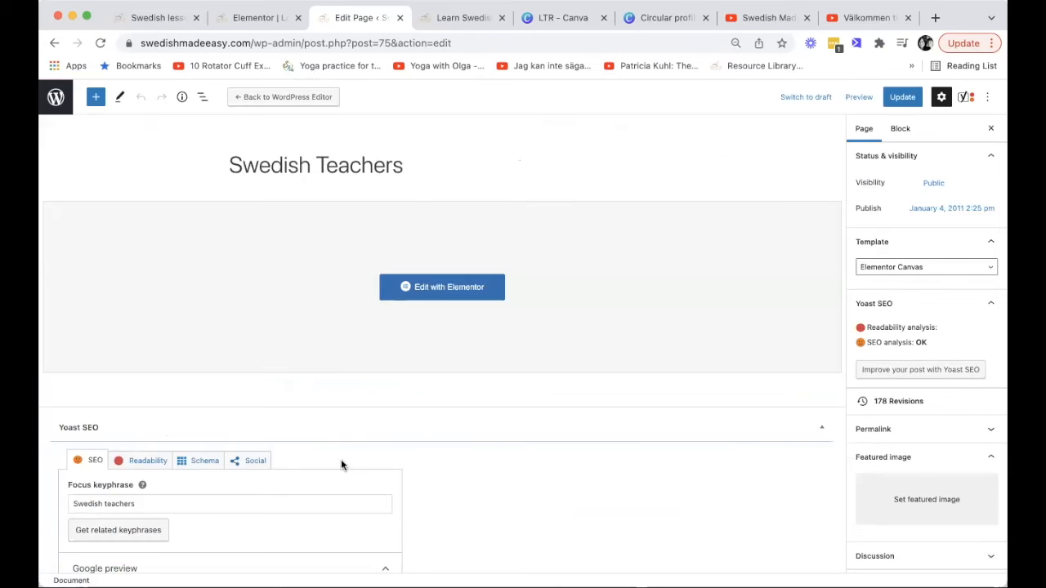
scroll(340, 459, "down", 10)
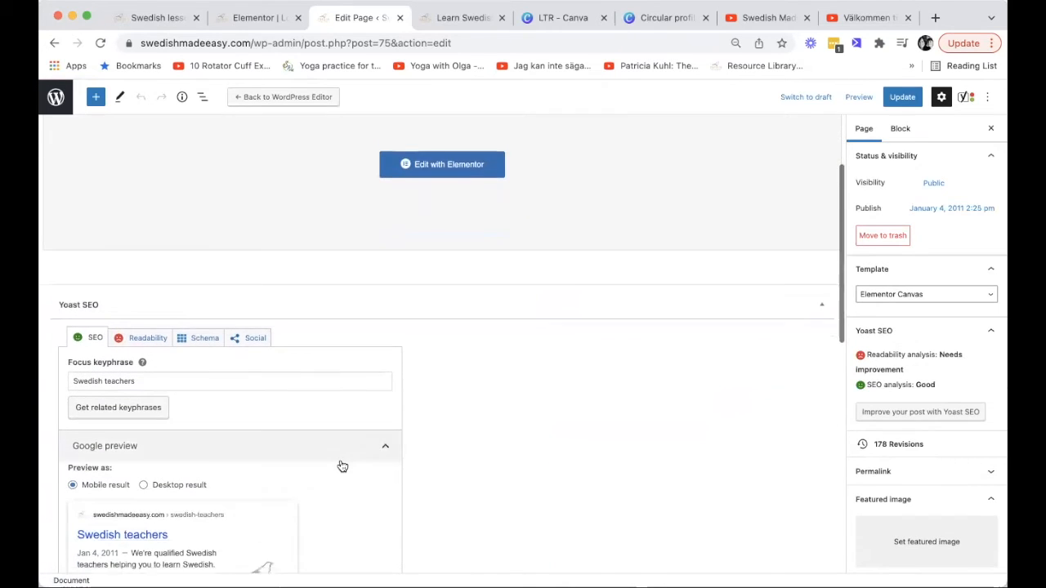
scroll(341, 460, "down", 10)
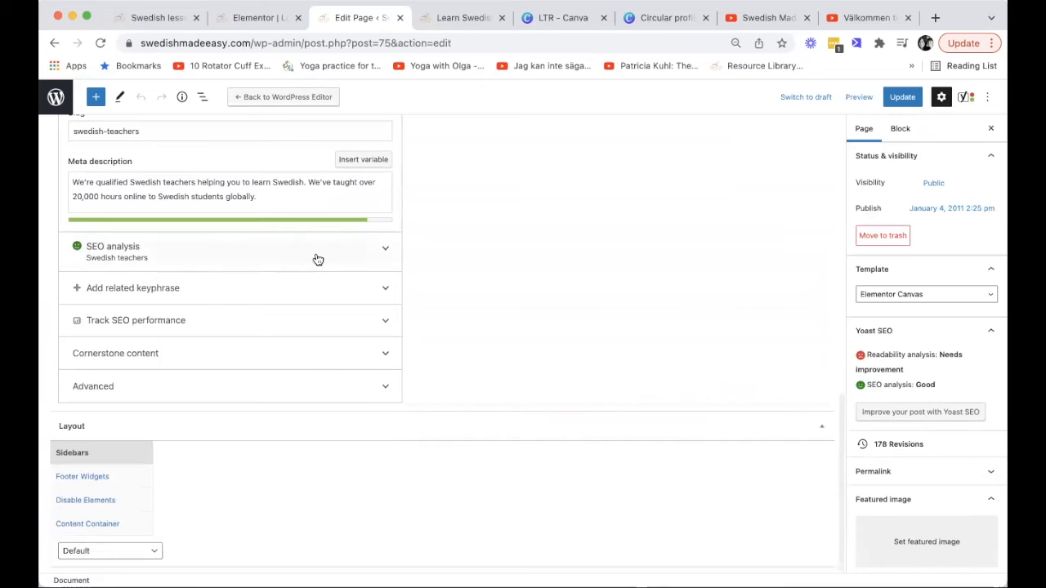
left_click(318, 255)
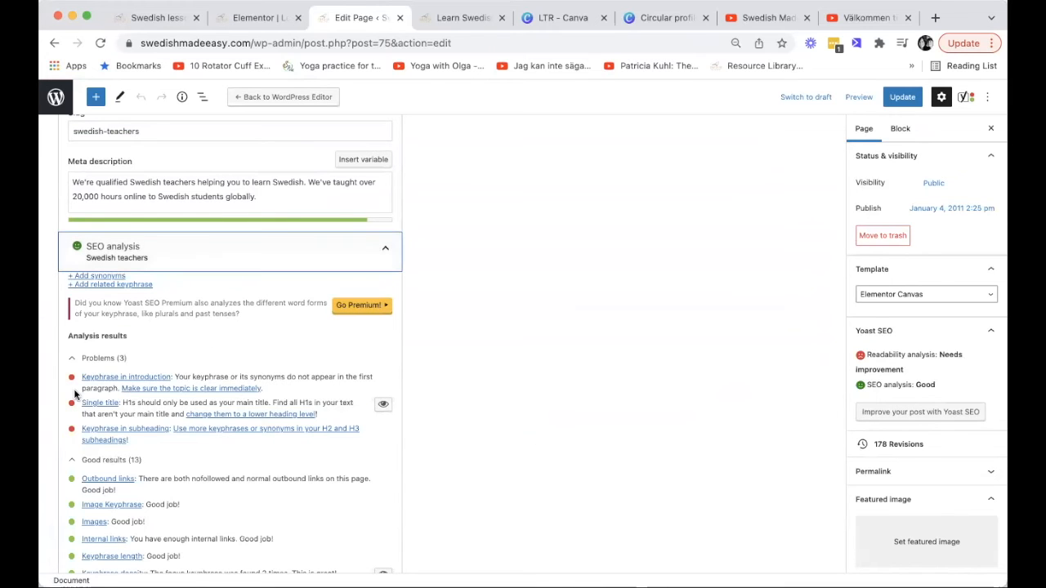
scroll(236, 469, "down", 5)
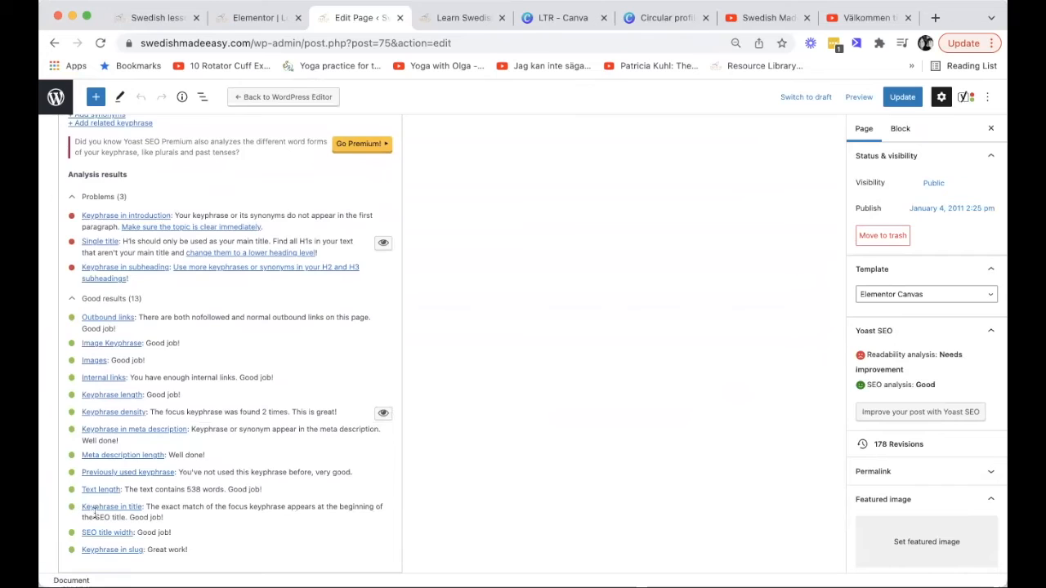
scroll(194, 372, "up", 3)
scroll(194, 372, "up", 12)
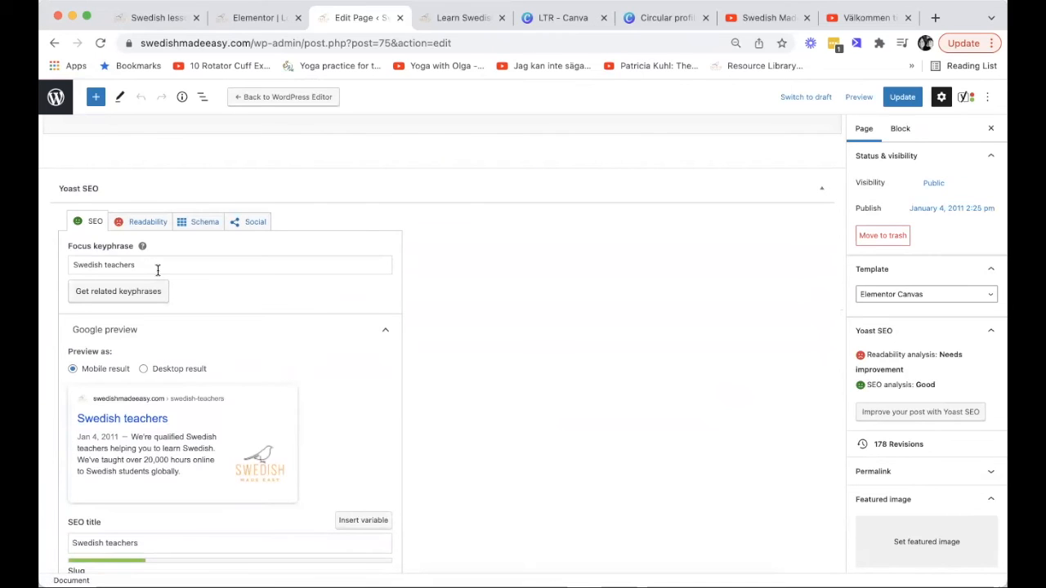
scroll(158, 270, "down", 3)
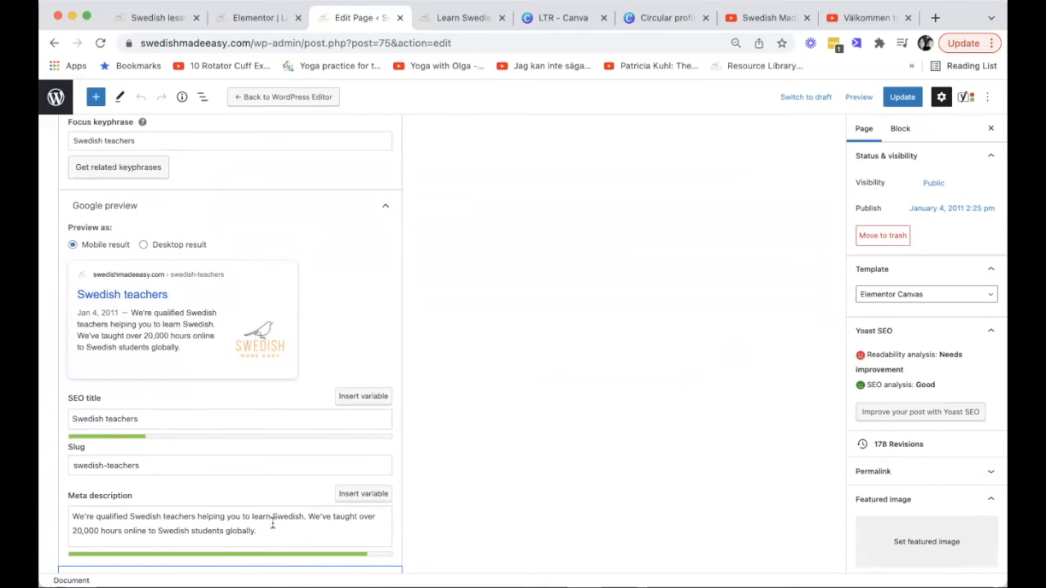
scroll(264, 517, "up", 3)
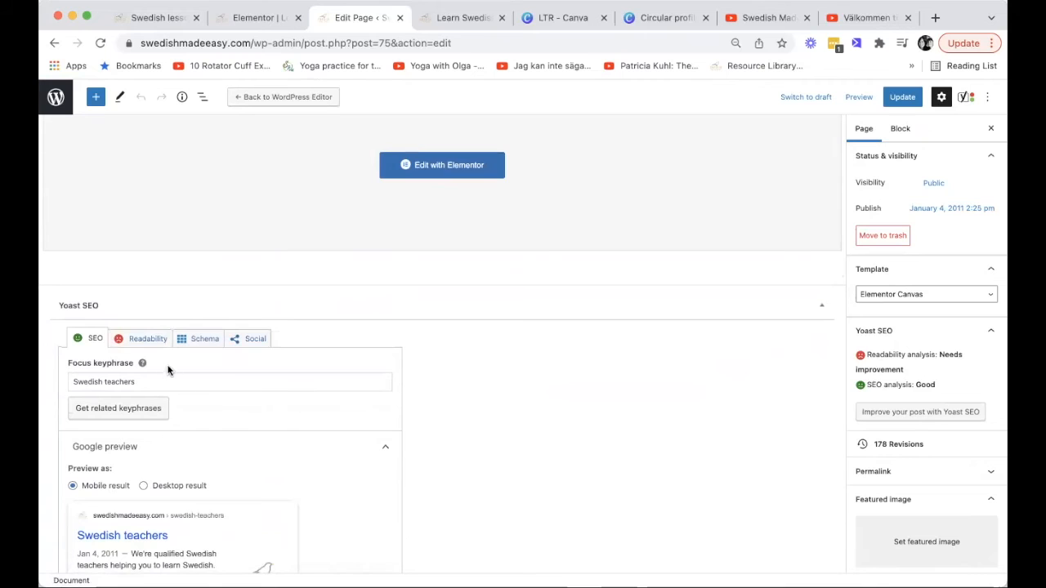
Review the problems, improvements and good results in the page's Yoast readability analysis
scroll(210, 373, "down", 2)
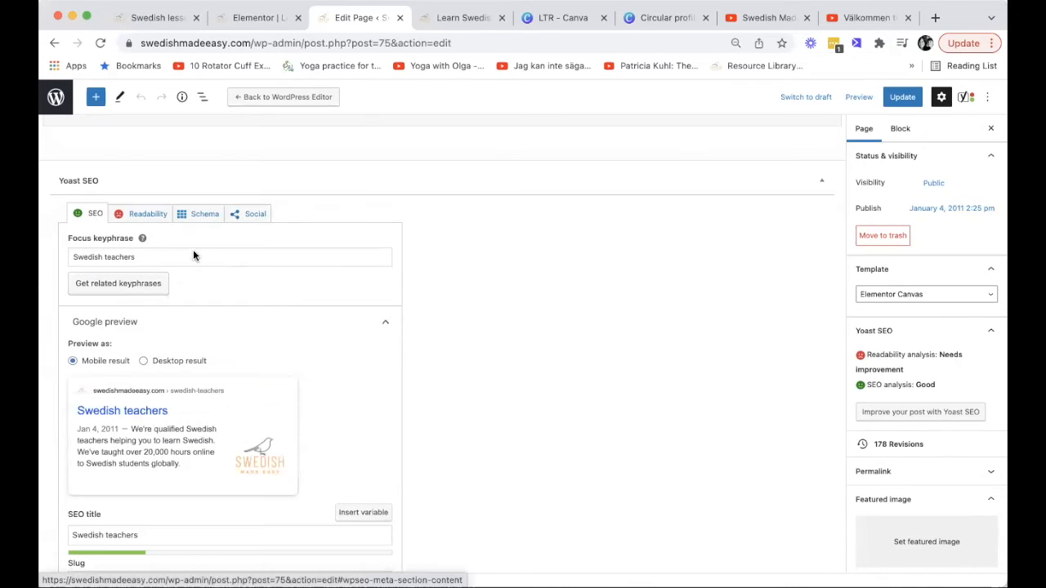
left_click(142, 212)
scroll(483, 279, "down", 2)
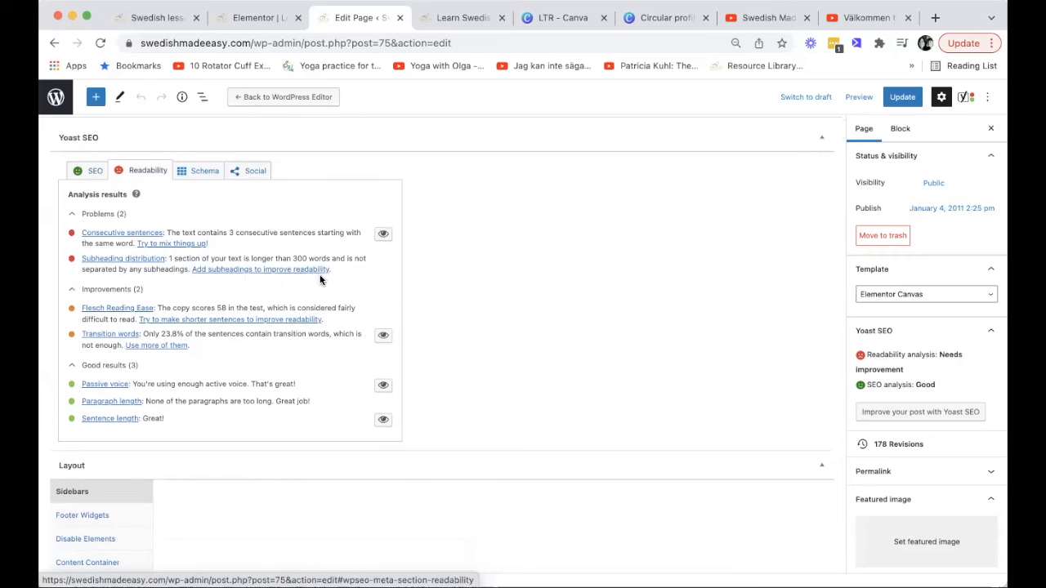
scroll(265, 289, "down", 1)
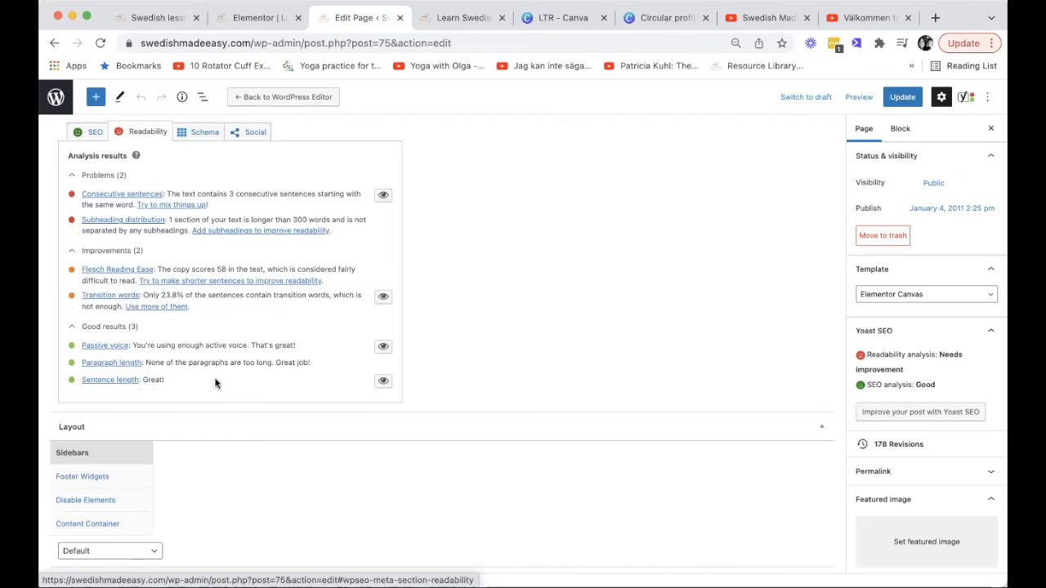
scroll(215, 383, "up", 3)
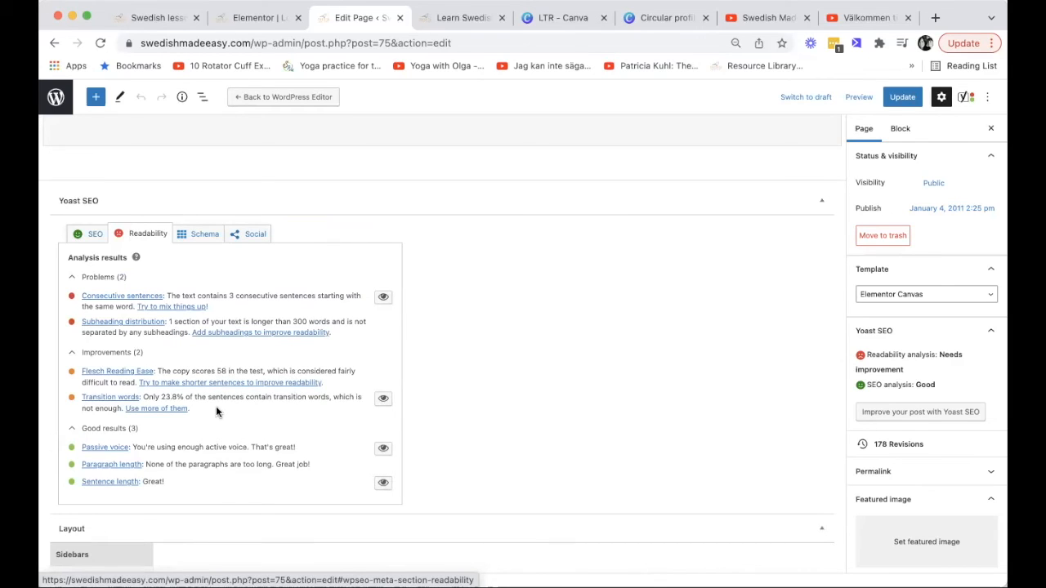
scroll(476, 261, "up", 3)
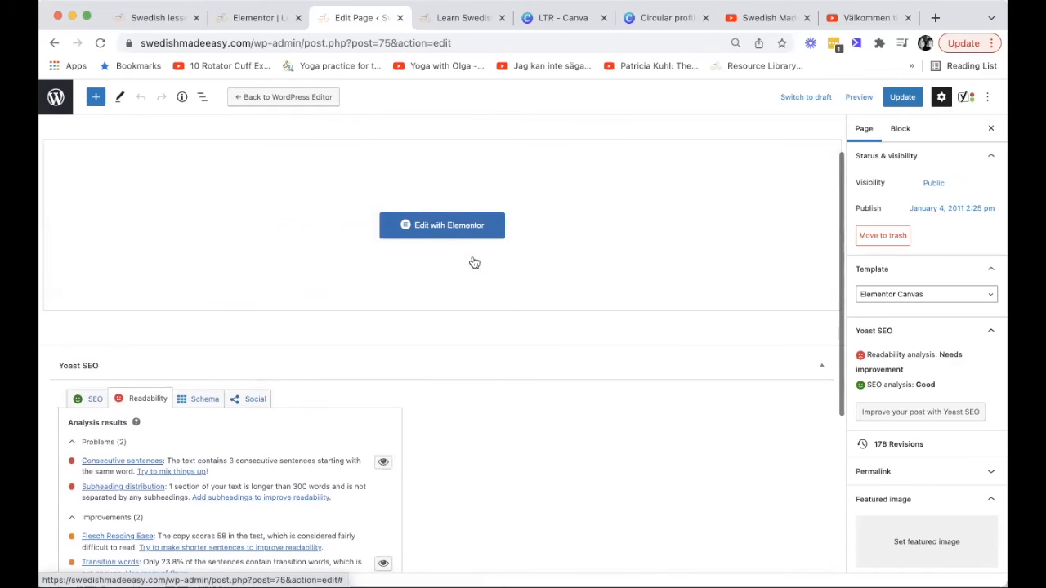
Reopen the page in Elementor and reword the start of the founder's biography to "My name is"
left_click(437, 233)
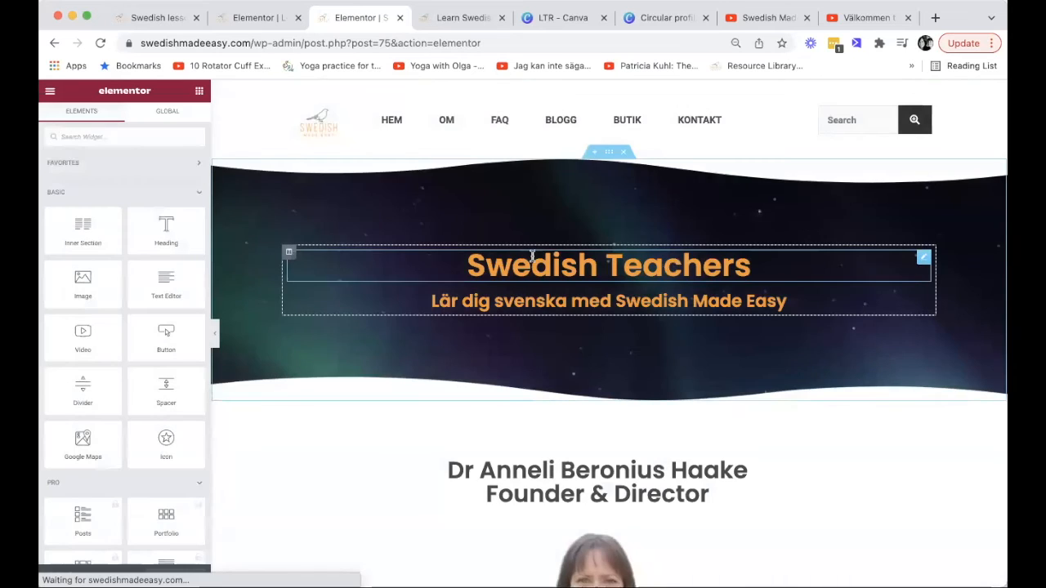
scroll(532, 256, "down", 5)
scroll(532, 260, "down", 6)
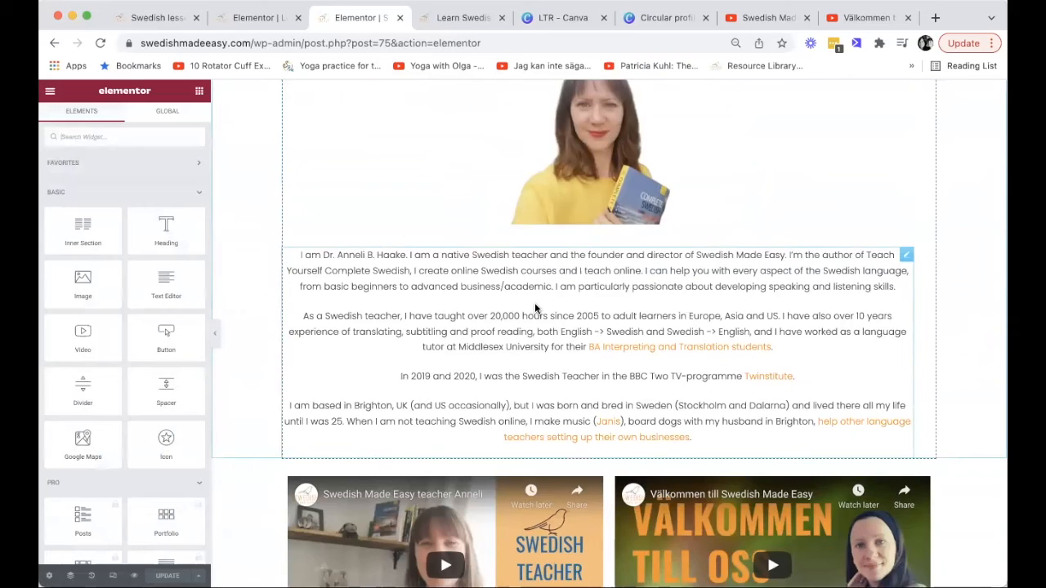
left_click(419, 266)
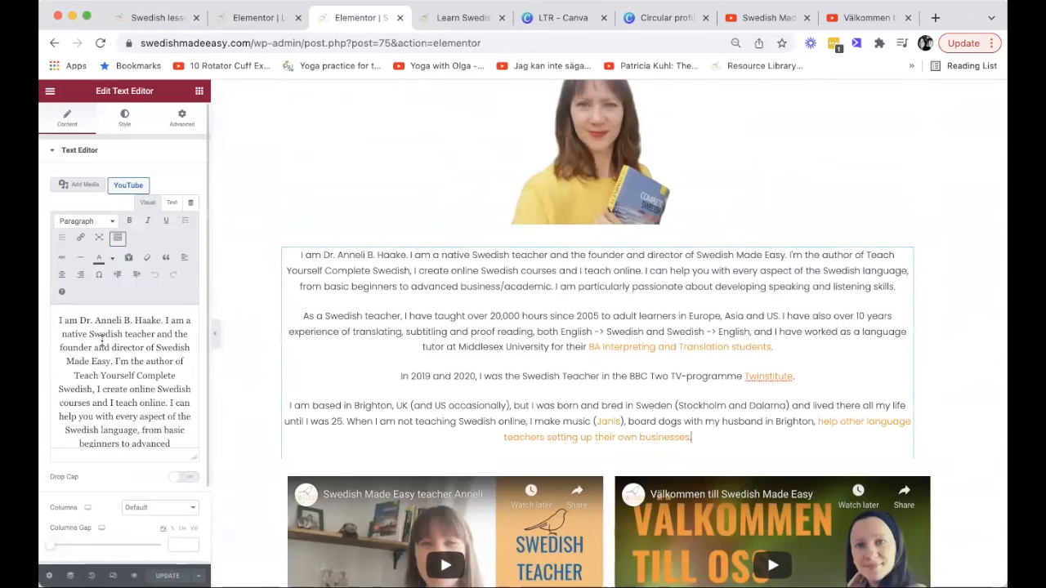
left_click_drag(59, 321, 73, 321)
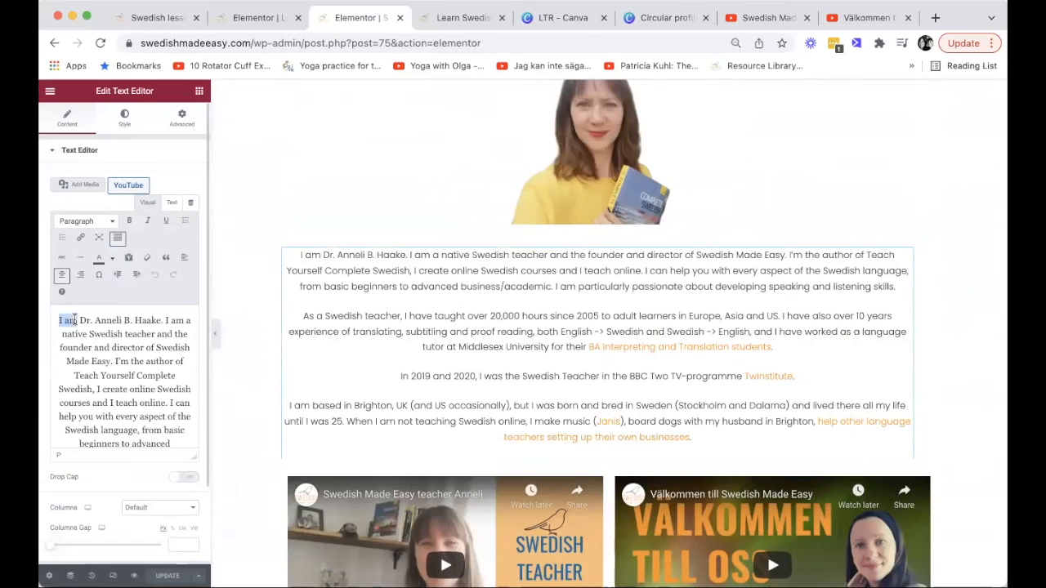
type("My name")
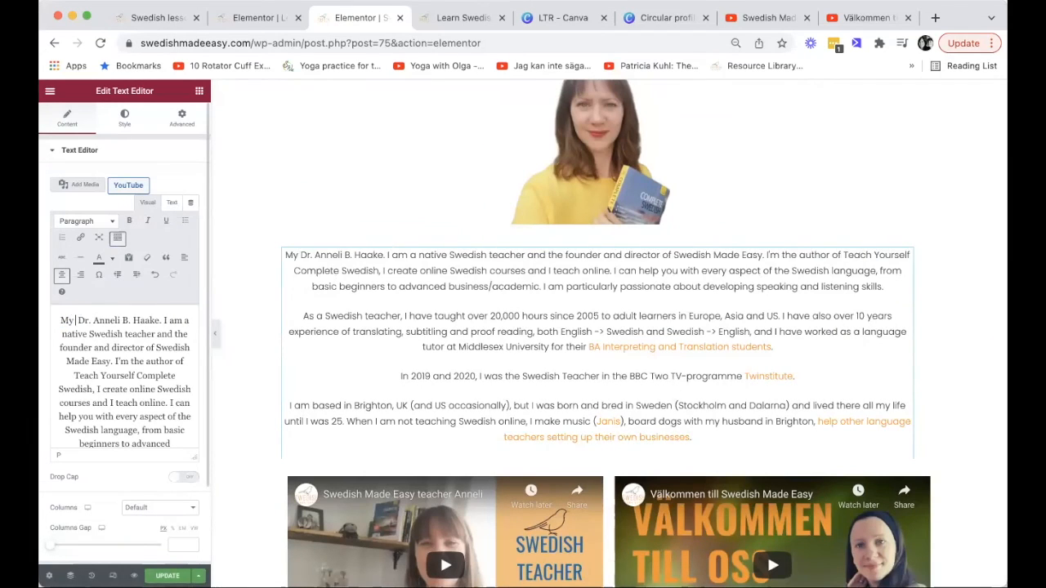
type(" is")
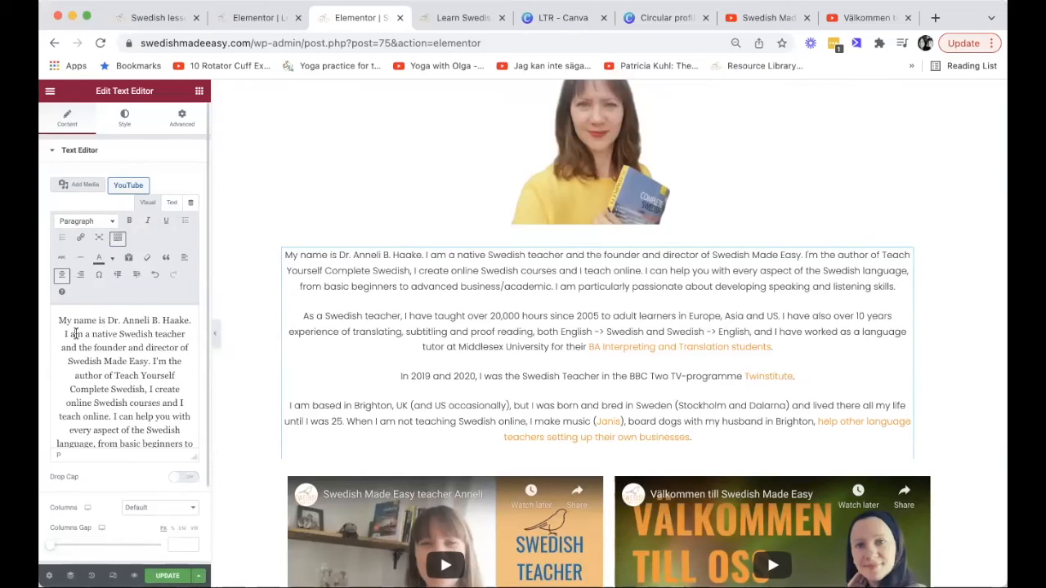
Contract "I am" to "I'm" in the biography's sentence about being a native Swedish teacher
left_click(75, 333)
key("BackSpace")
key("BackSpace")
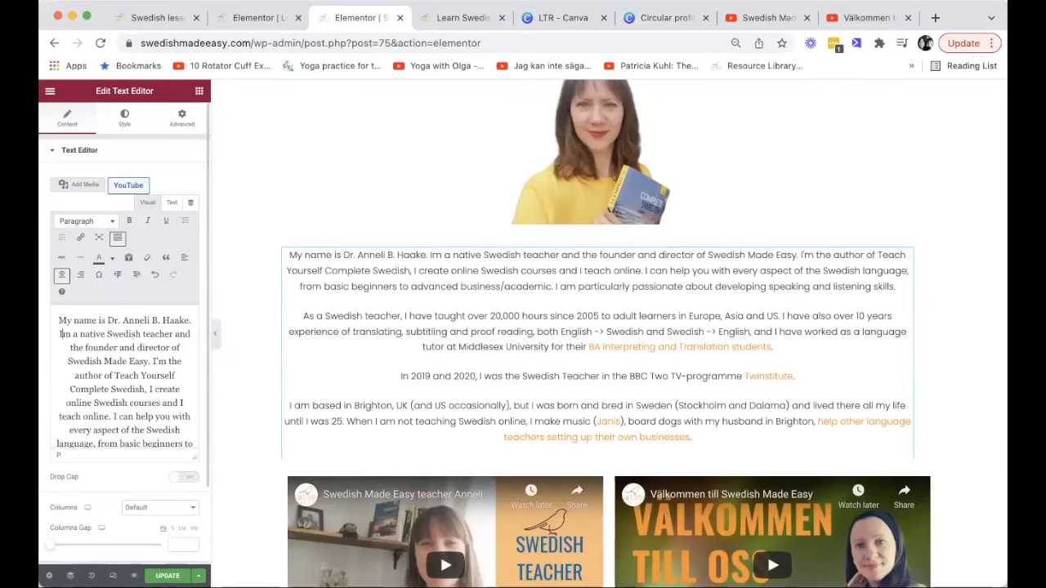
type("'")
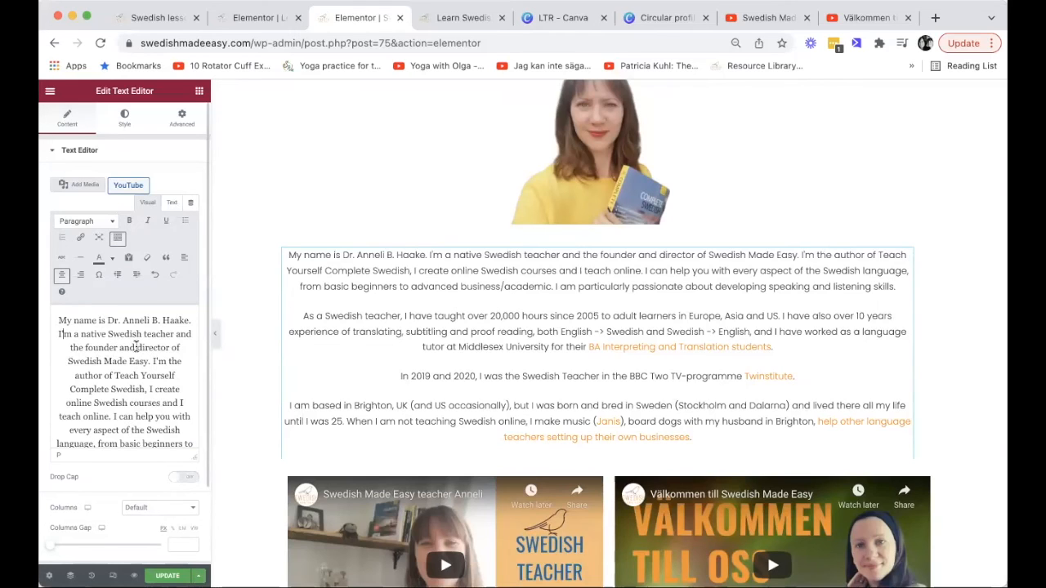
Reword the start of the sentence about Teach Yourself Complete Swedish to "In 2018, I published the book"
type("In 20")
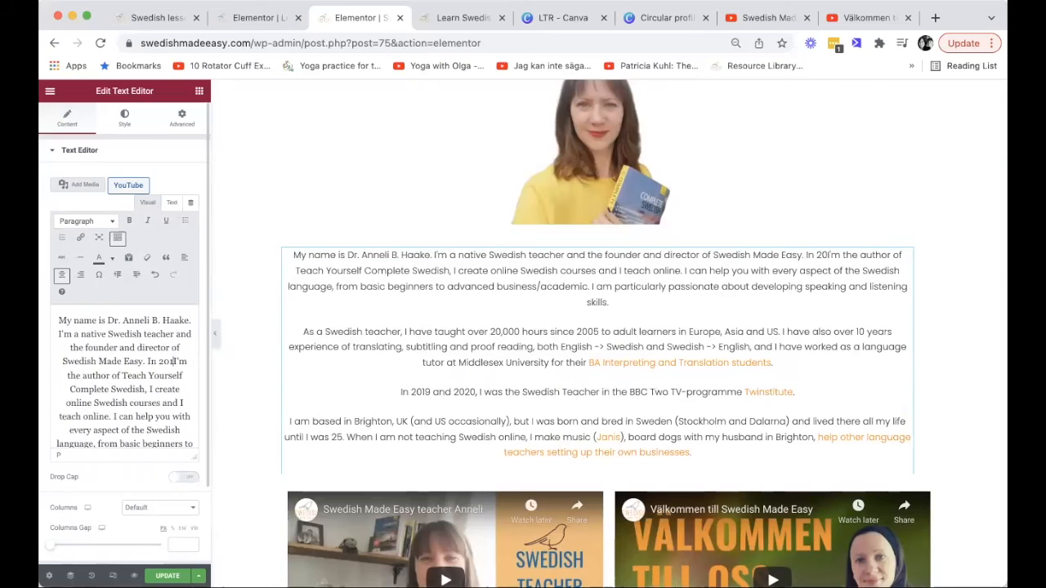
type("18, I")
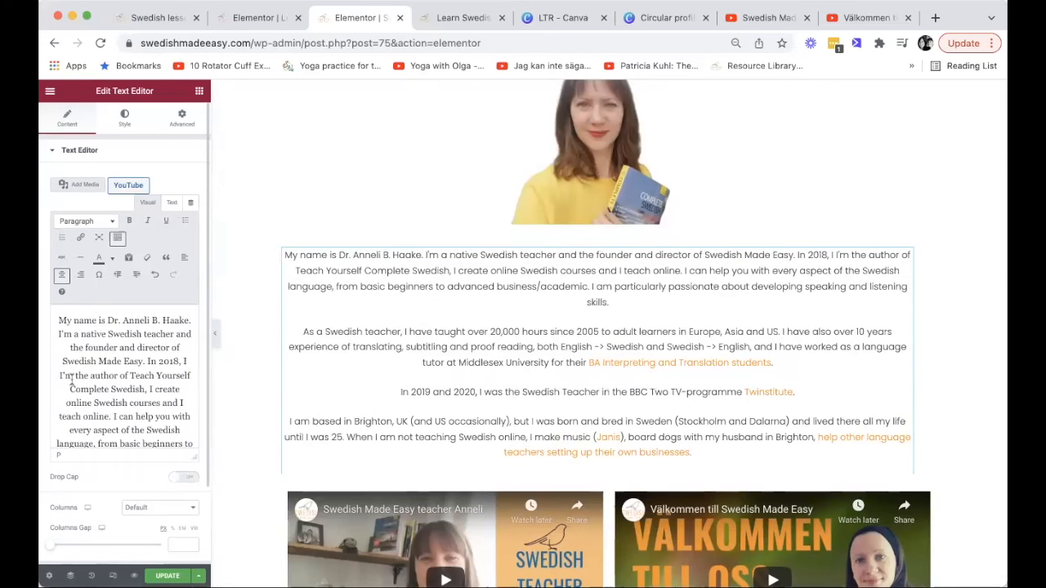
left_click_drag(59, 375, 128, 374)
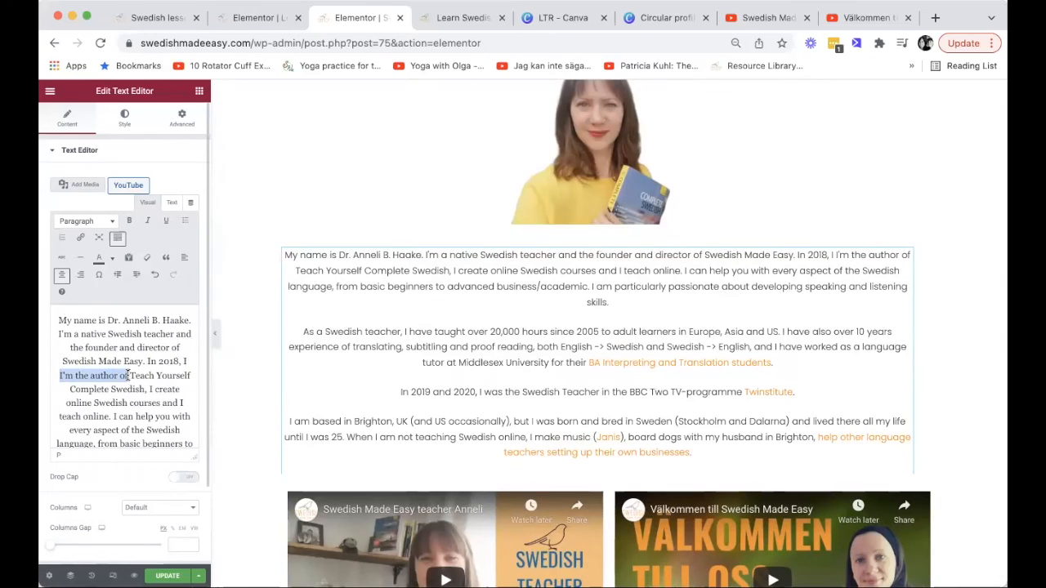
type("published ")
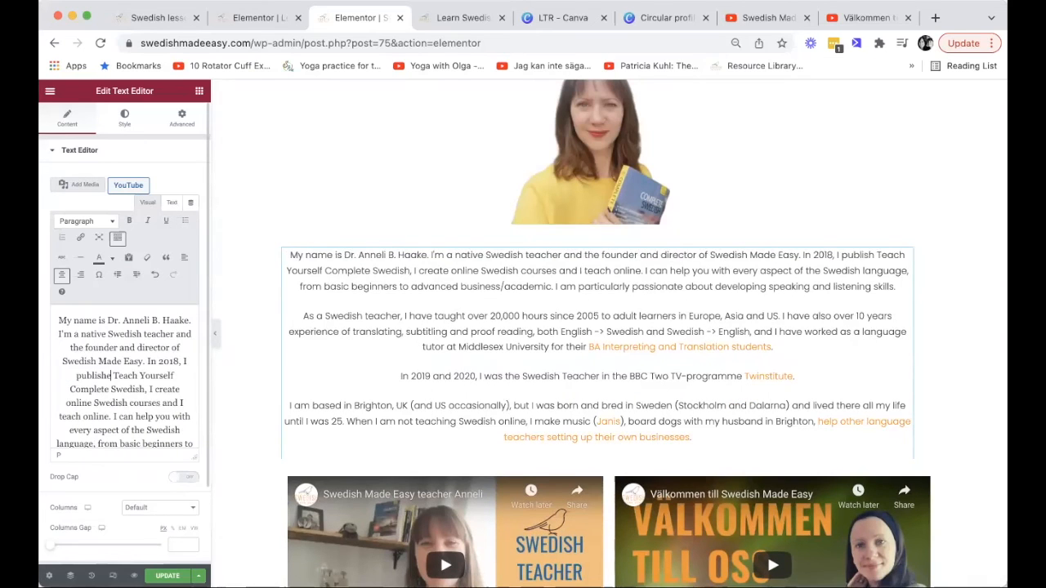
type("the book")
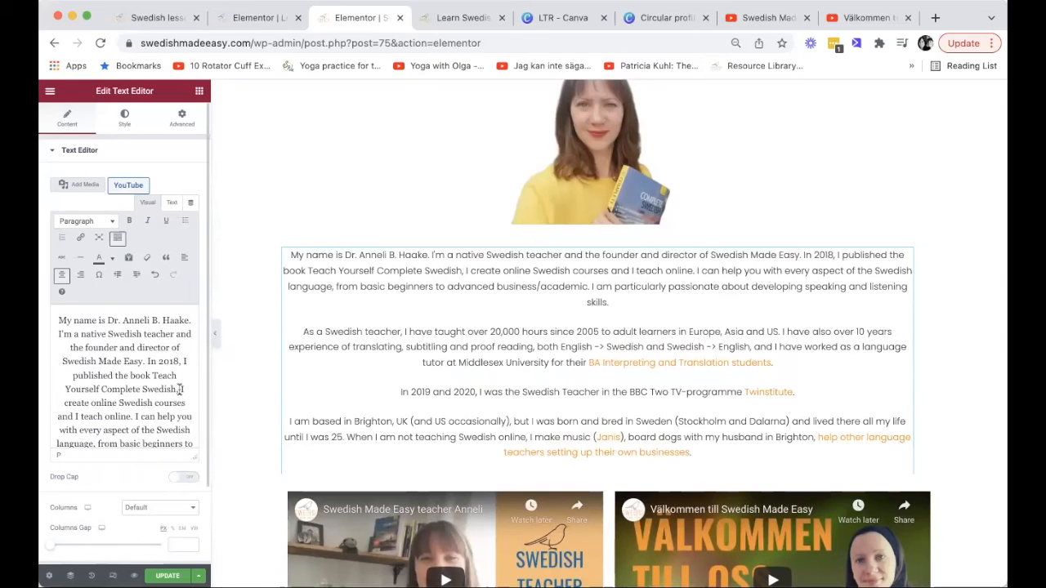
Finish the book sentence after its title with "which is now a bestseller among Swedish course books."
type("which")
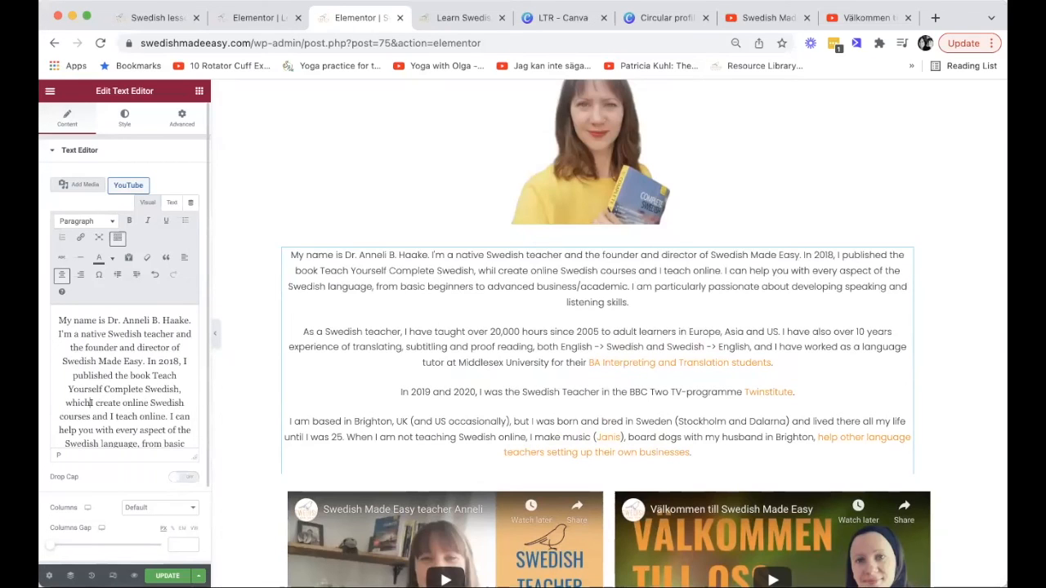
type(" is now a ")
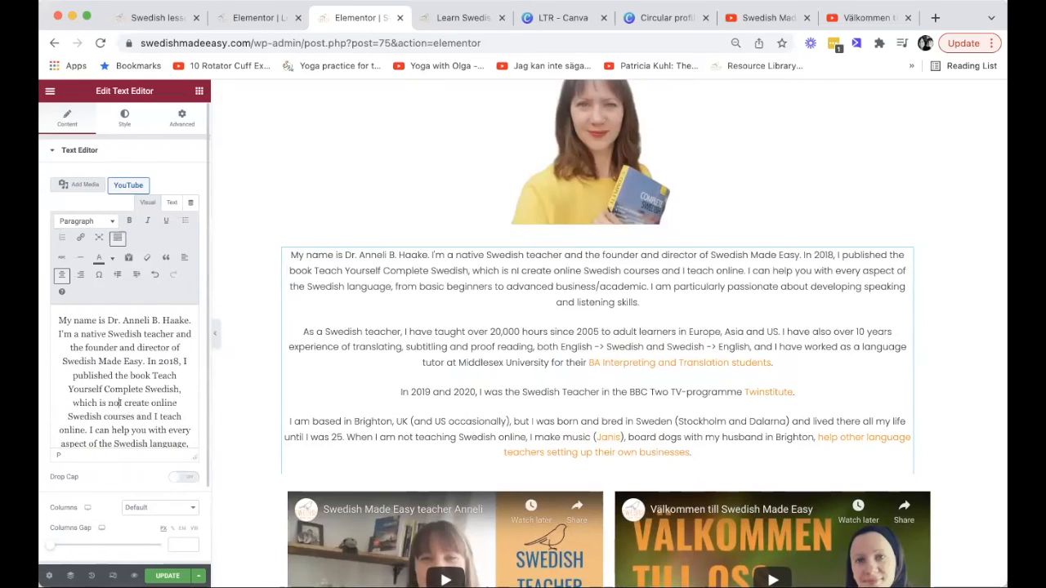
type("best")
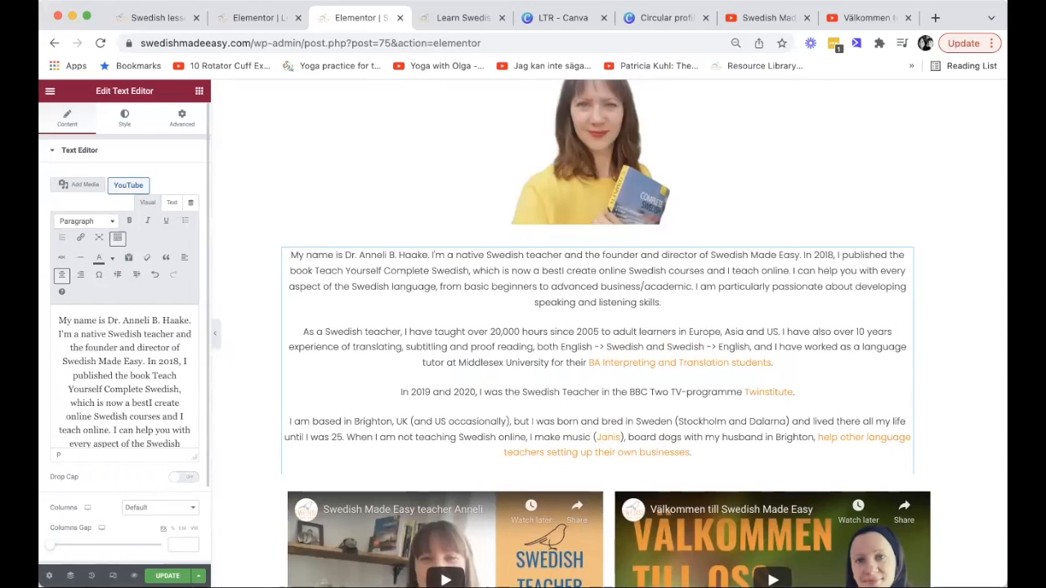
type("seller among Swedish course books. ")
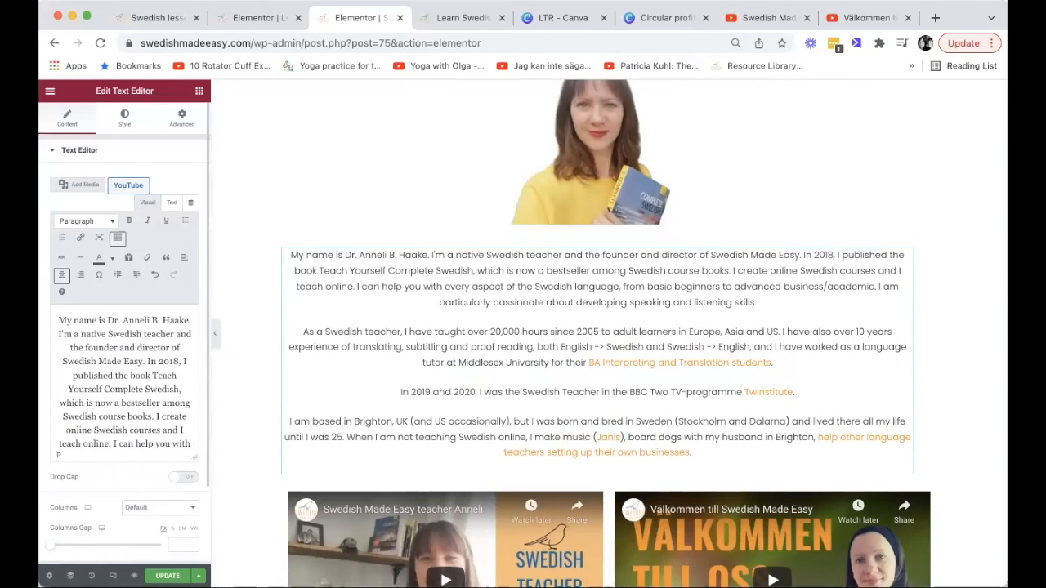
Reword the following sentence to "At Swedish Made Easy, I create online Swedish courses and I also offer Swedish lessons online."
type("At Sw")
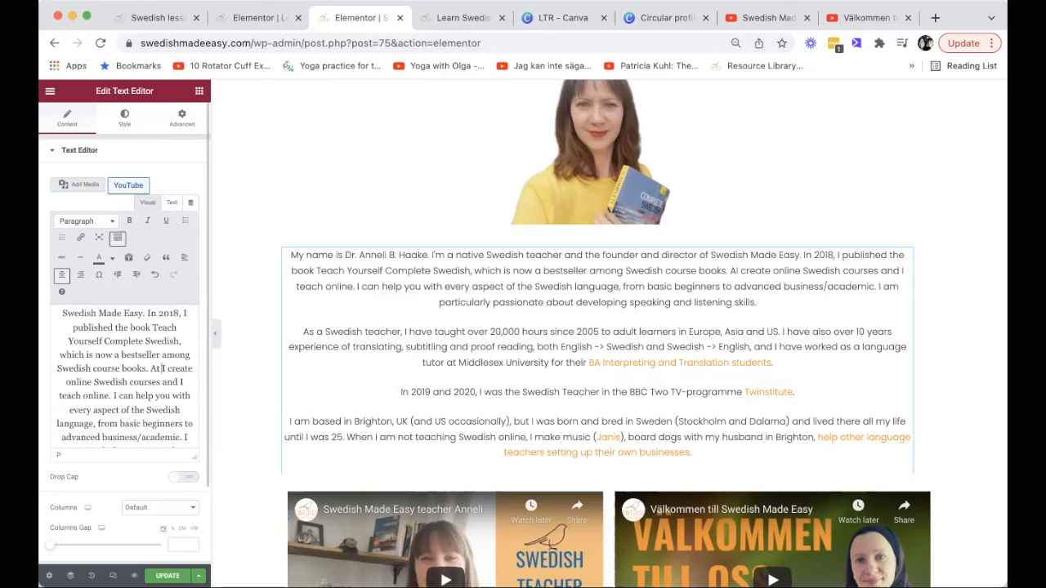
type("edish Made Ea")
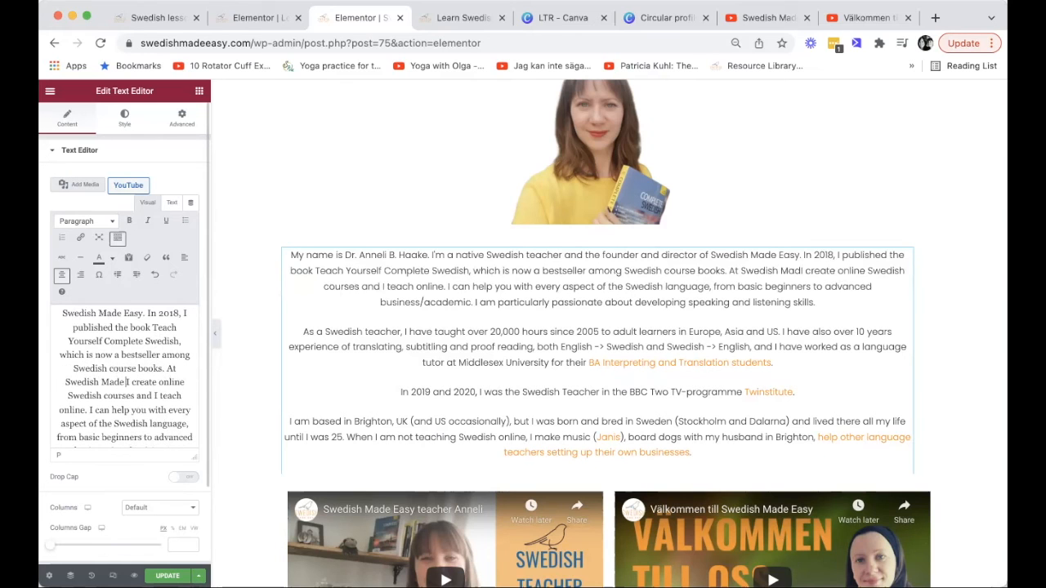
type("sy,")
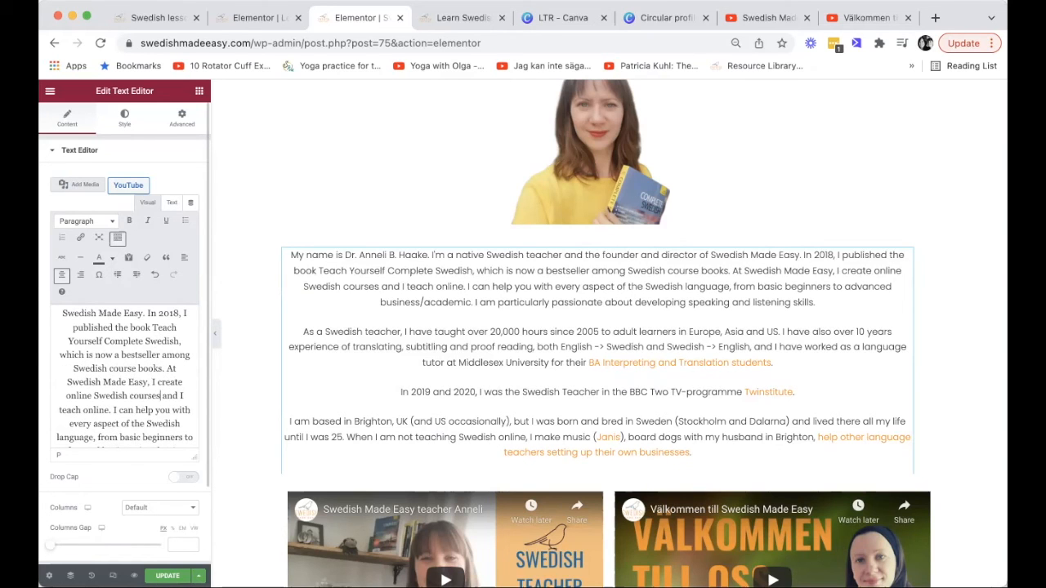
key("BackSpace")
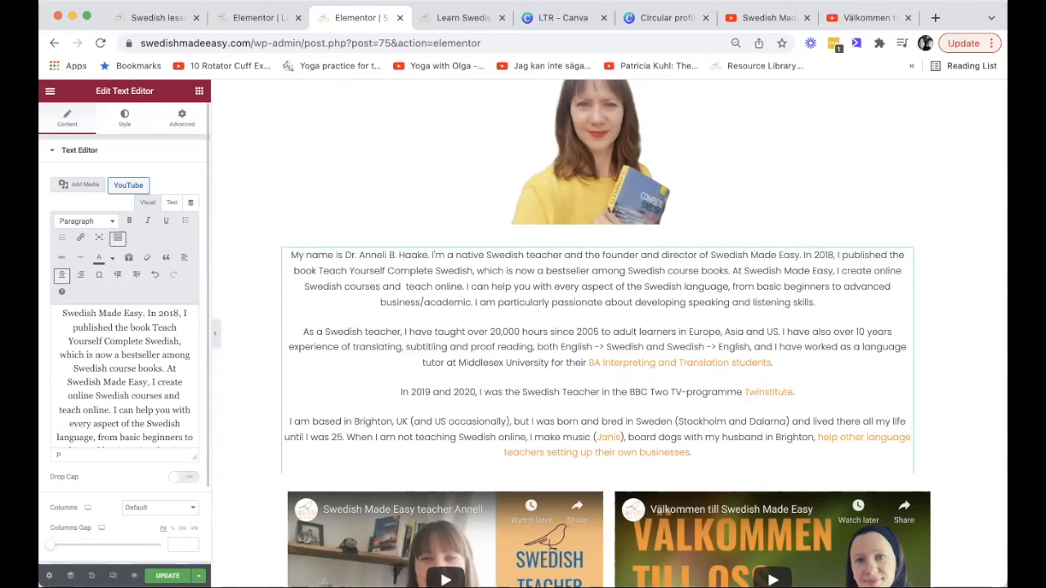
type("I also")
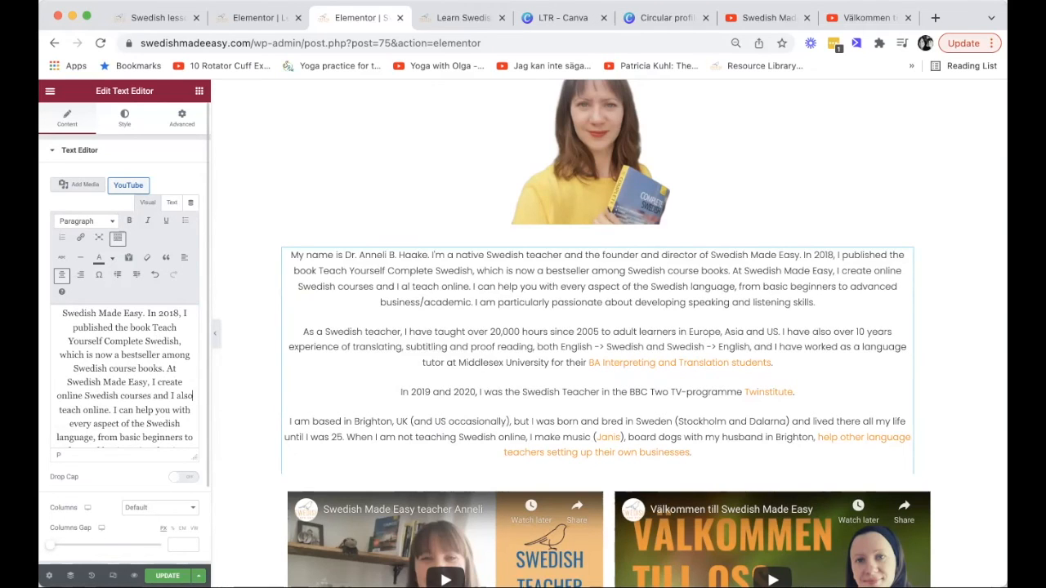
double_click(70, 411)
type("offer Swedish lesso")
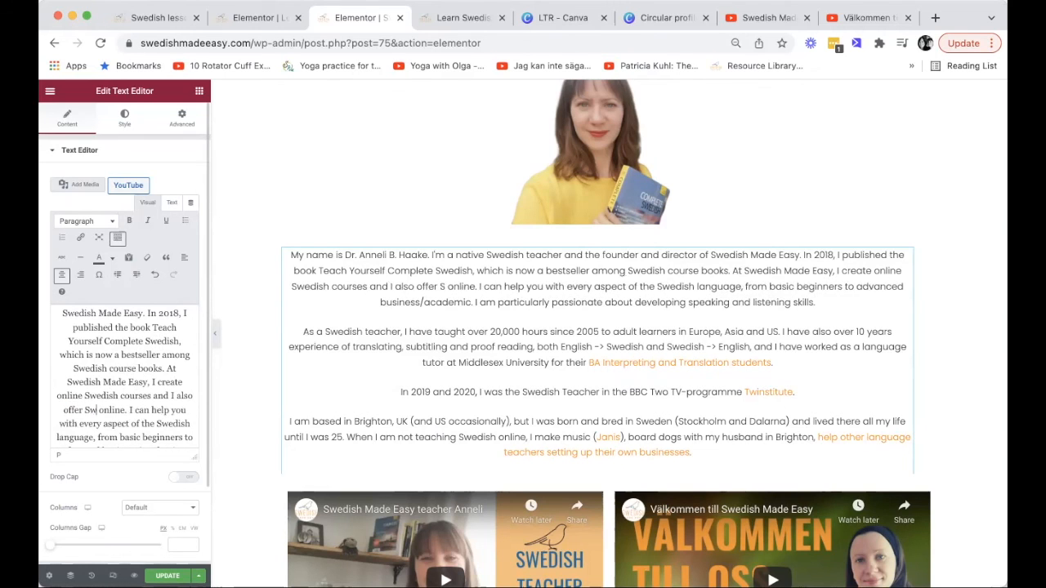
type("ns")
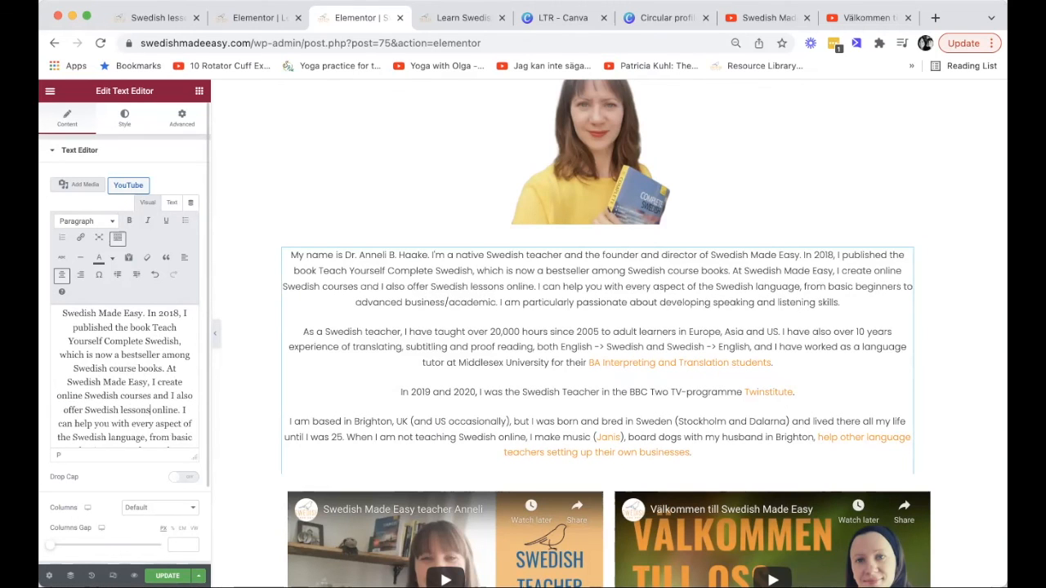
Insert "My particular interests are pronunciation and speaking confidence, but" before "I can help you with every aspect of the Swedish language"
scroll(161, 417, "down", 2)
scroll(161, 417, "down", 2)
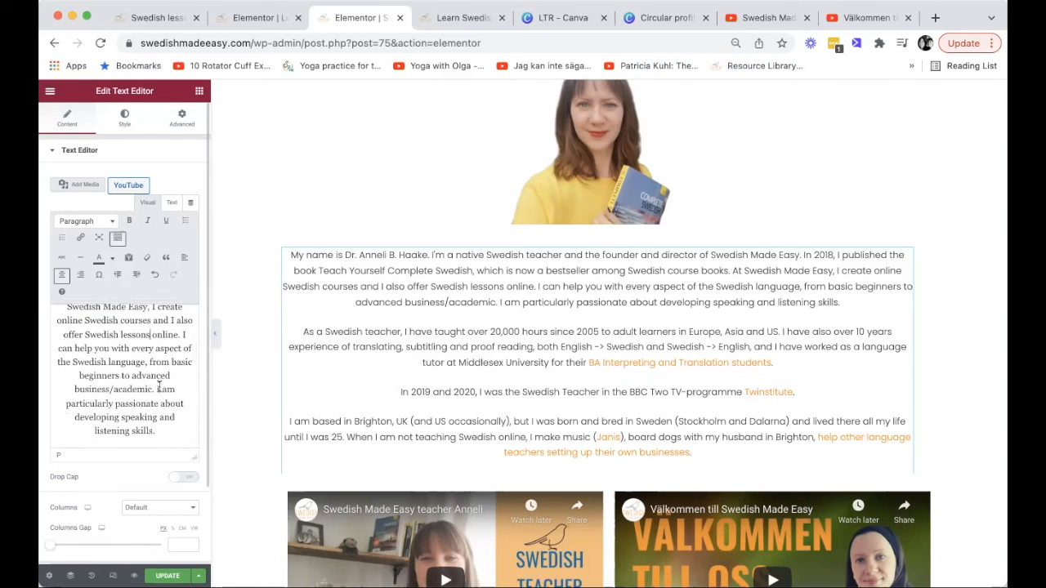
left_click(181, 334)
type("My particular")
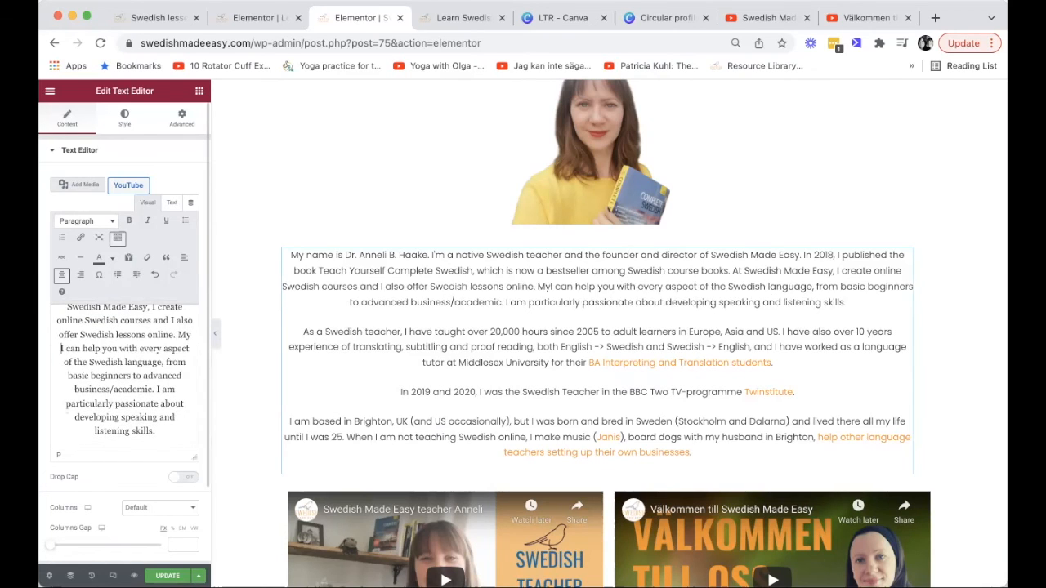
type(" interests are pronunciation and speak")
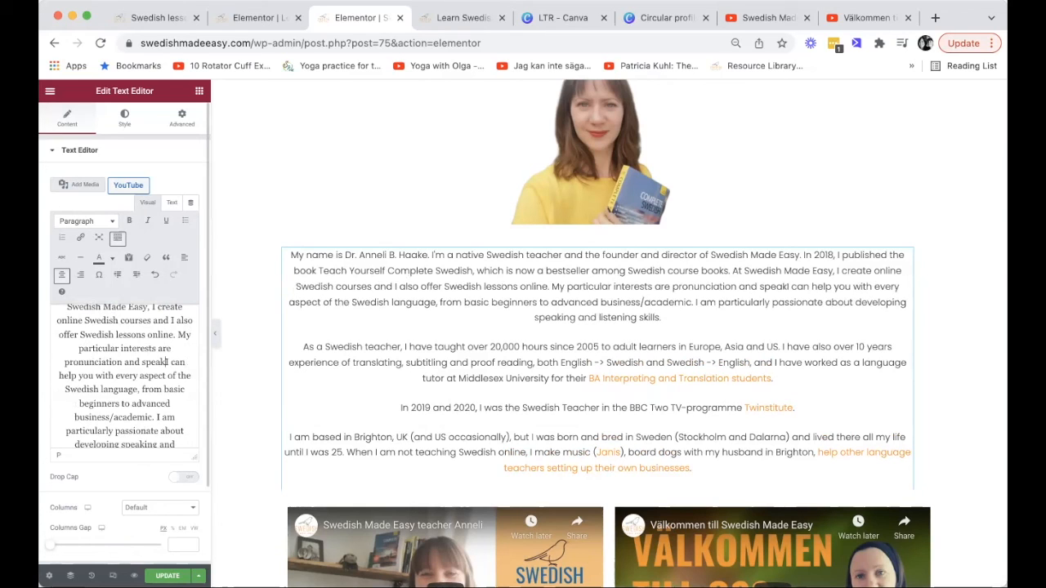
type("ing confr")
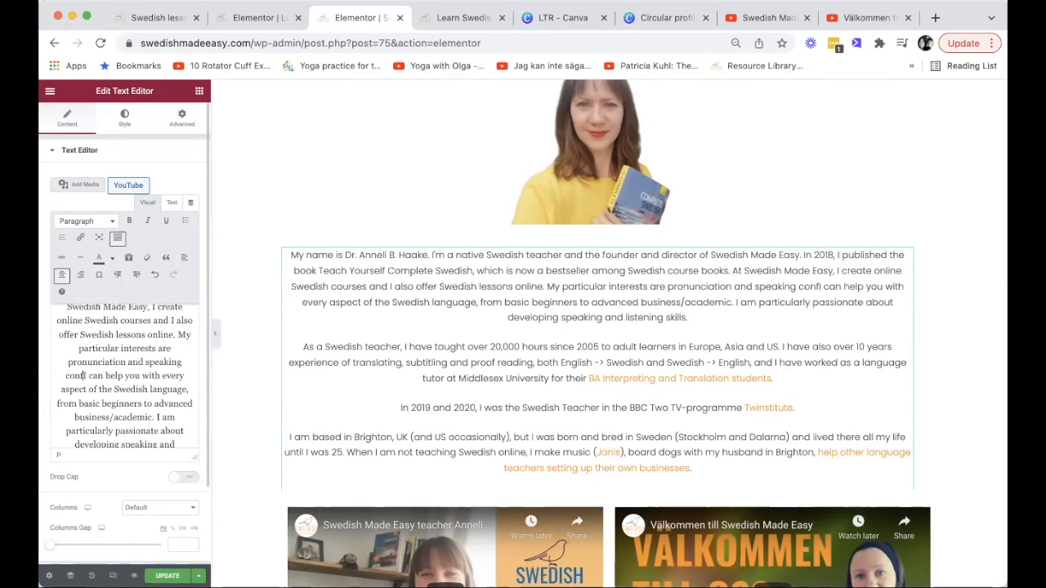
type("idence")
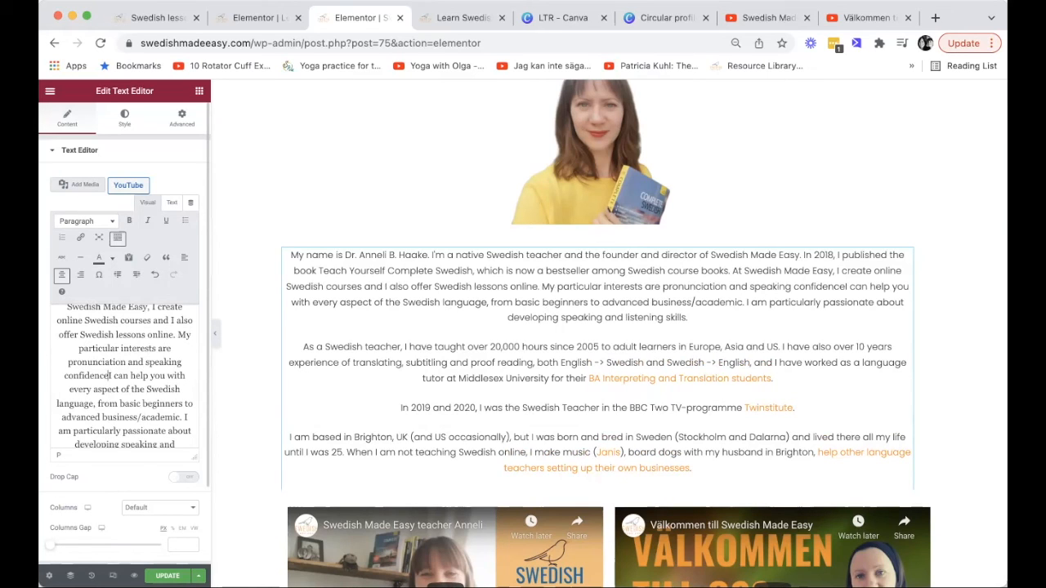
type(", but")
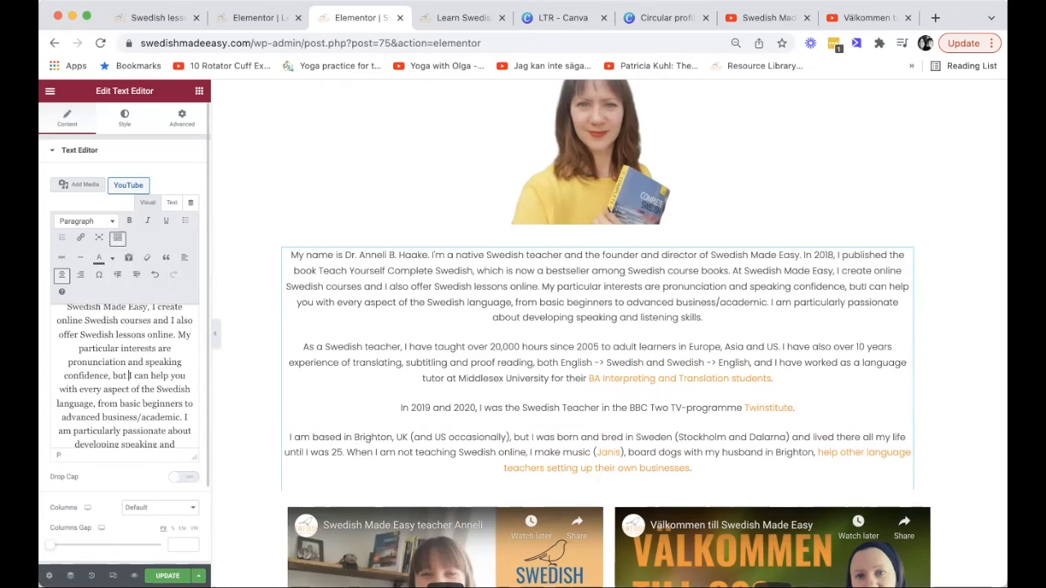
Delete "from basic beginners to advanced business/academic" from the end of the sentence about helping with every aspect of the Swedish language
scroll(127, 400, "down", 5)
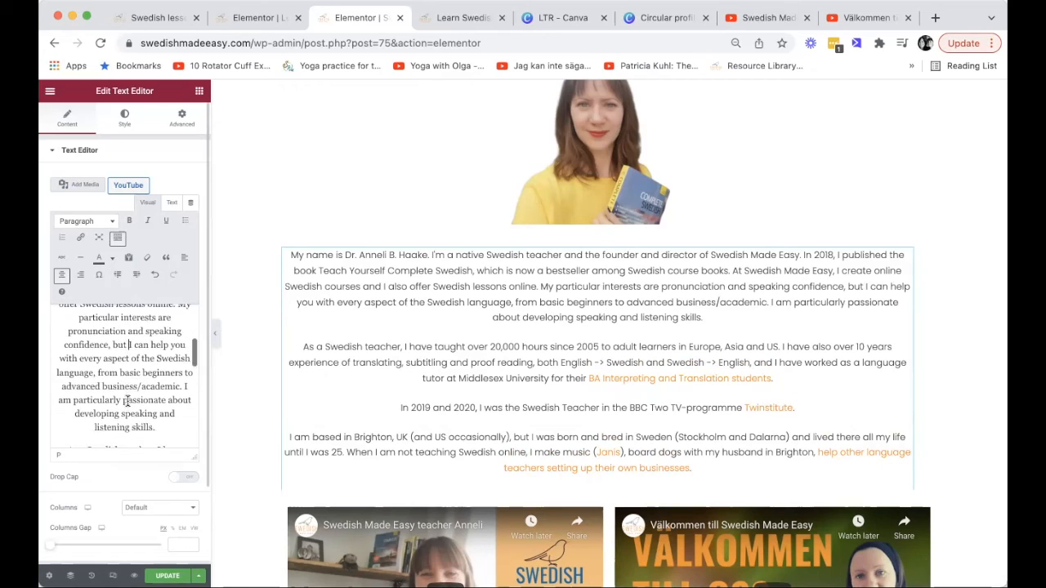
left_click_drag(166, 392, 184, 349)
key("BackSpace")
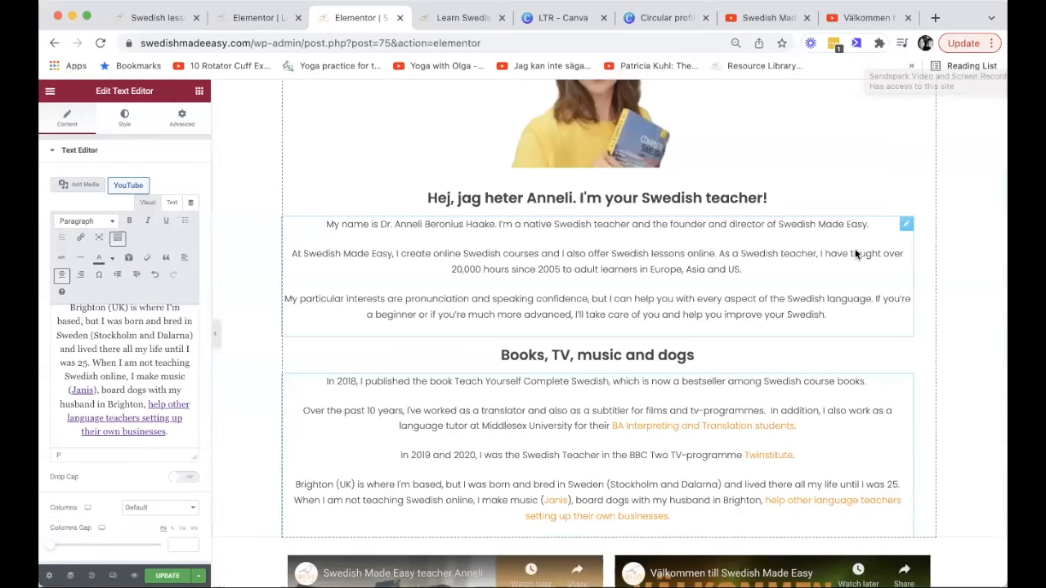
Review the founder's rewritten biography, including the introduction and the "Books, TV, music and dogs" section
scroll(950, 187, "up", 2)
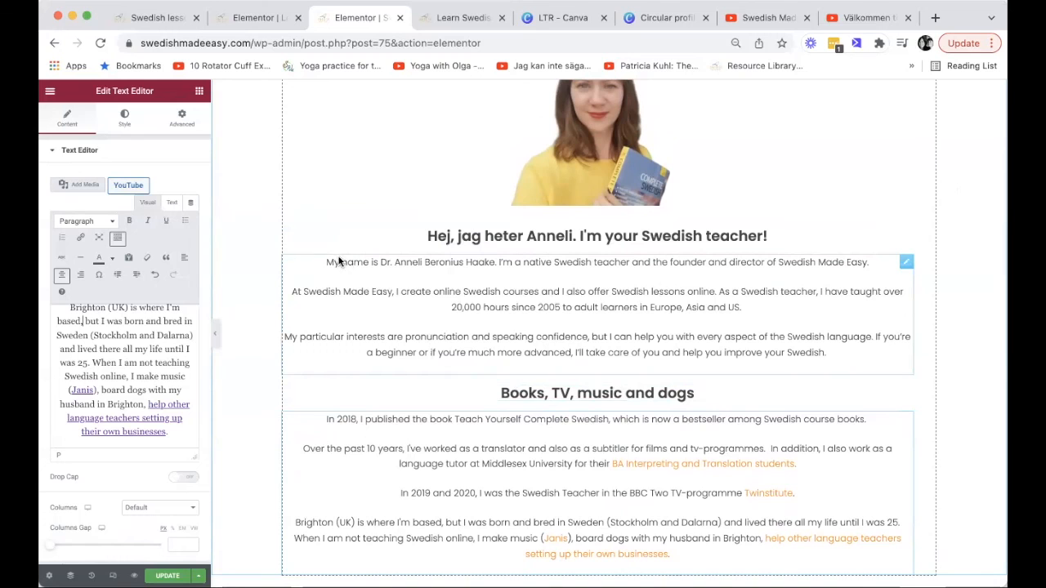
scroll(115, 348, "up", 5)
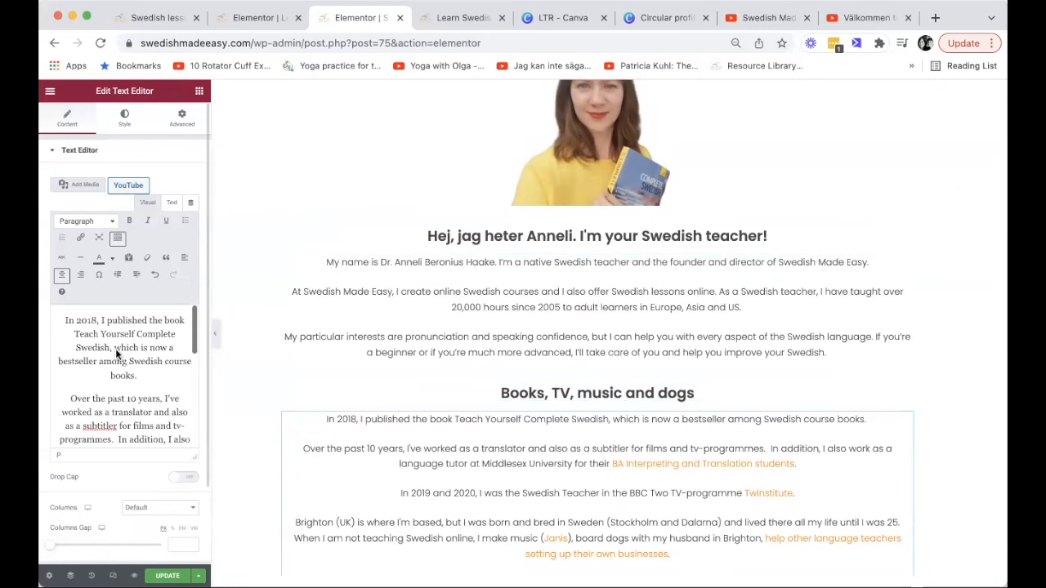
left_click(521, 304)
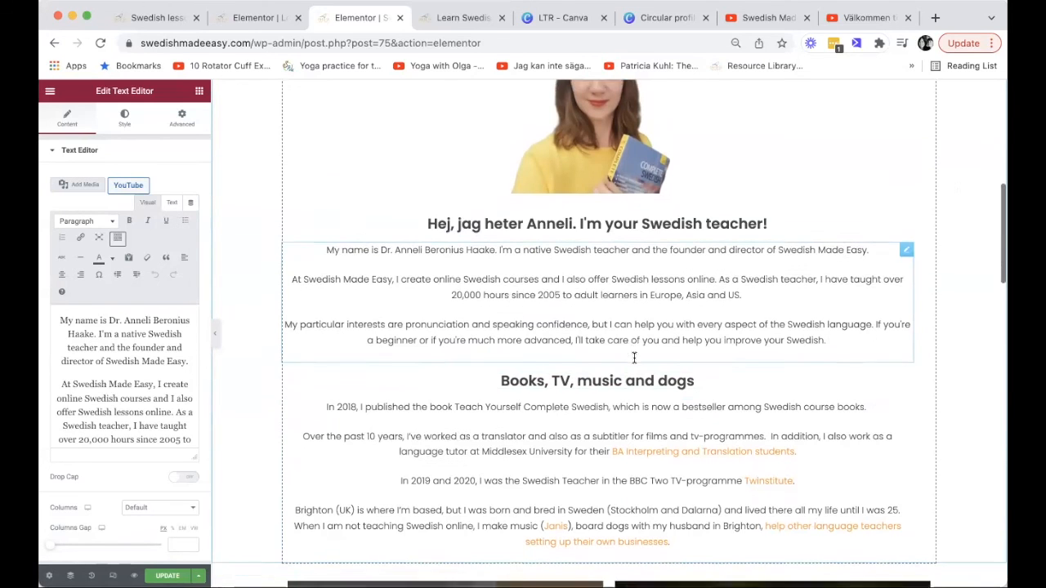
scroll(634, 358, "down", 3)
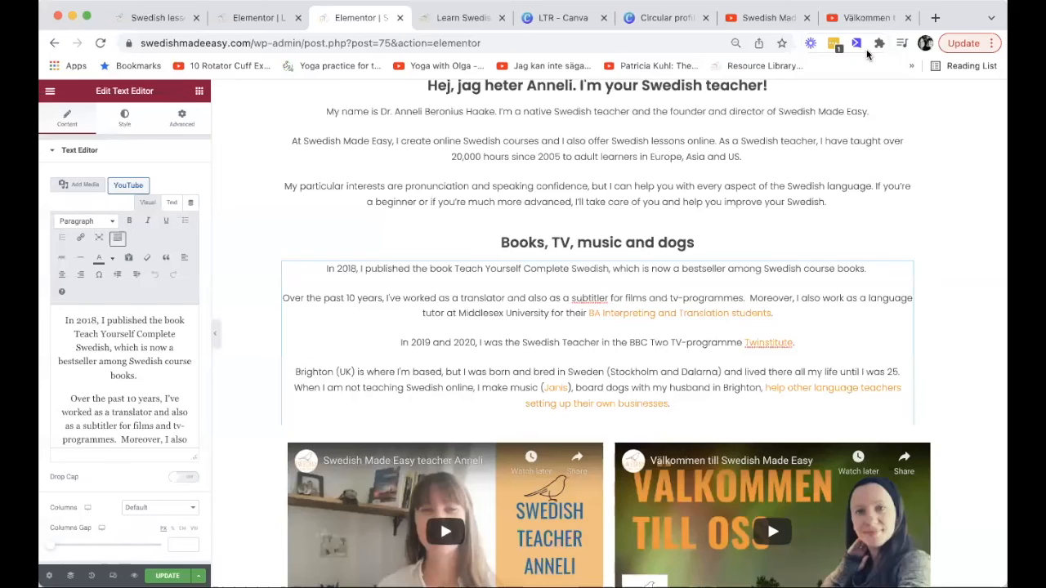
scroll(954, 344, "down", 5)
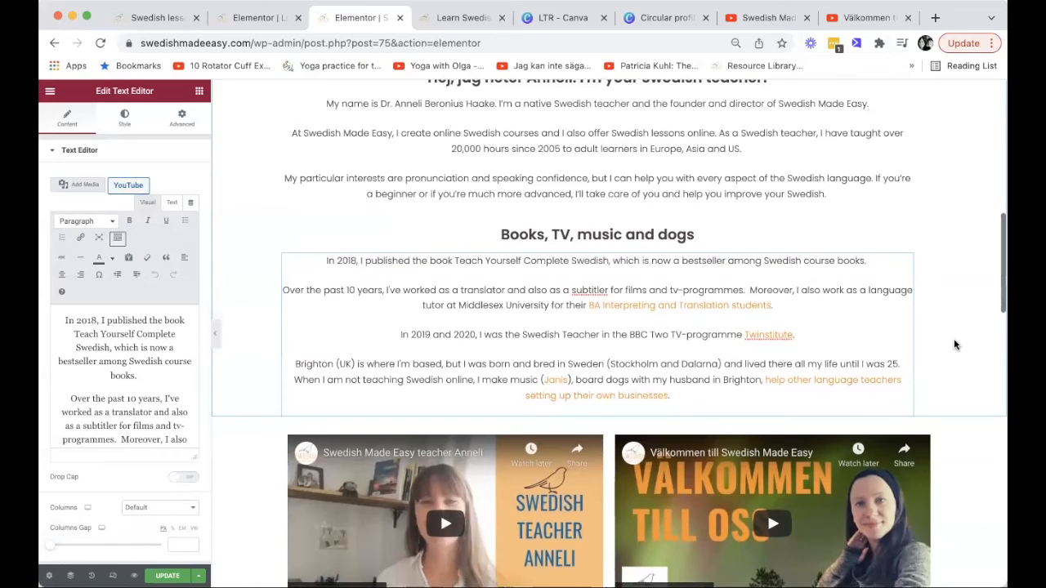
Read through the teaching associate's and project associate's biographies, checking their subheadings, shortened paragraphs and transition words
scroll(954, 344, "down", 6)
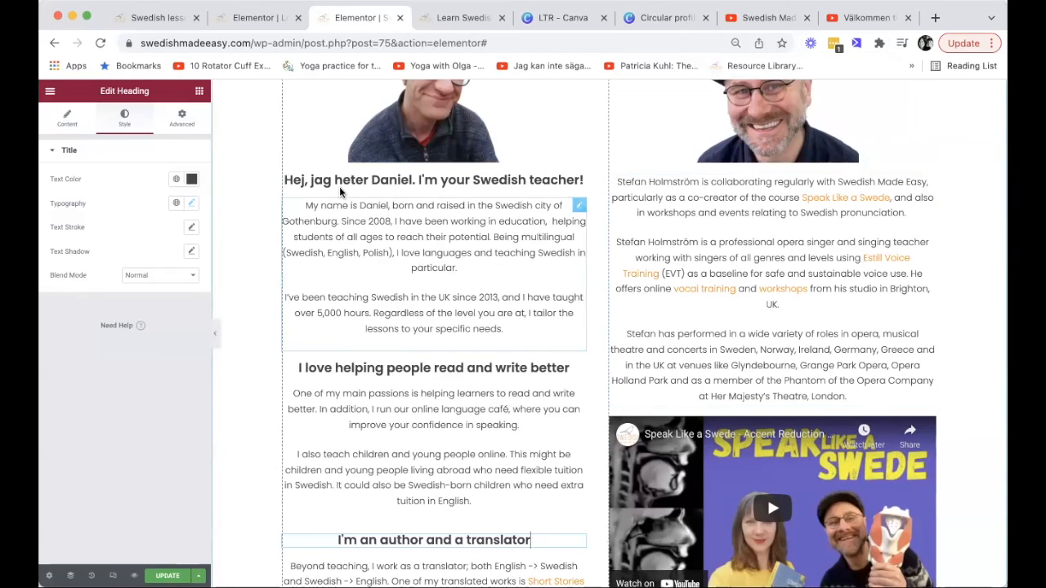
scroll(429, 390, "down", 4)
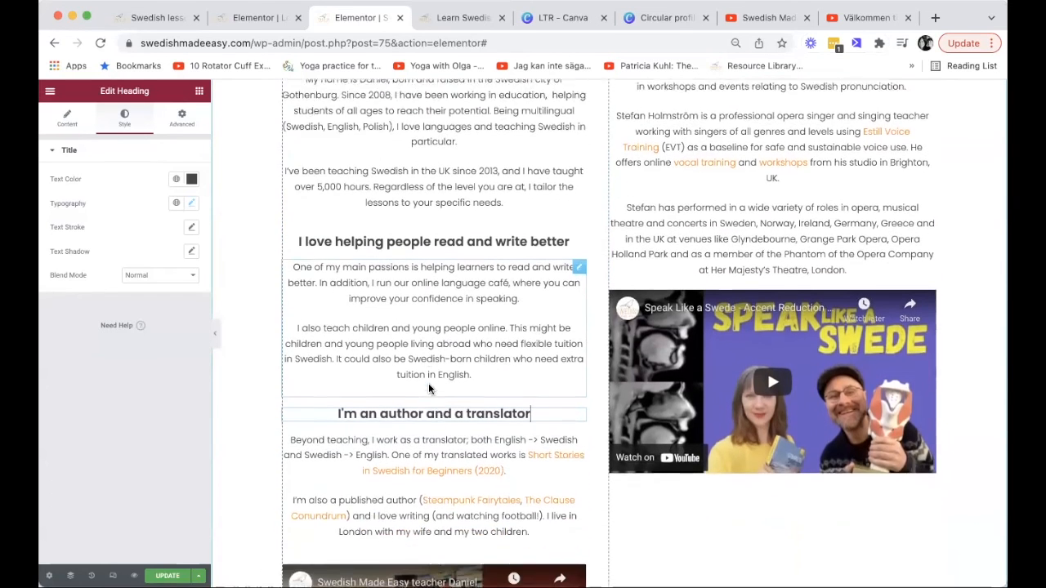
scroll(495, 266, "up", 3)
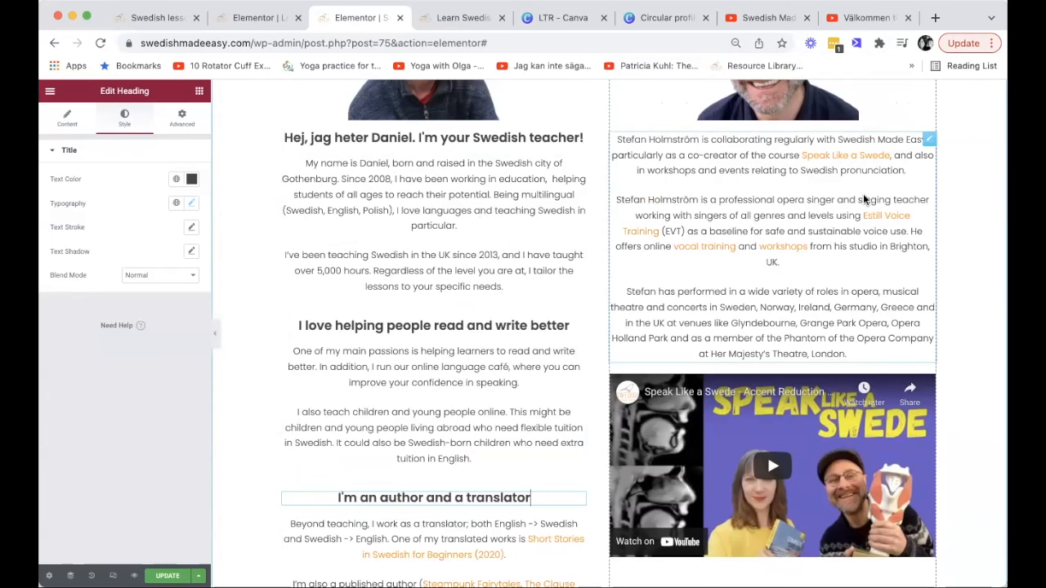
scroll(863, 197, "up", 3)
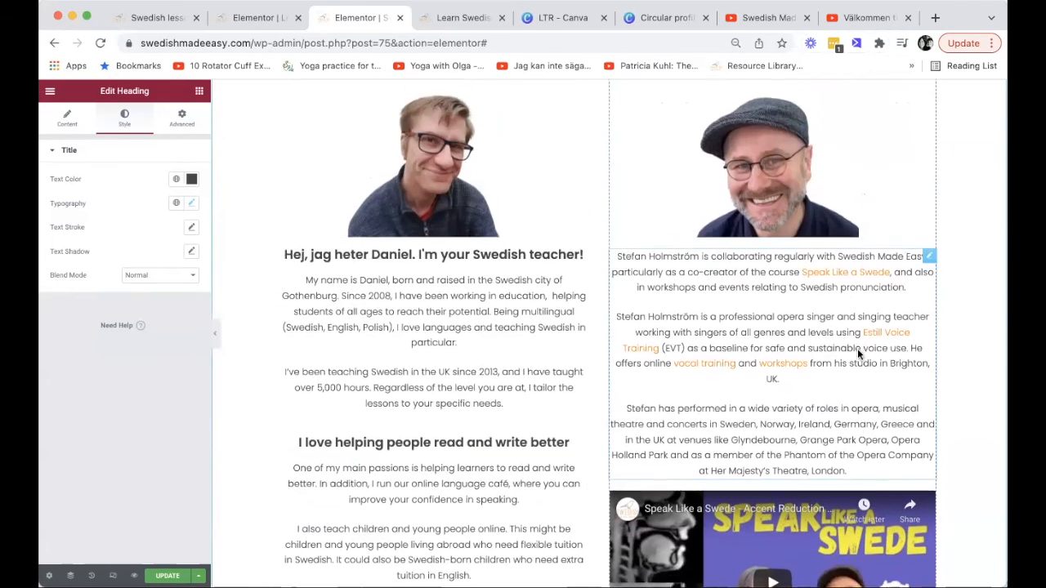
scroll(857, 353, "down", 2)
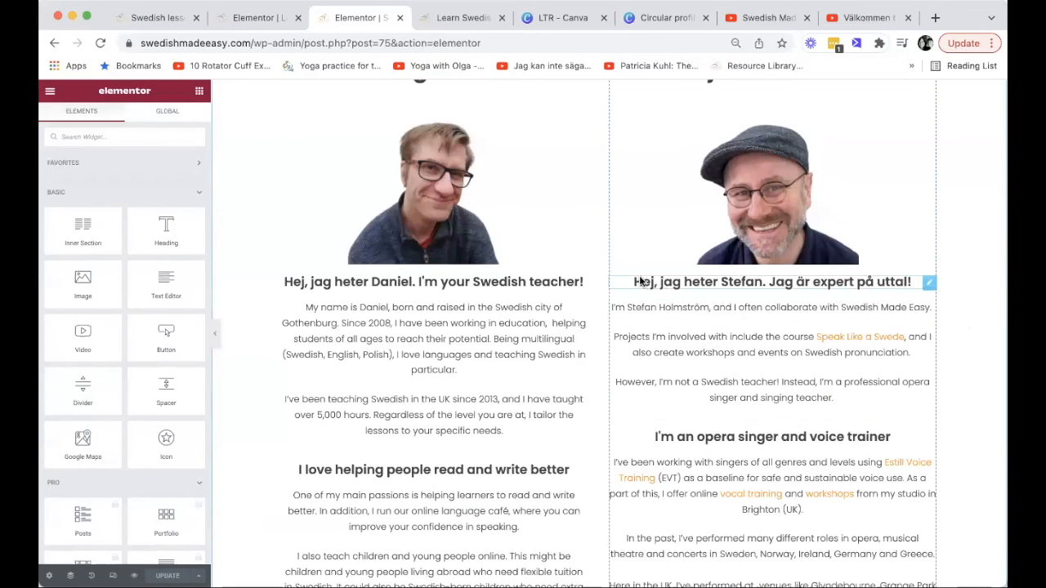
scroll(826, 358, "down", 2)
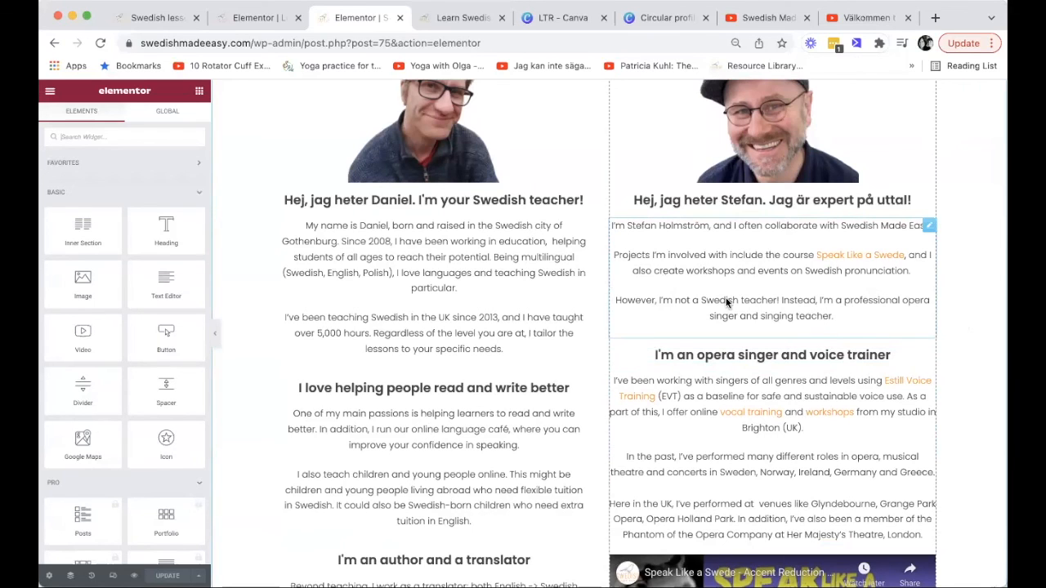
scroll(727, 301, "down", 3)
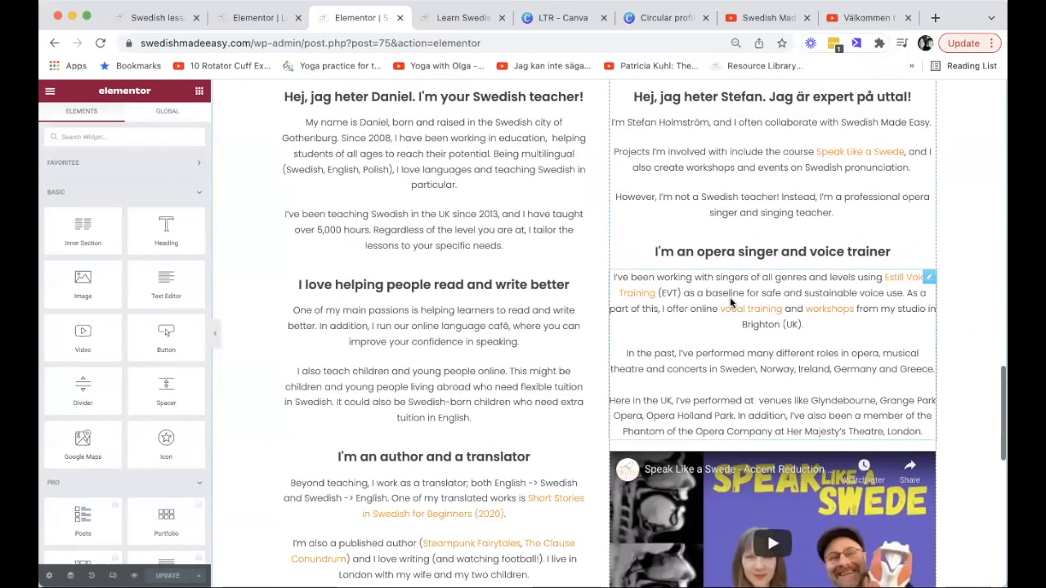
scroll(730, 297, "down", 5)
scroll(730, 297, "up", 2)
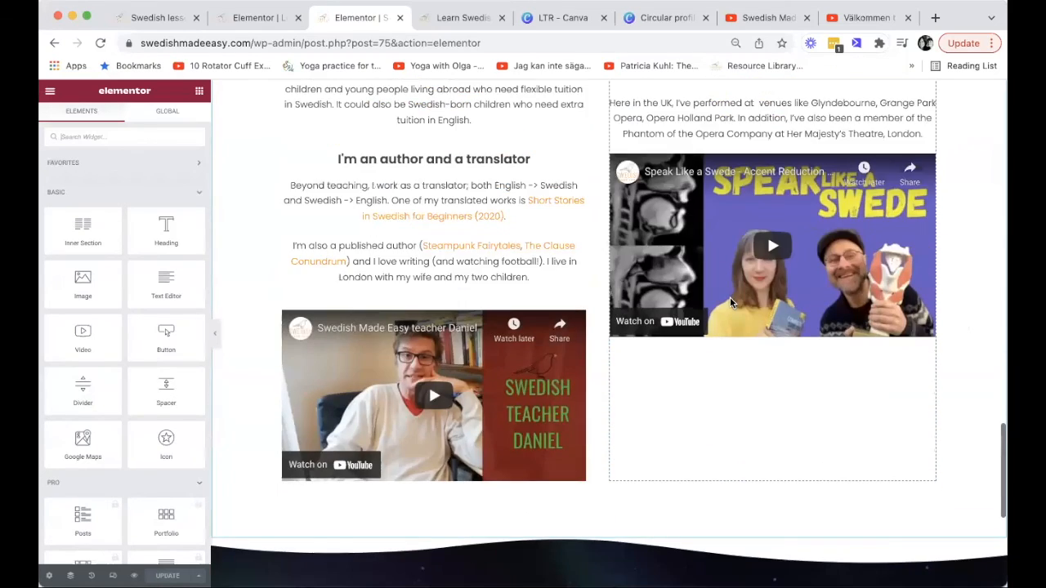
scroll(730, 296, "up", 10)
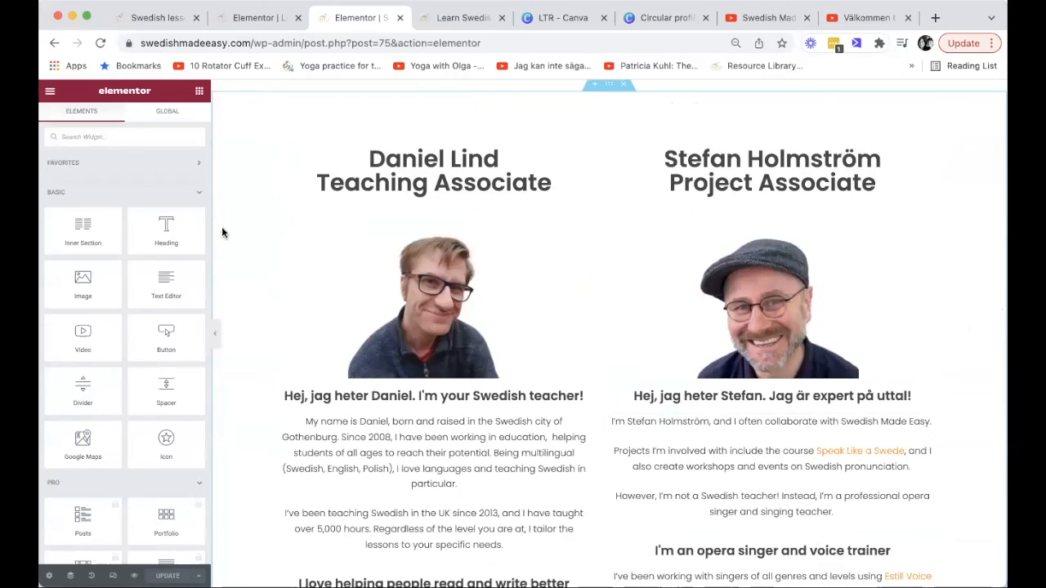
Exit the Elementor editor to the Swedish Teachers page's WordPress edit screen and bring its Yoast SEO section into view
left_click(50, 91)
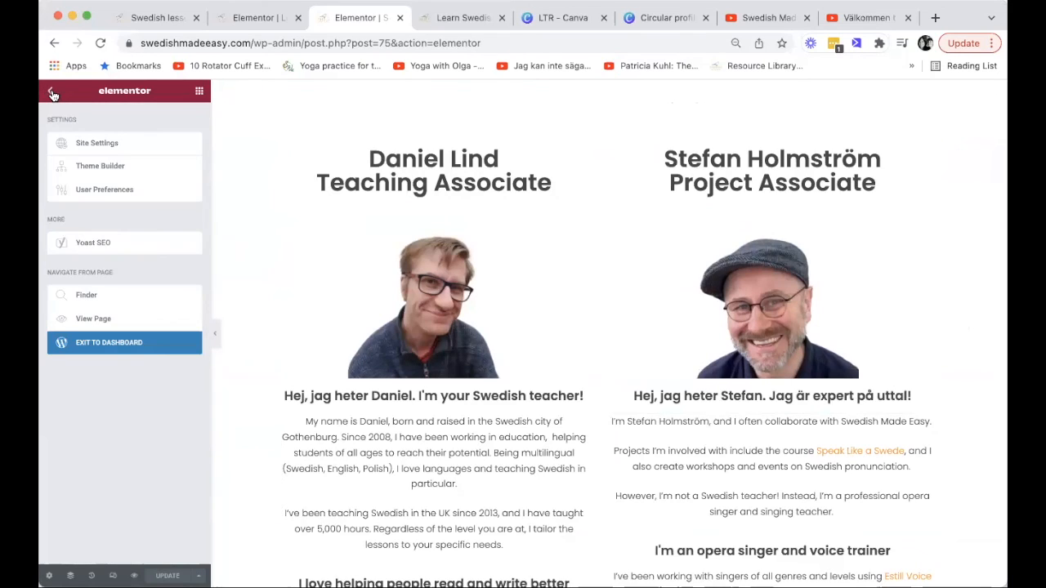
left_click(141, 343)
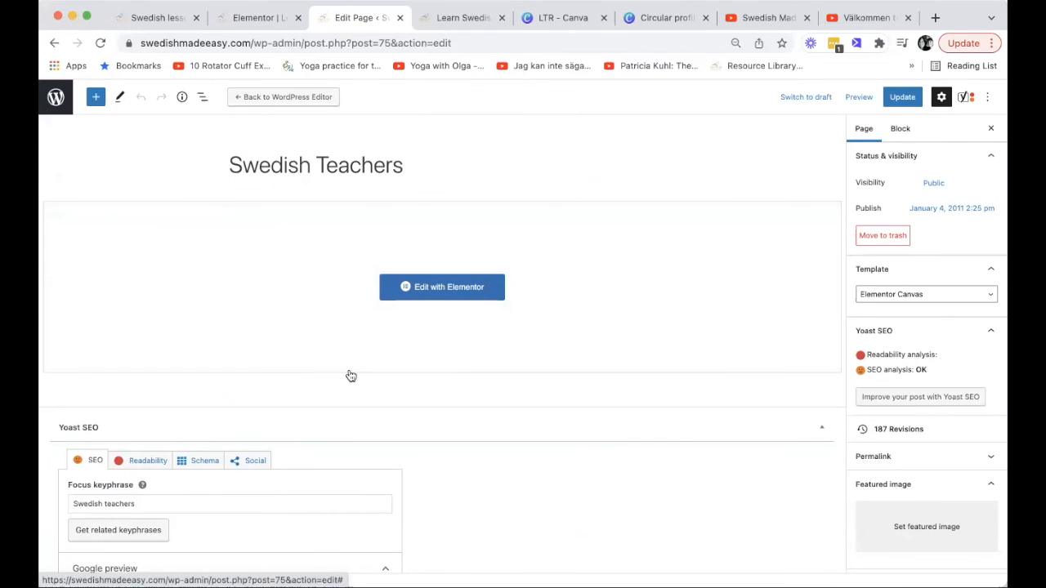
scroll(348, 369, "down", 2)
scroll(215, 439, "down", 2)
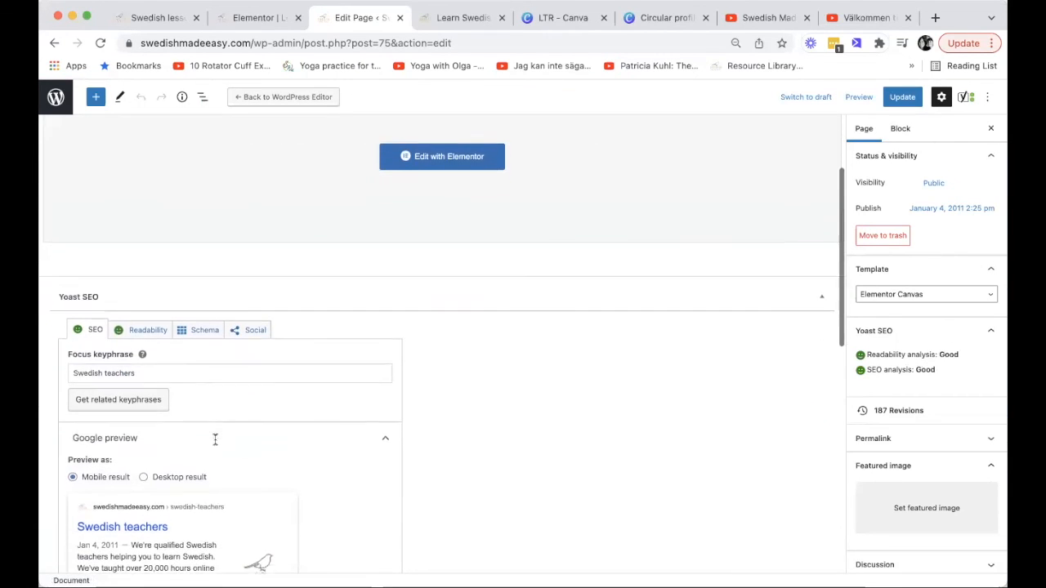
Examine the page's Yoast readability analysis and compare it with the SEO analysis for the keyphrase "Swedish teachers"
left_click(145, 325)
scroll(525, 421, "down", 2)
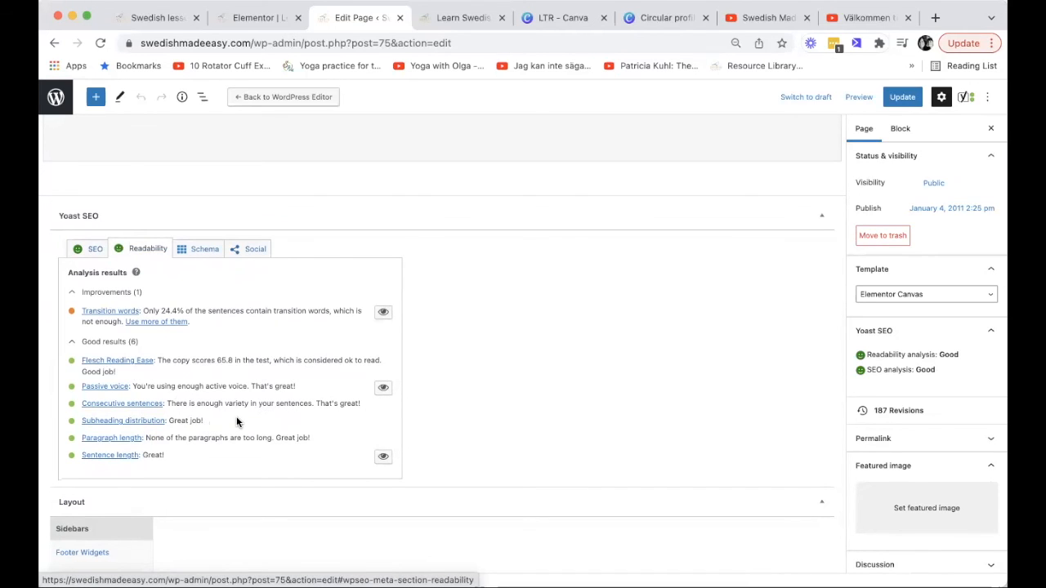
scroll(236, 416, "up", 2)
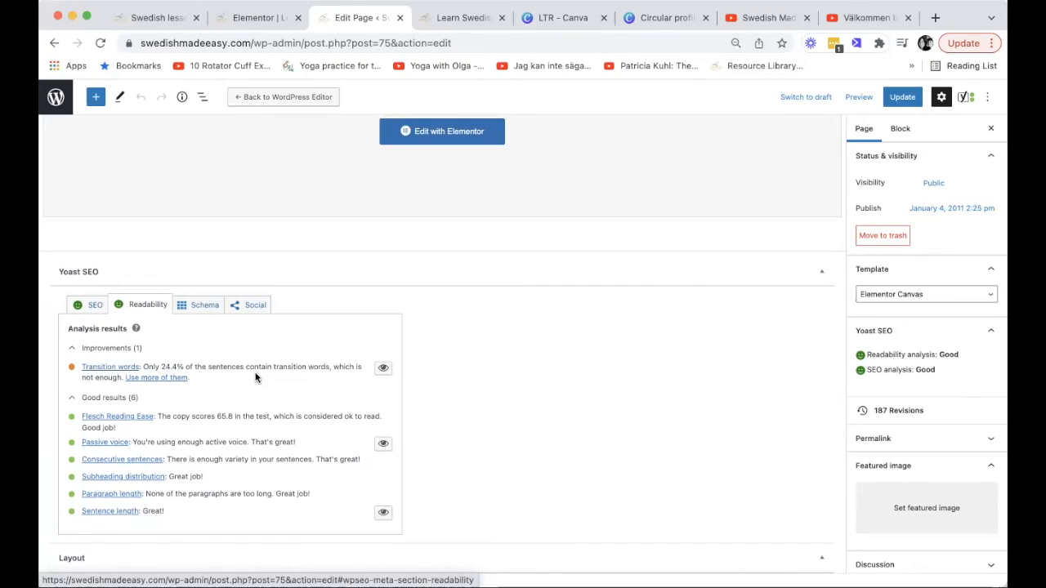
left_click(93, 307)
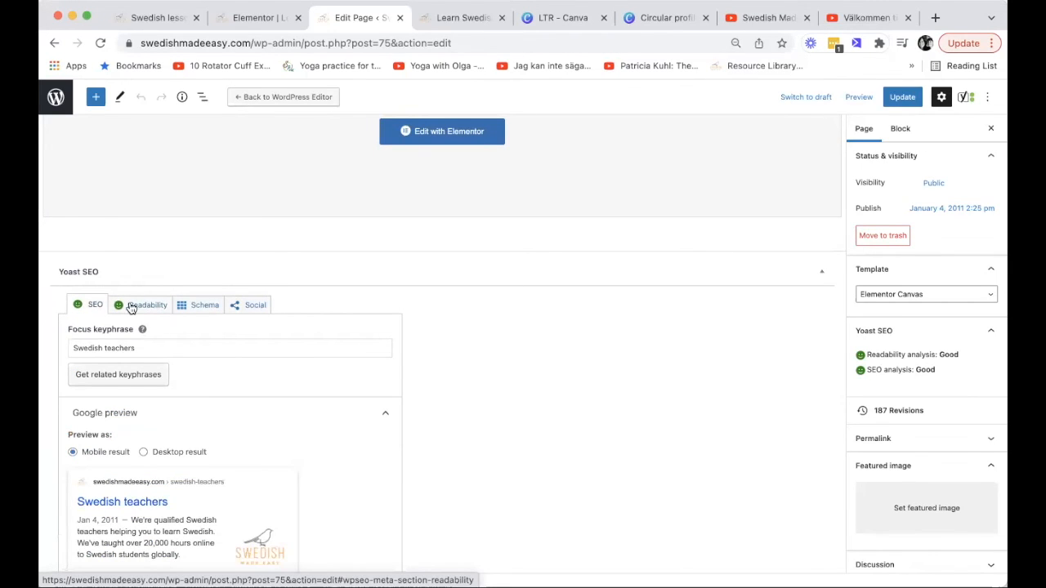
left_click(139, 309)
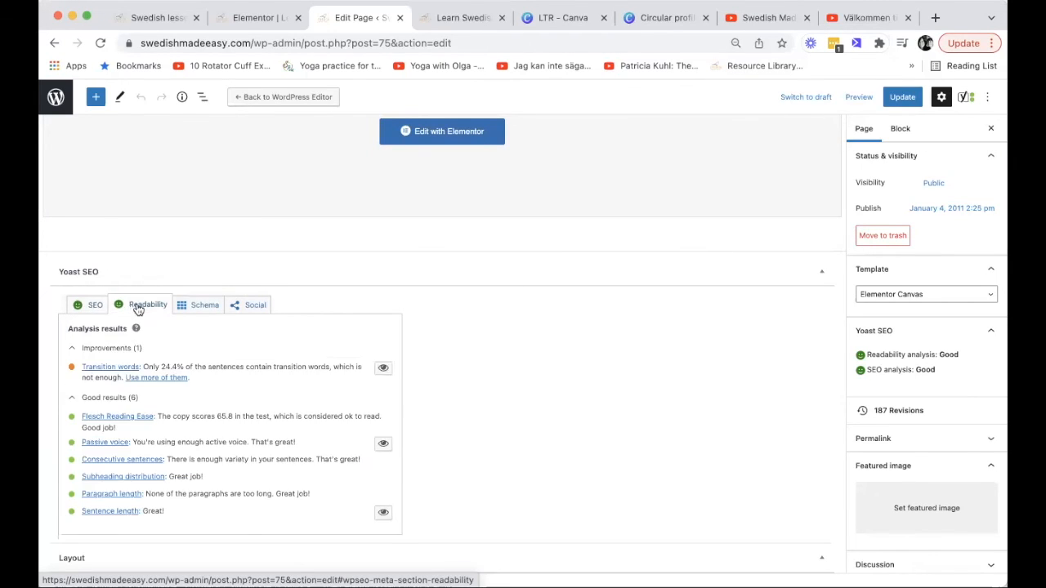
left_click(90, 305)
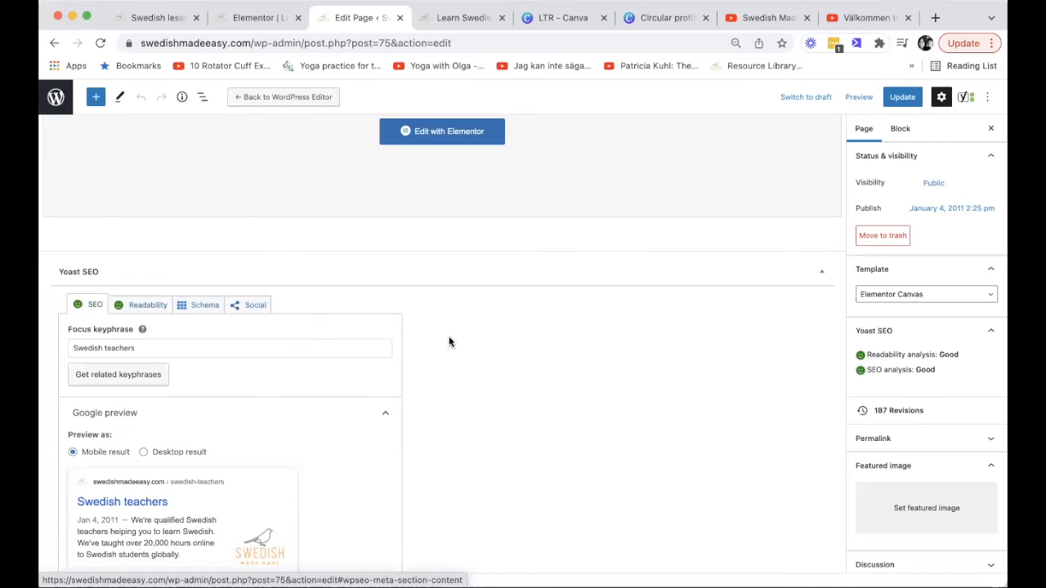